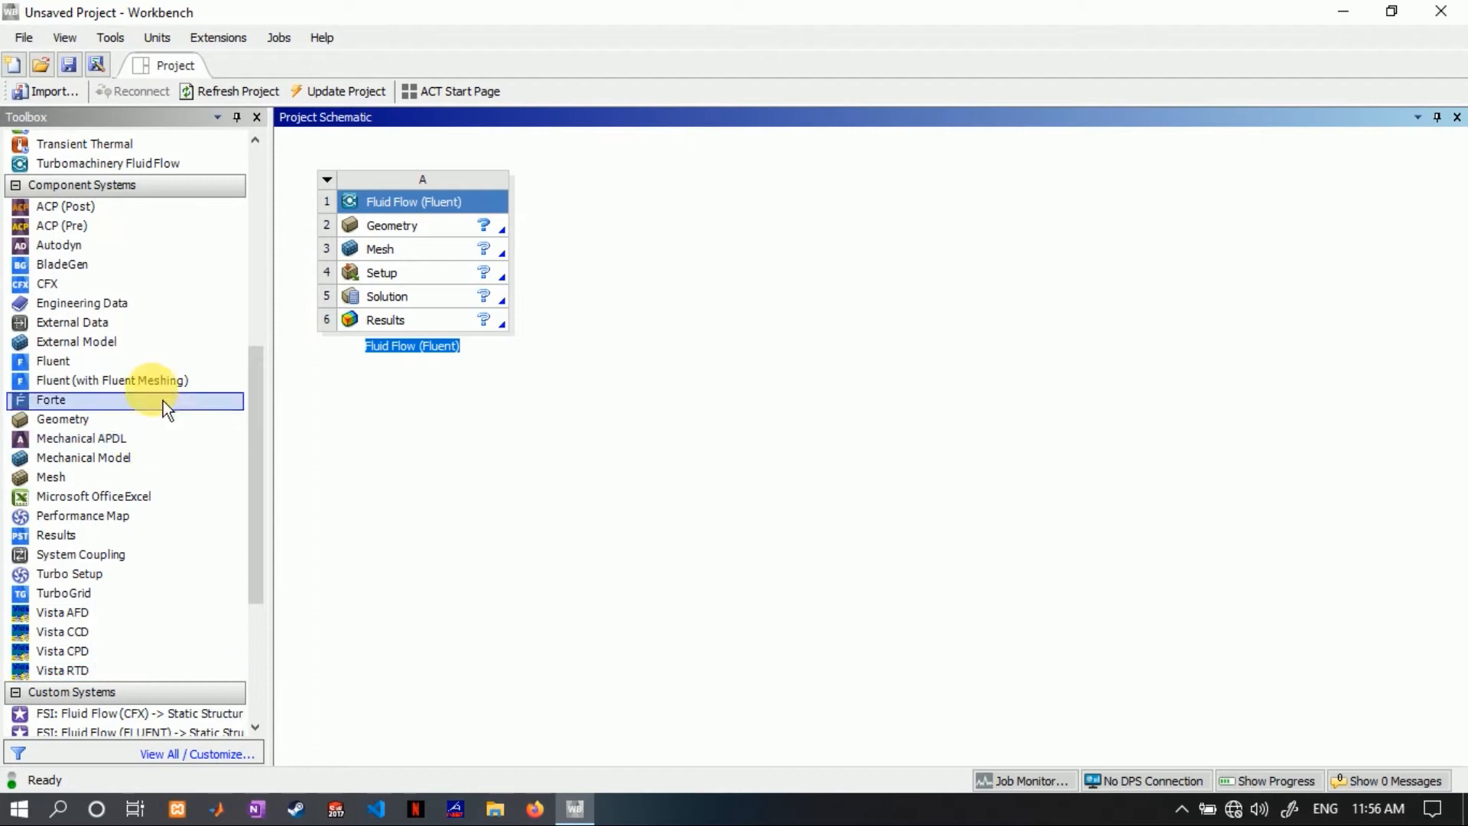
- Add a Geometry component system ahead of the Fluid Flow (Fluent) system and rename the Fluent system "Laminar Flow"
drag(98, 427, 300, 313)
click(645, 357)
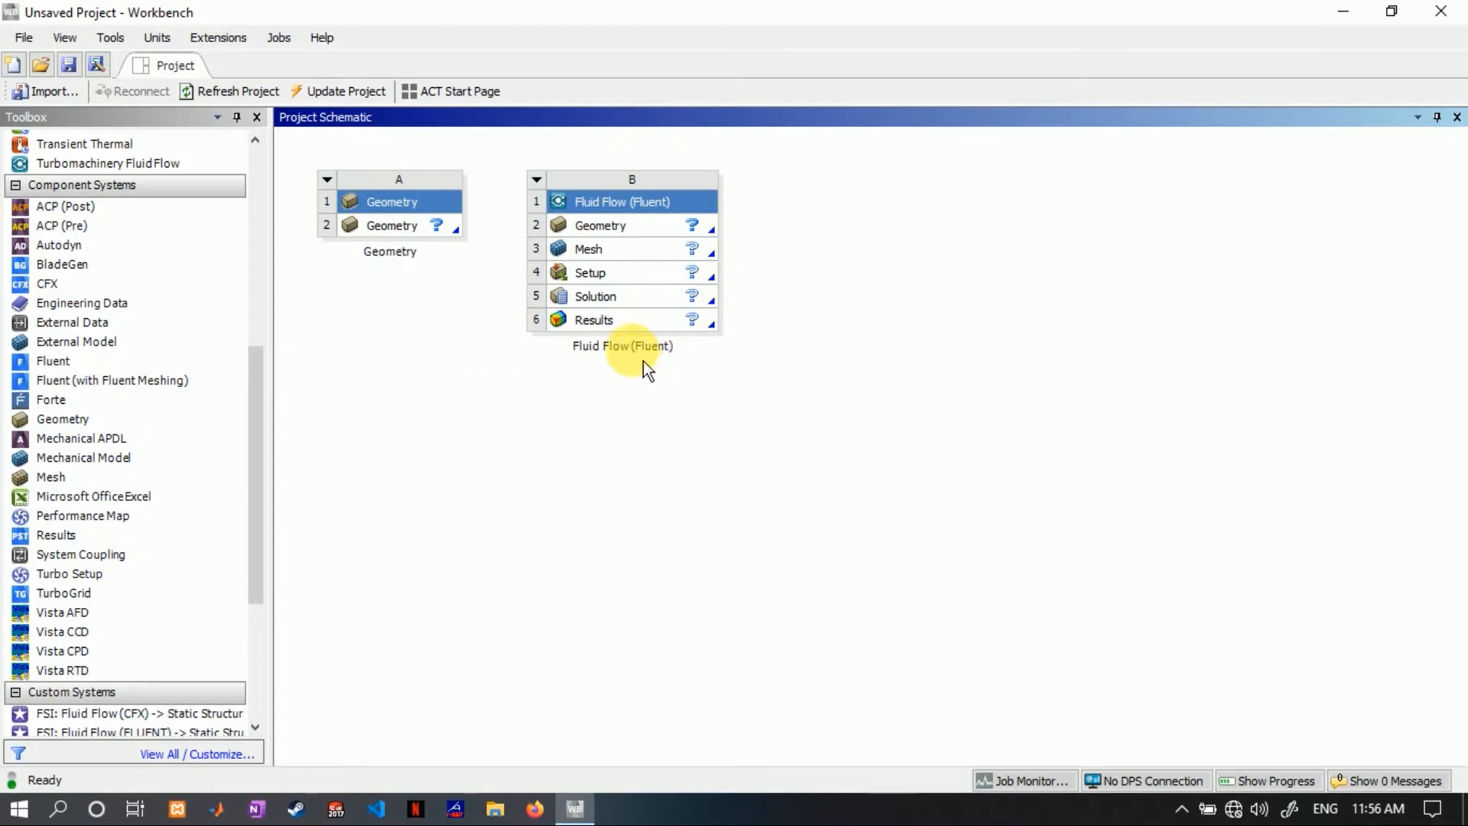
click(645, 358)
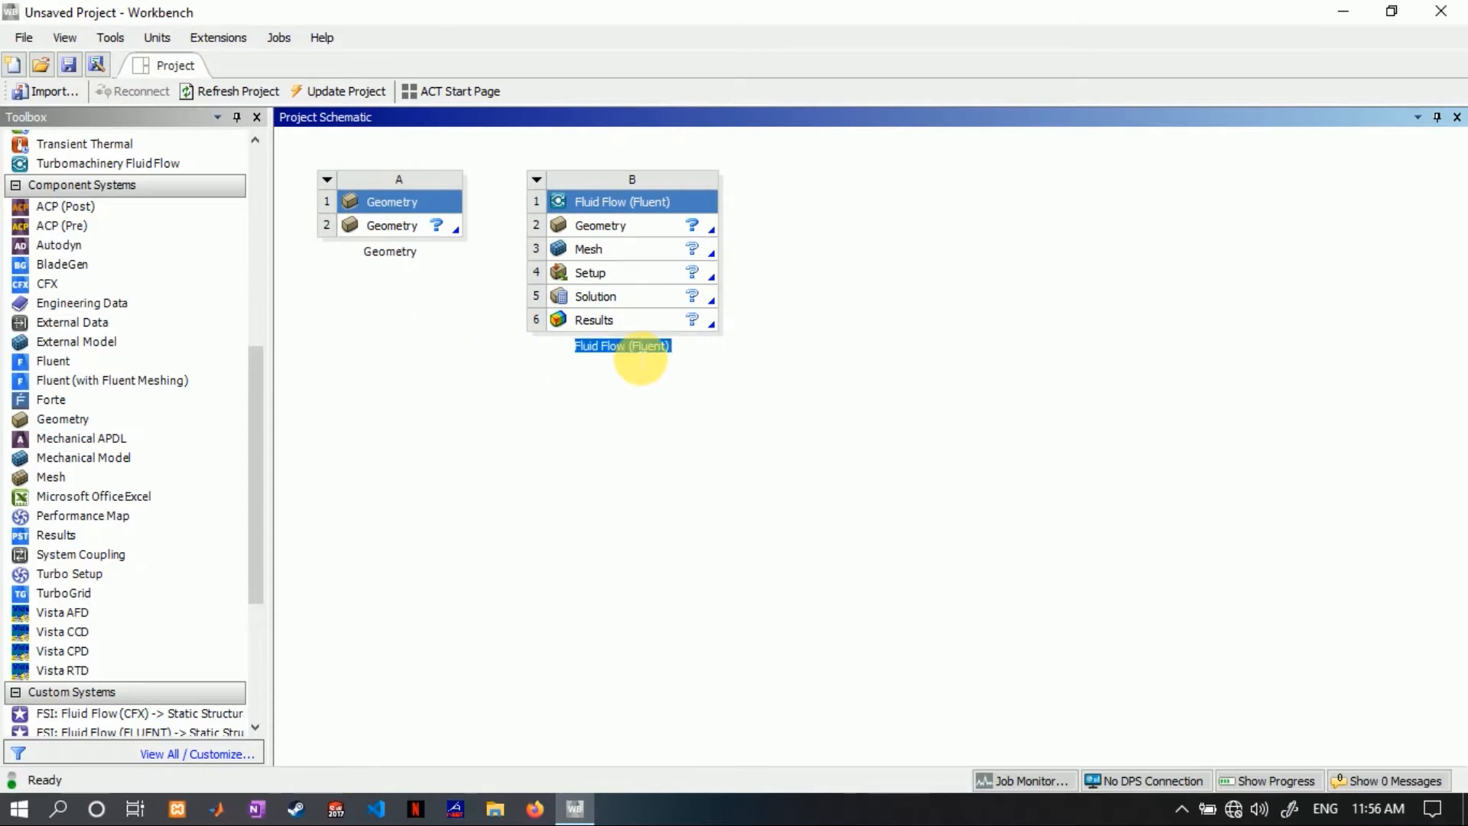
text(Laminar Flow)
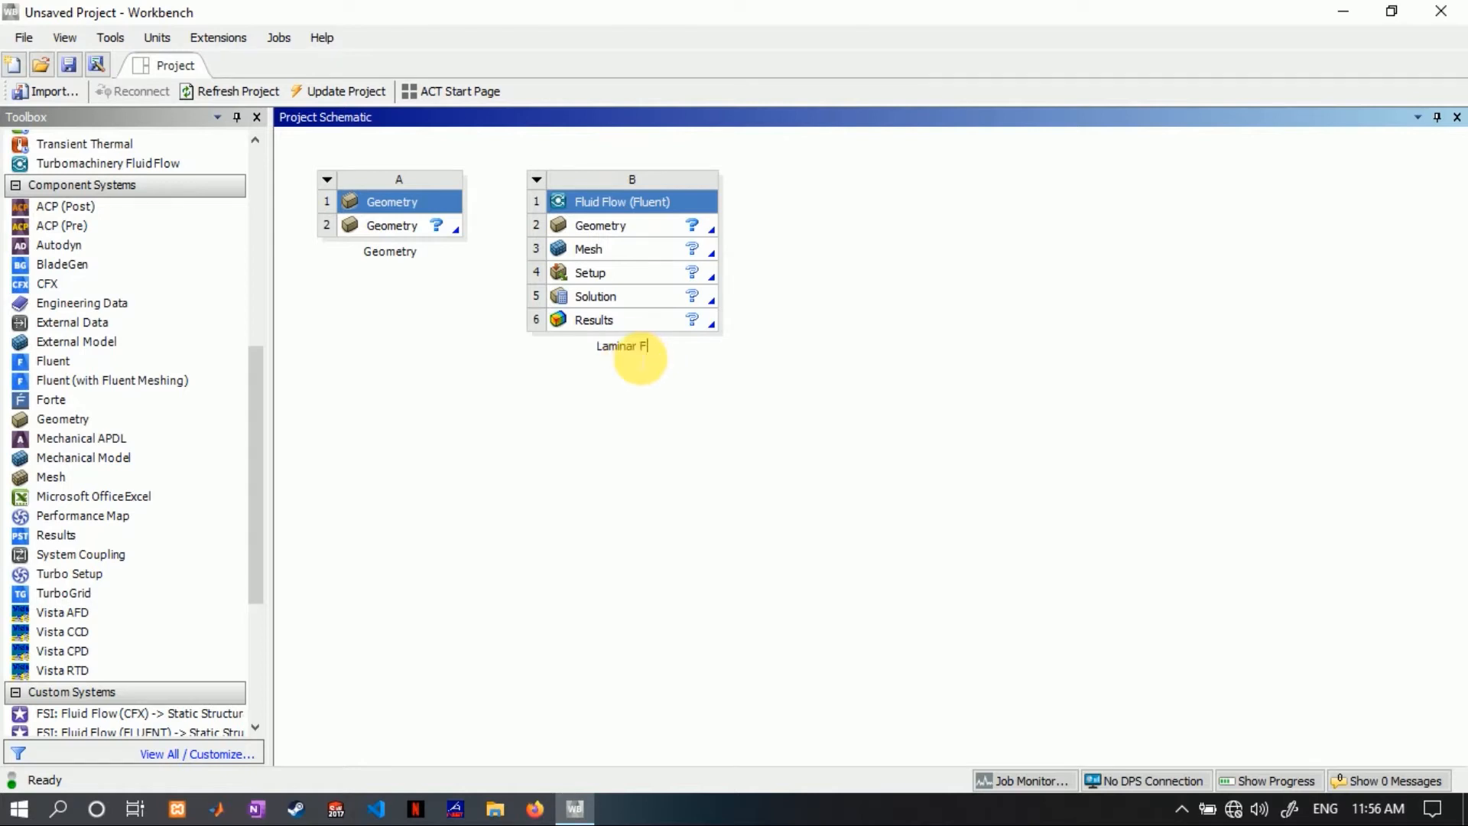
click(611, 437)
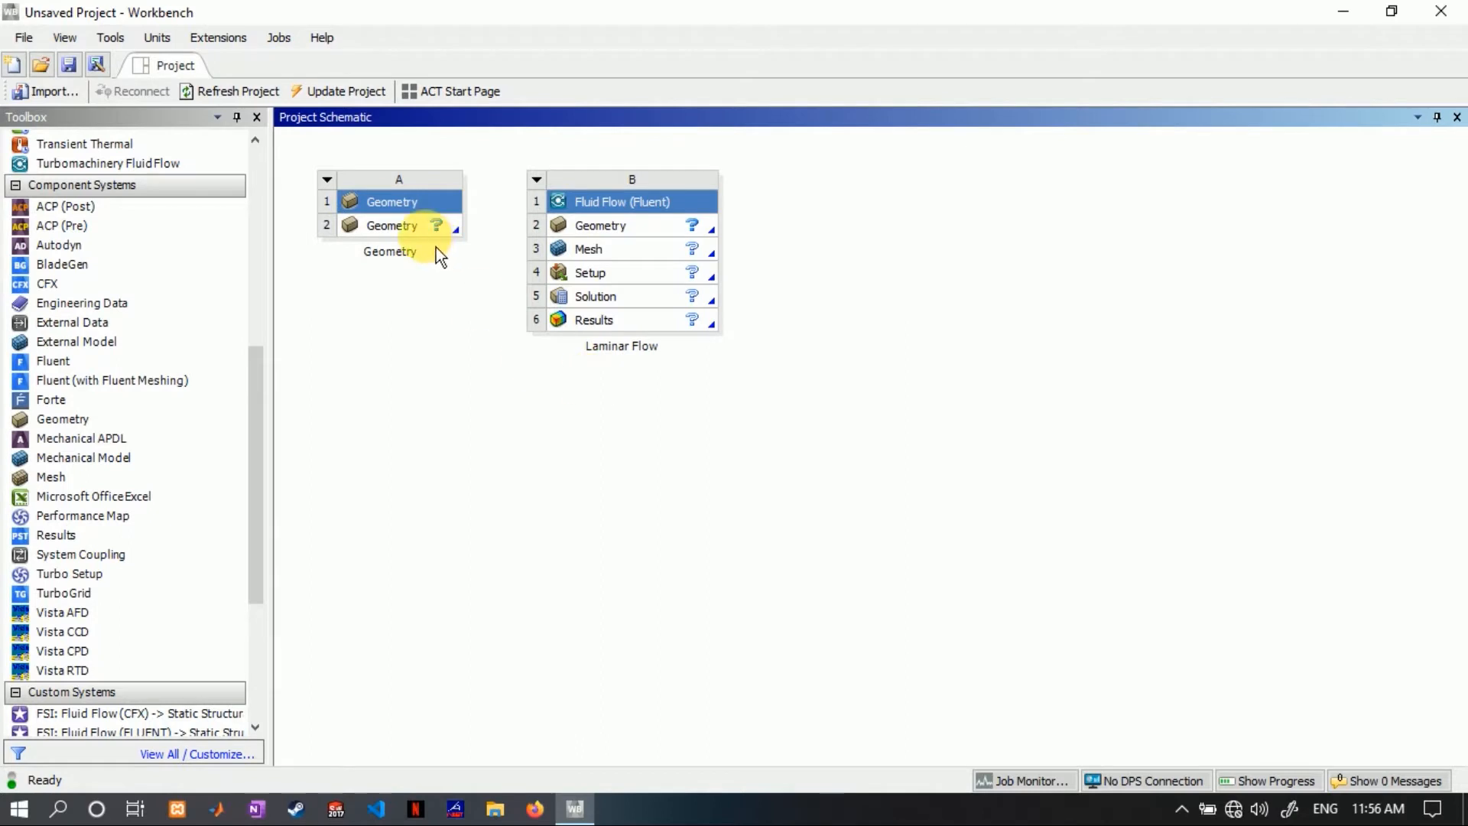
- Open the standalone Geometry system's geometry cell in DesignModeler as a new geometry
click(414, 233)
right_click(414, 234)
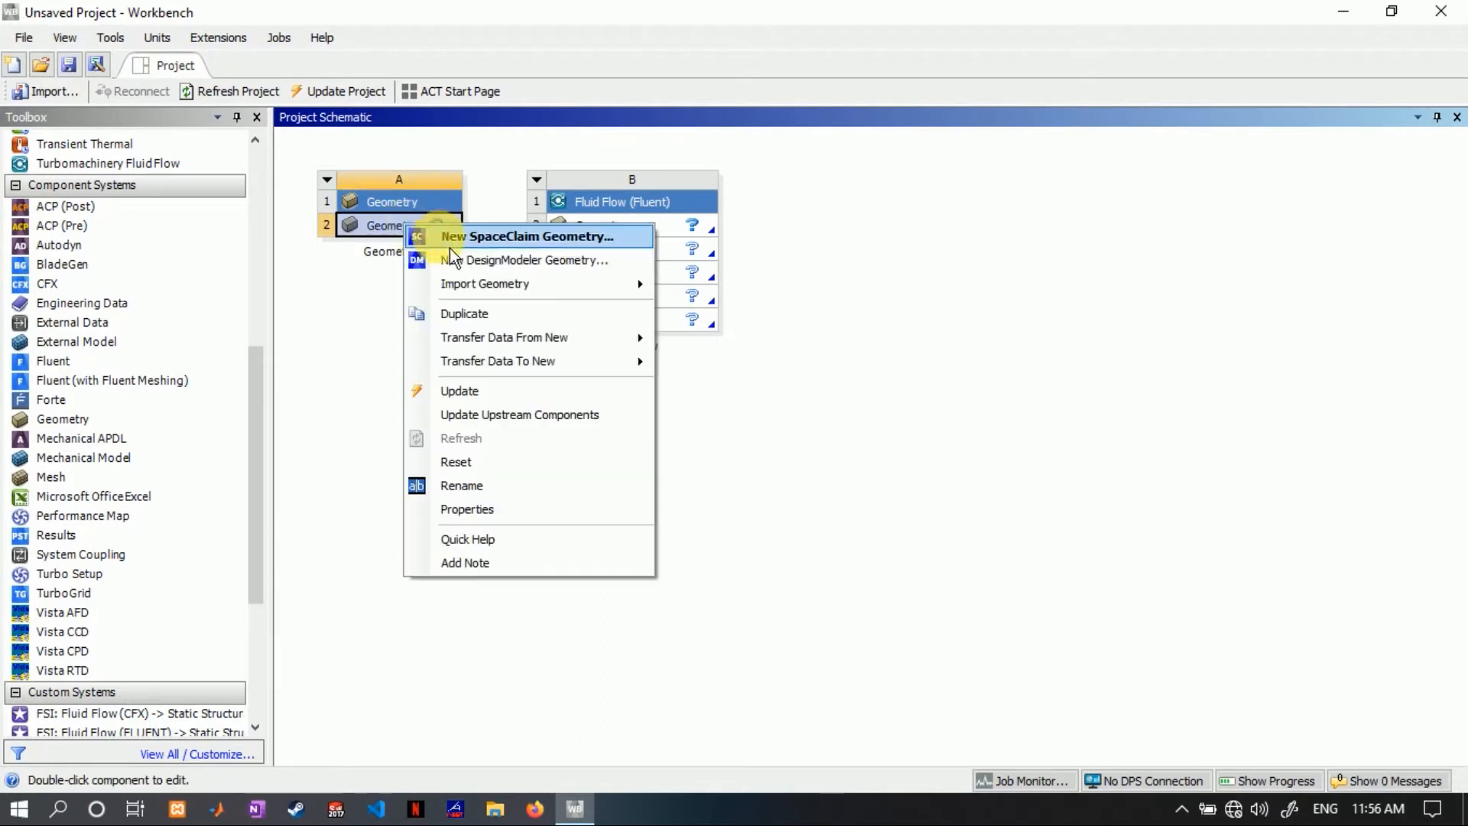
click(599, 264)
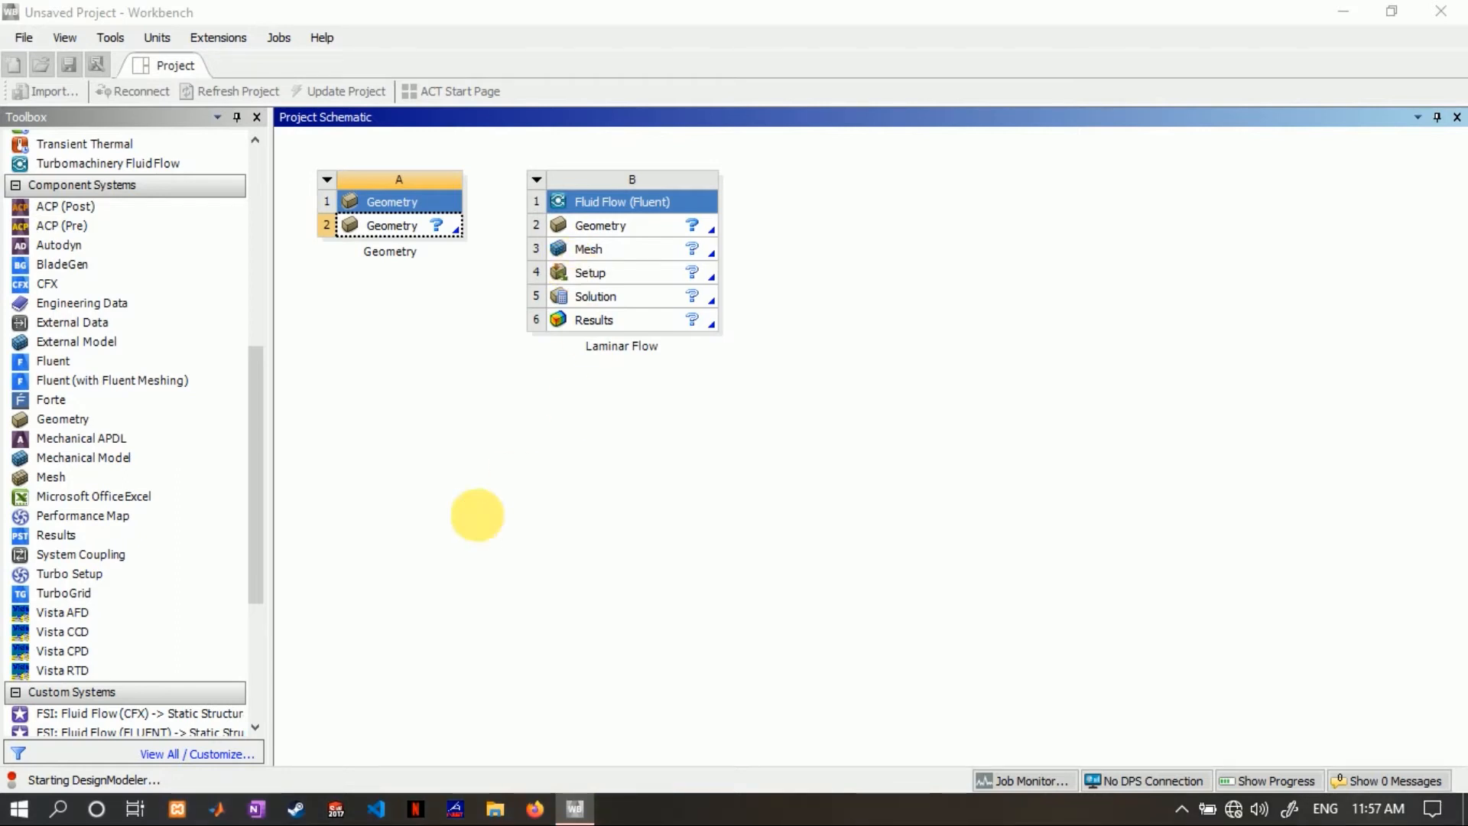
click(489, 527)
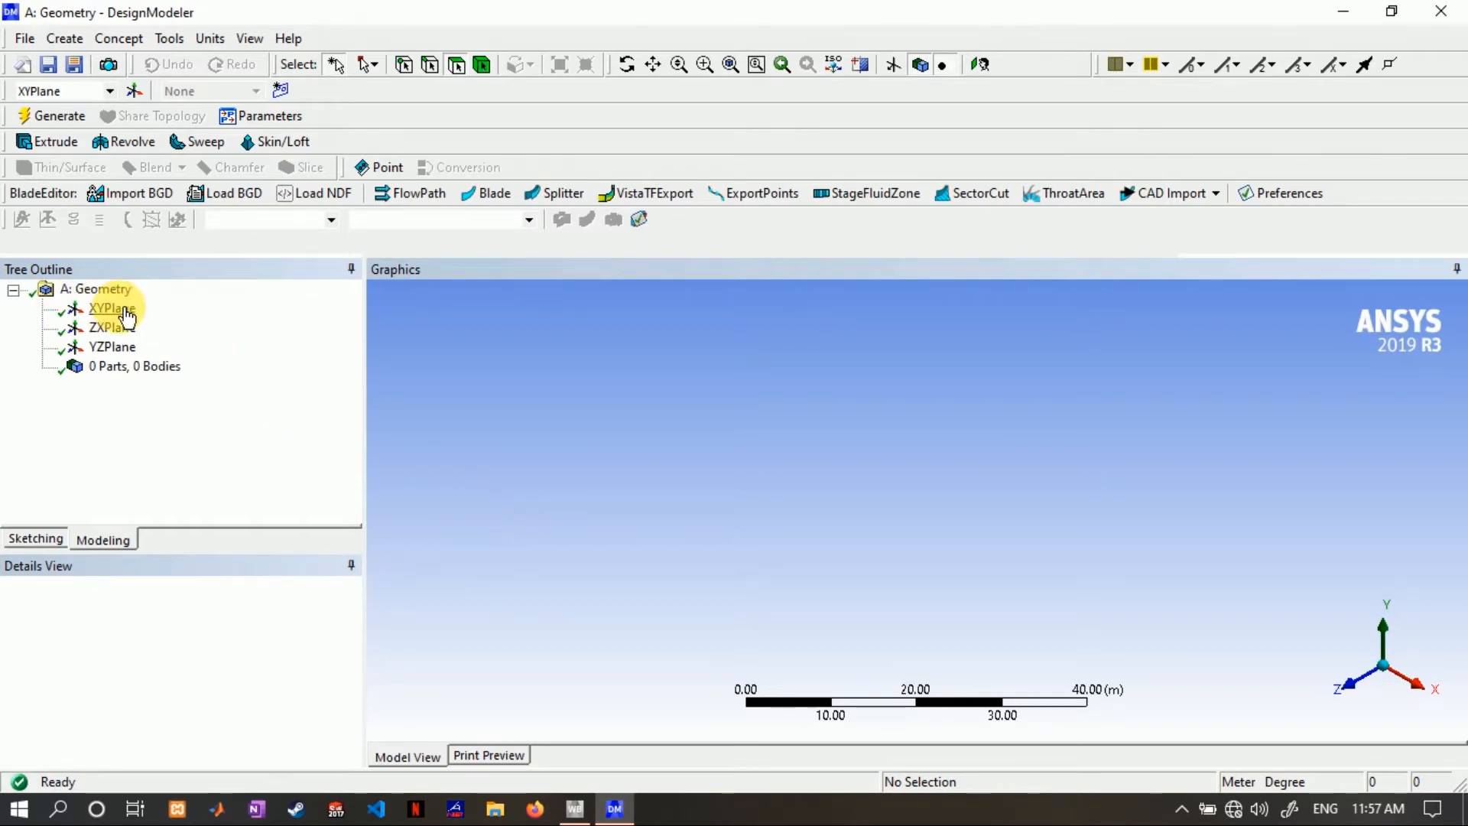
- Set the model's length unit to millimeter
click(211, 38)
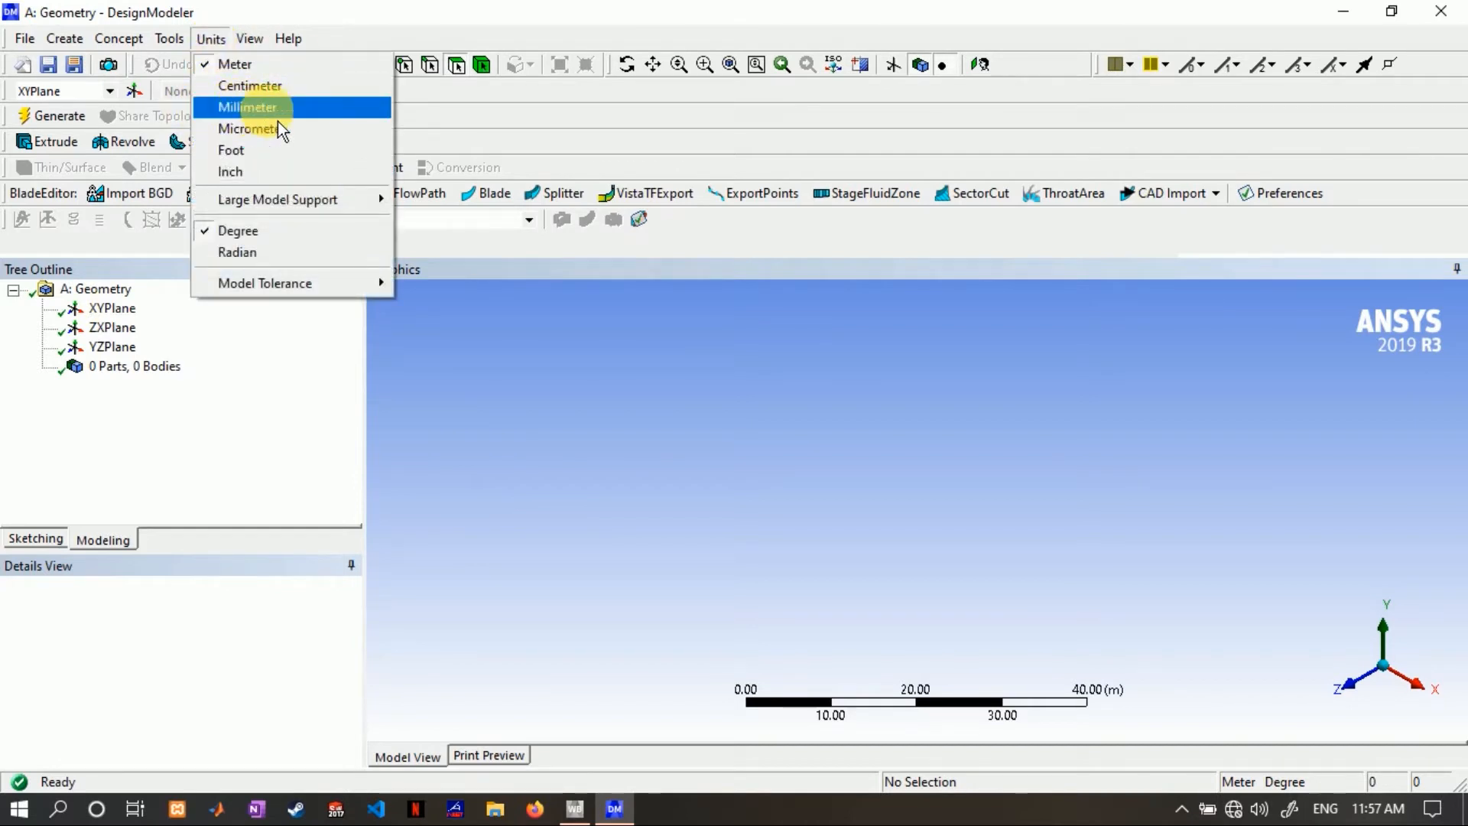
click(275, 109)
click(237, 472)
- Create a new sketch on the XY plane and view it face-on
click(110, 308)
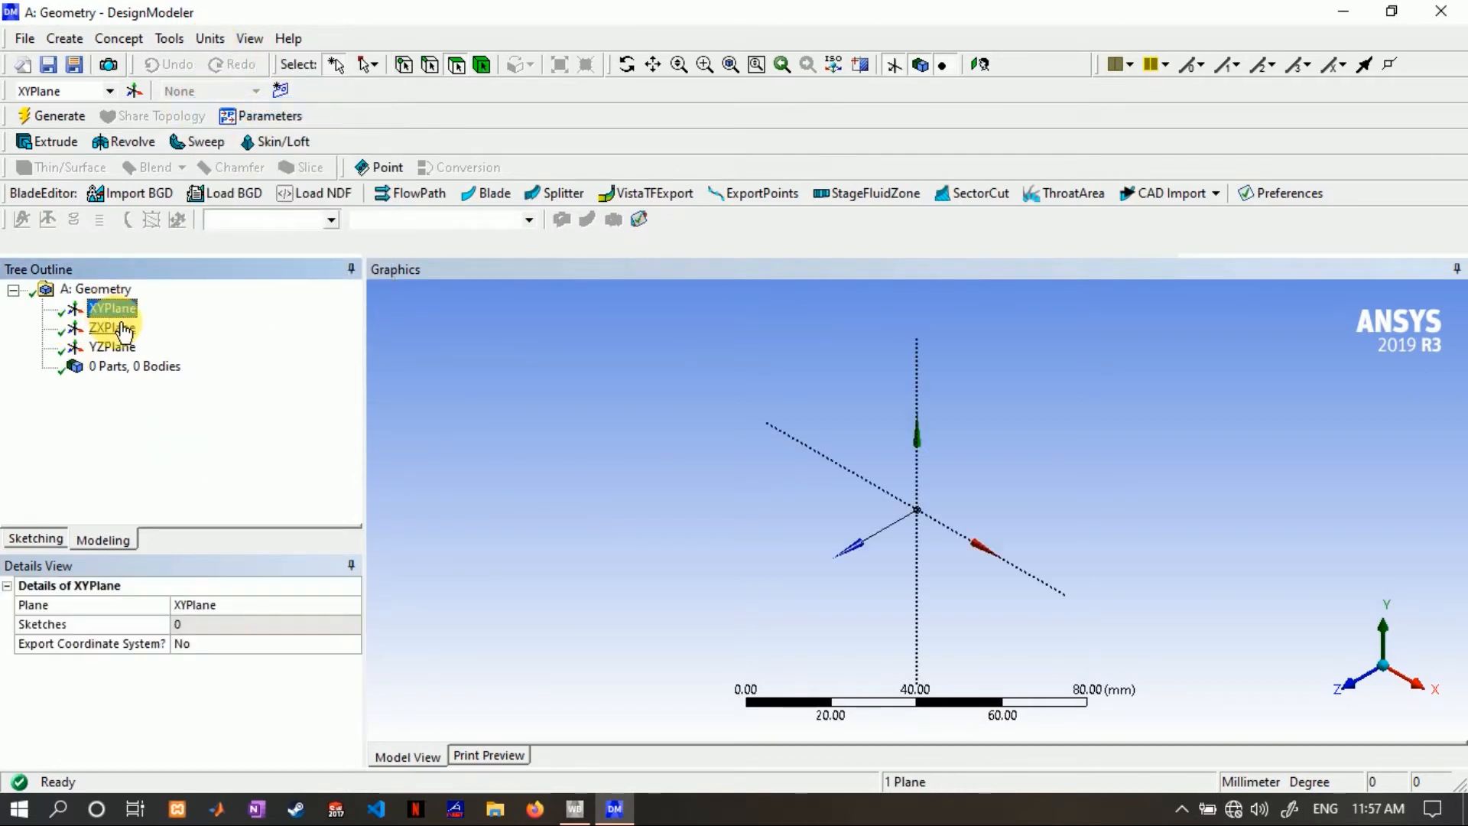
click(280, 90)
click(121, 327)
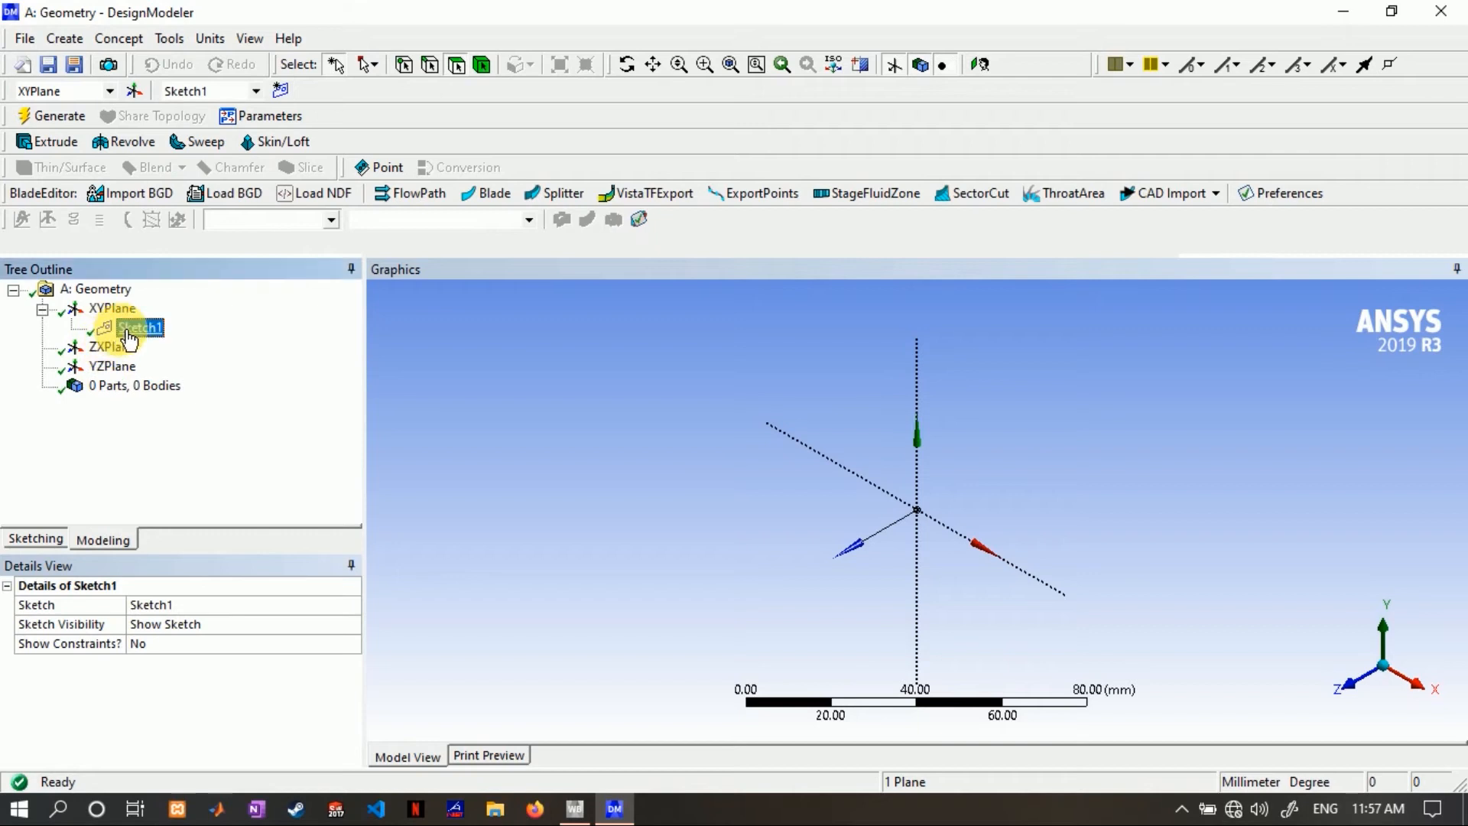
right_click(123, 327)
click(201, 386)
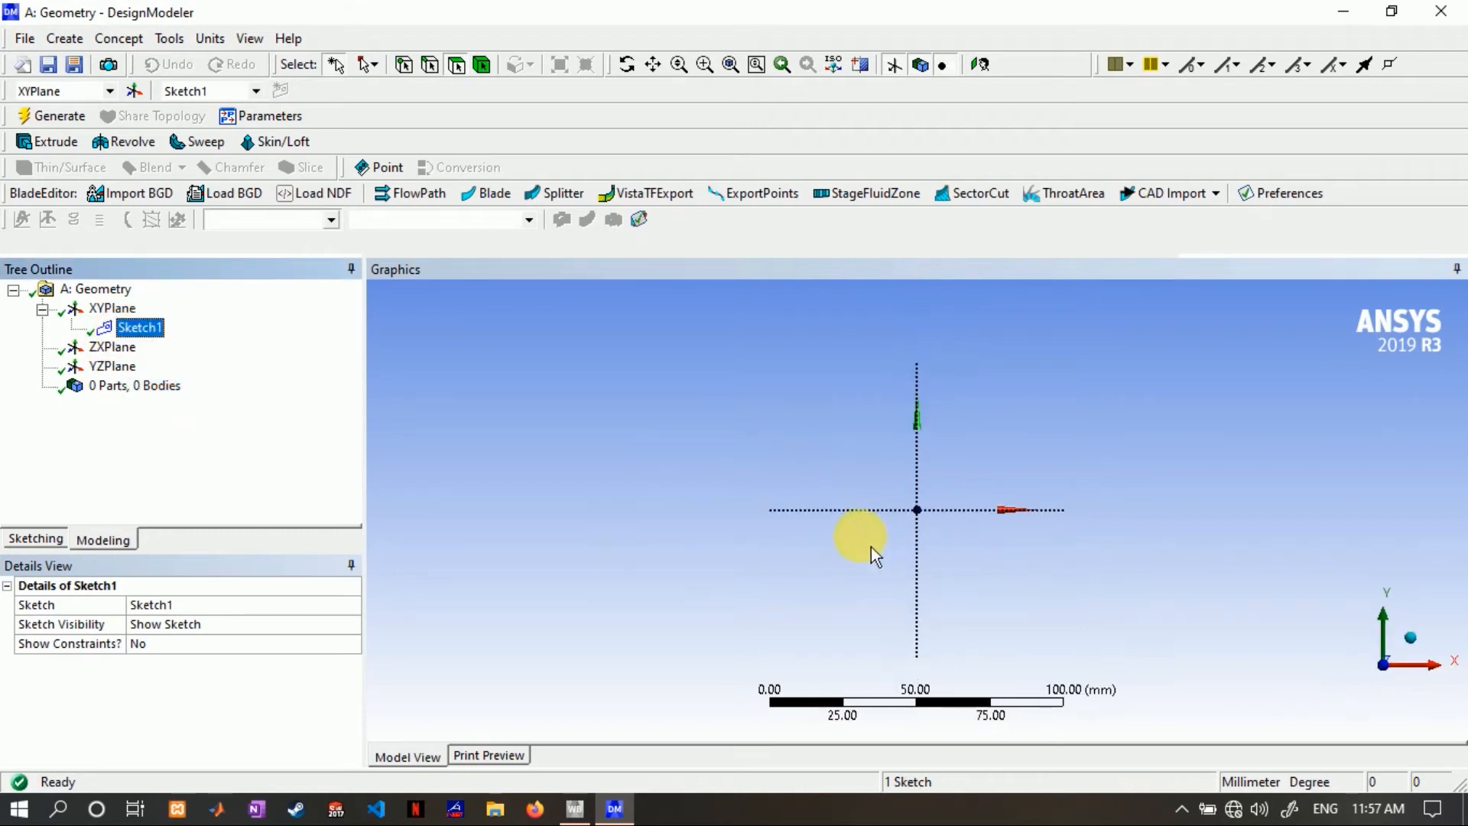
- Sketch two concentric circles centred on the origin, with diameters of about 36 mm and 55 mm
click(60, 544)
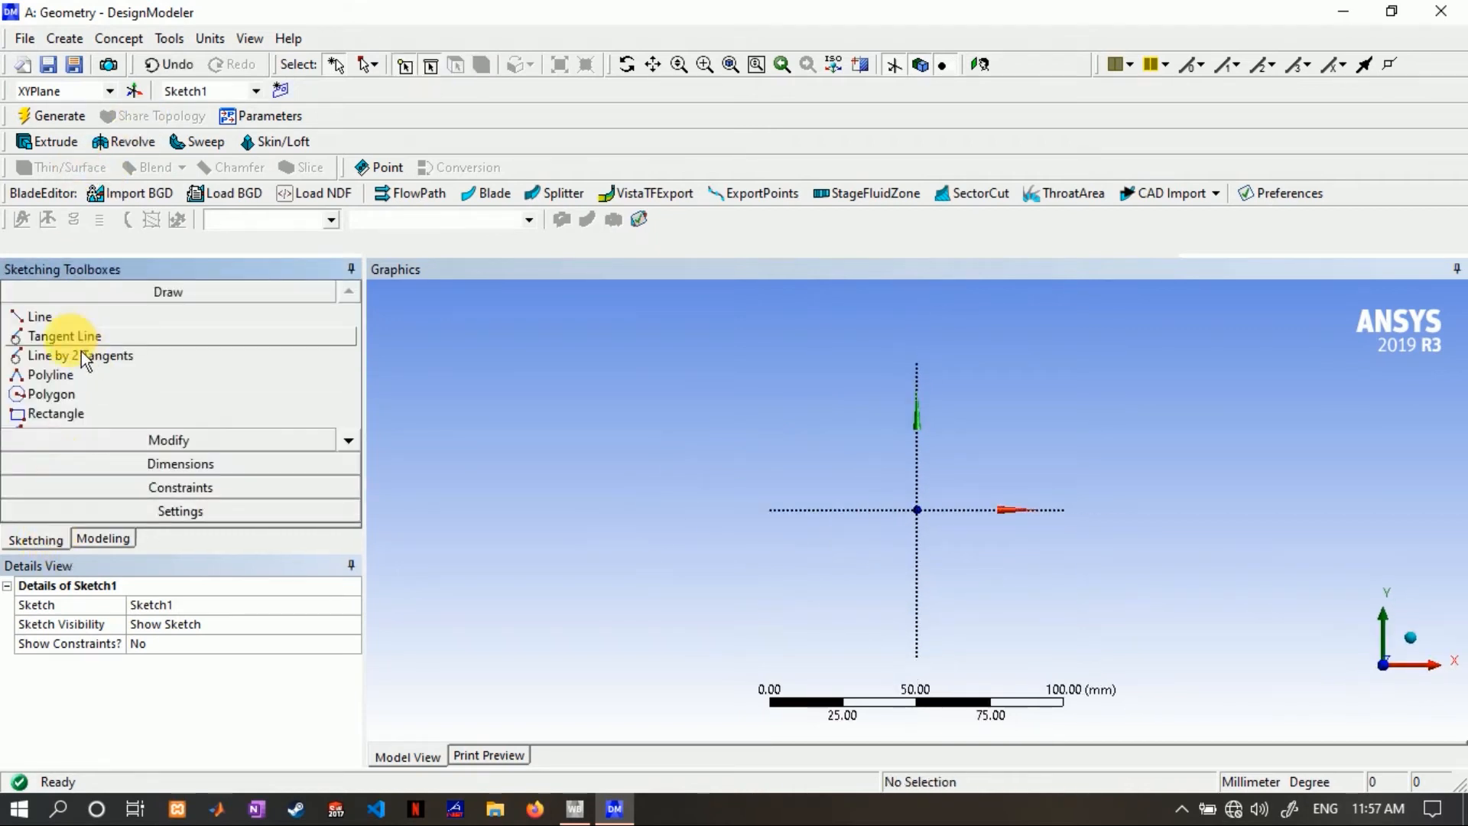
click(348, 440)
click(348, 440)
click(347, 440)
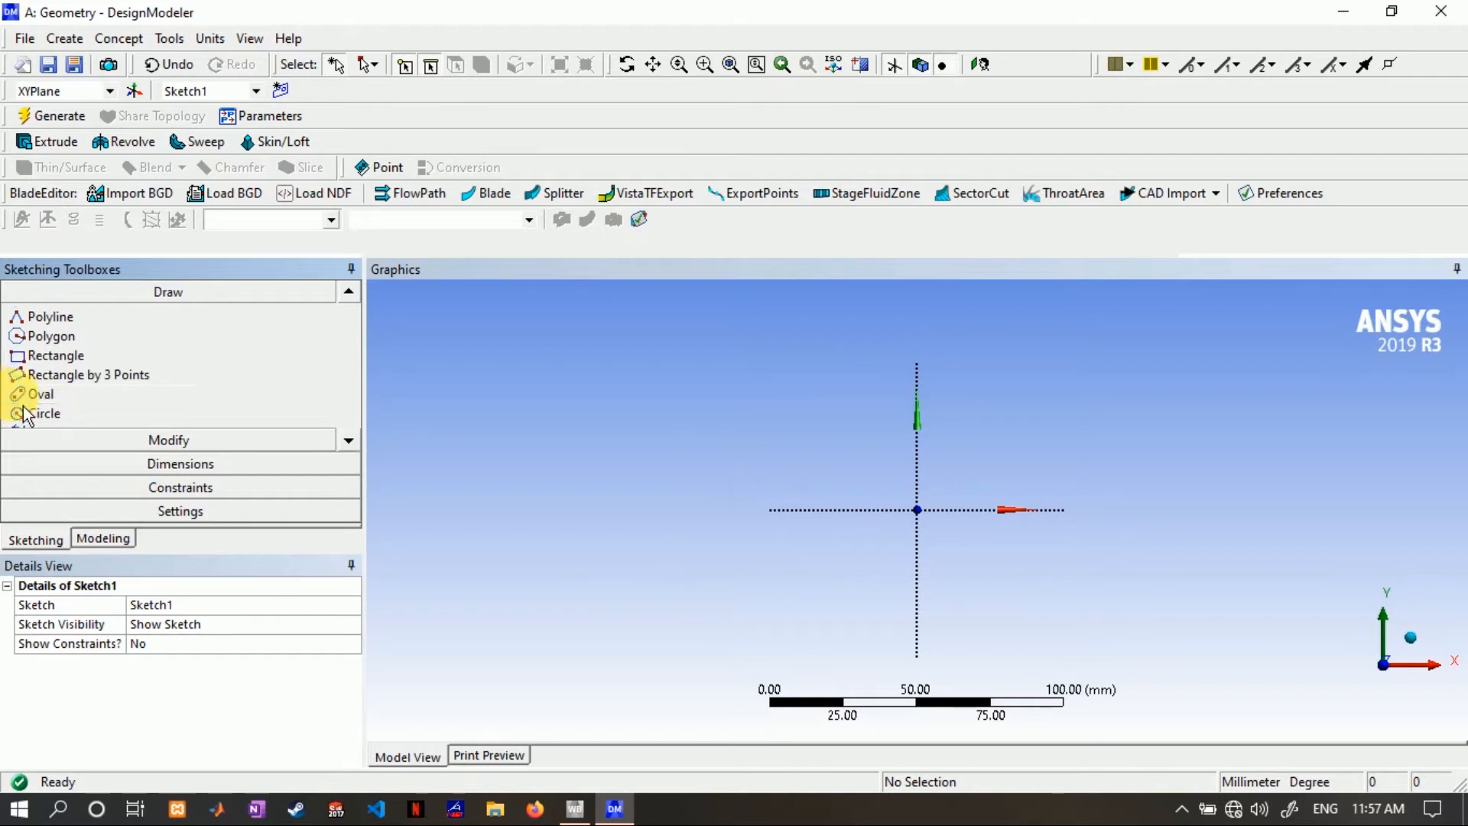
click(68, 413)
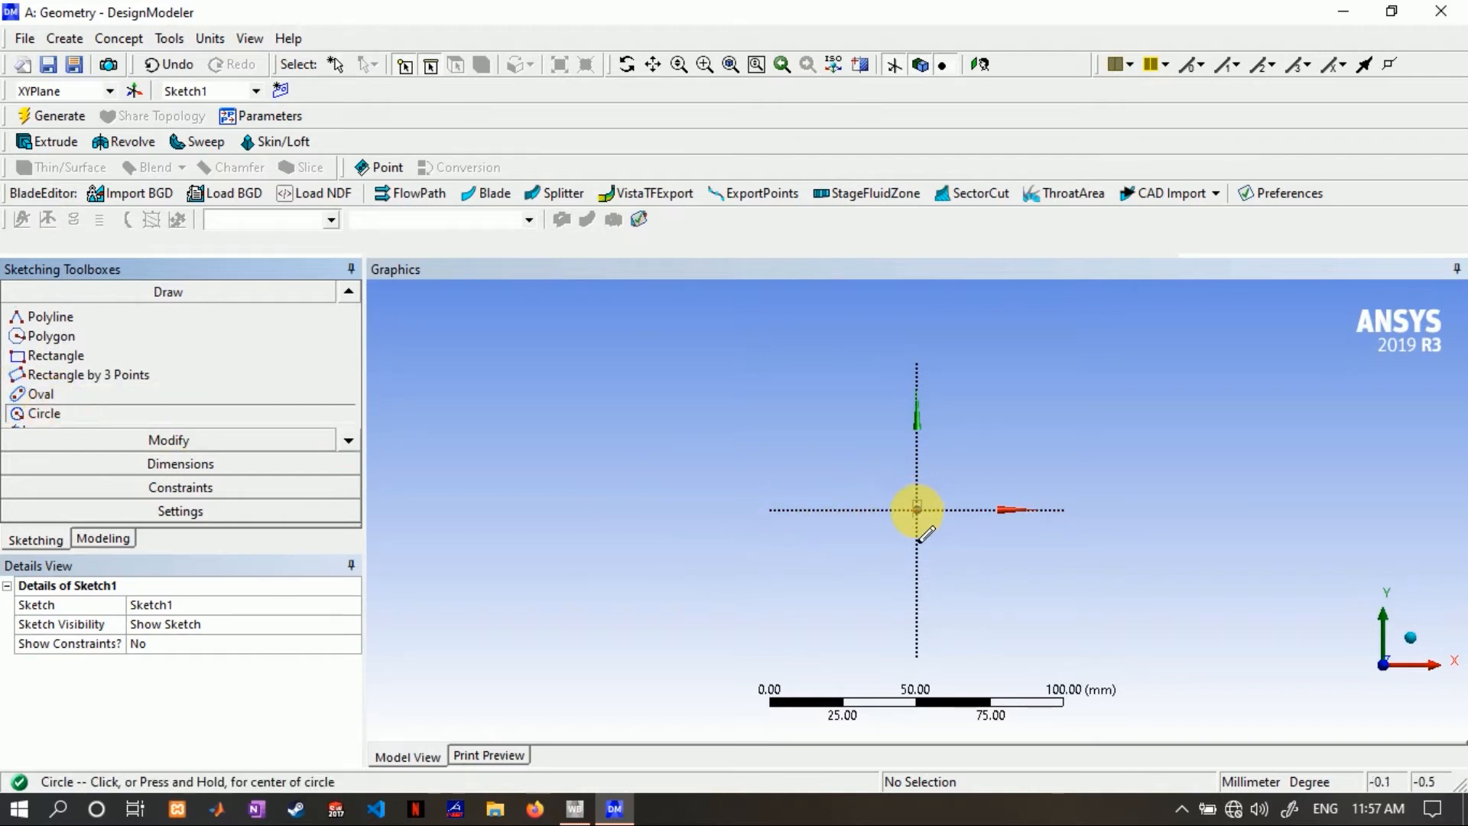
click(917, 509)
click(958, 480)
click(917, 509)
click(986, 476)
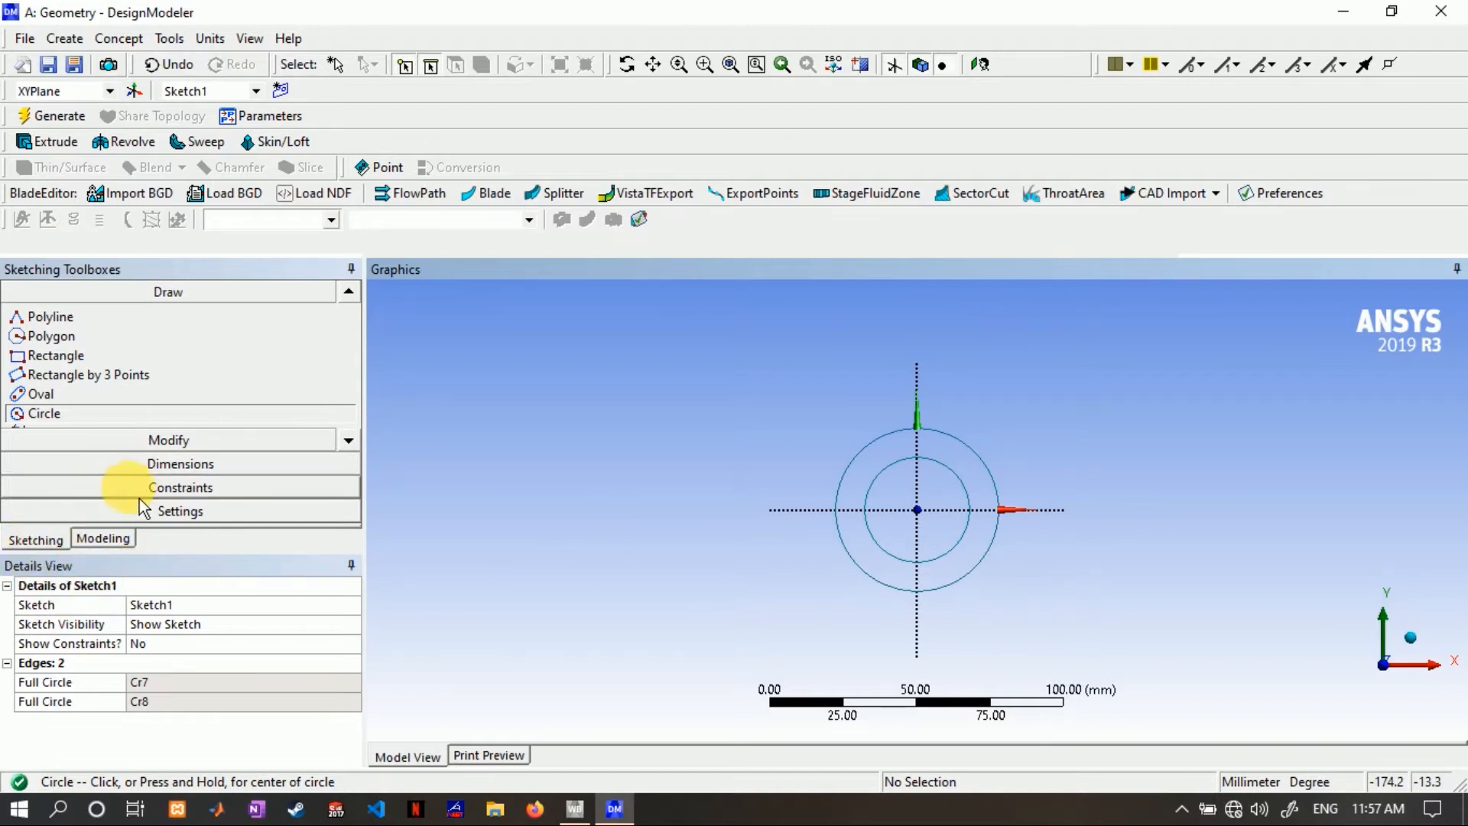
- Add diameter dimensions to the inner and outer circles
click(142, 468)
click(54, 460)
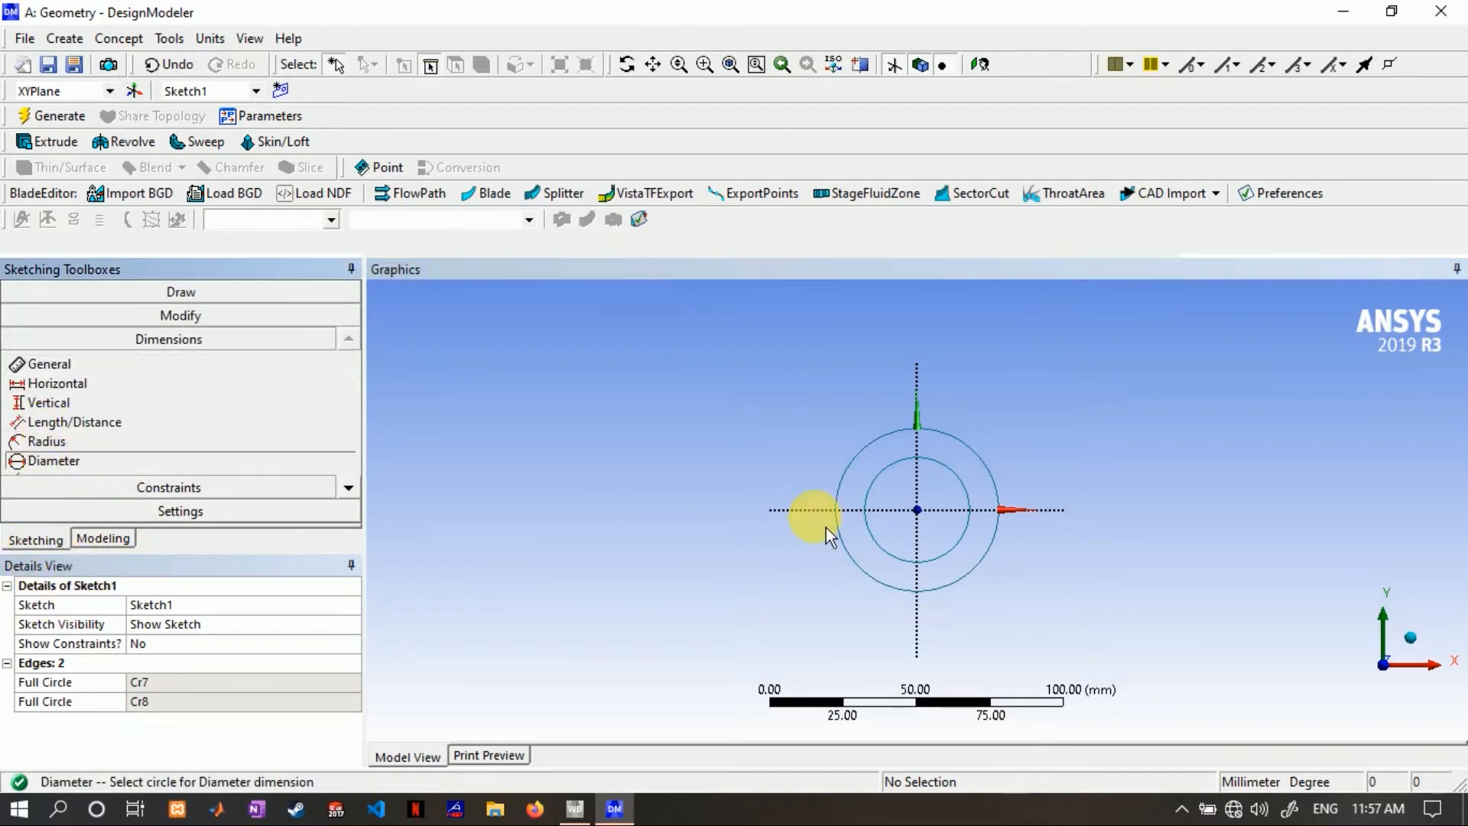
click(877, 482)
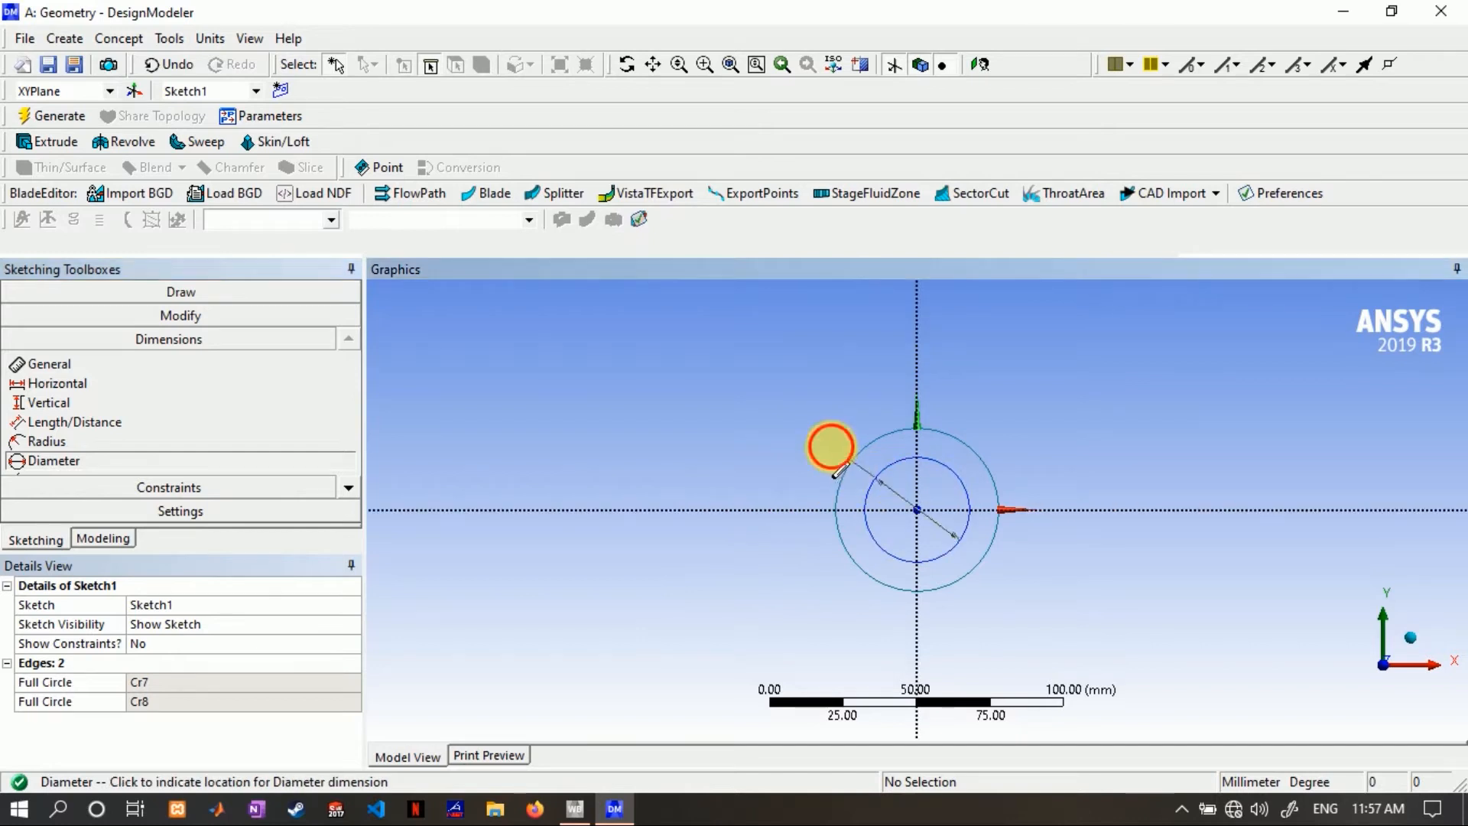
click(835, 453)
click(862, 449)
click(859, 416)
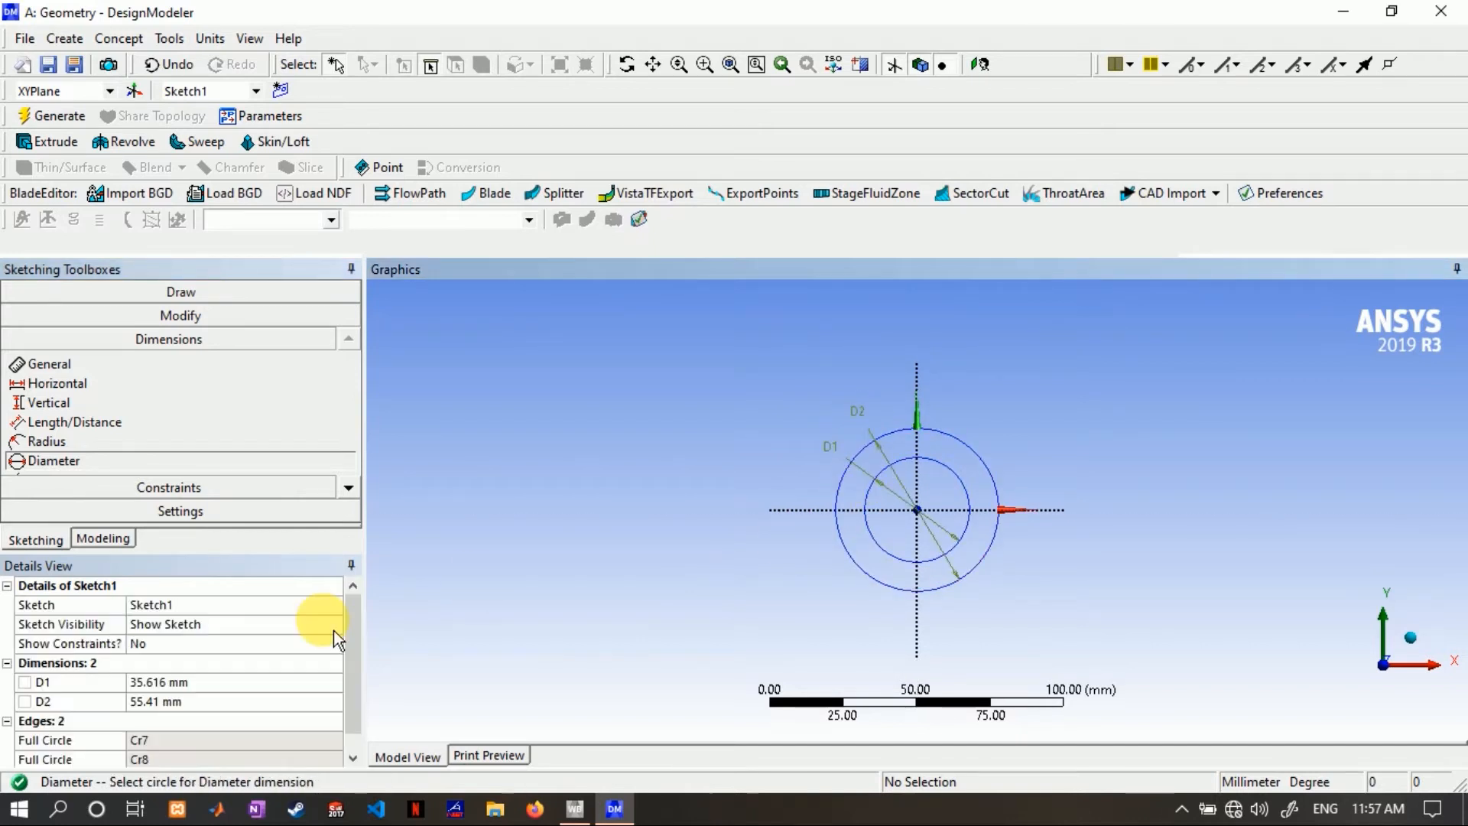
- Set the inner circle's diameter to 22 mm and the outer circle's diameter to 24 mm
click(191, 687)
drag(310, 687, 126, 711)
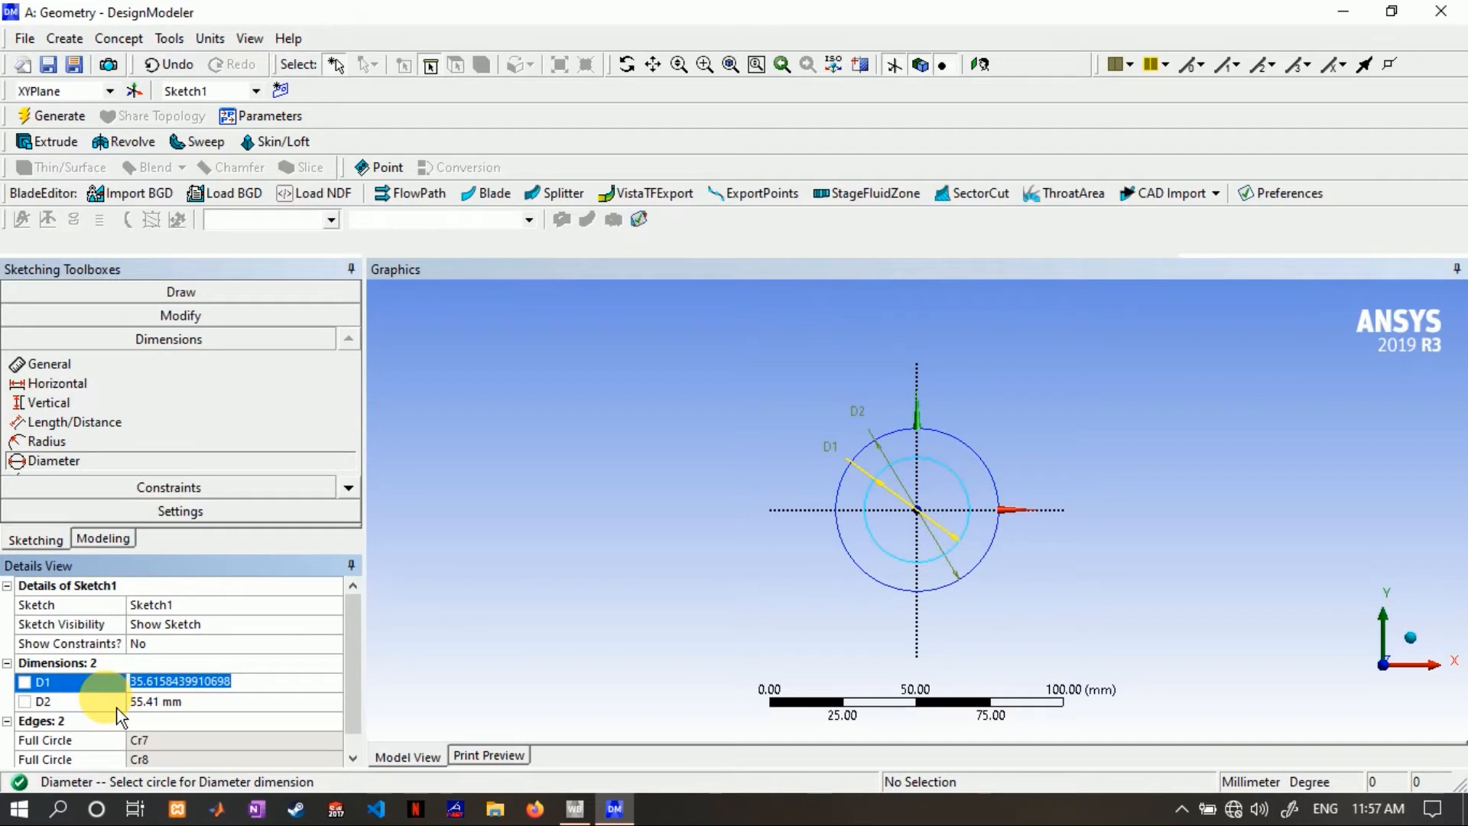
text(22)
key(Return)
click(185, 704)
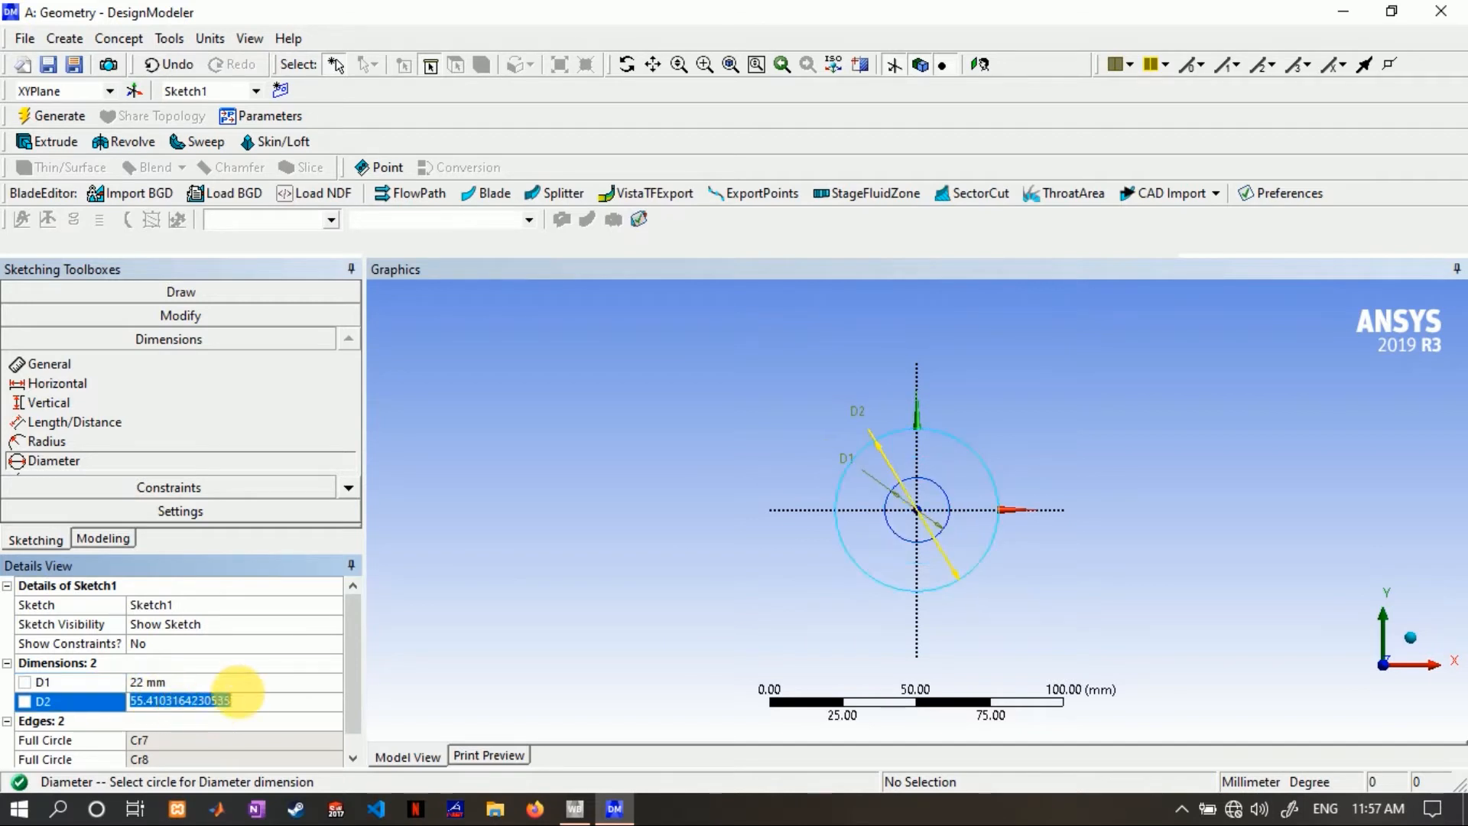
click(255, 688)
click(201, 707)
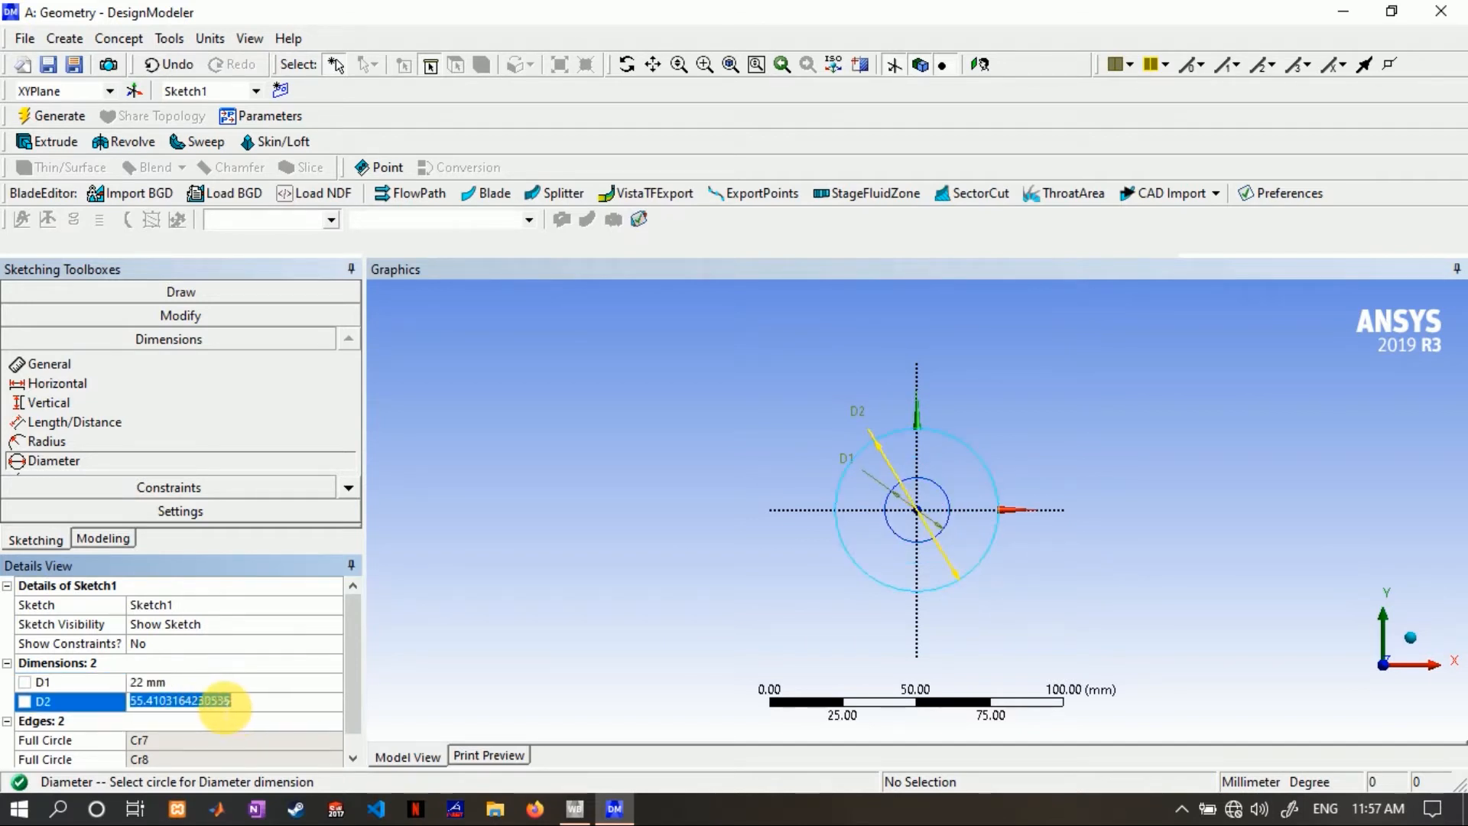
text(24)
key(Return)
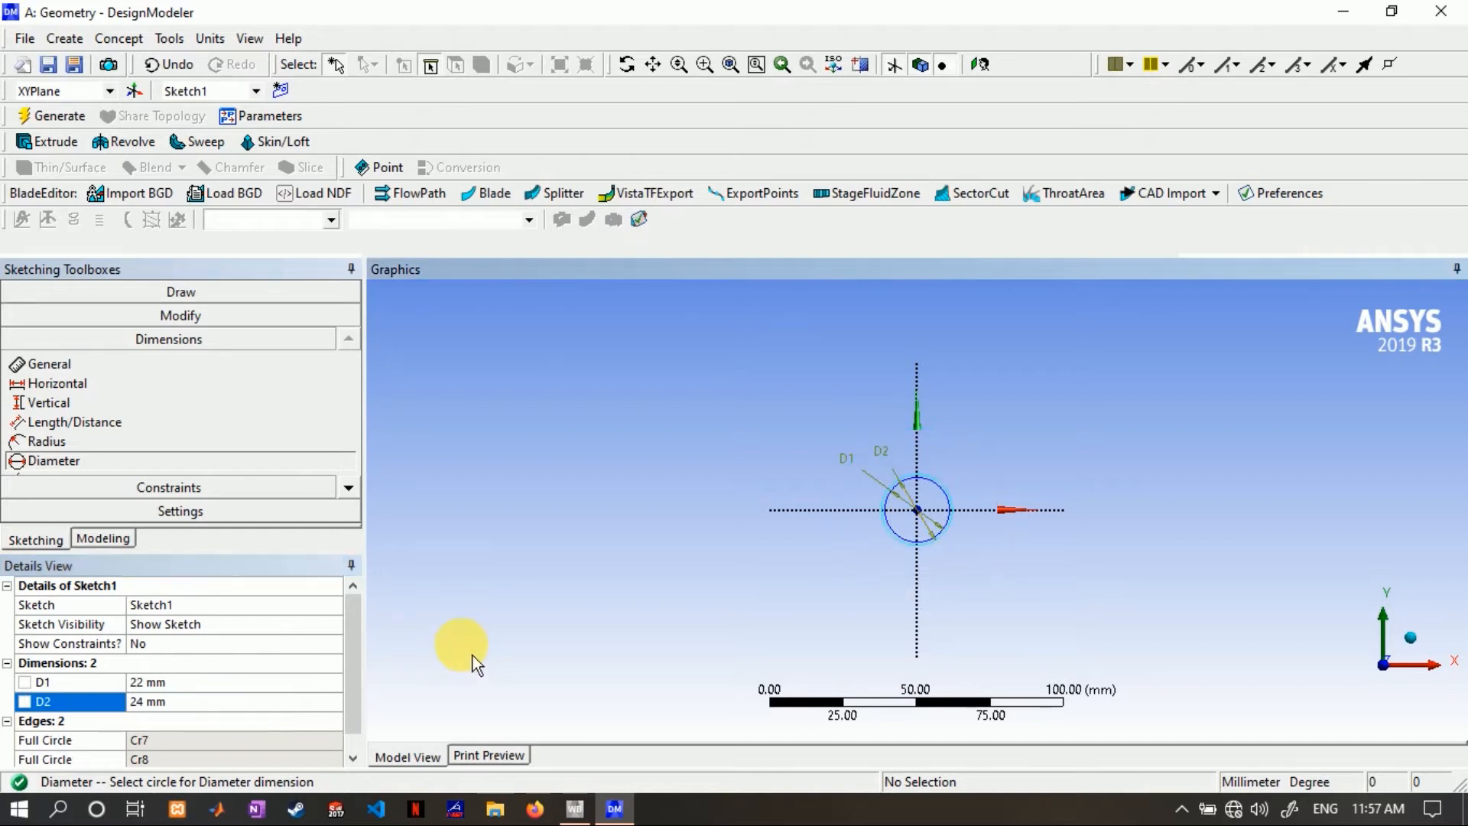
key(F7)
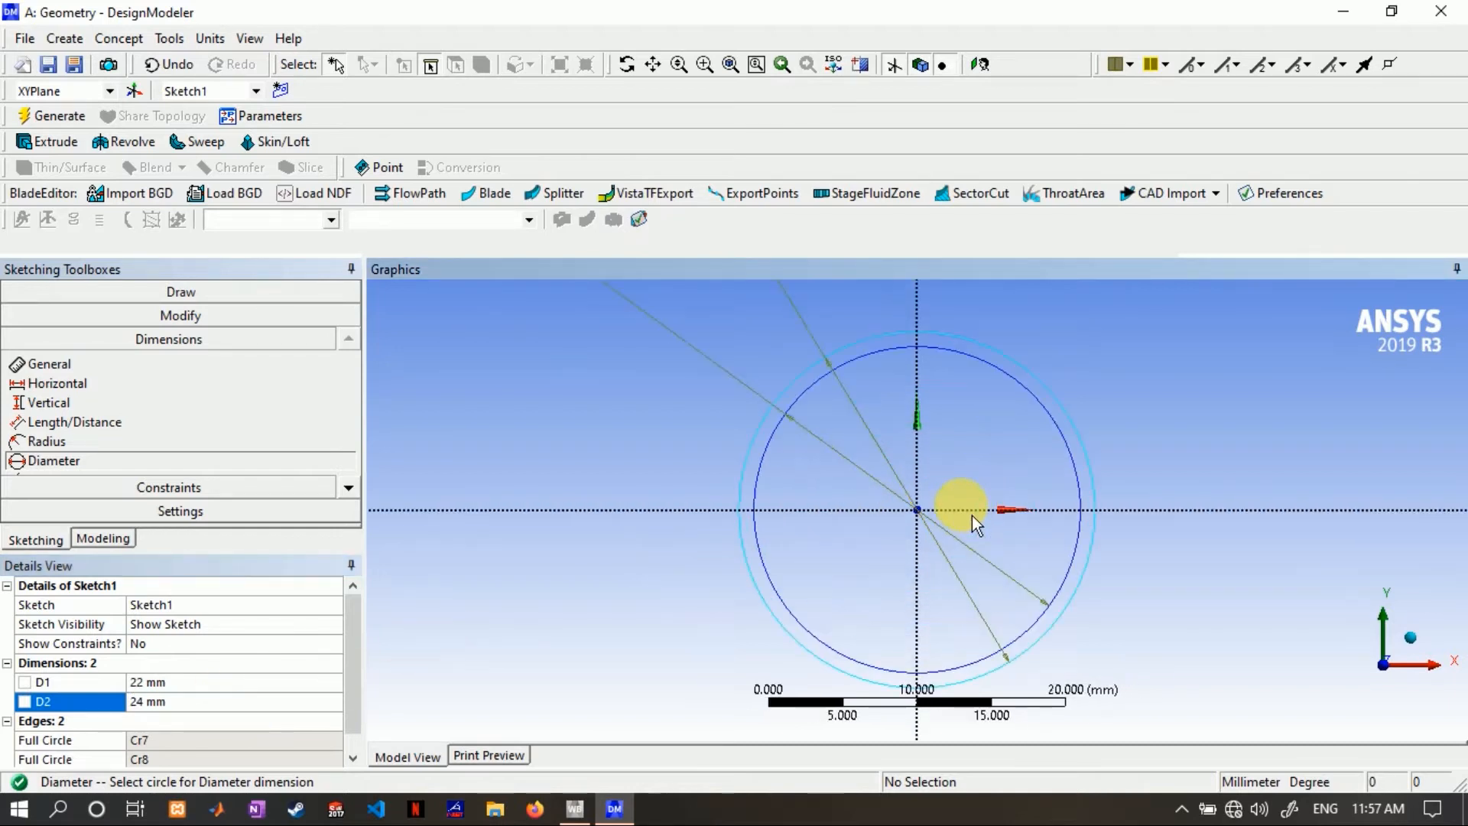
- Create a new sketch on the ZX plane and view it face-on
click(102, 538)
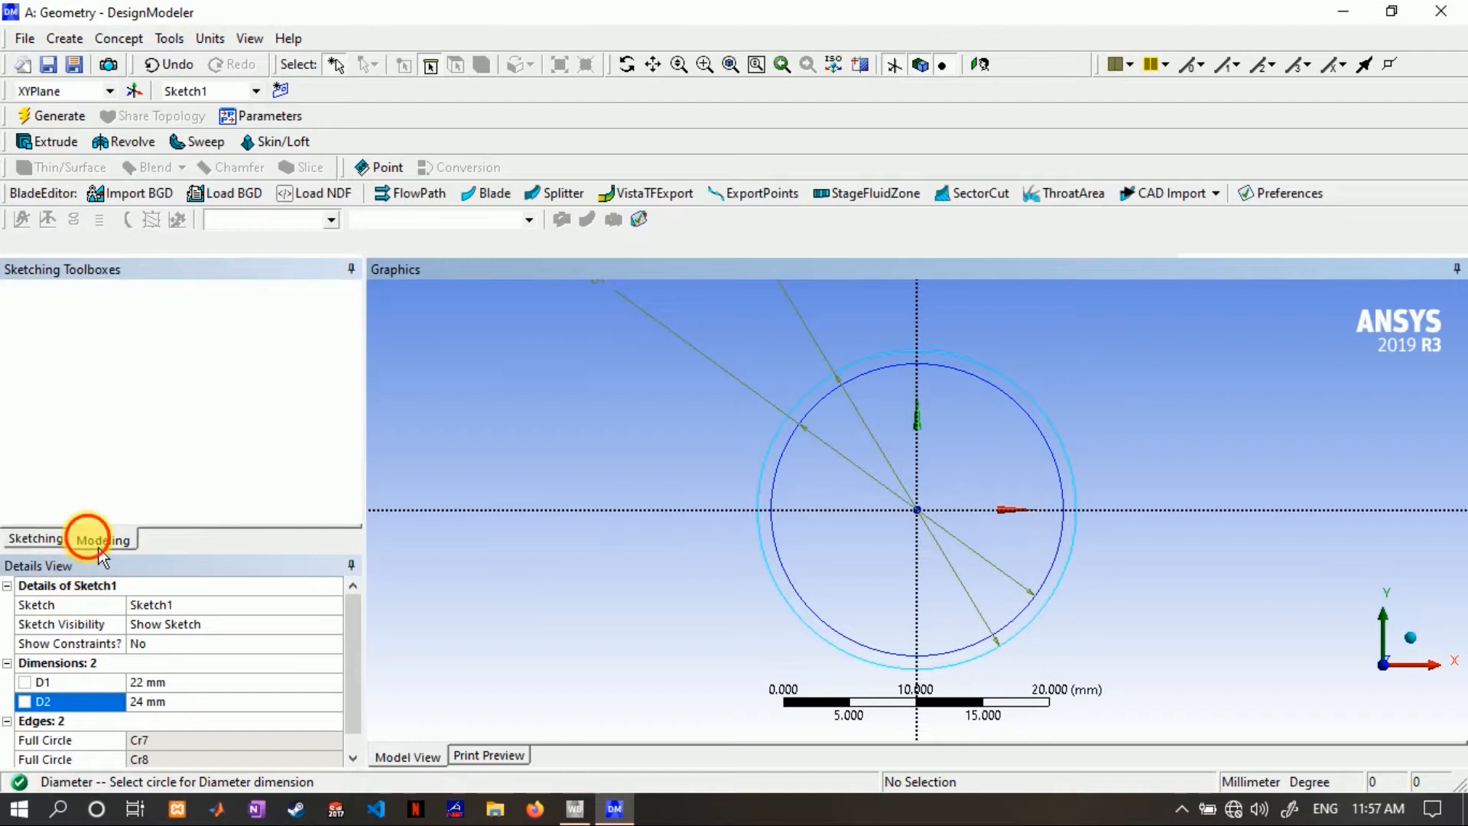
click(102, 350)
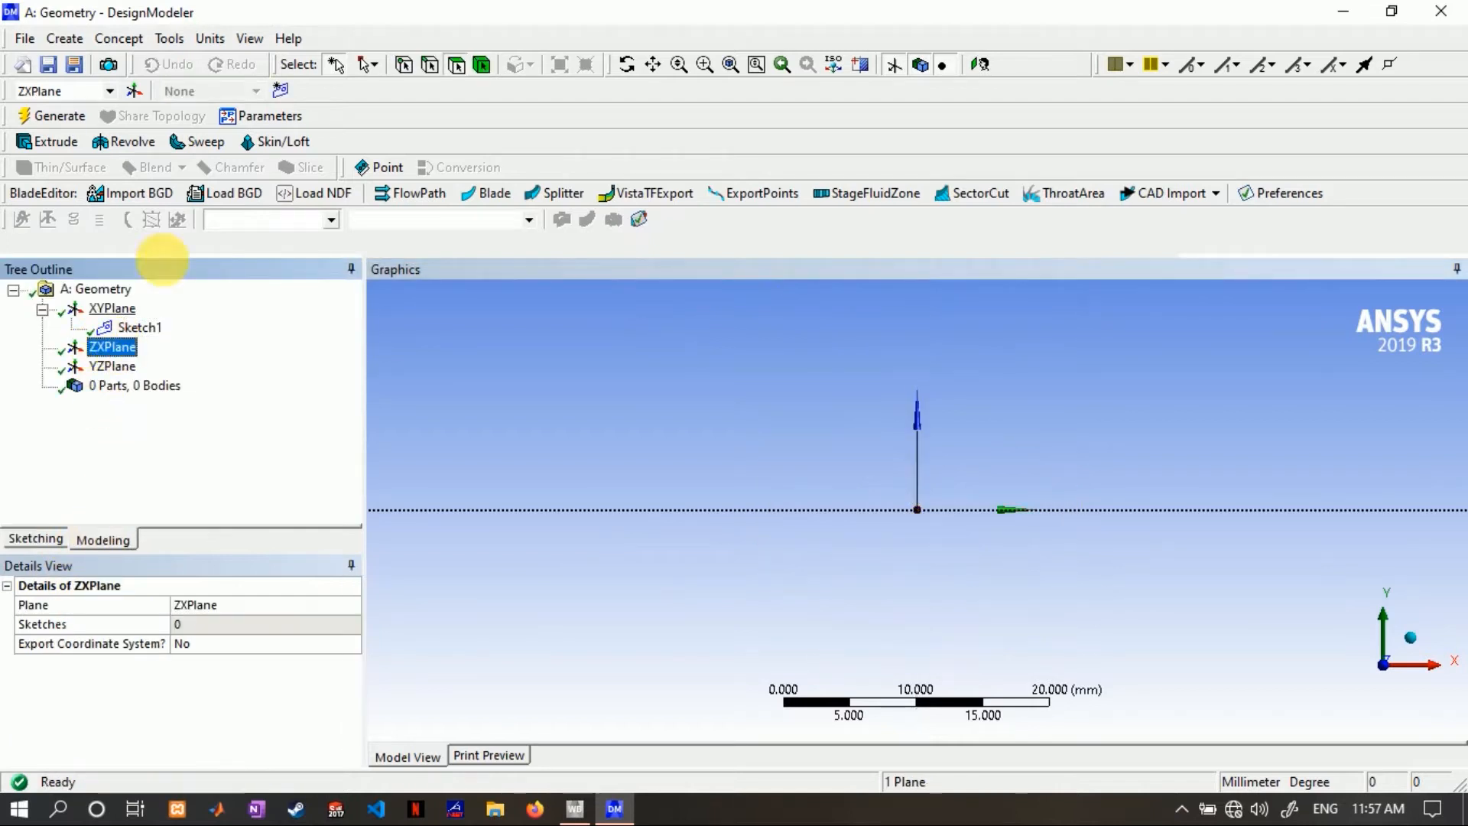
click(290, 97)
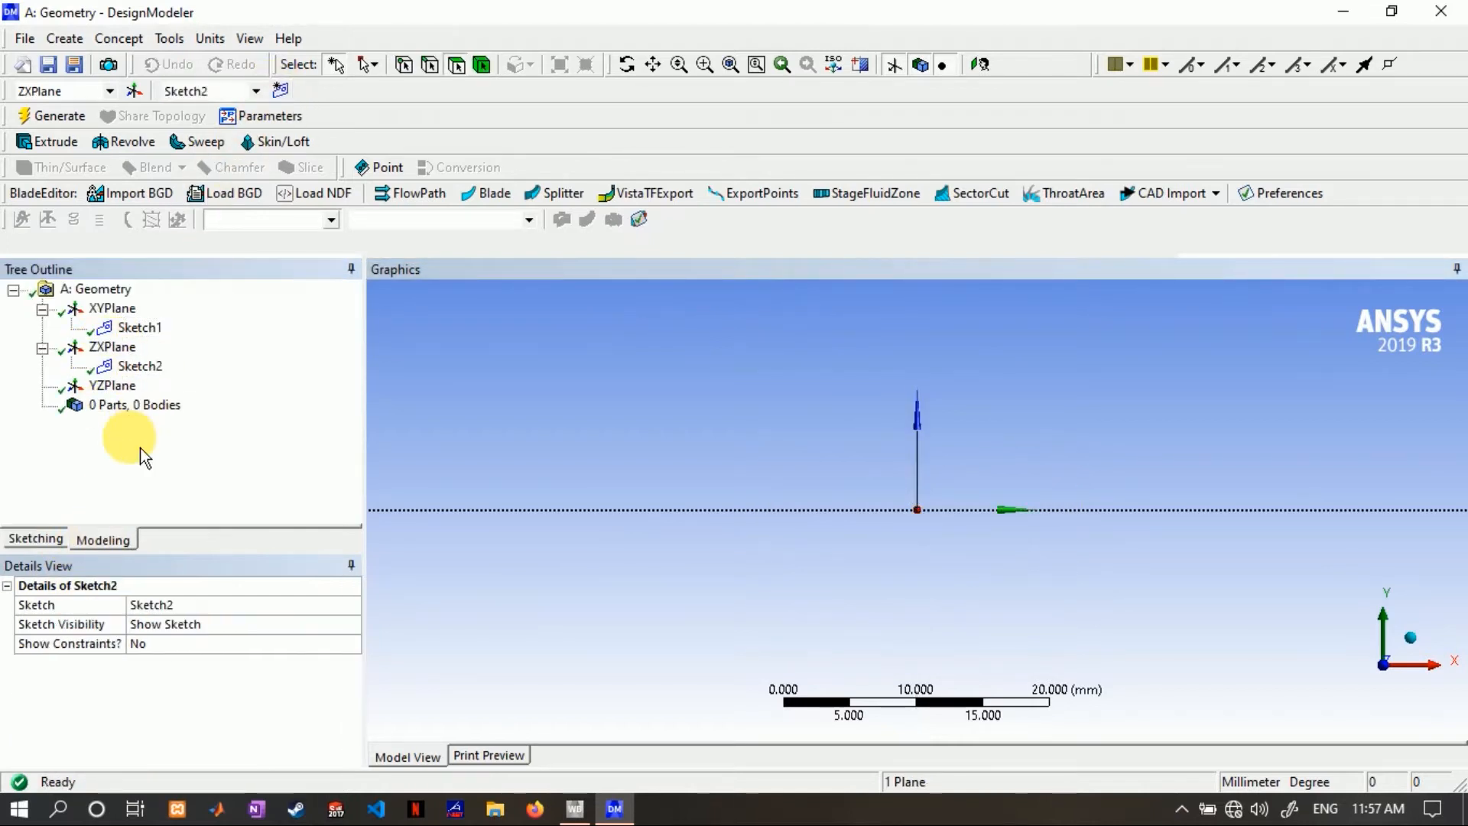
click(140, 367)
right_click(142, 366)
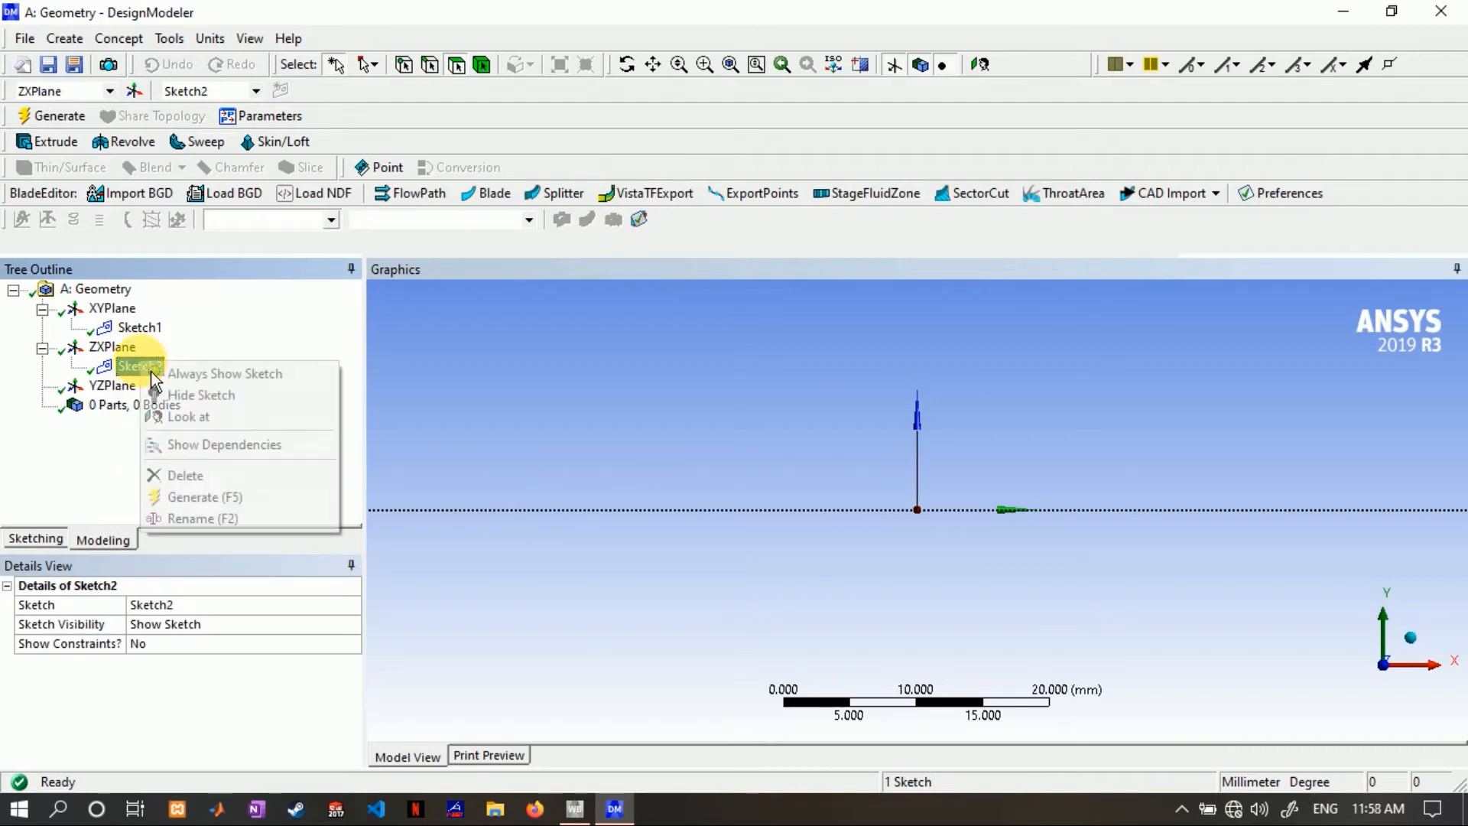
click(187, 417)
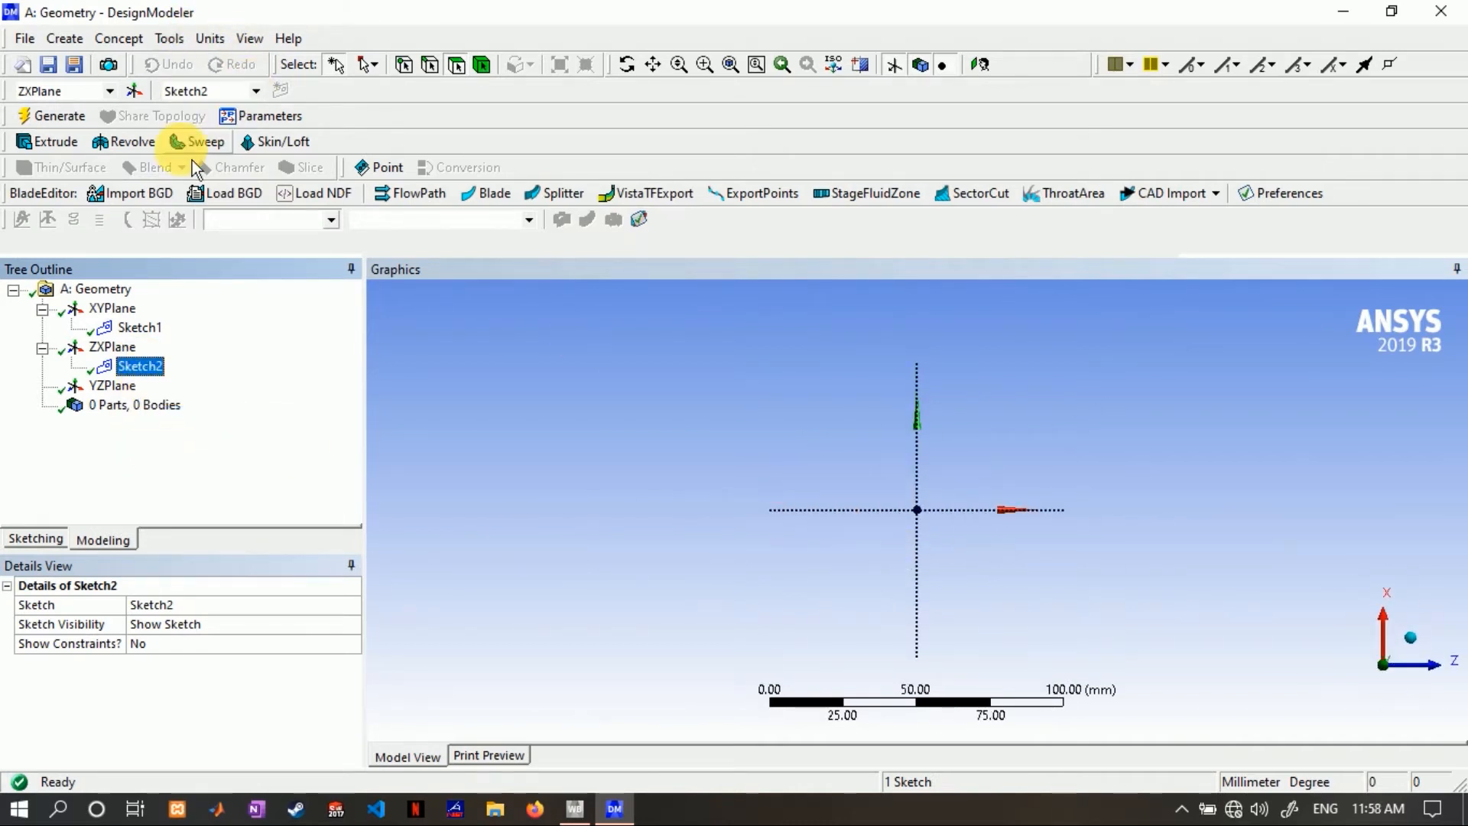
- Sketch a line about 160 mm long from the origin along the positive Z axis
click(36, 539)
click(39, 316)
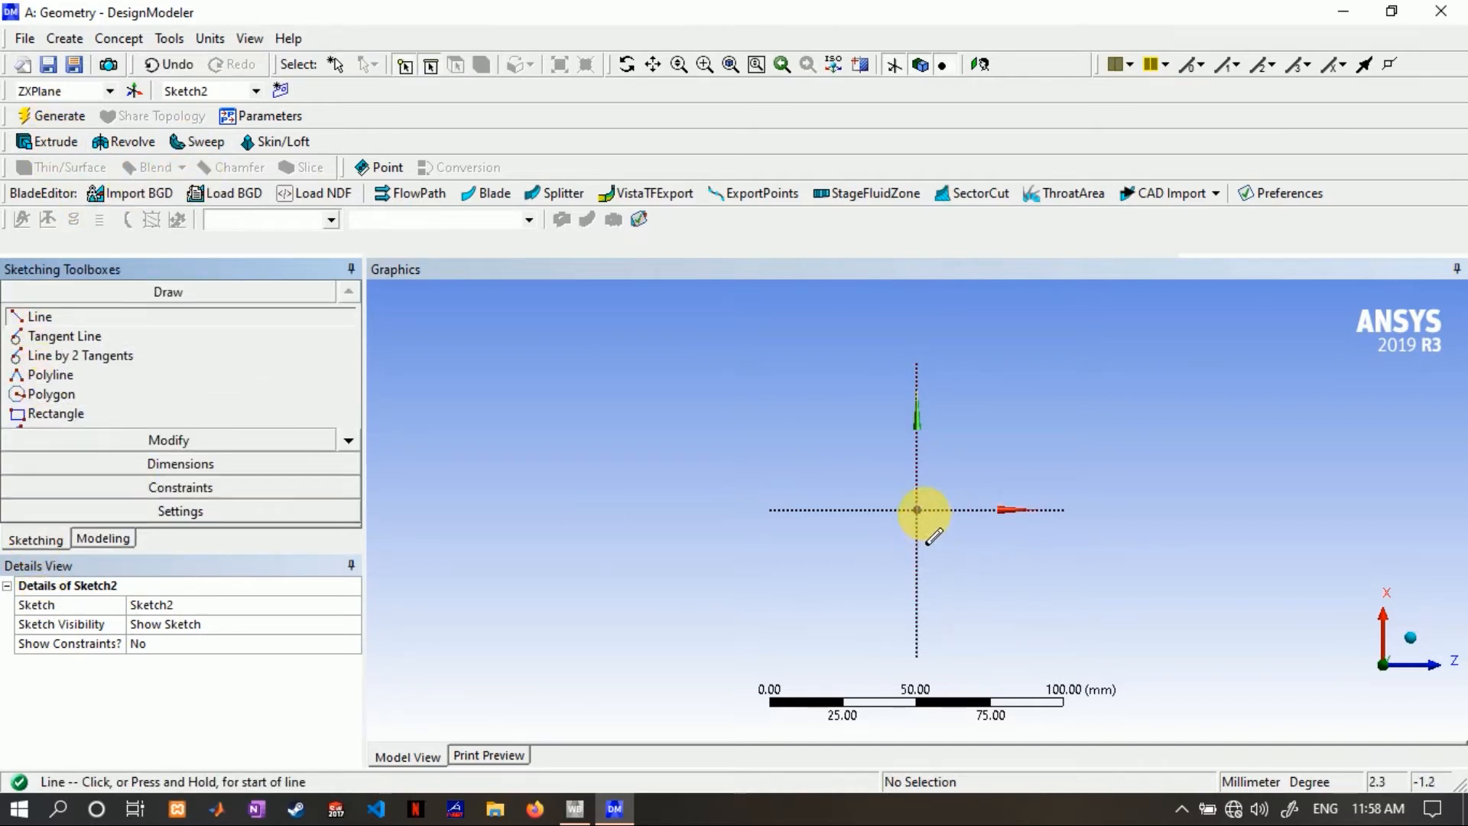
click(917, 510)
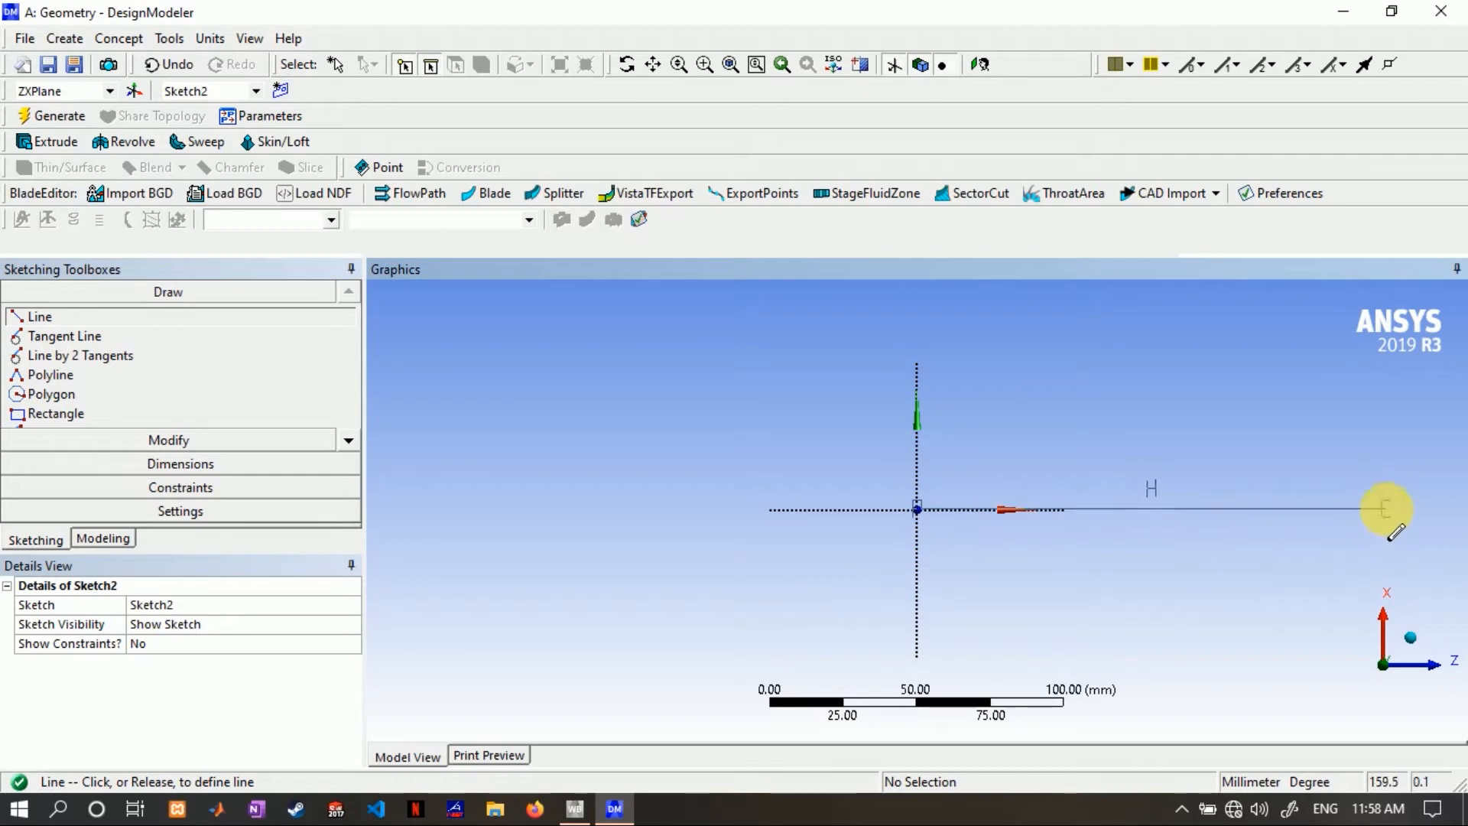
click(1392, 510)
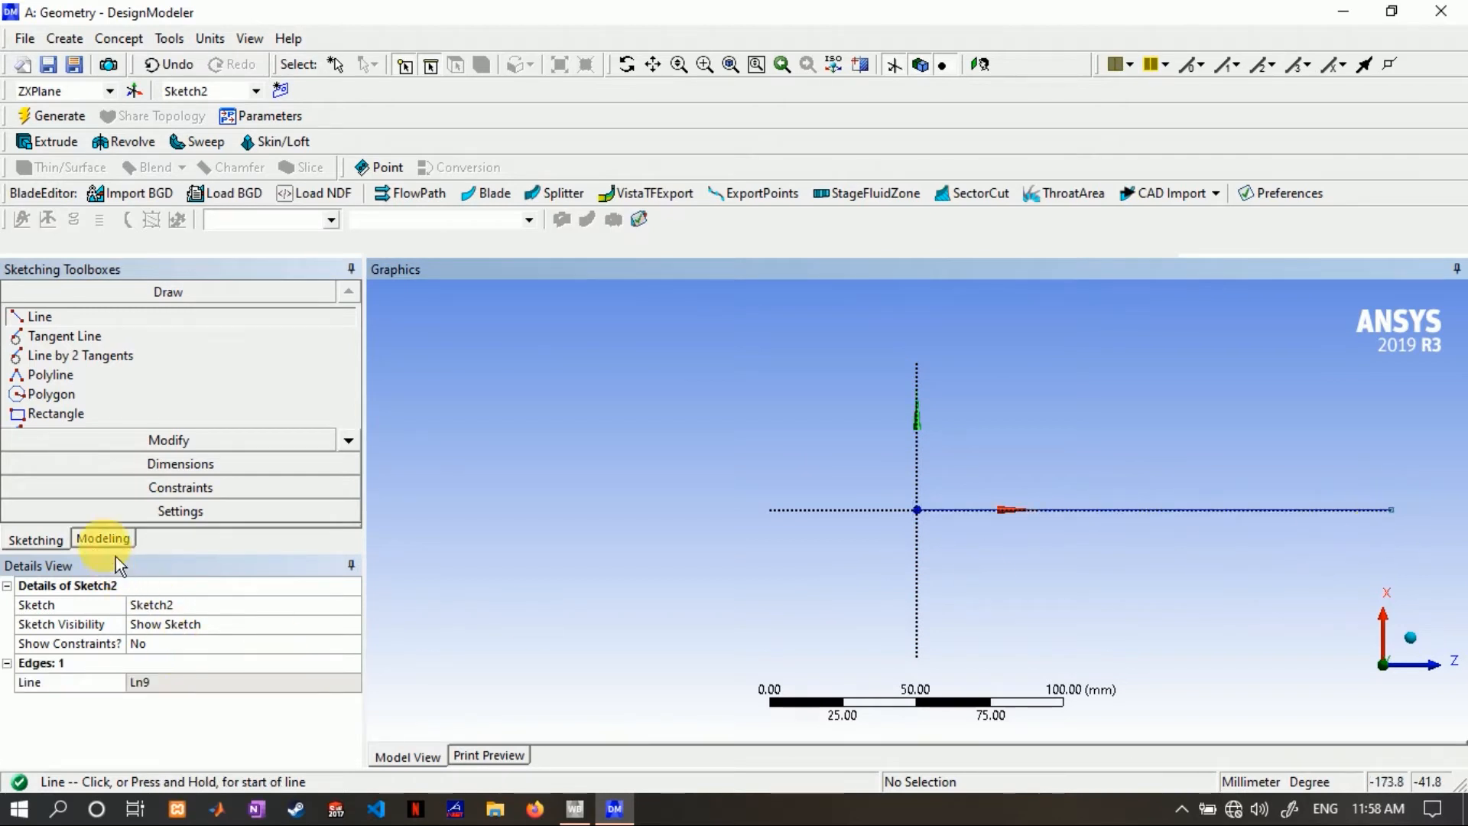
- Try to add a horizontal and a vertical dimension to the path line
click(173, 468)
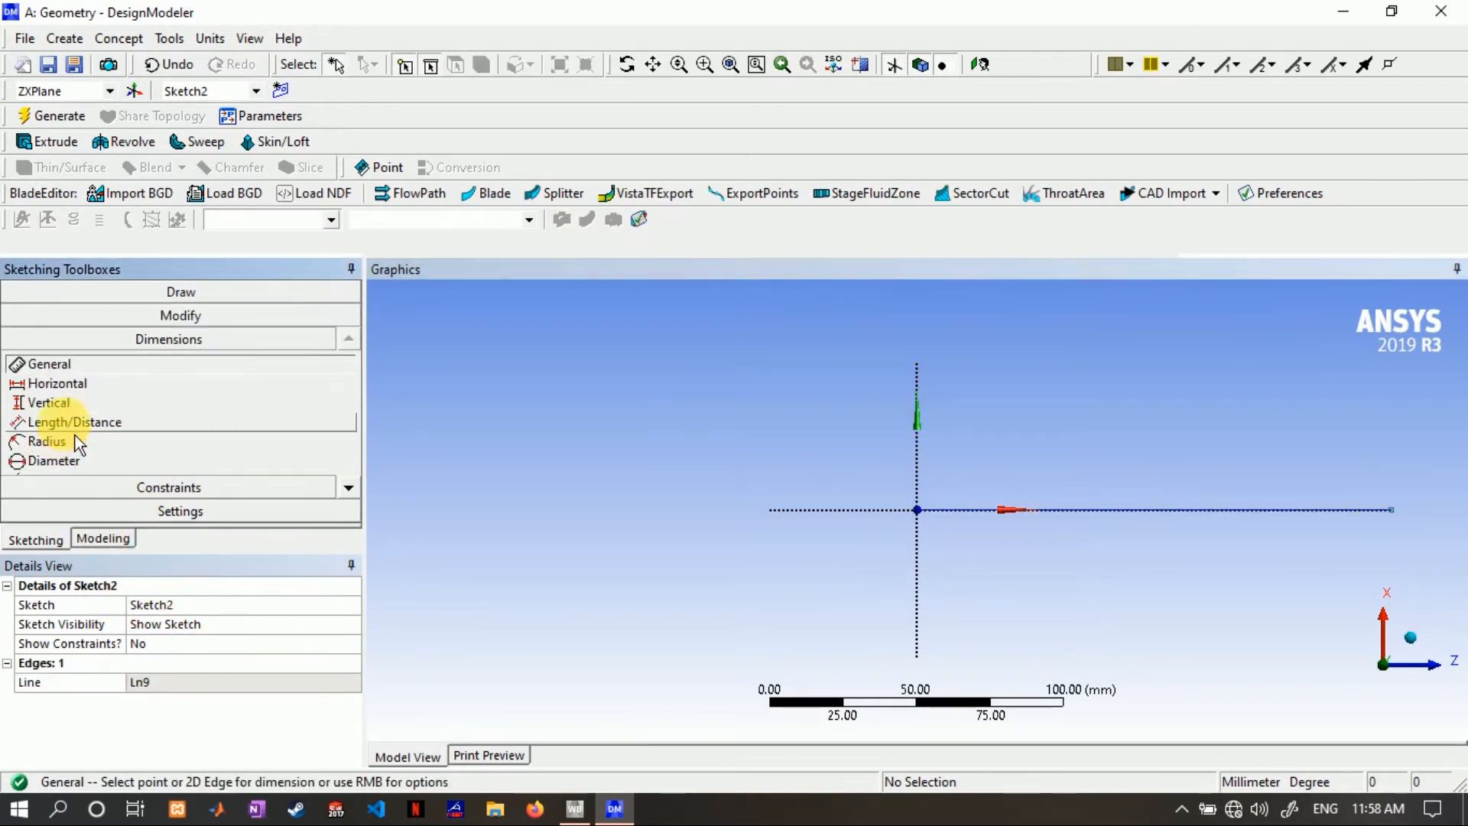
click(69, 387)
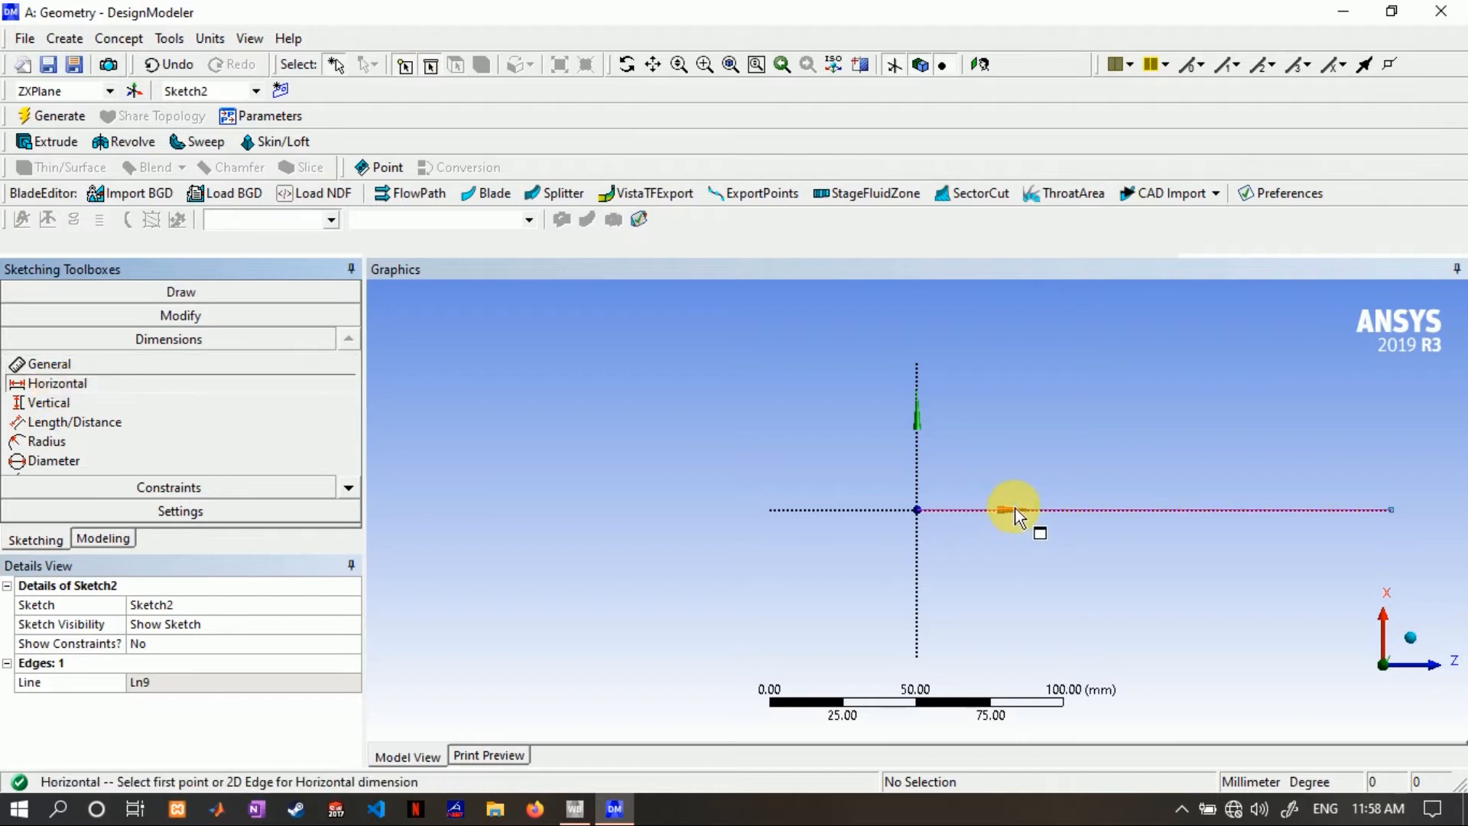
click(1072, 509)
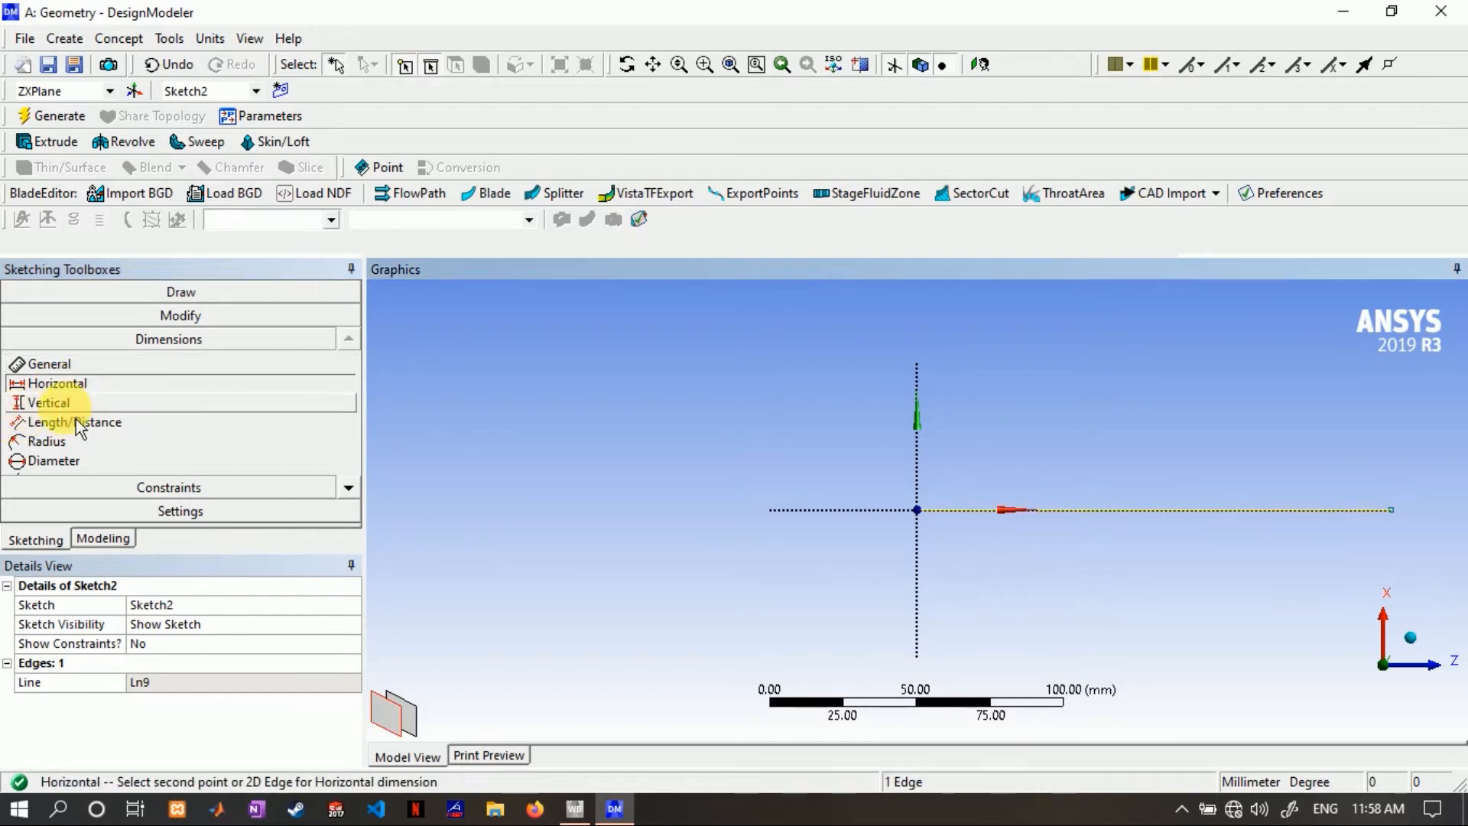
click(46, 402)
click(1164, 509)
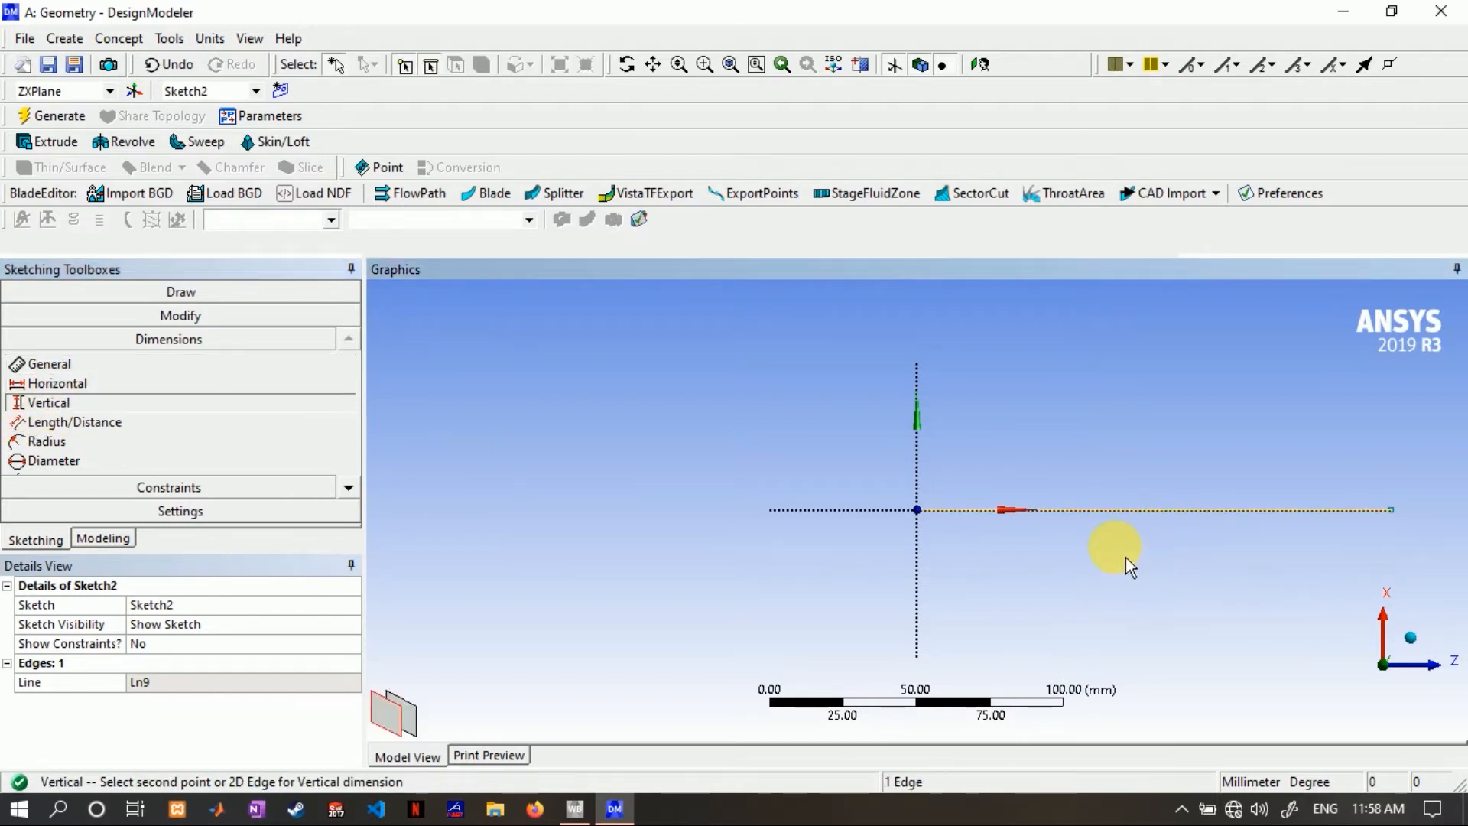
click(1230, 528)
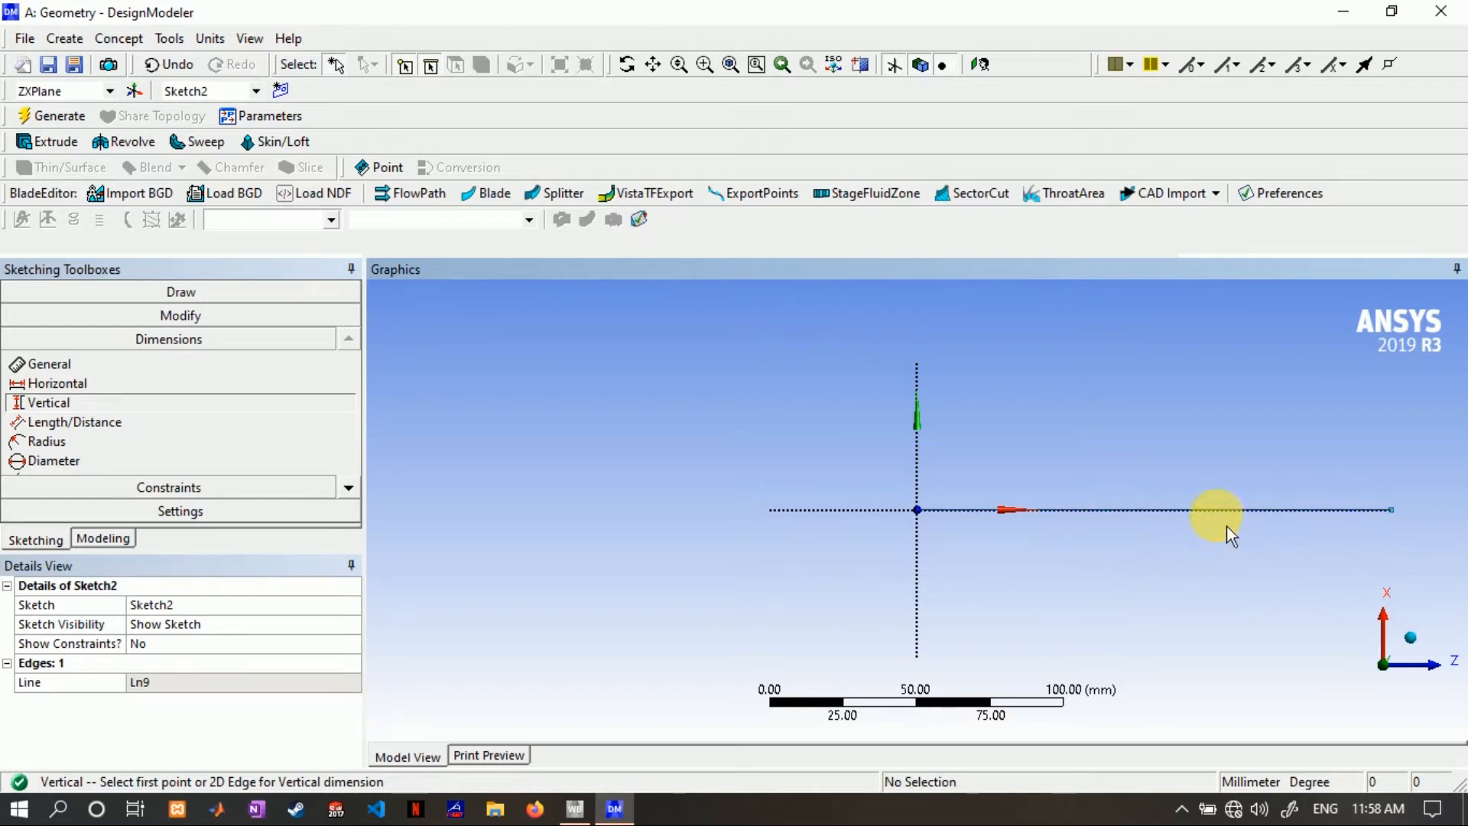
click(80, 406)
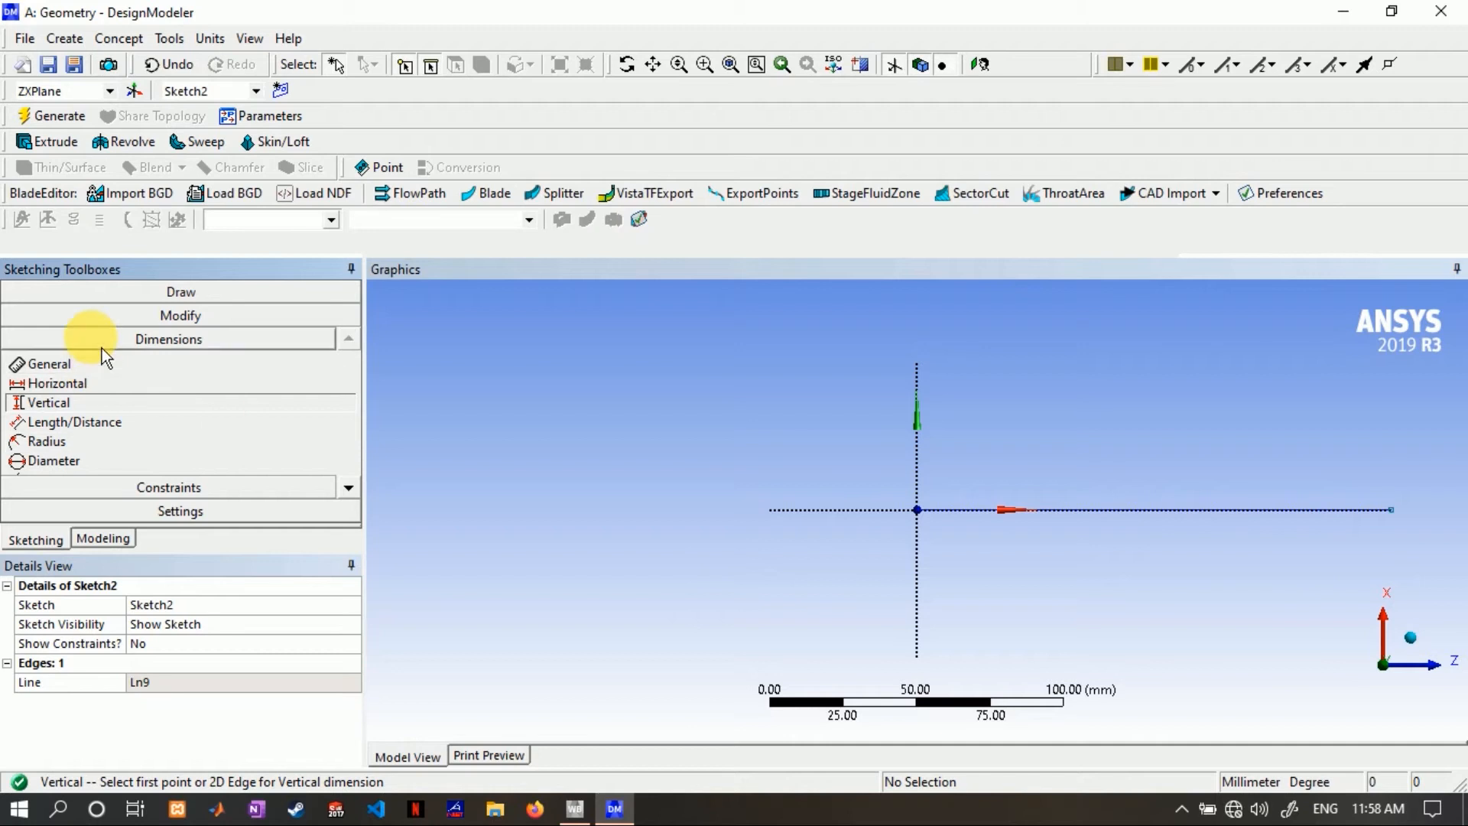
- Dimension the length of the line along the Z axis with the General dimension and set it to 250 mm
click(75, 365)
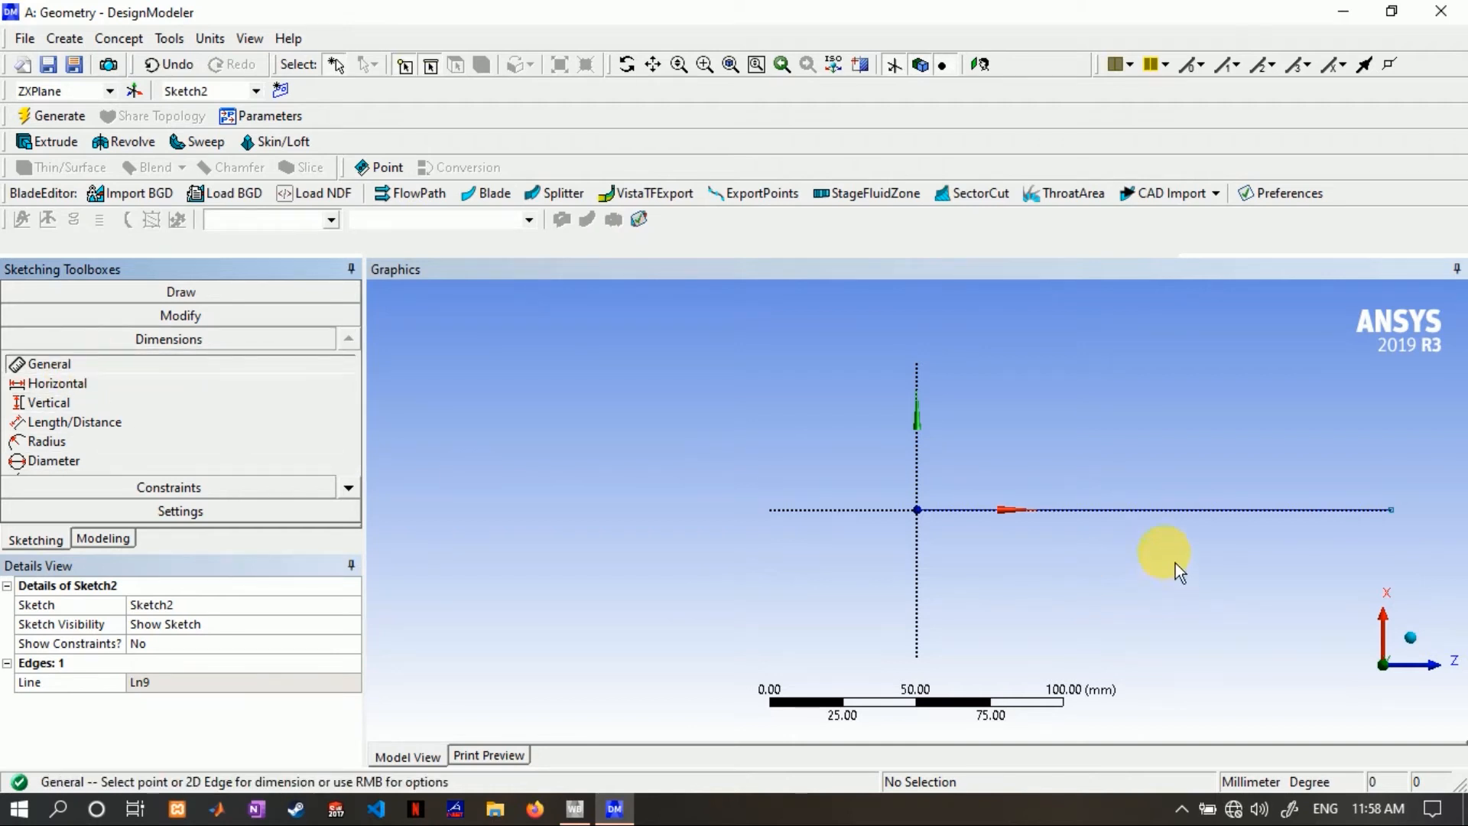
click(1140, 510)
click(1163, 573)
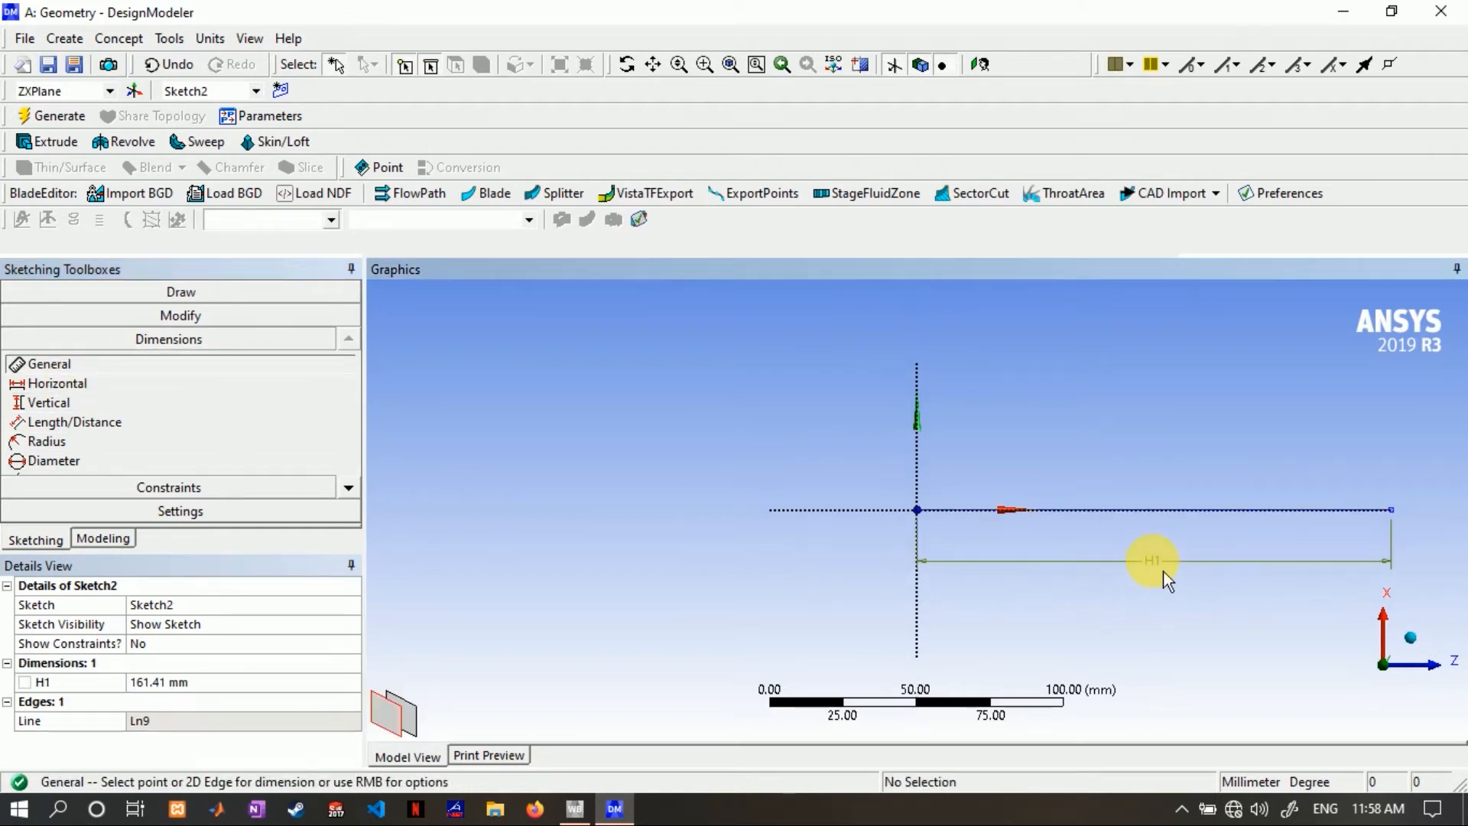
click(173, 686)
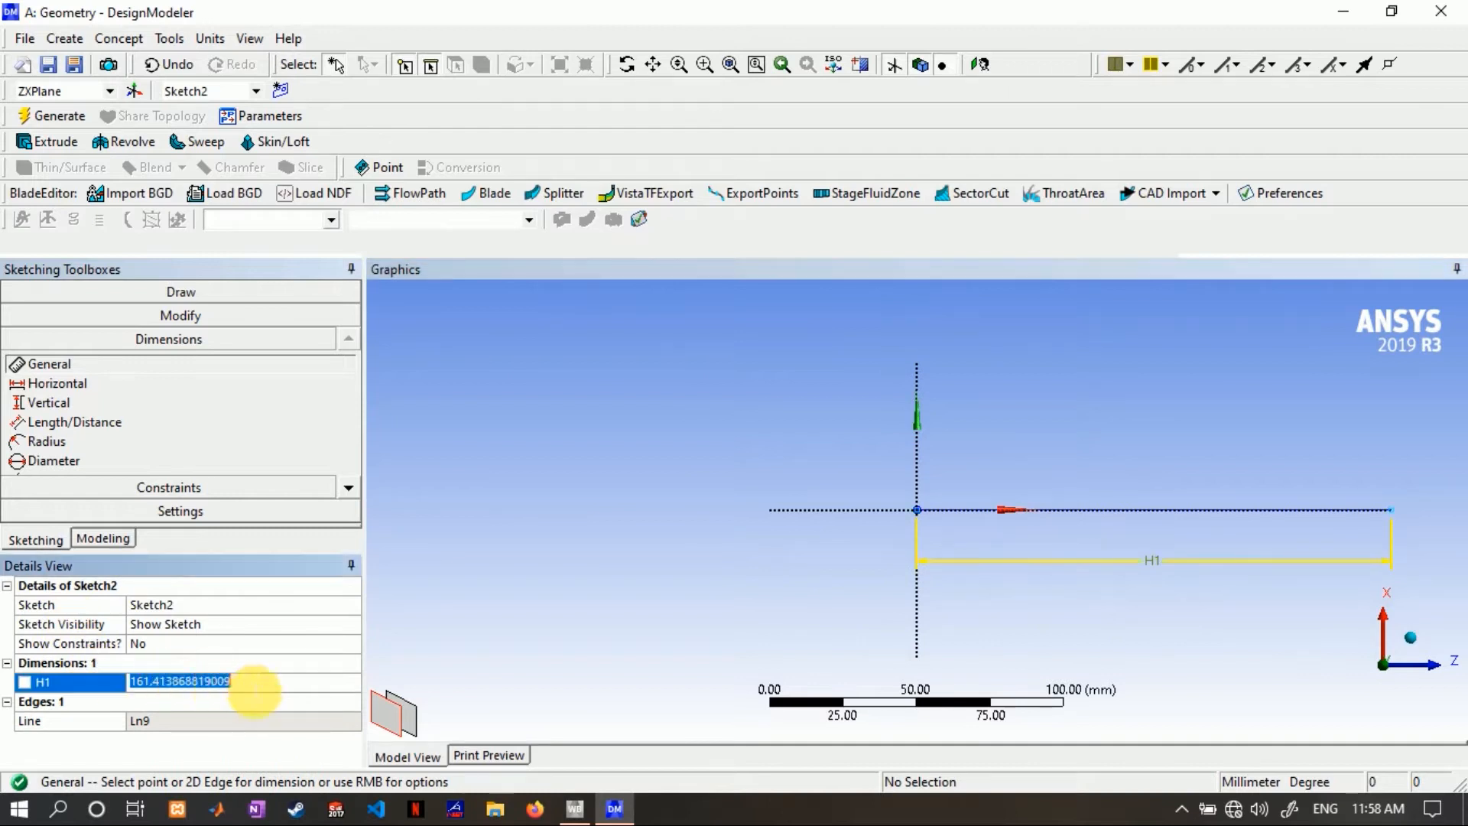
drag(263, 687, 121, 687)
text(250)
key(Return)
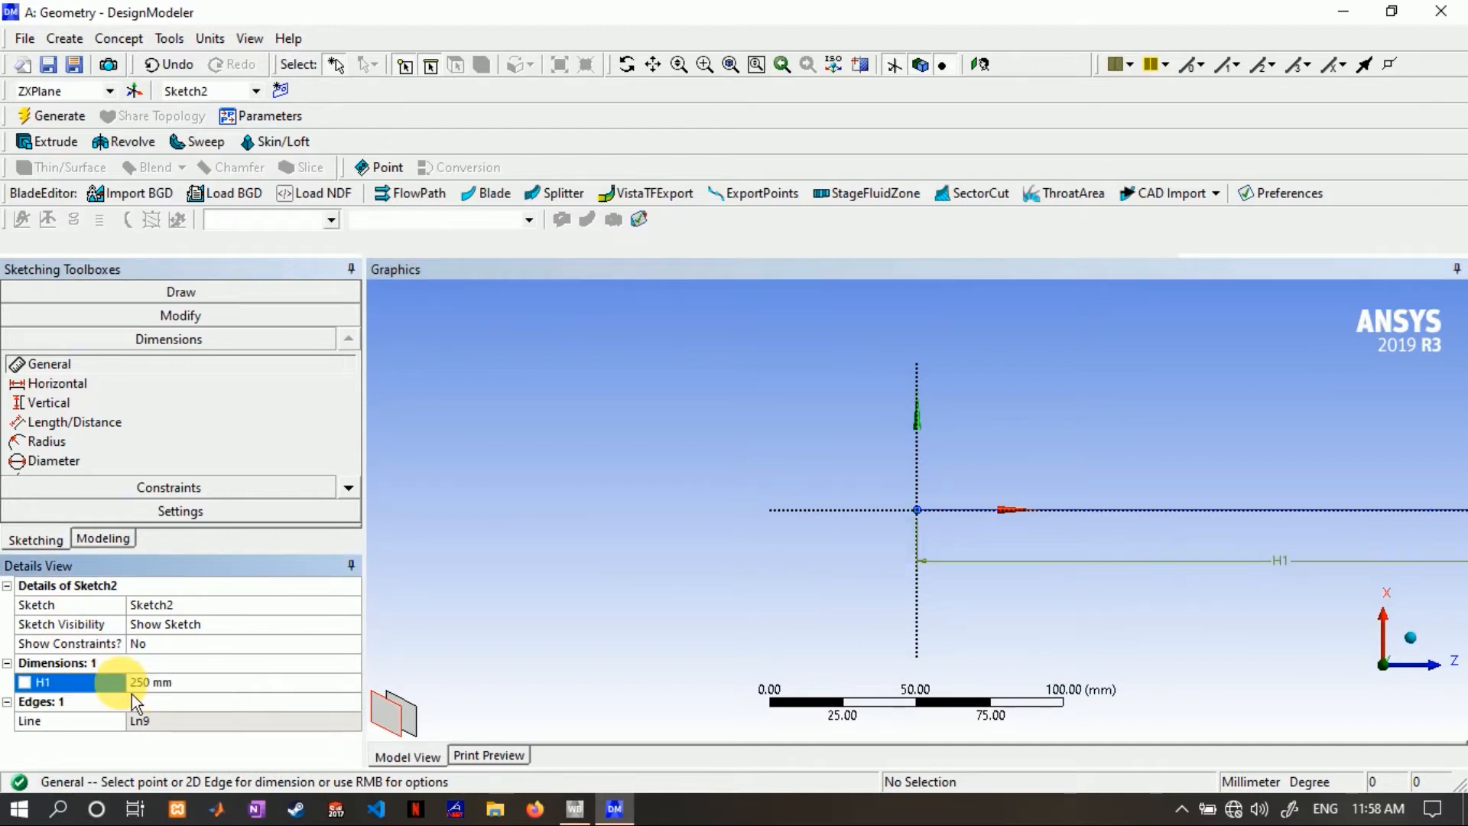
- Draw a tangent arc about 68 mm in diameter from the line's far end, curving back toward the positive X side
scroll(671, 616, down, 4)
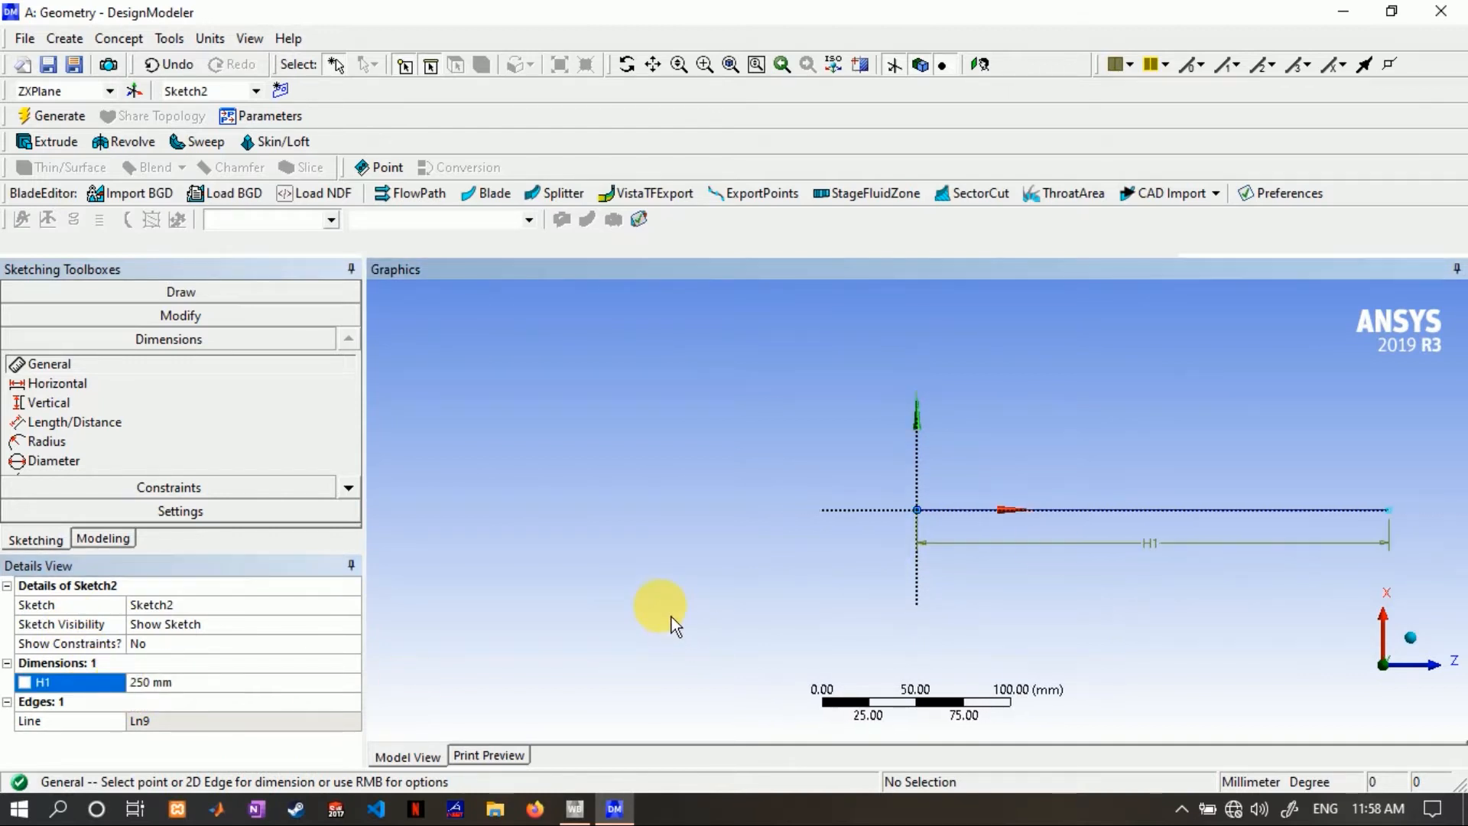
scroll(1184, 531, up, 2)
scroll(1193, 536, down, 2)
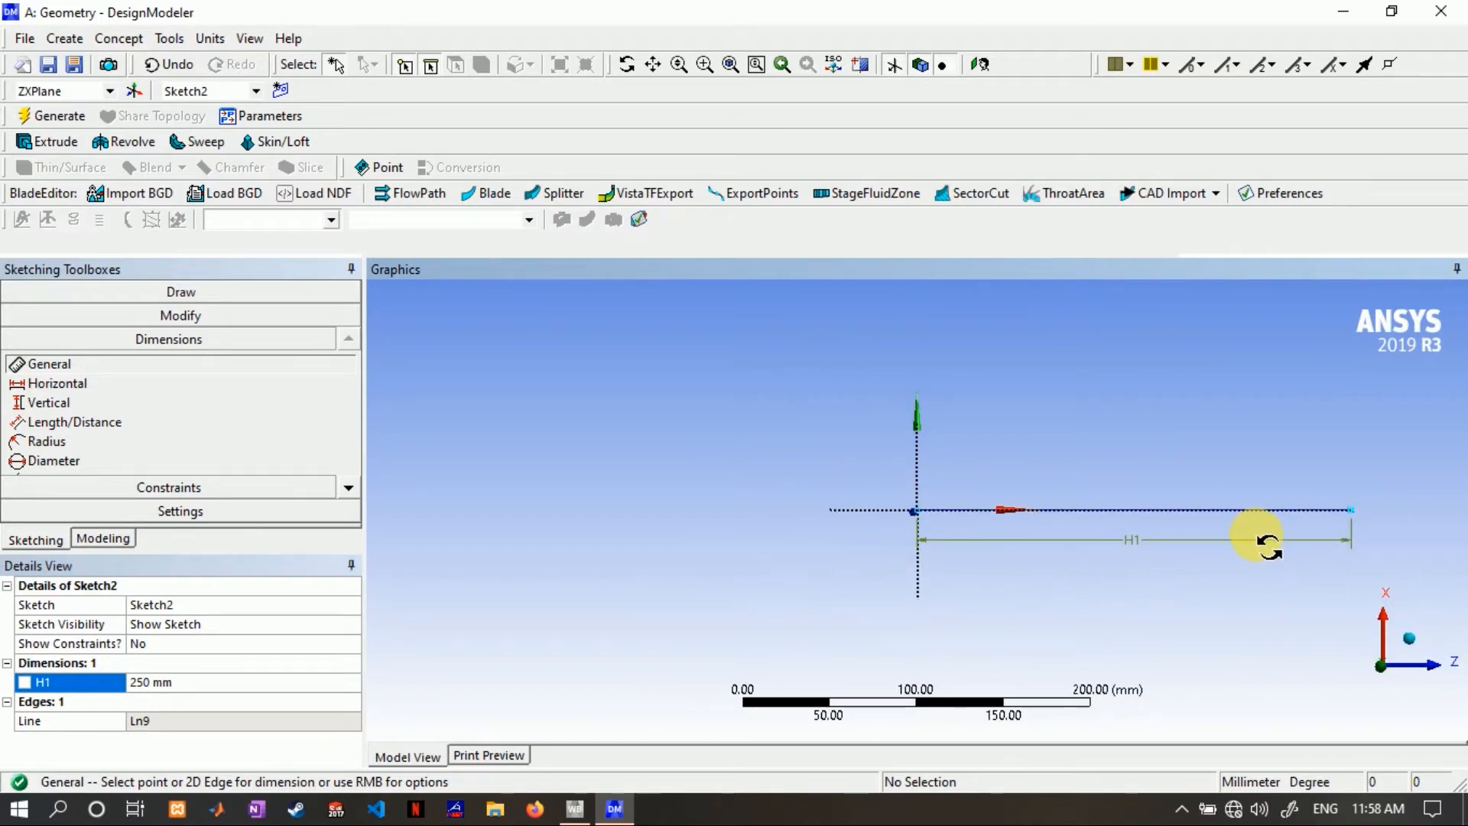
mouse_move(1284, 511)
middle_down()
mouse_move(1311, 518)
mouse_move(1294, 550)
mouse_move(1331, 566)
middle_up()
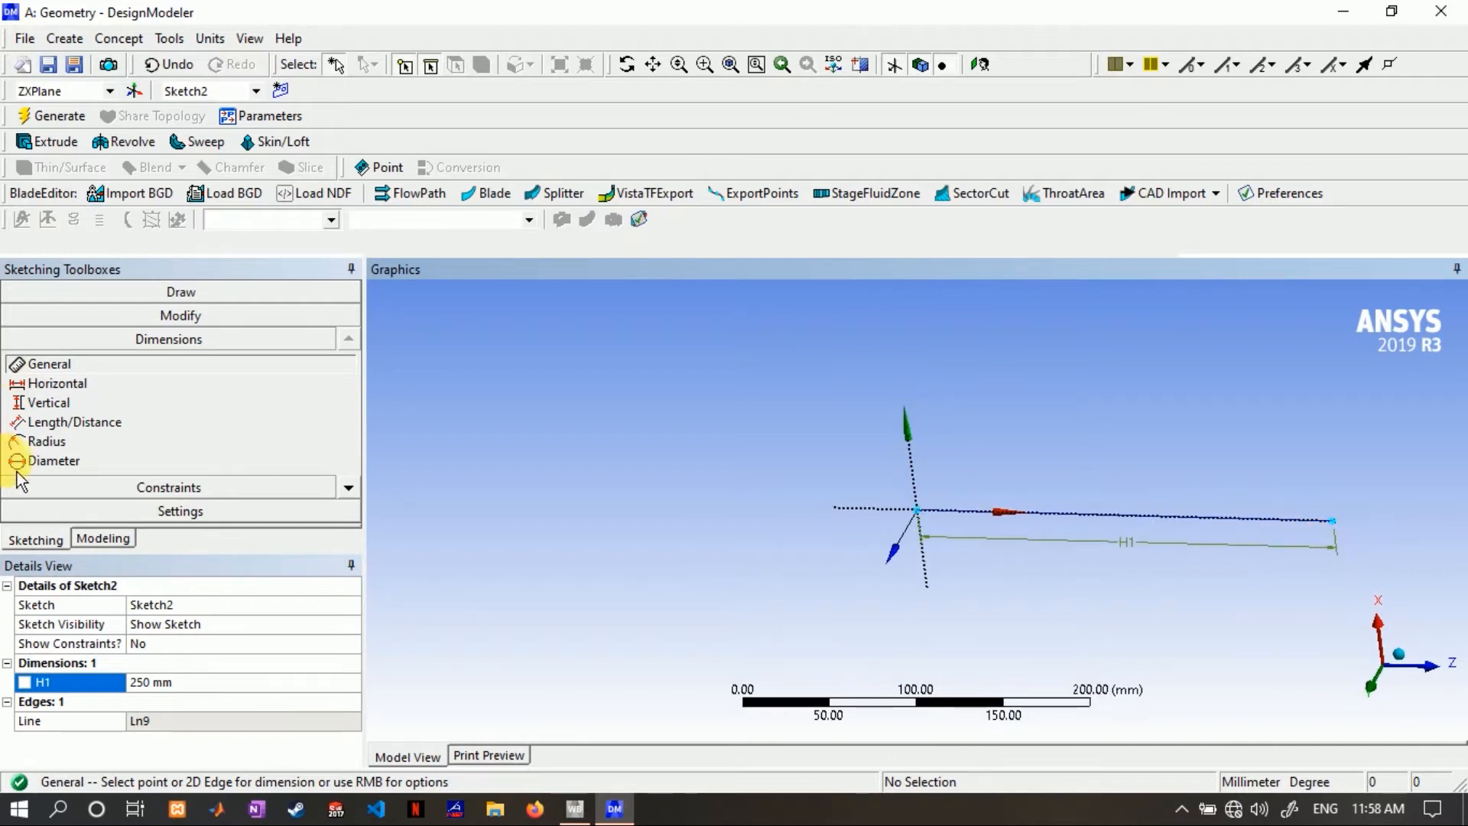
click(234, 294)
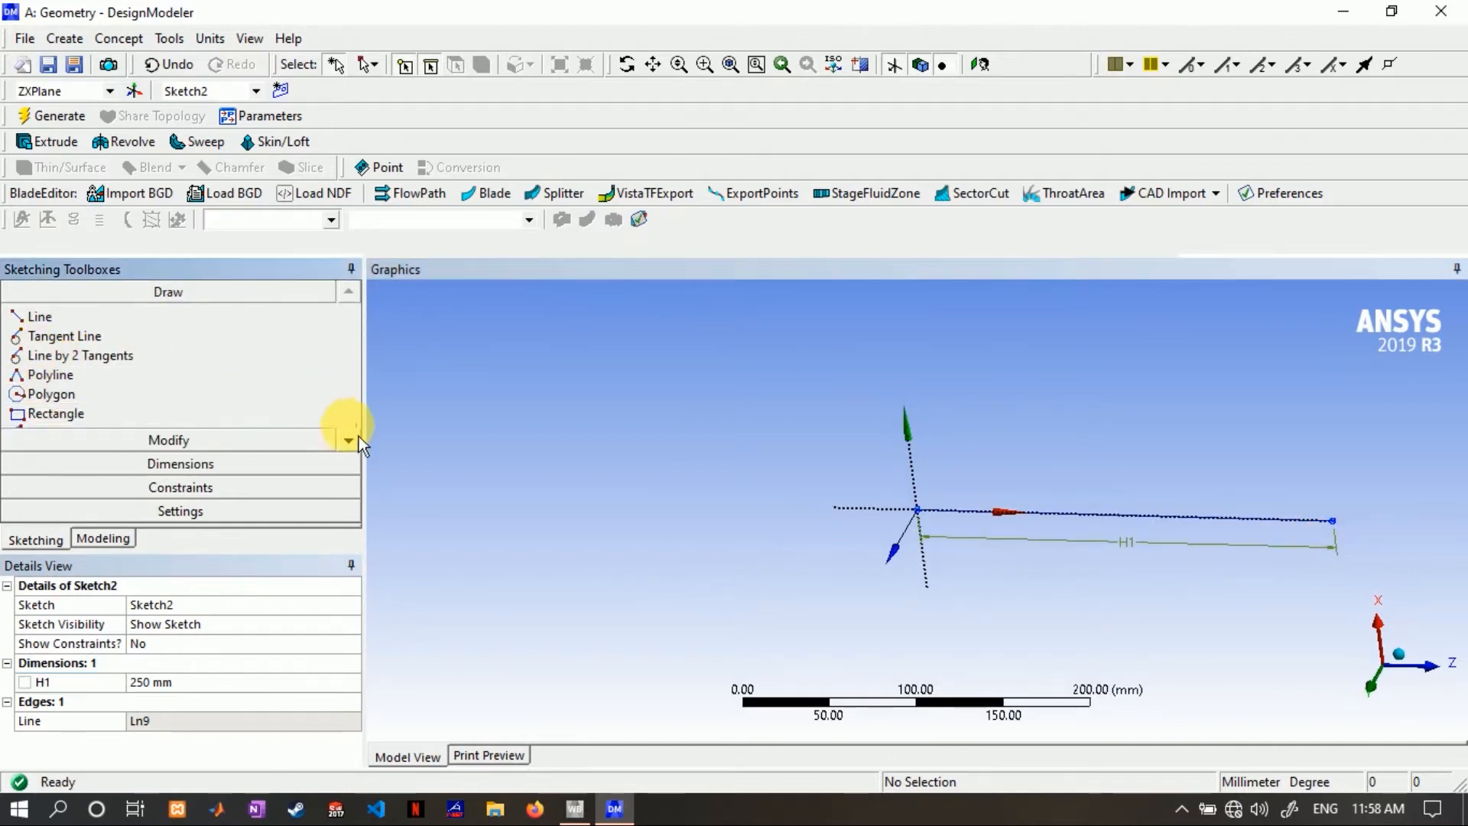
click(348, 441)
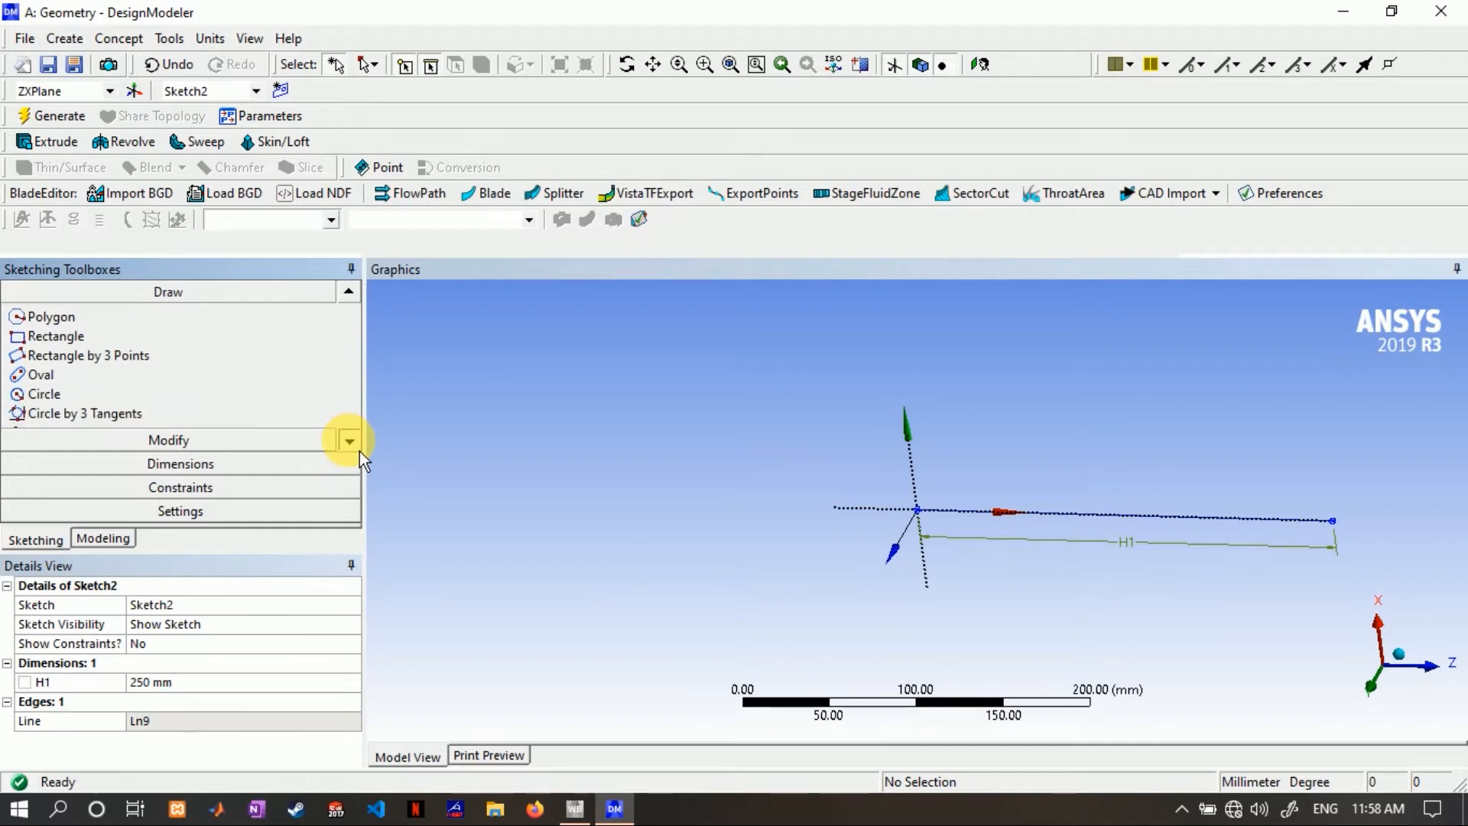
click(84, 394)
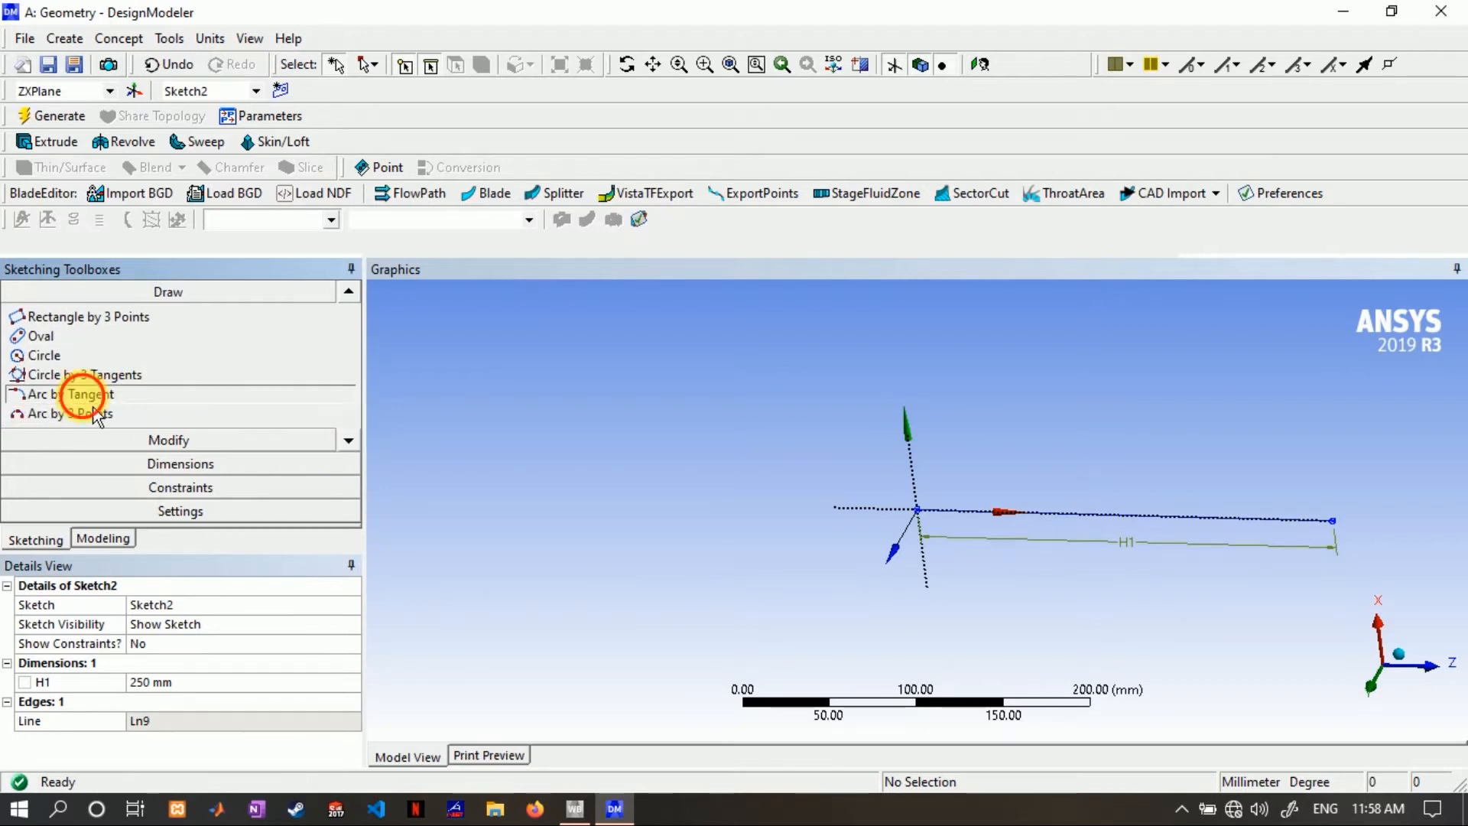
click(1333, 520)
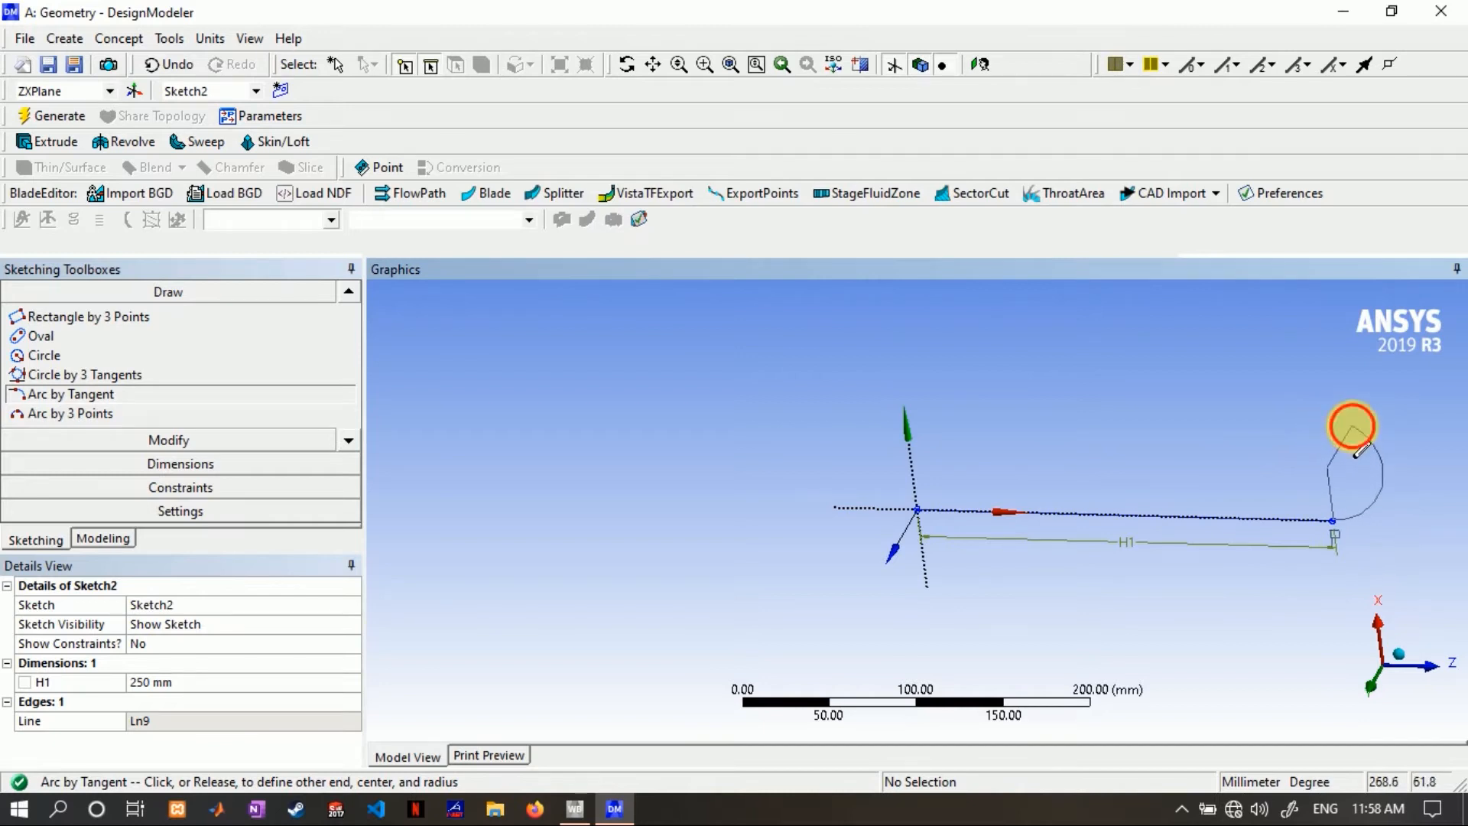
click(1352, 426)
- Add a diameter dimension to the tangent arc and set it to 75 mm
click(154, 465)
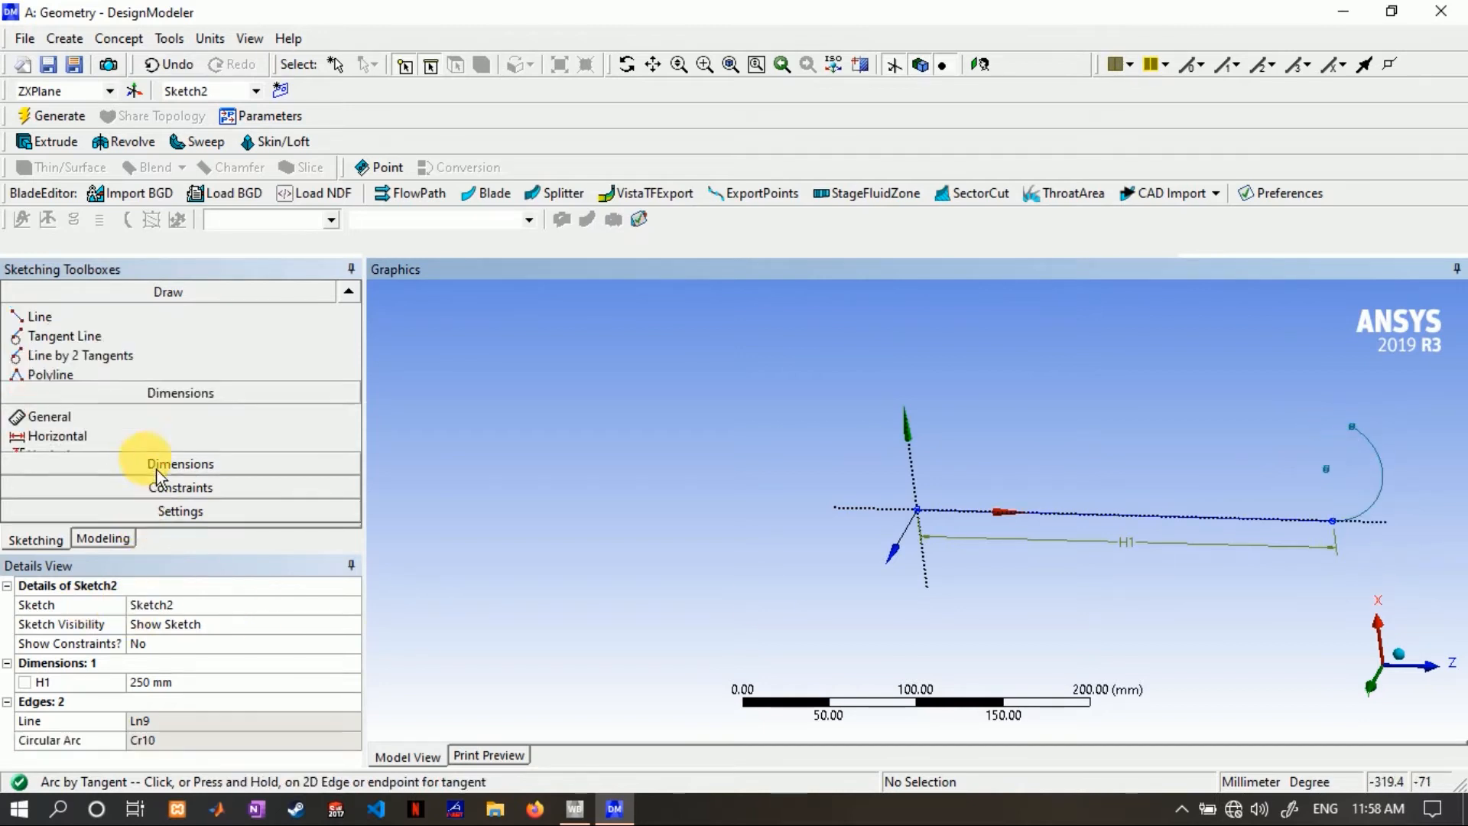
click(53, 461)
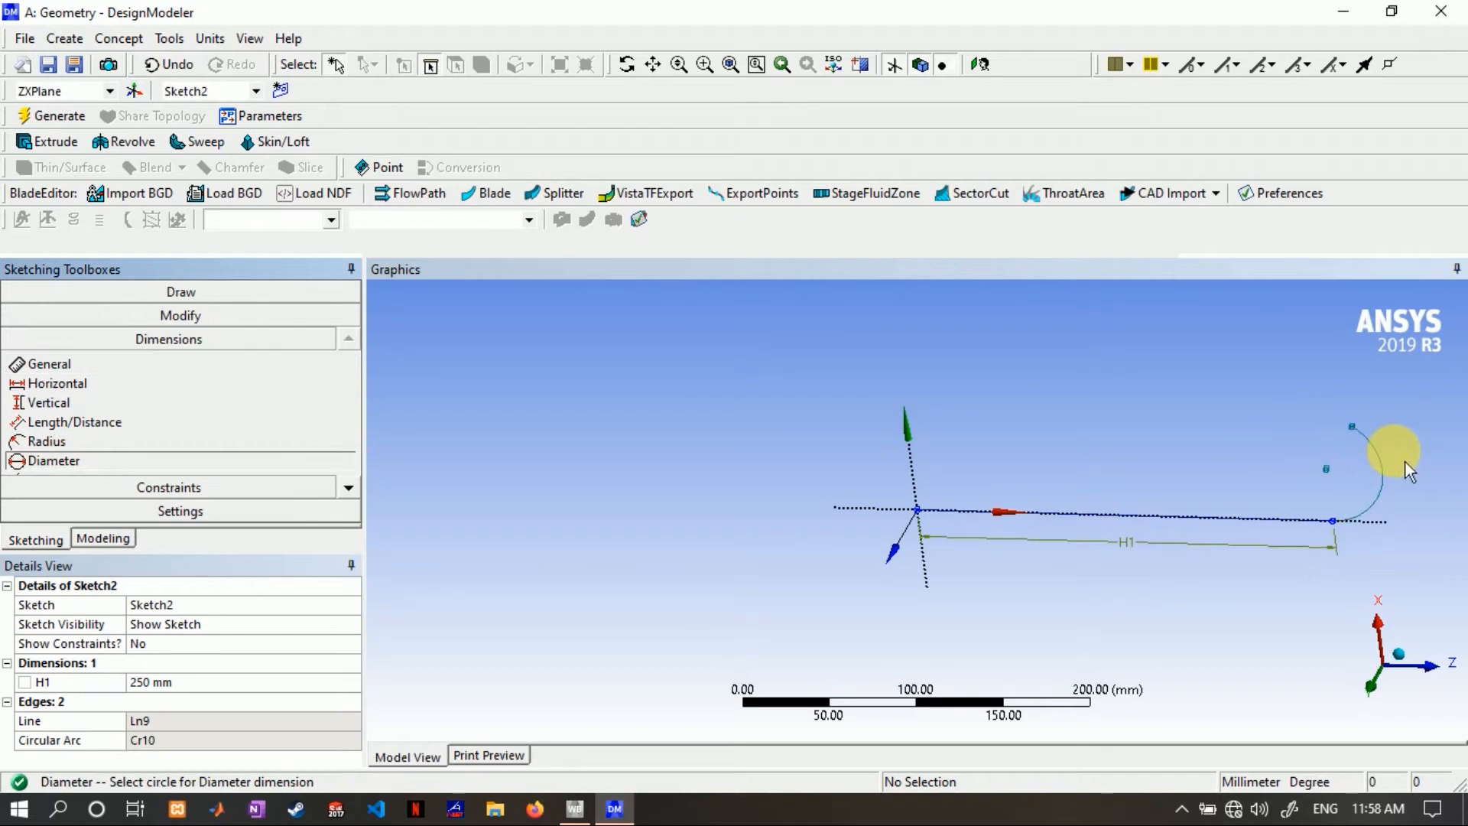
click(1385, 465)
click(1417, 420)
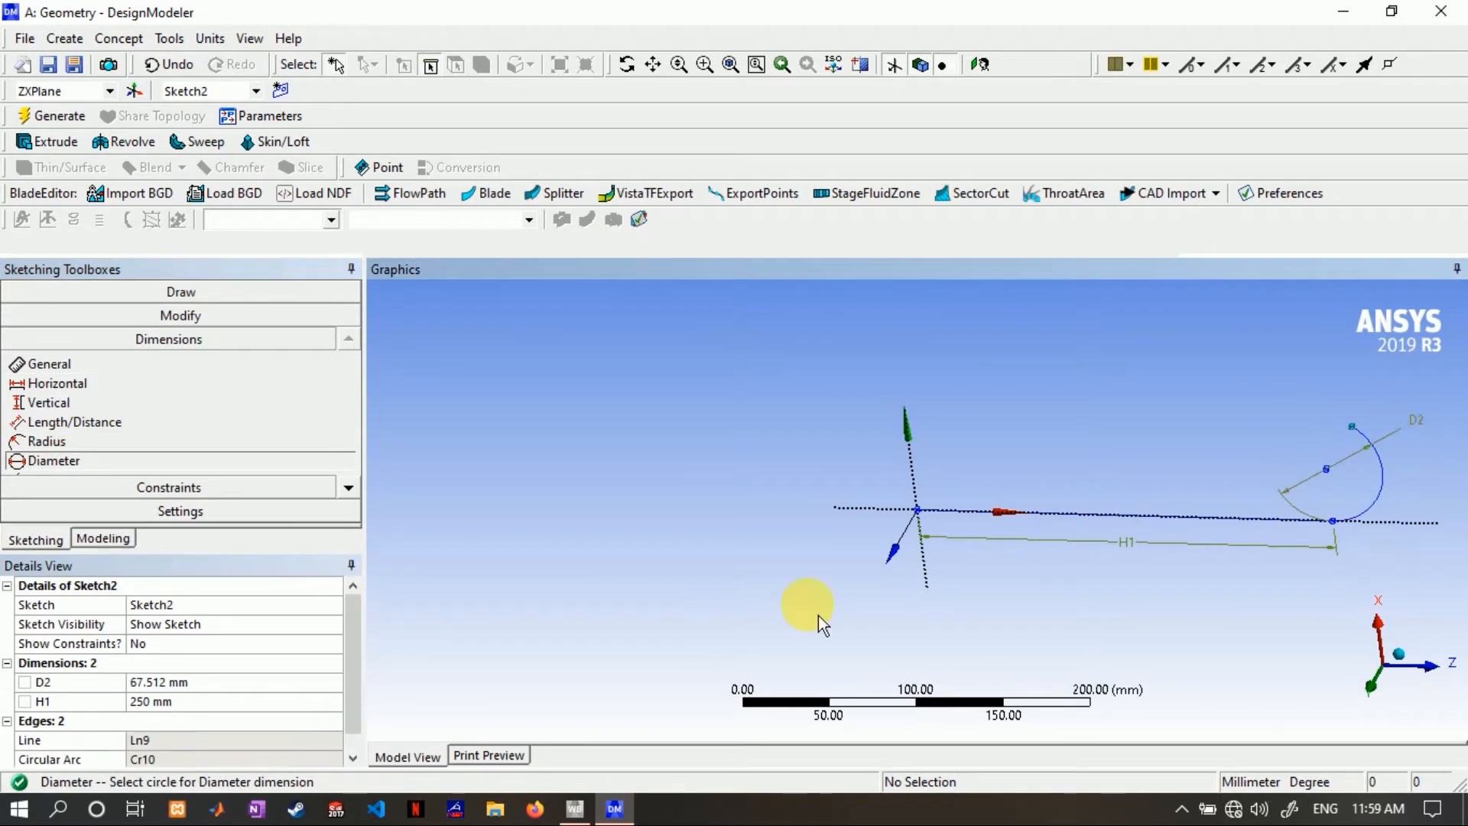
click(154, 682)
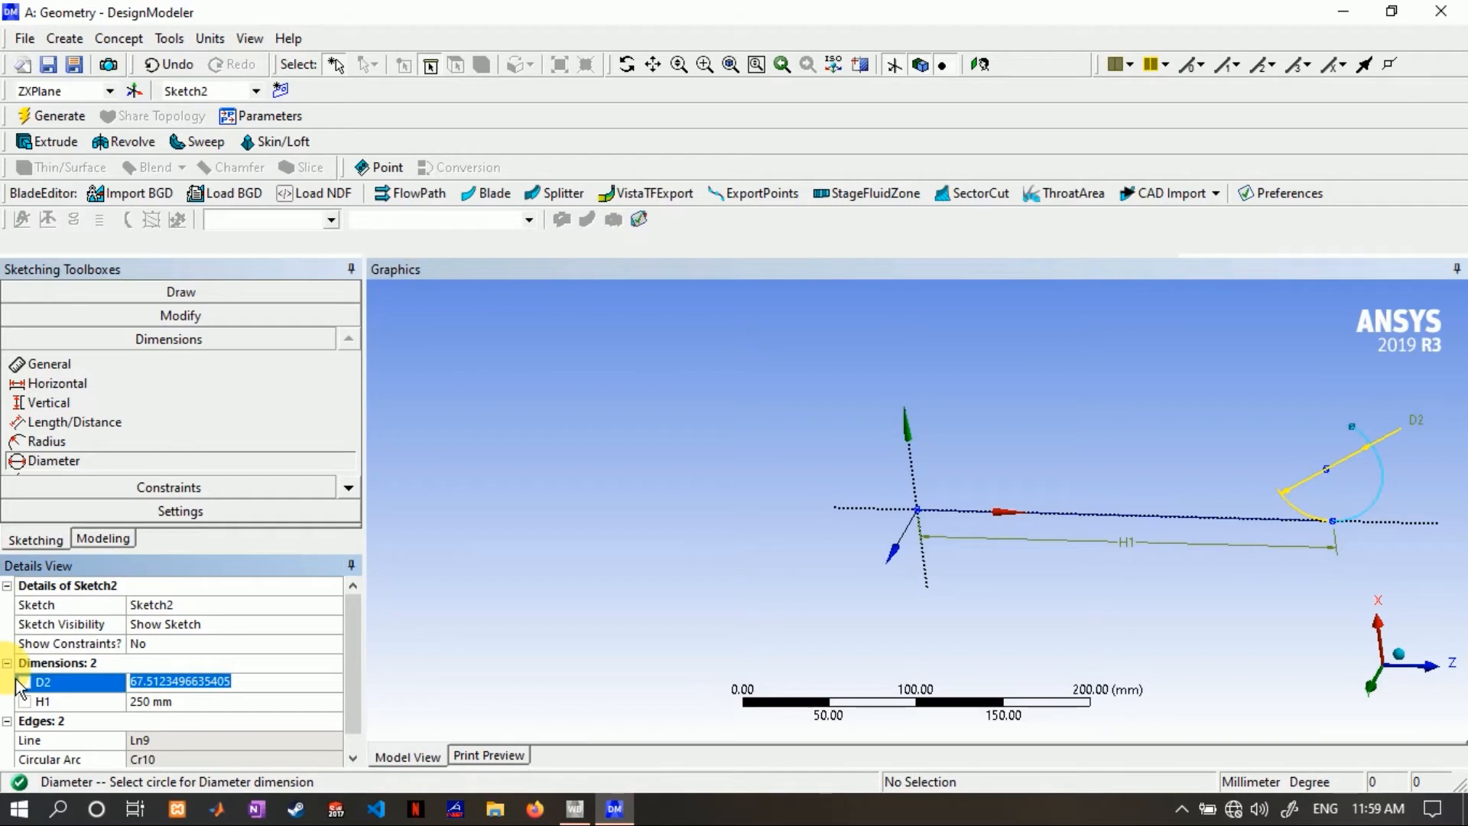
text(75)
key(Return)
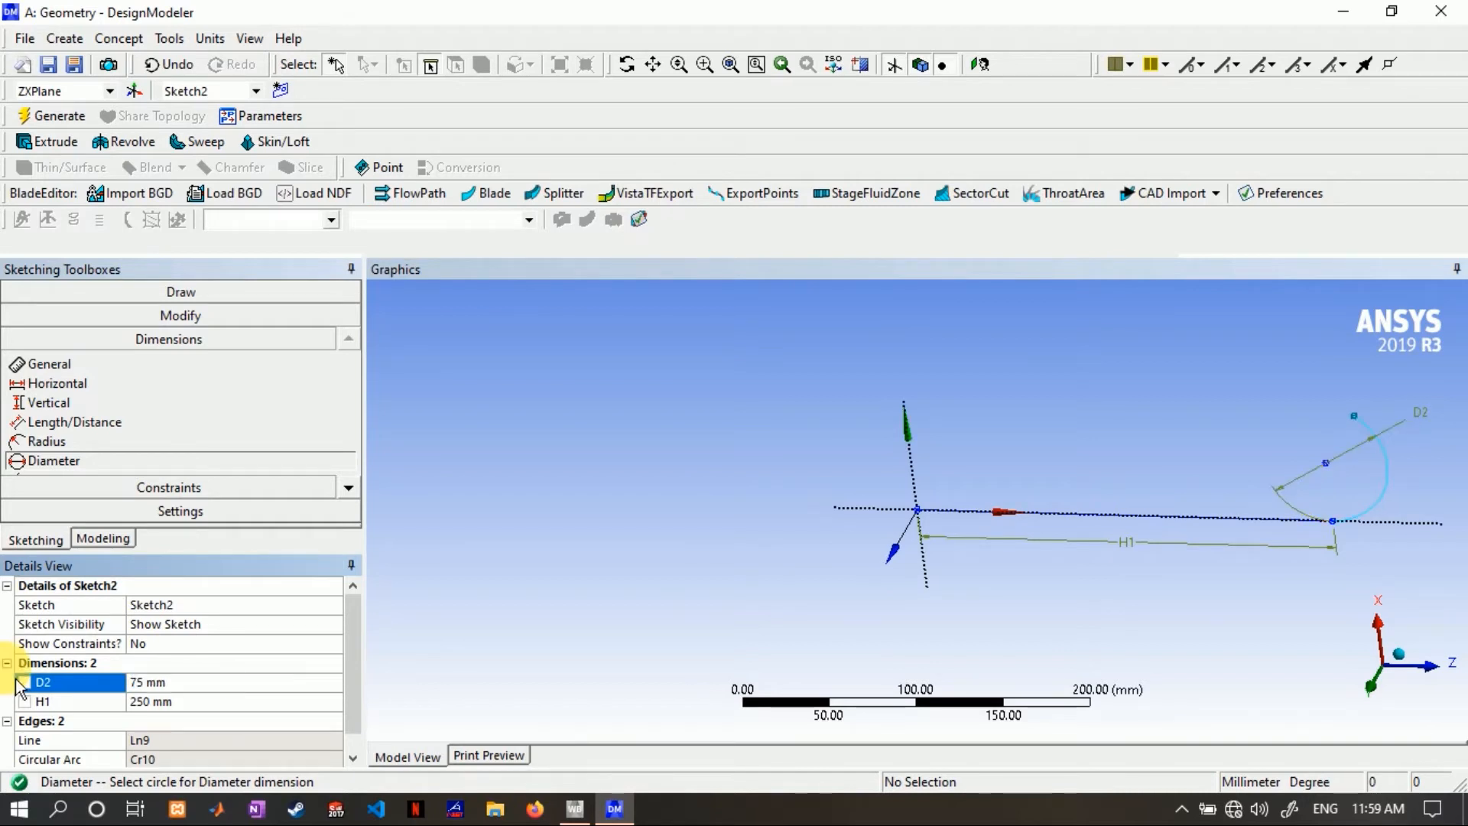
scroll(1381, 461, down, 1)
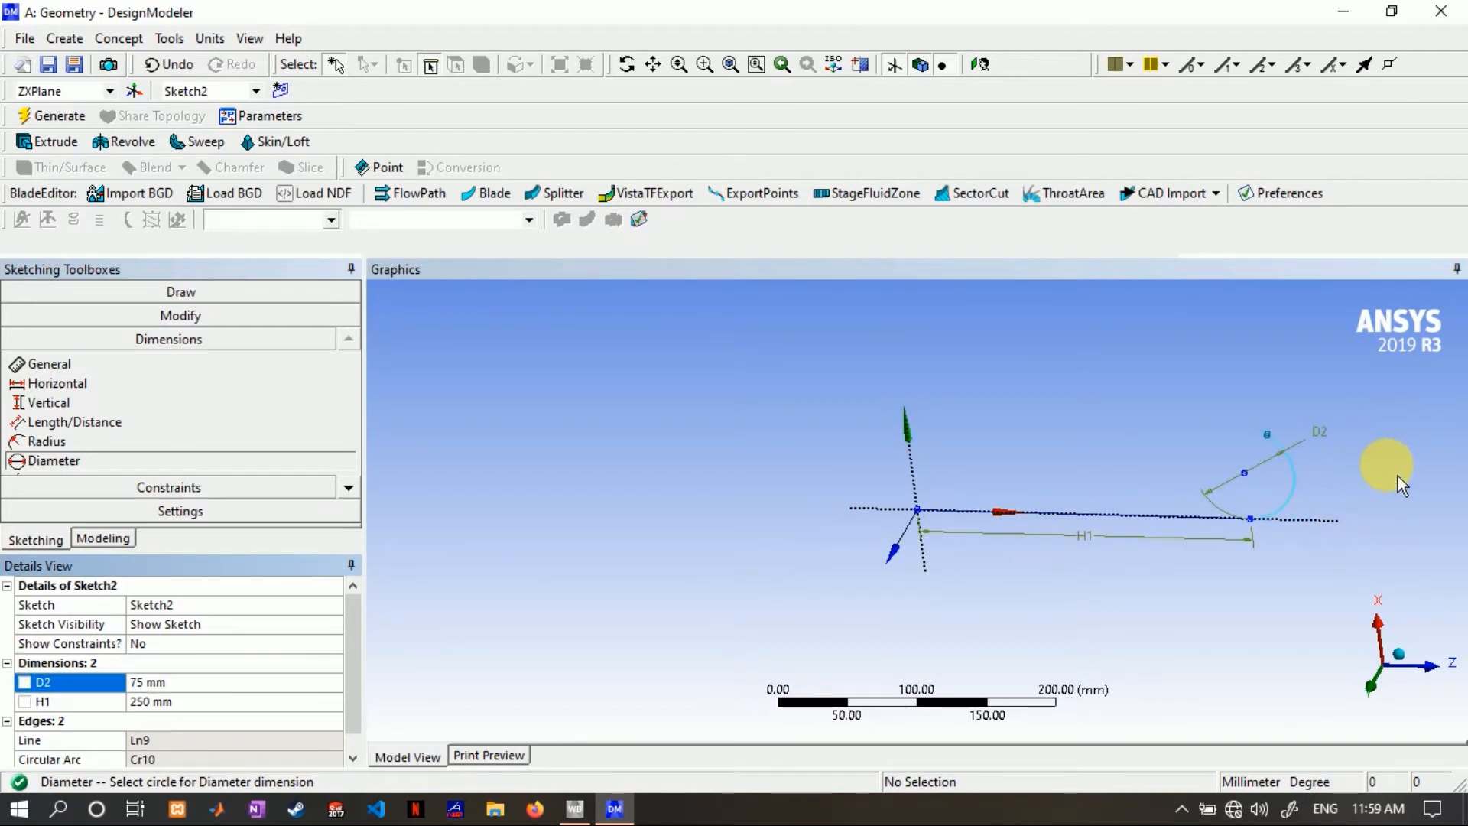
scroll(1398, 476, up, 1)
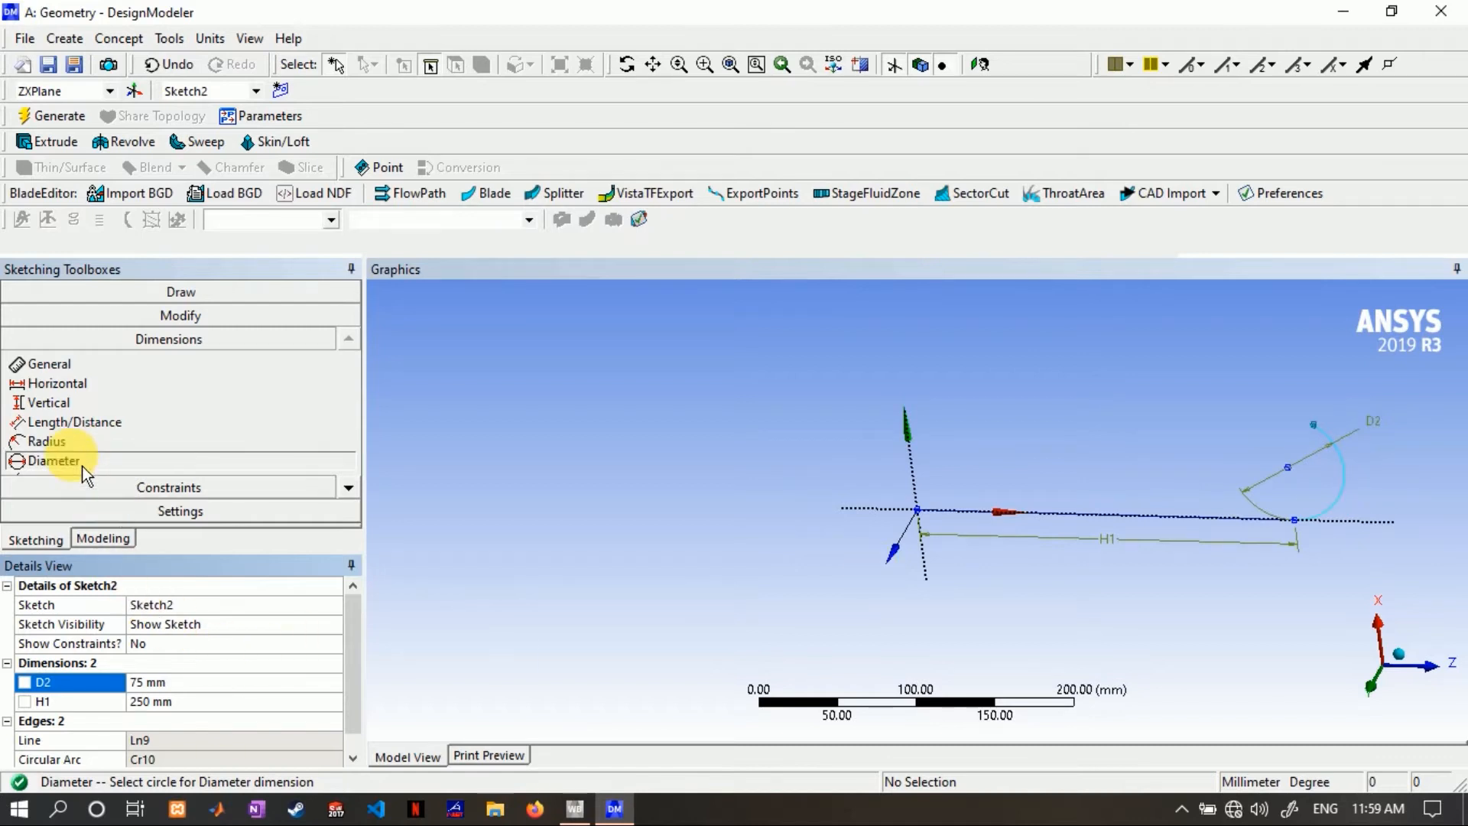
click(348, 487)
click(348, 487)
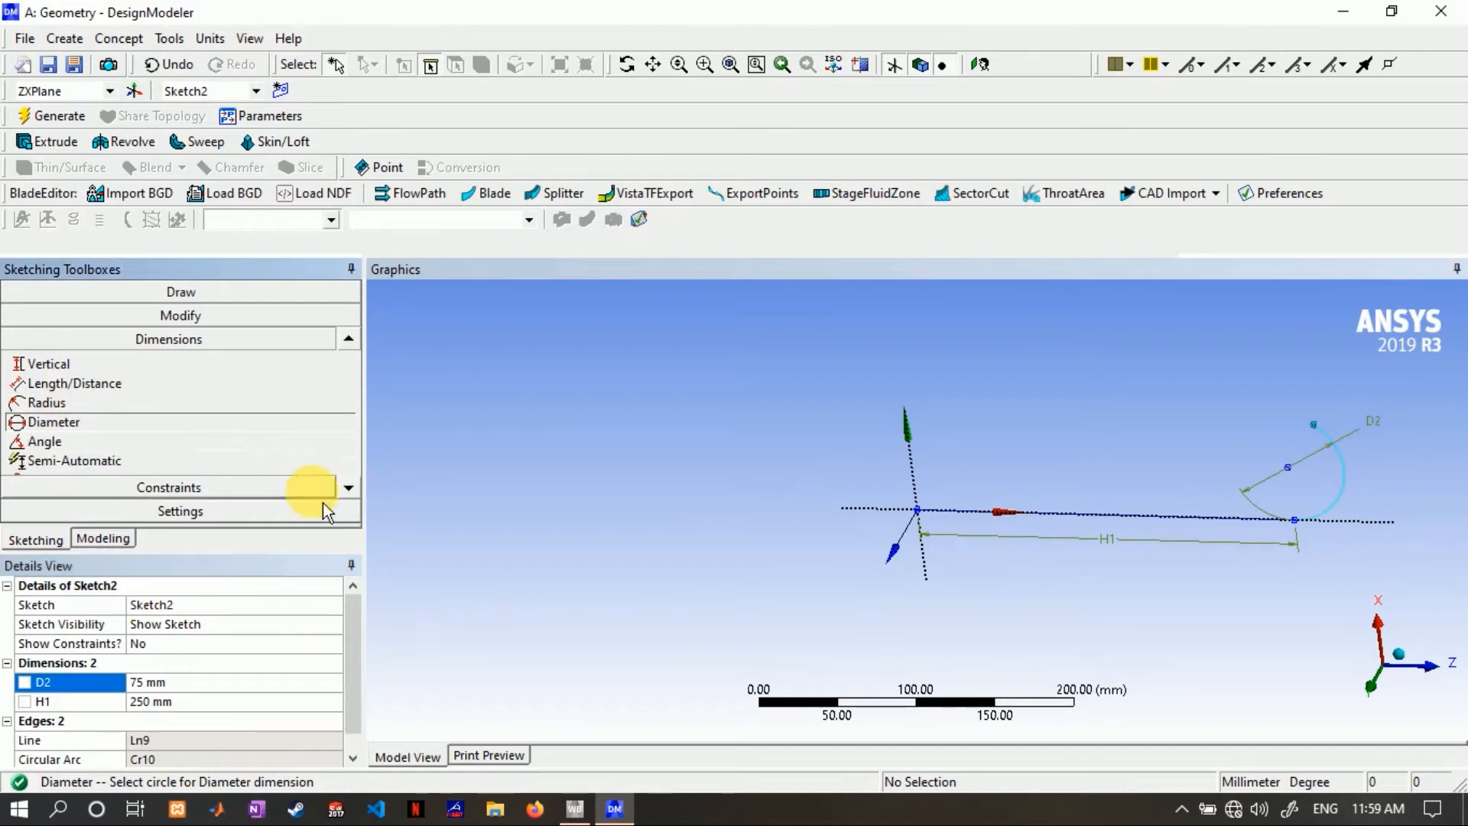
click(90, 442)
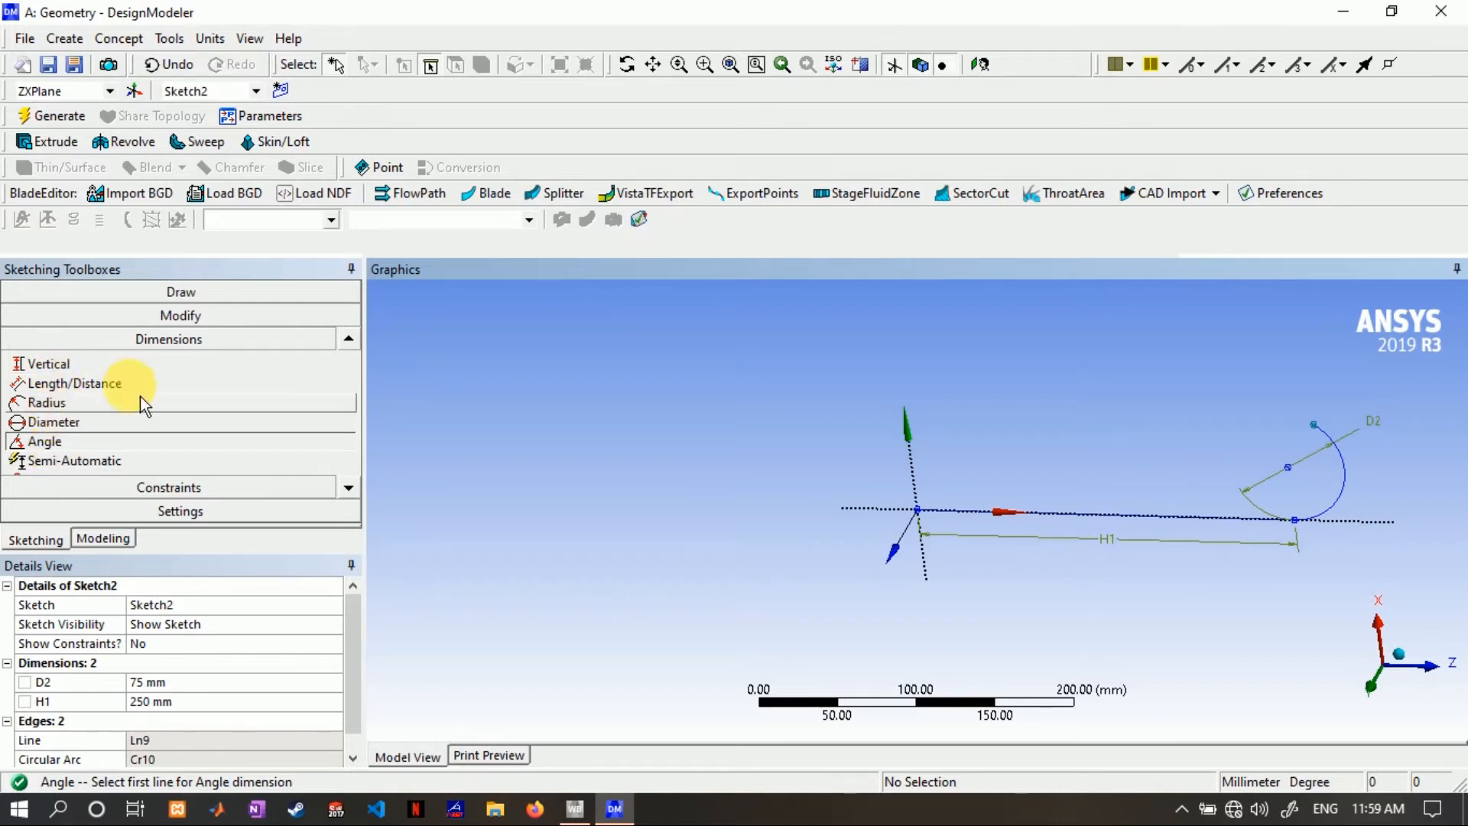
click(350, 339)
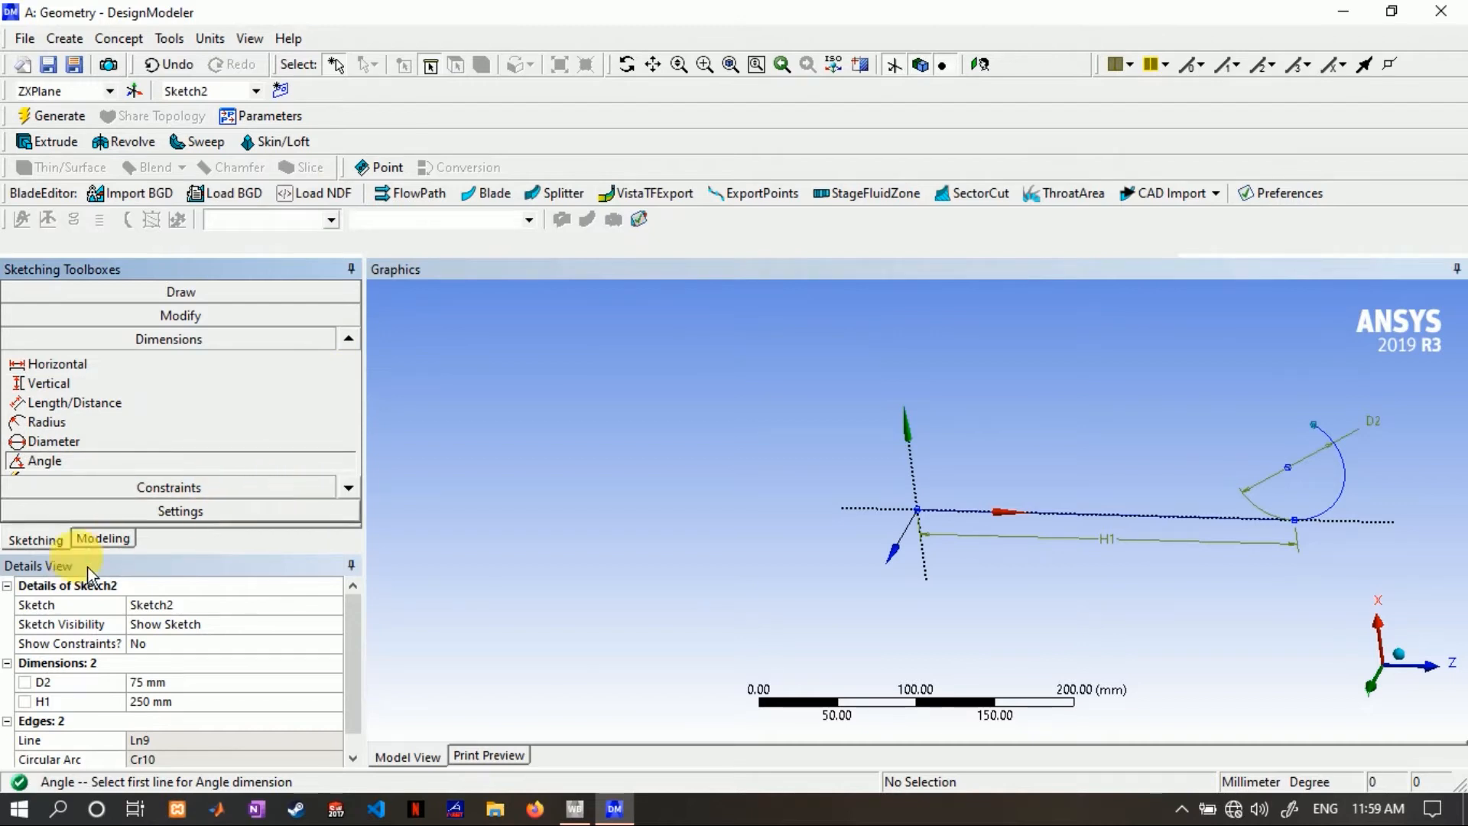
click(184, 687)
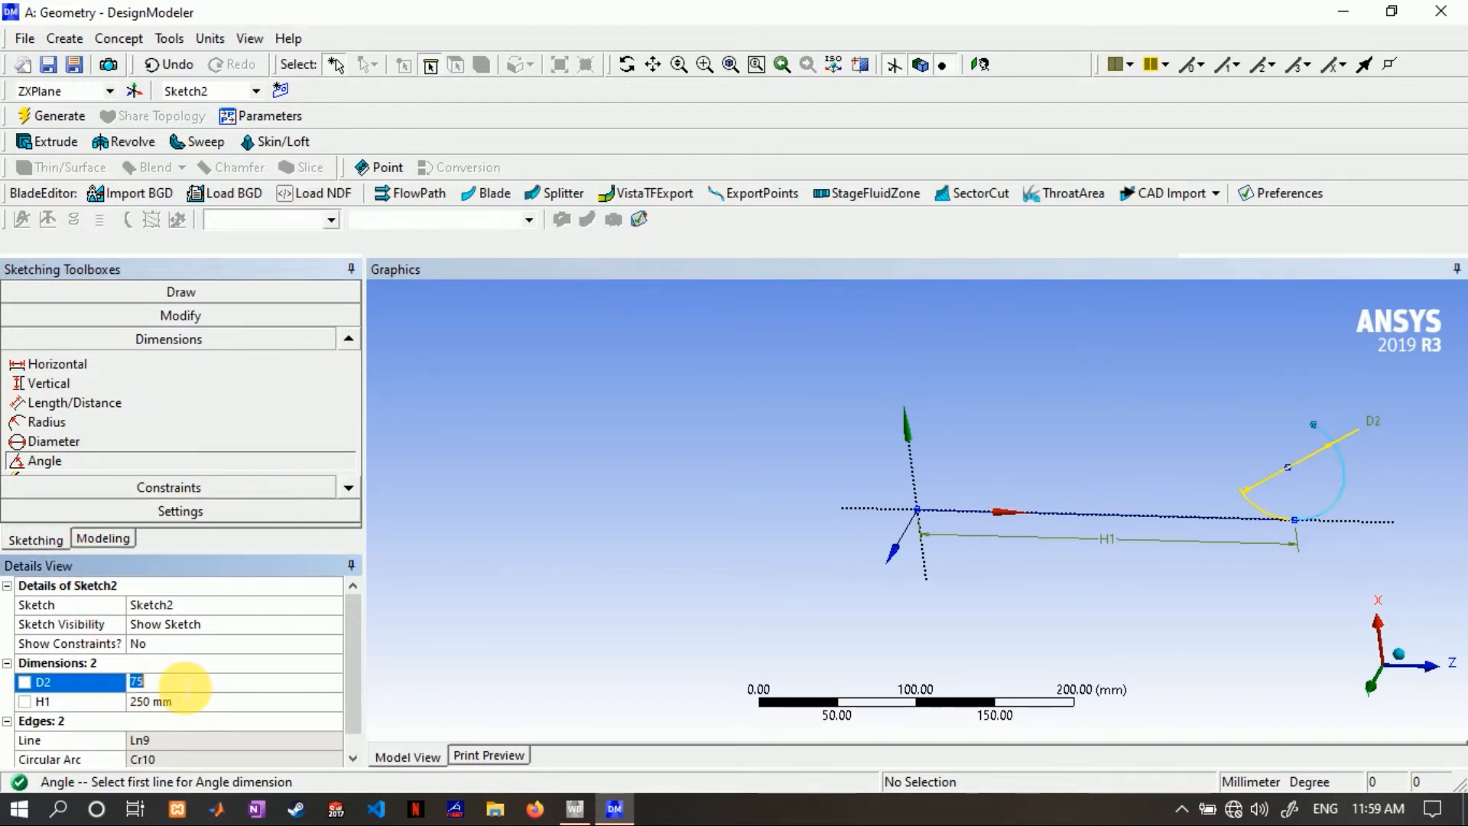
drag(184, 688, 135, 686)
text(7)
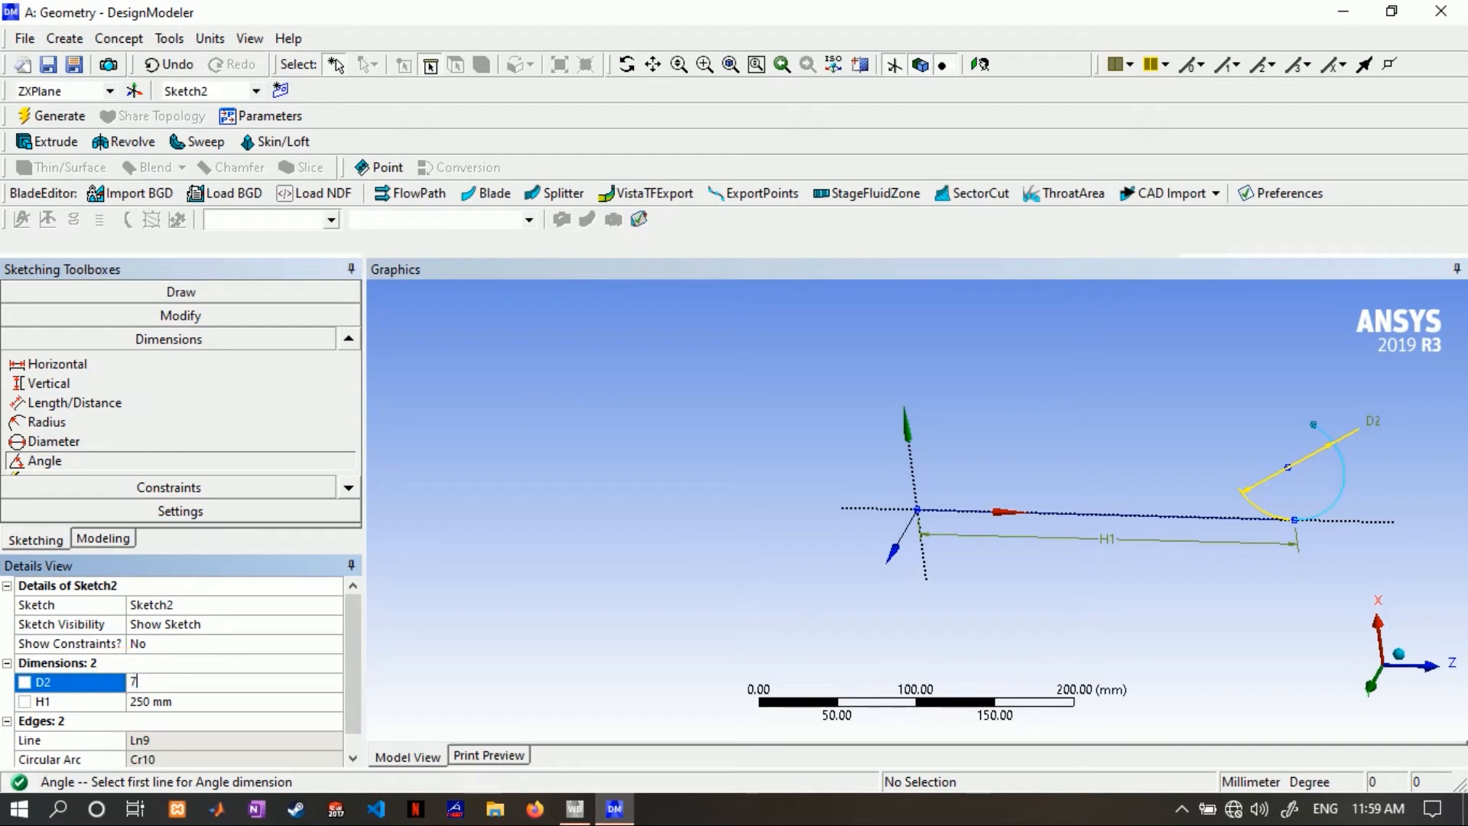
key(Return)
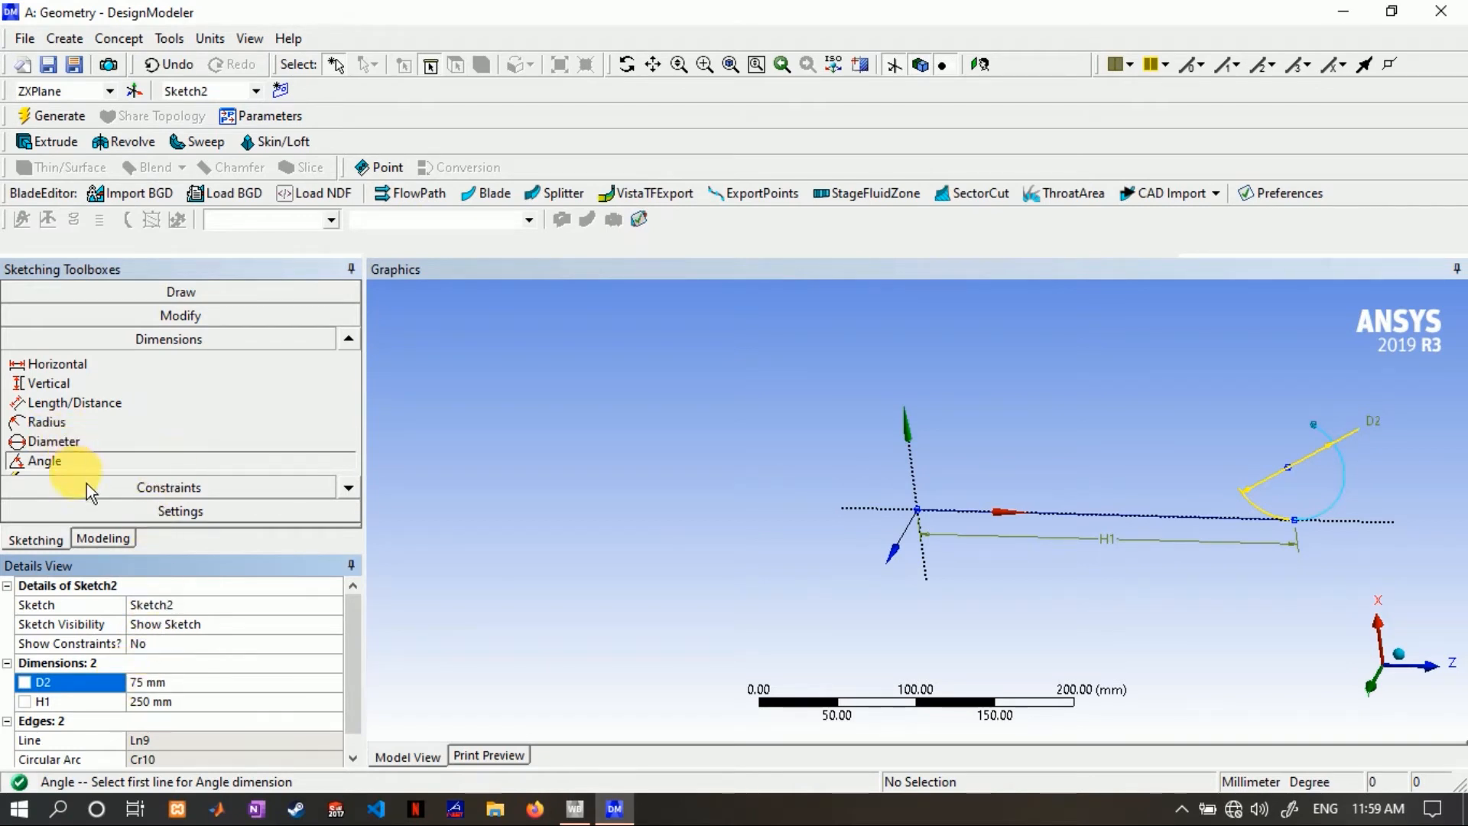
click(48, 442)
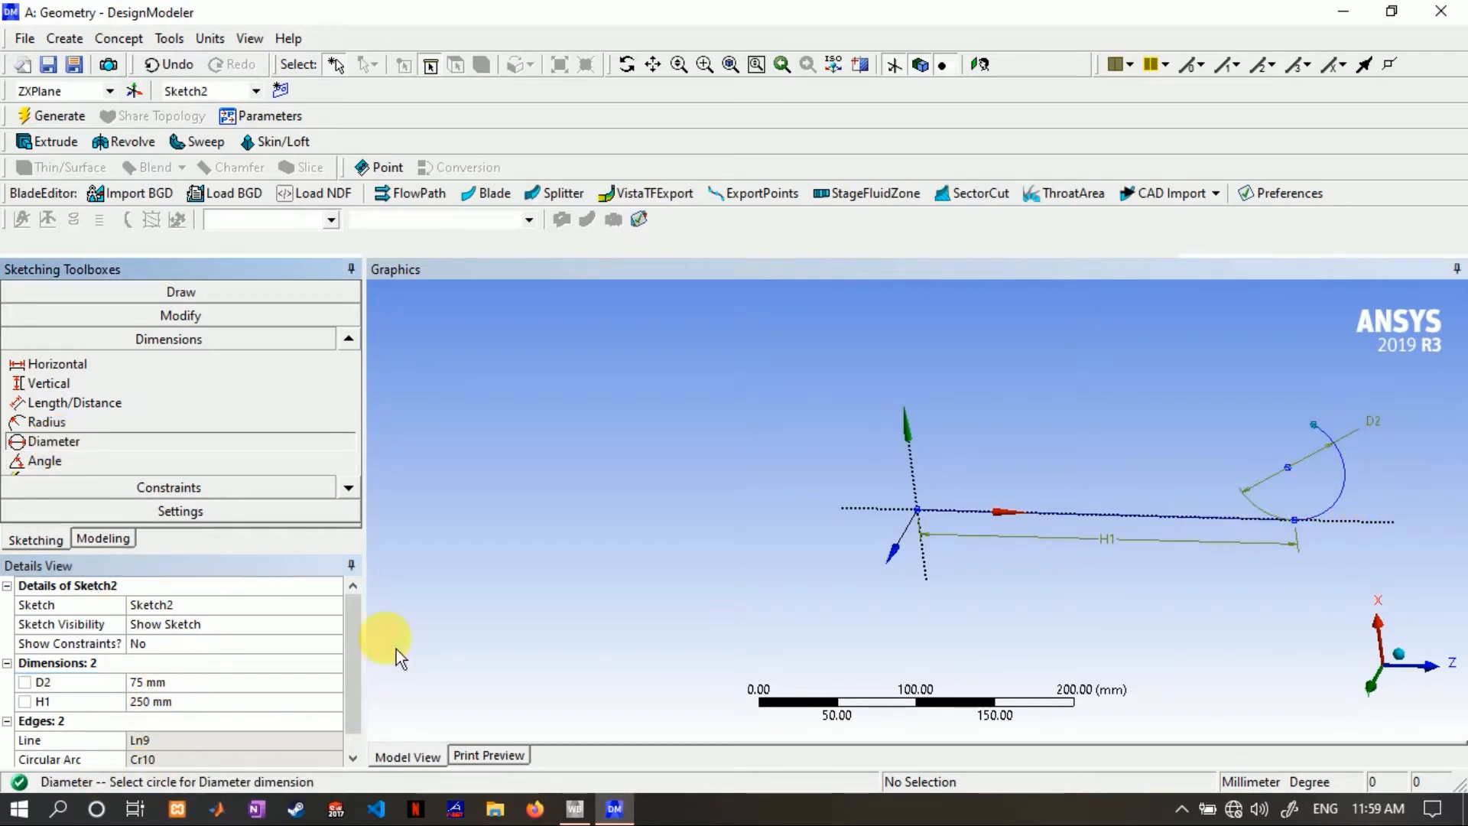
- Sketch a straight line from the arc's free end sloping back toward the X axis, ending near Z 128 mm, X 129 mm
click(165, 293)
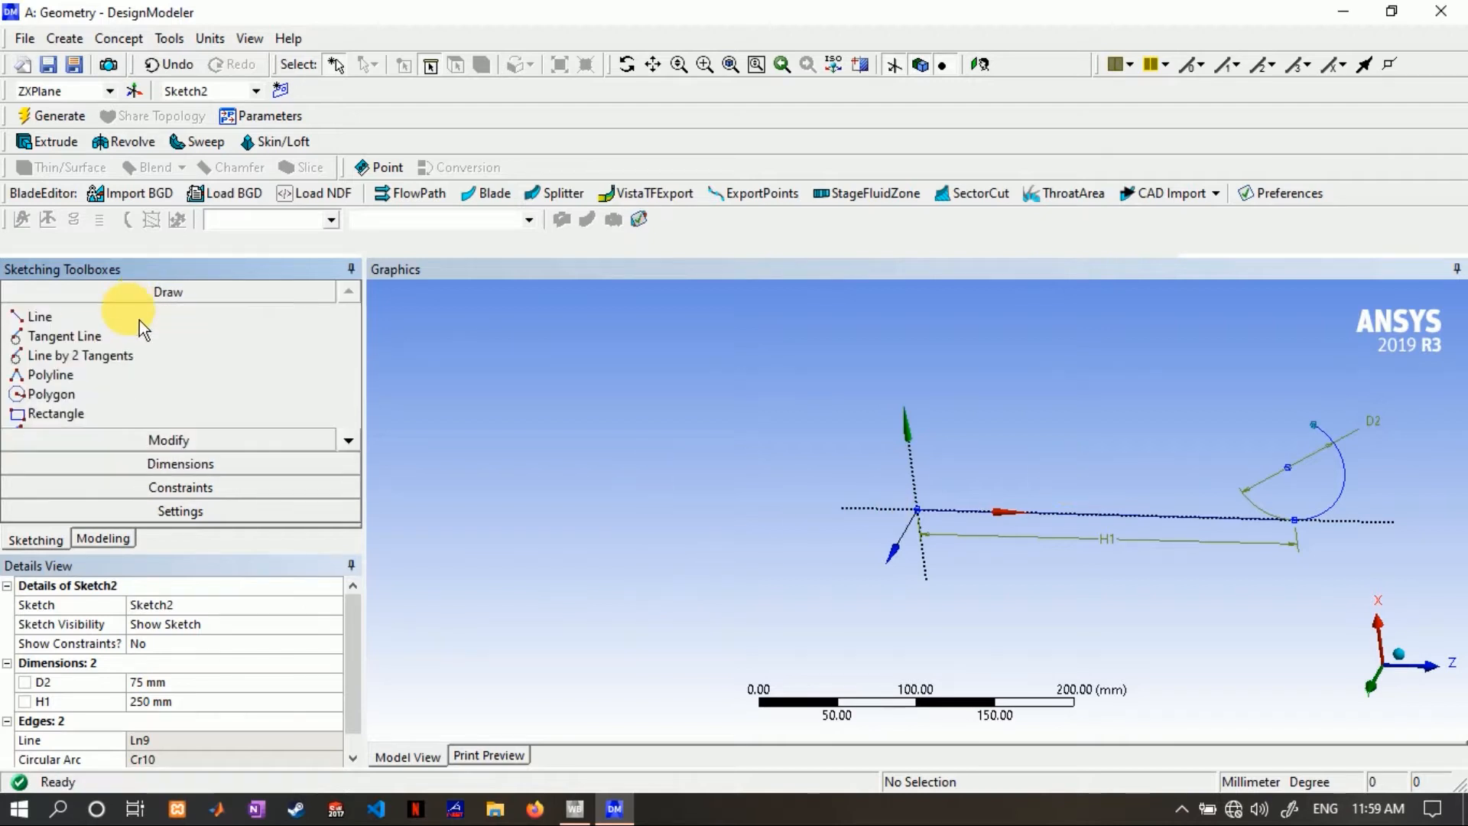
click(40, 317)
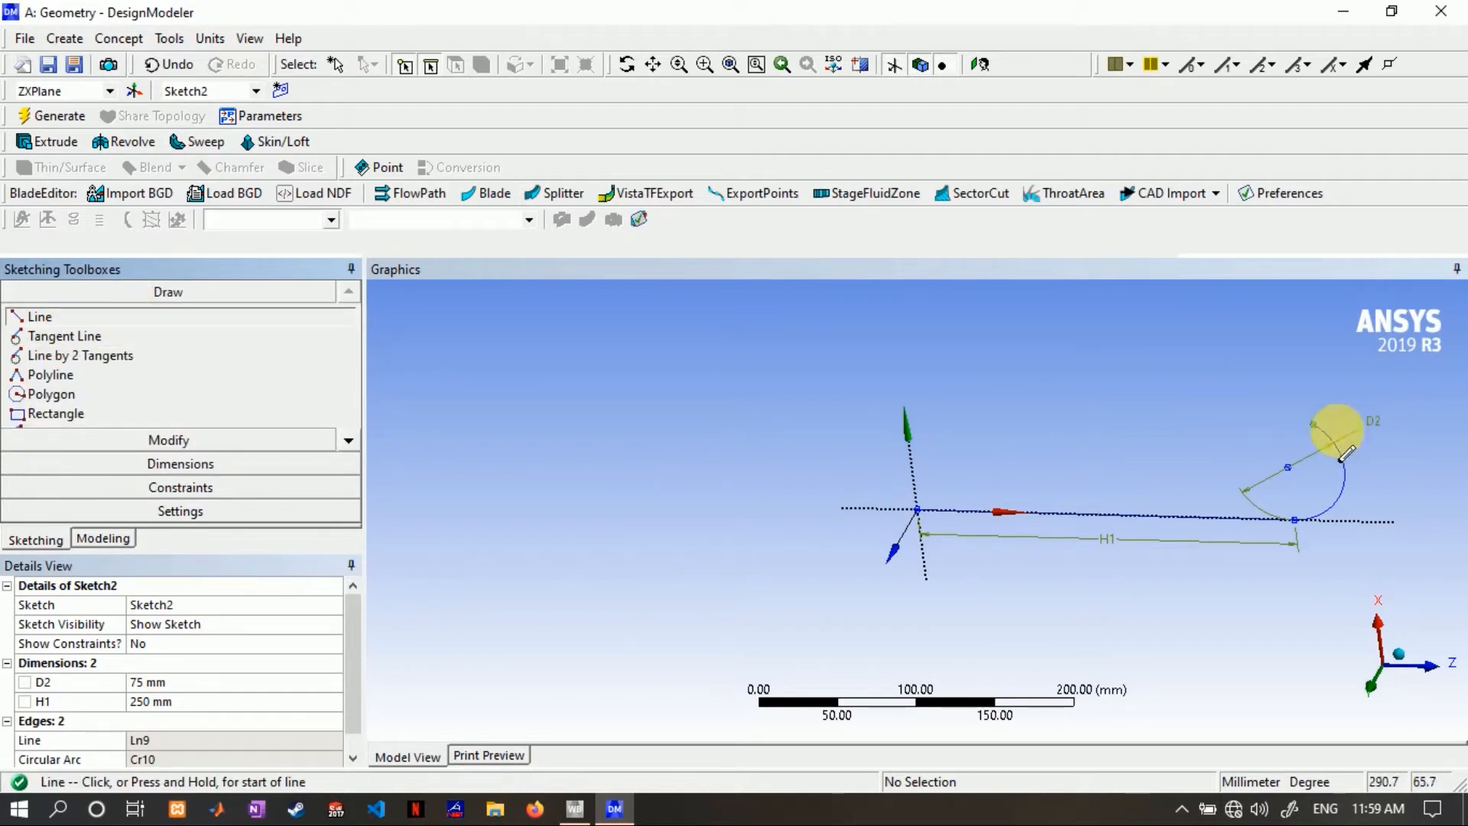
click(1314, 425)
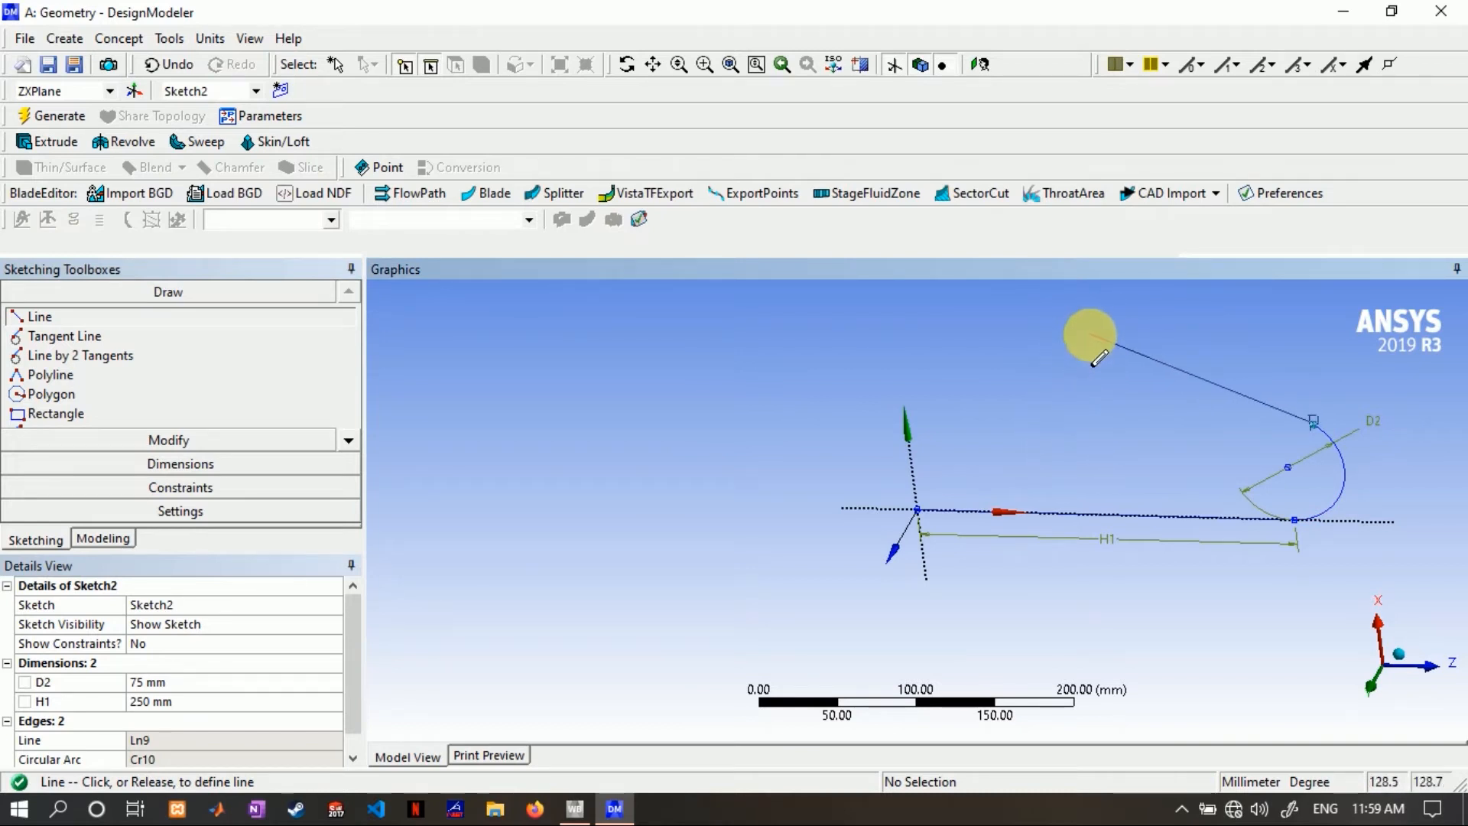
click(1097, 330)
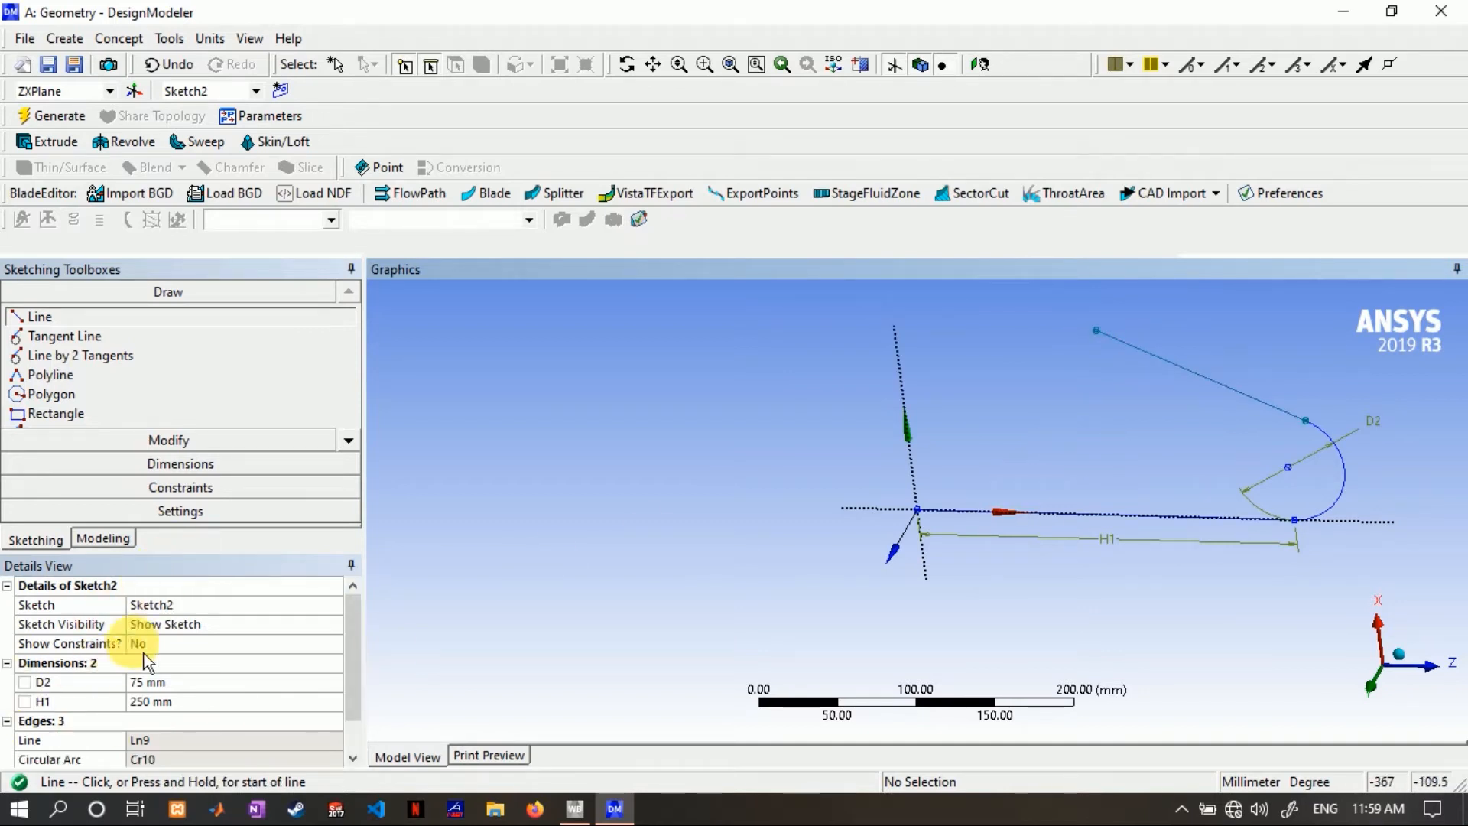
- Dimension the length of the sloping line with the General dimension and set it to 150 mm
click(146, 466)
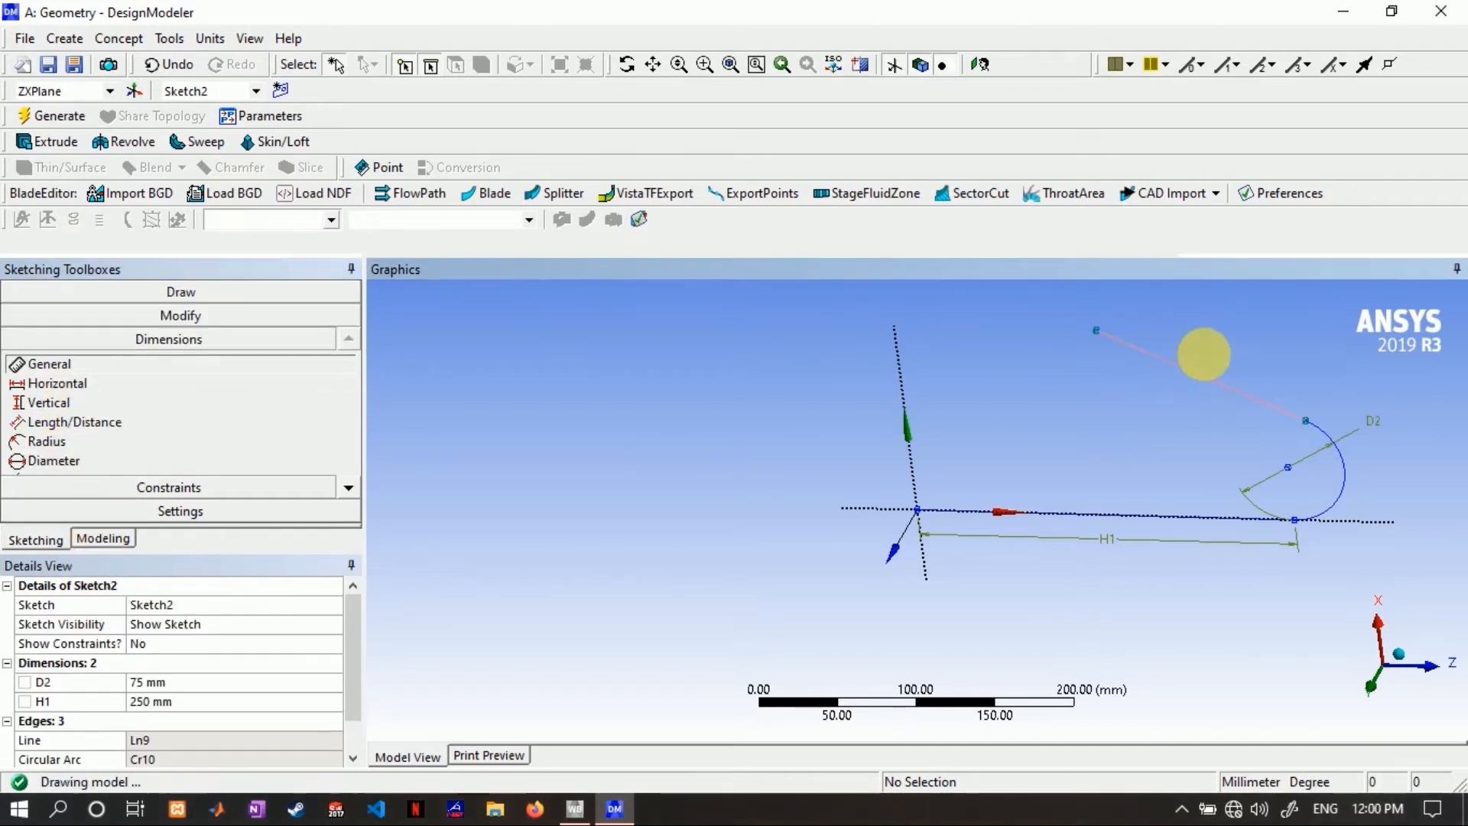
click(1182, 367)
click(1214, 334)
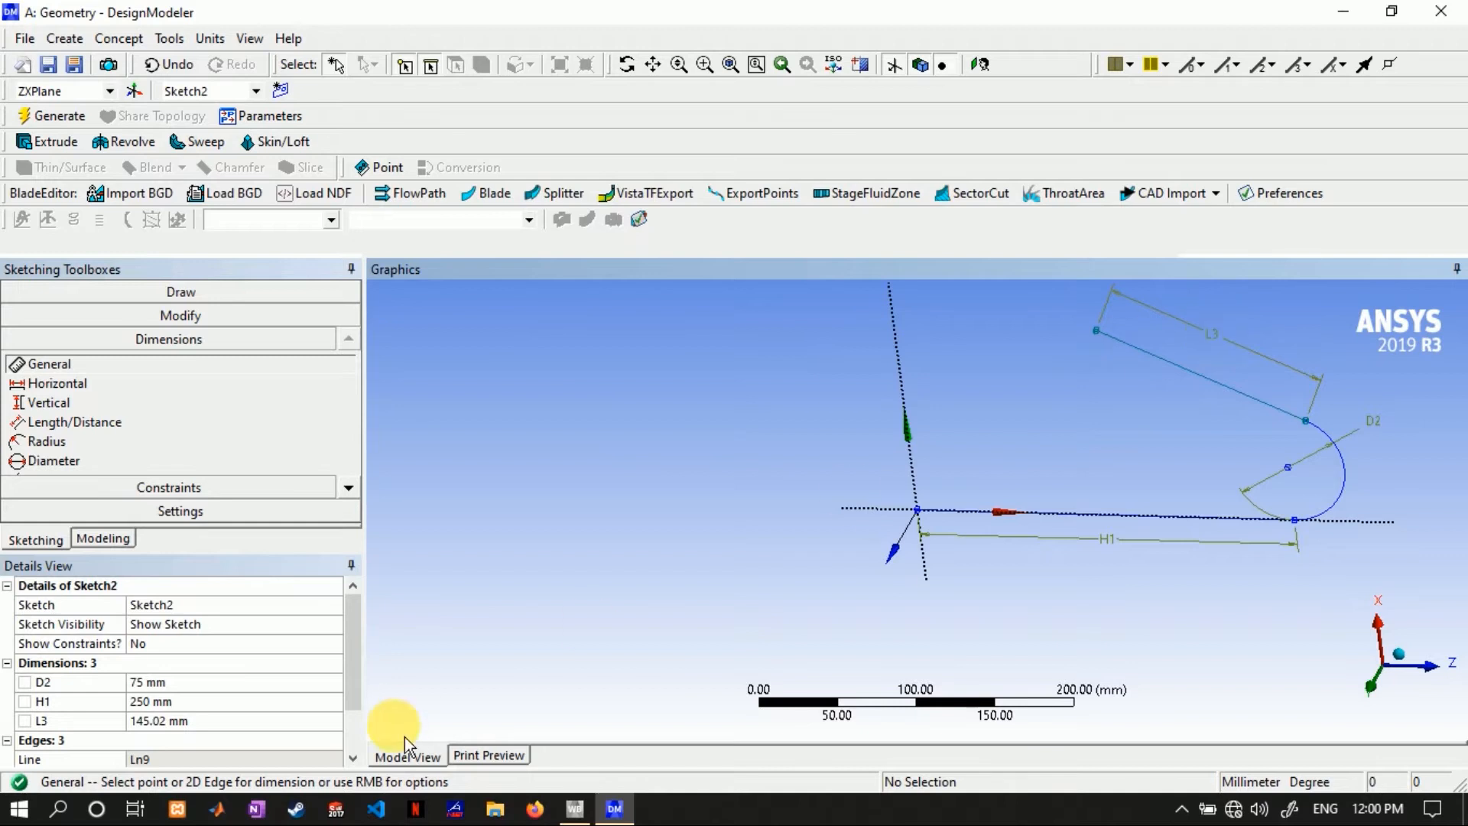
click(202, 721)
text(150)
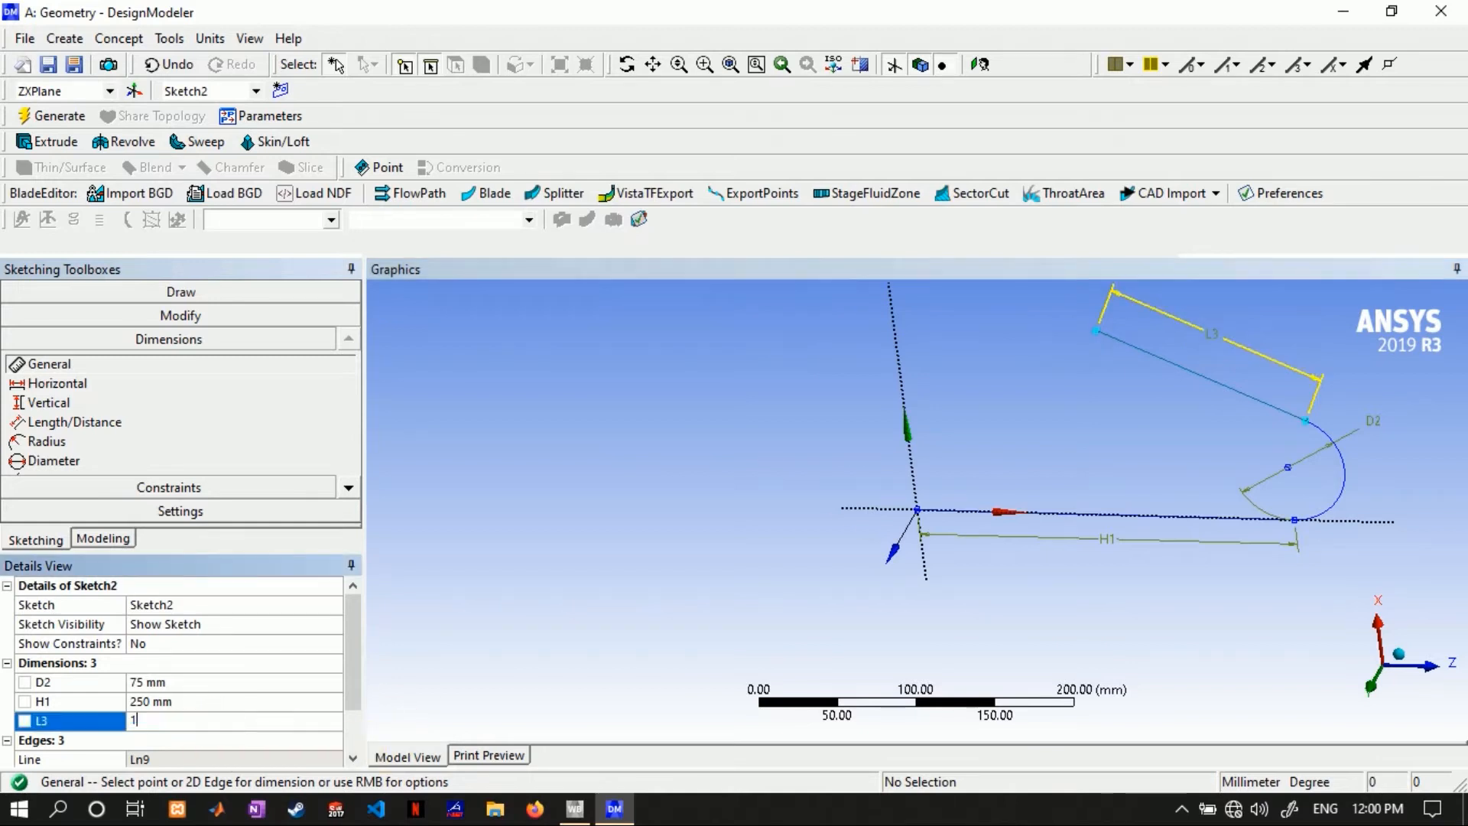
key(Return)
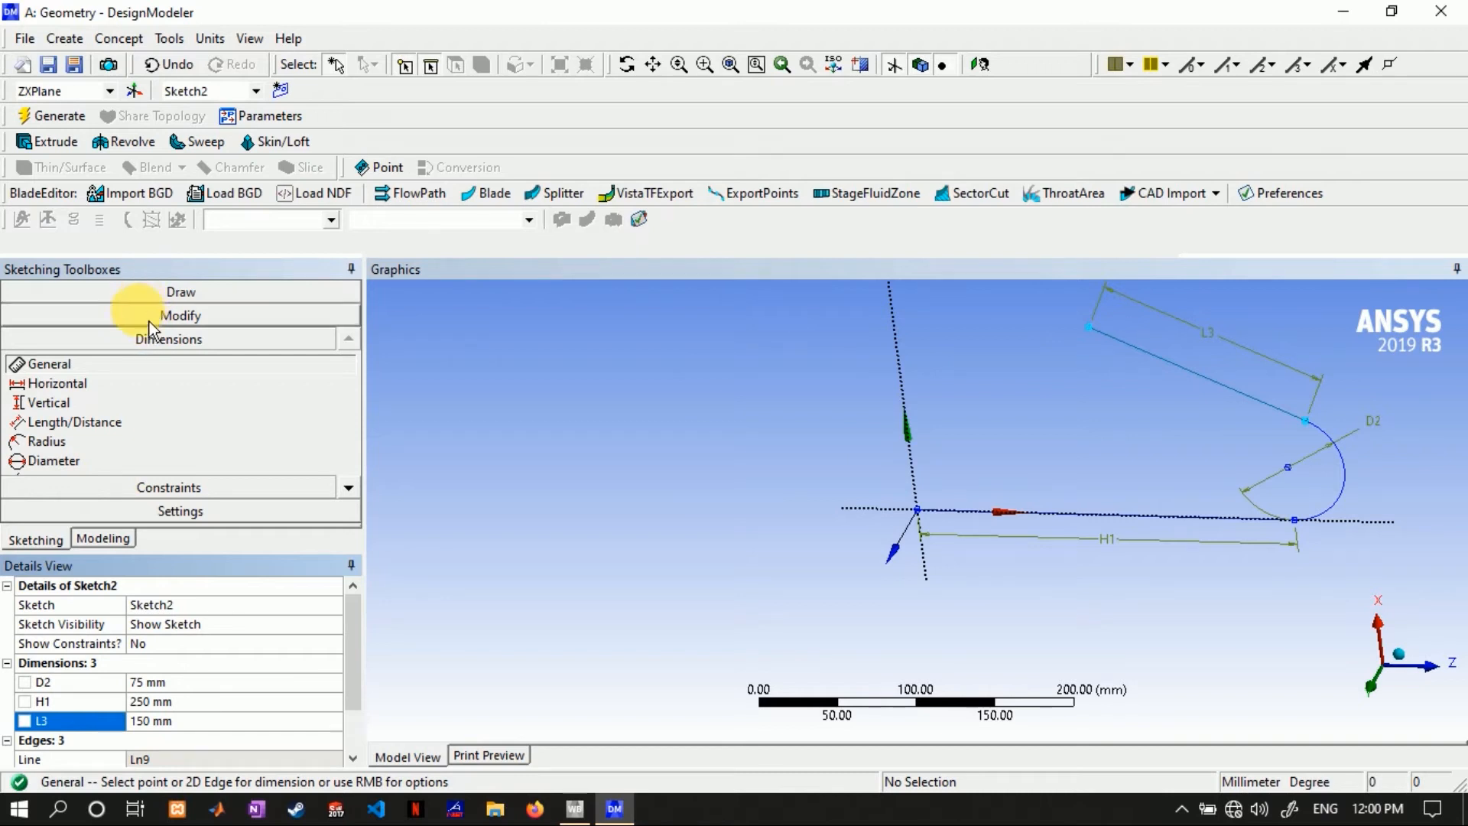
- Add an angle dimension between the sloping line and the line along the Z axis, and set it to 30°
click(149, 345)
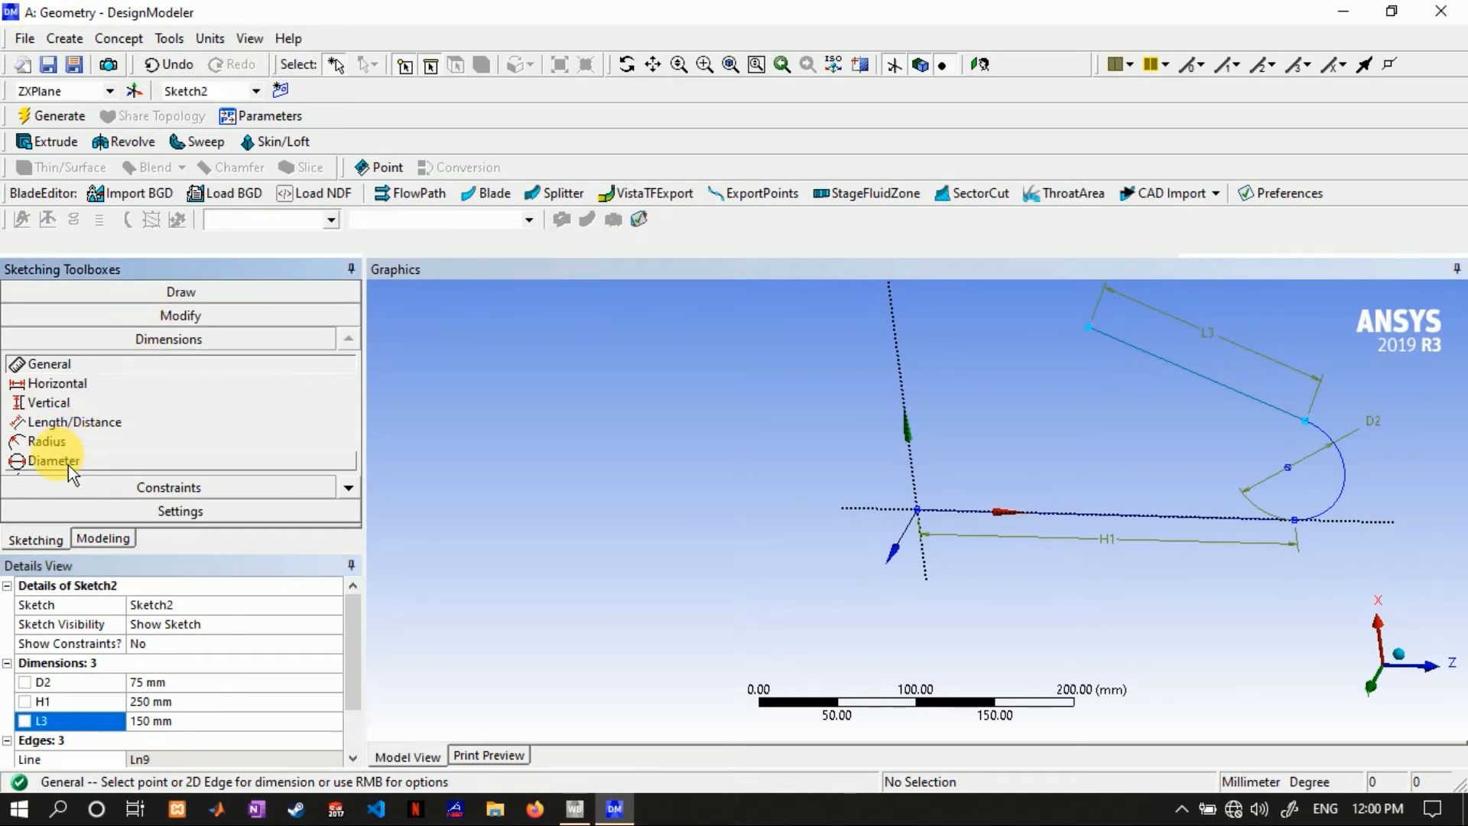
click(347, 492)
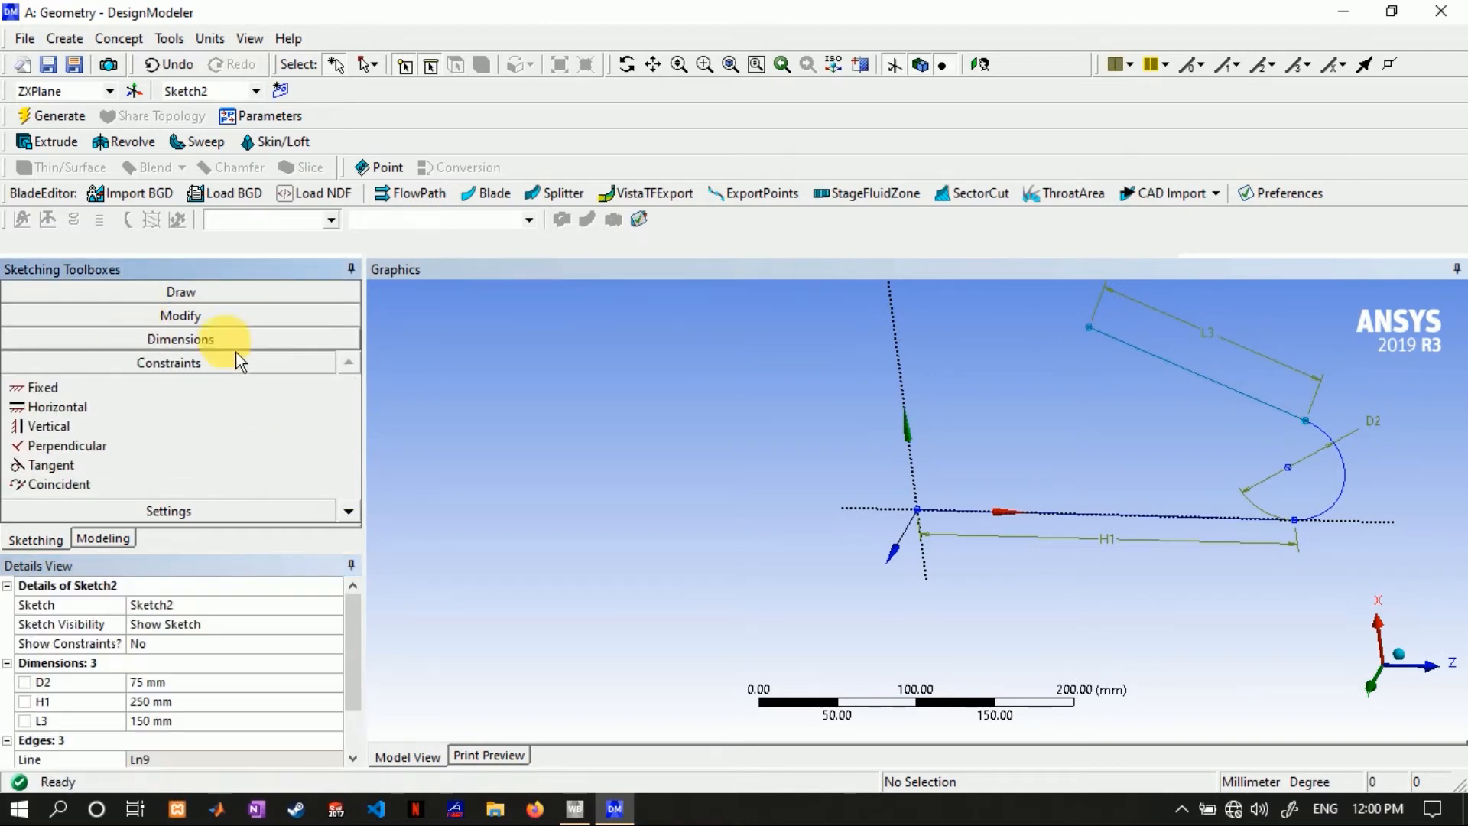
click(235, 345)
click(349, 489)
click(76, 440)
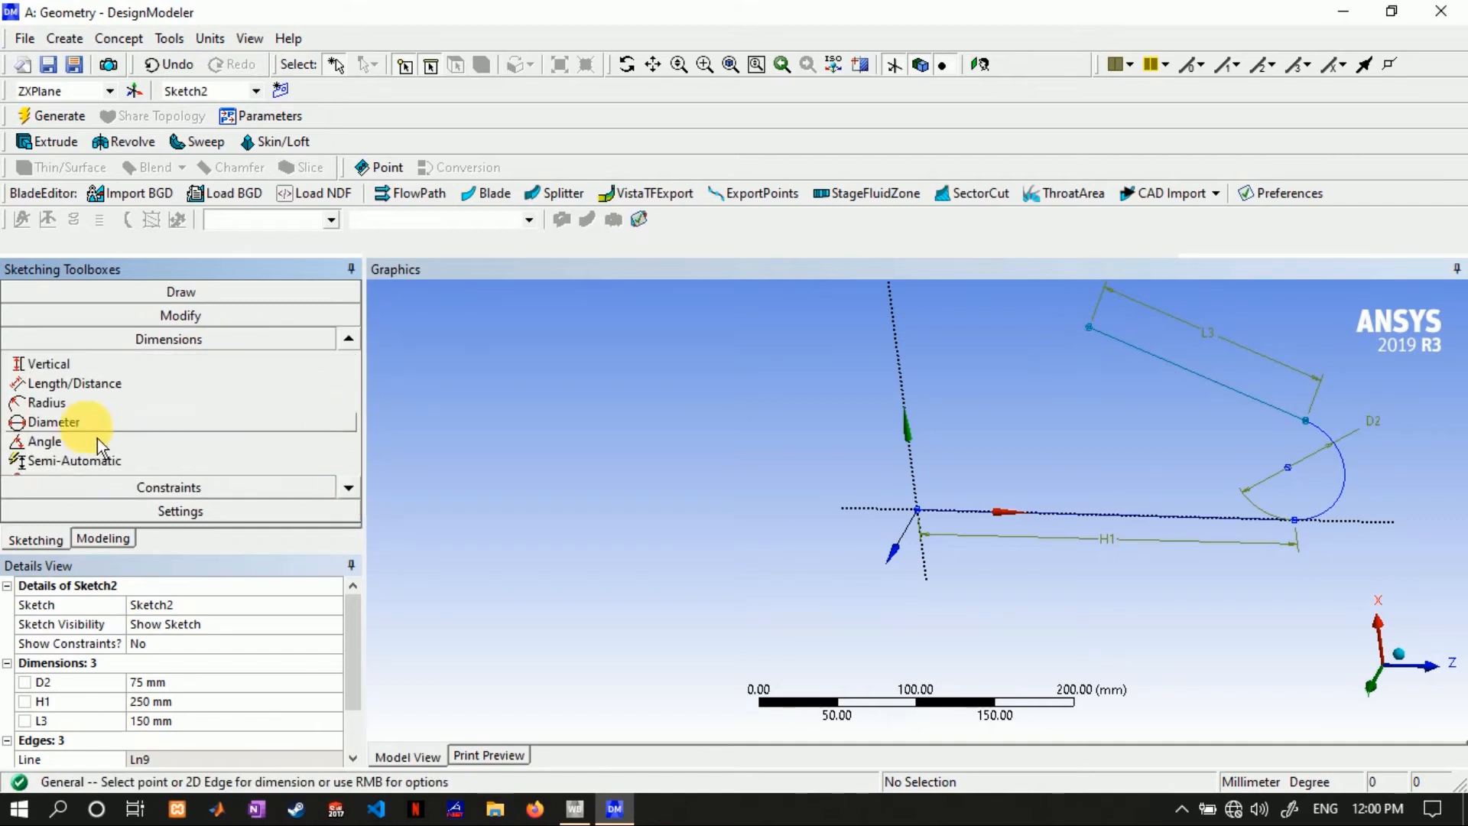
click(1142, 364)
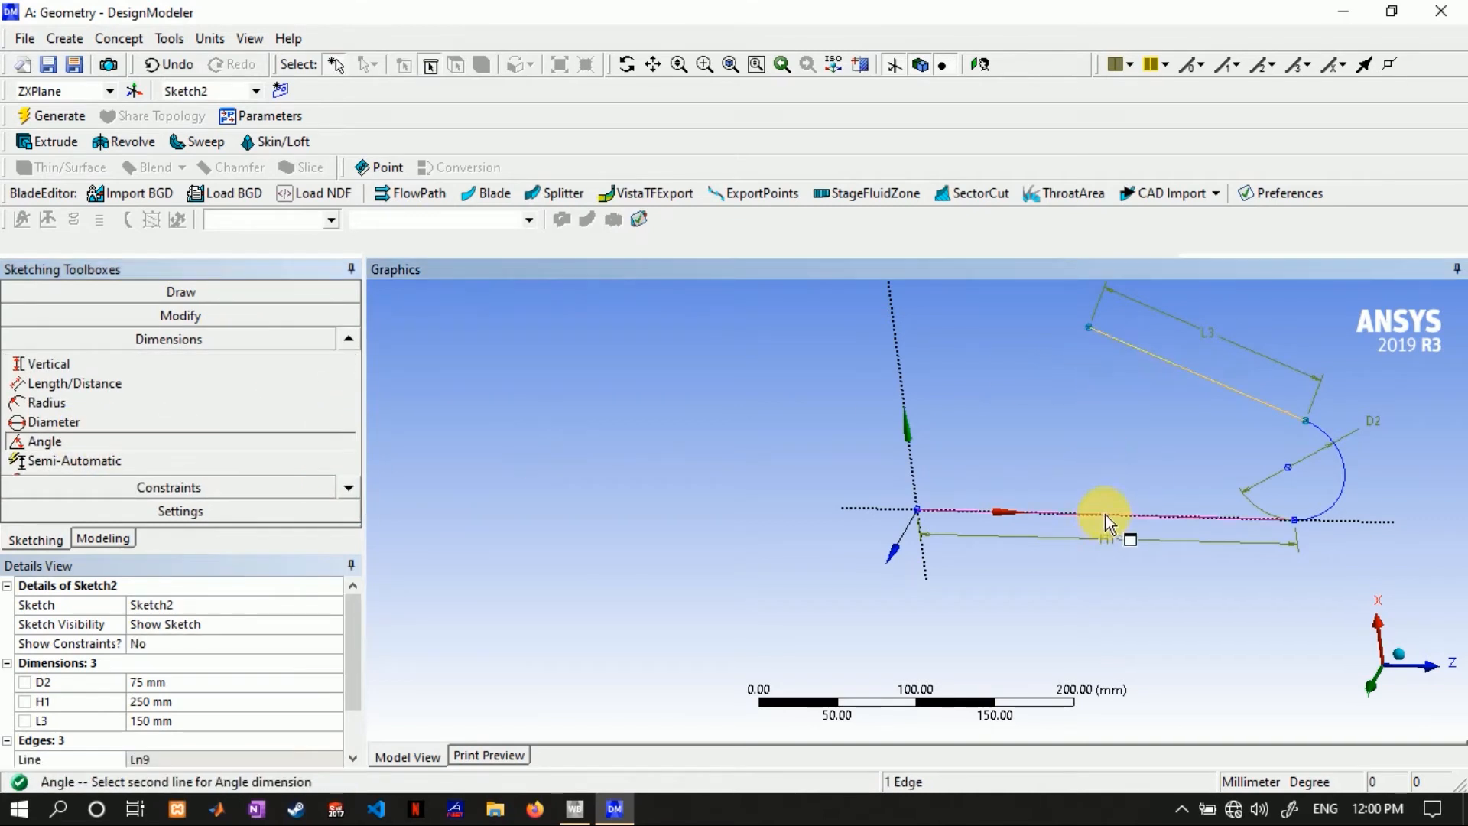
click(1107, 514)
click(1097, 466)
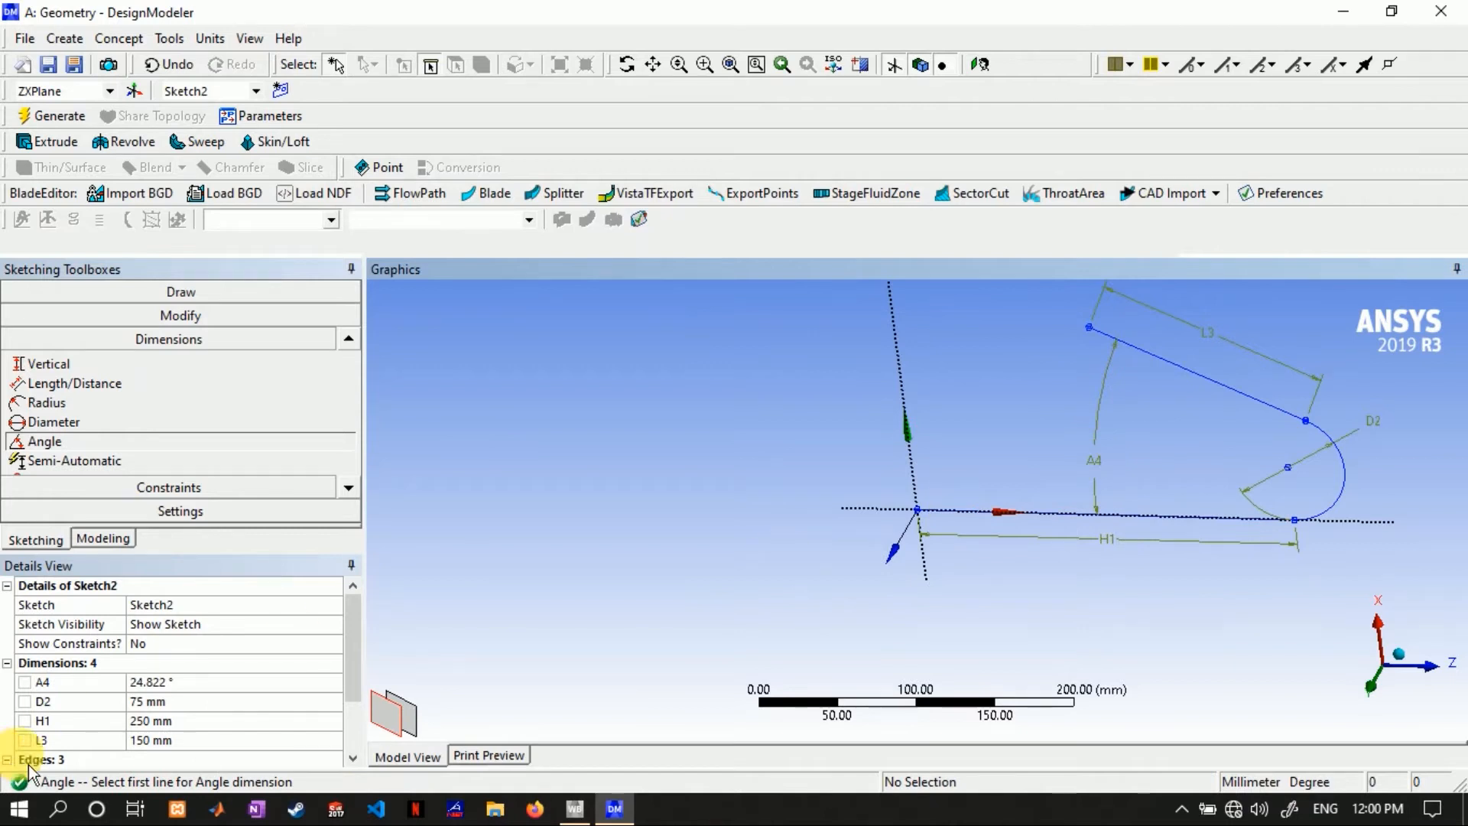
click(165, 681)
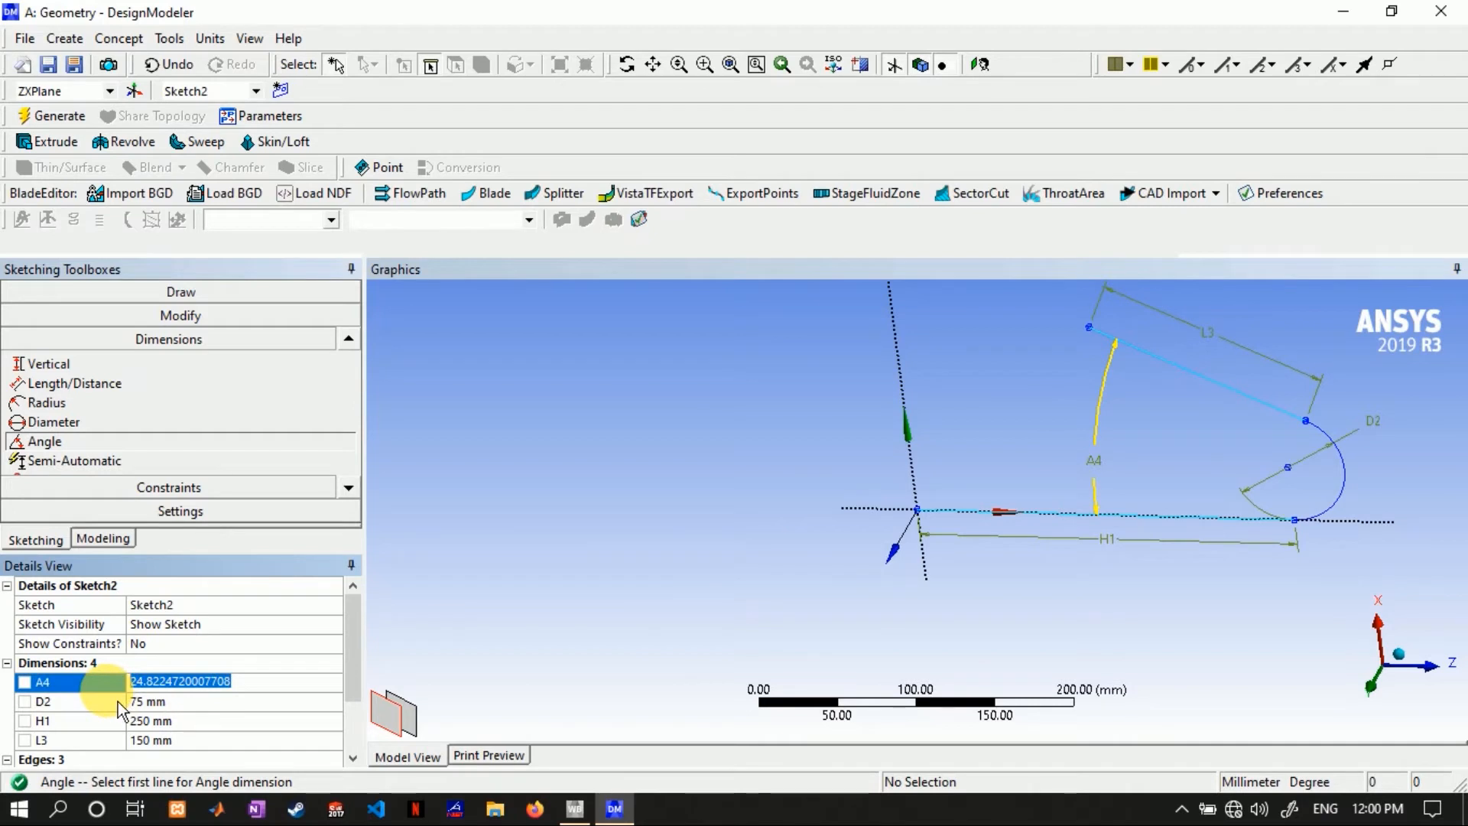
text(30)
key(Return)
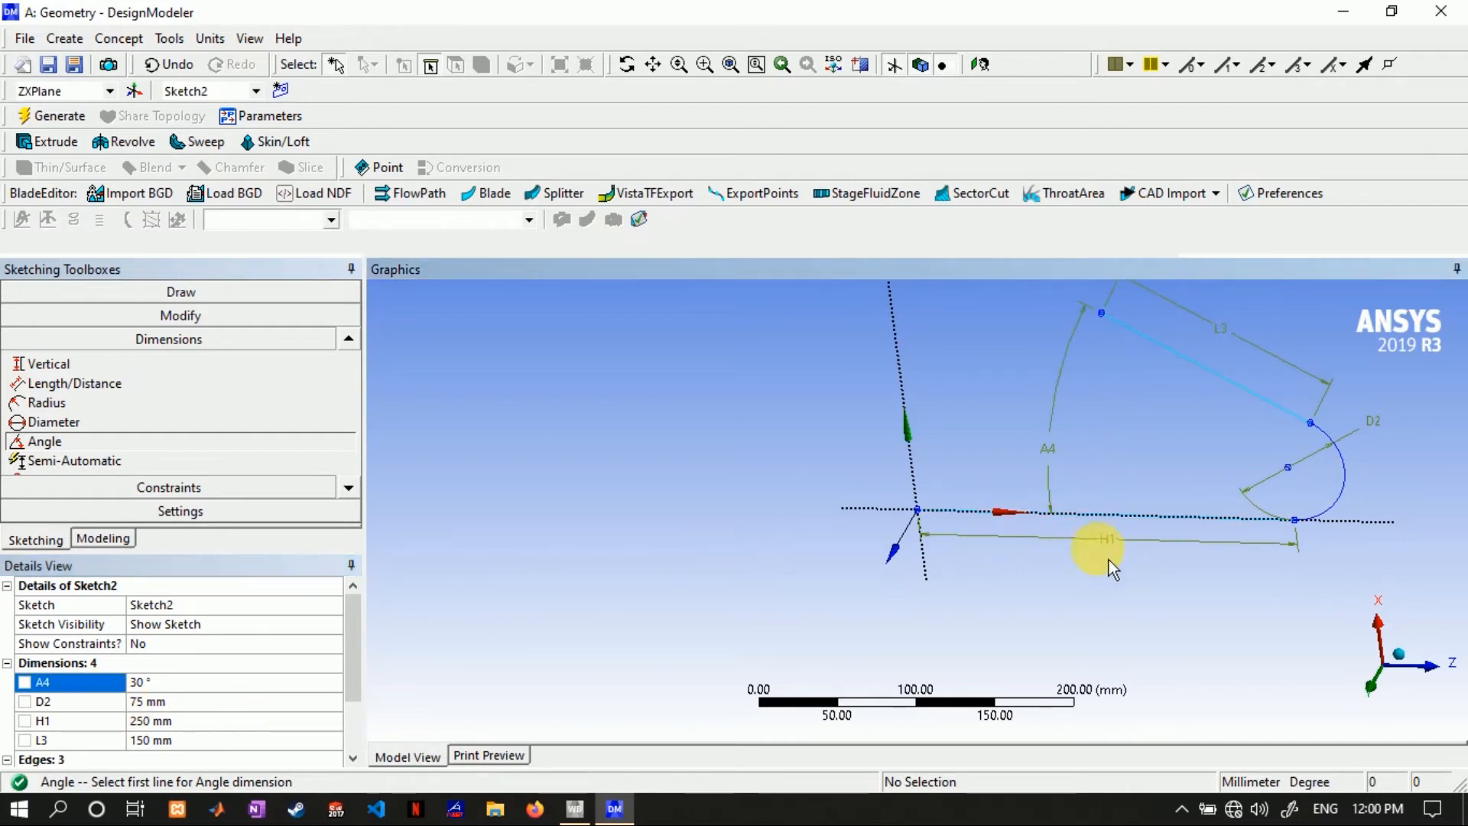
- Create a Sweep with Sketch1 as the profile and Sketch2 as the path, and generate the pipe body
click(197, 146)
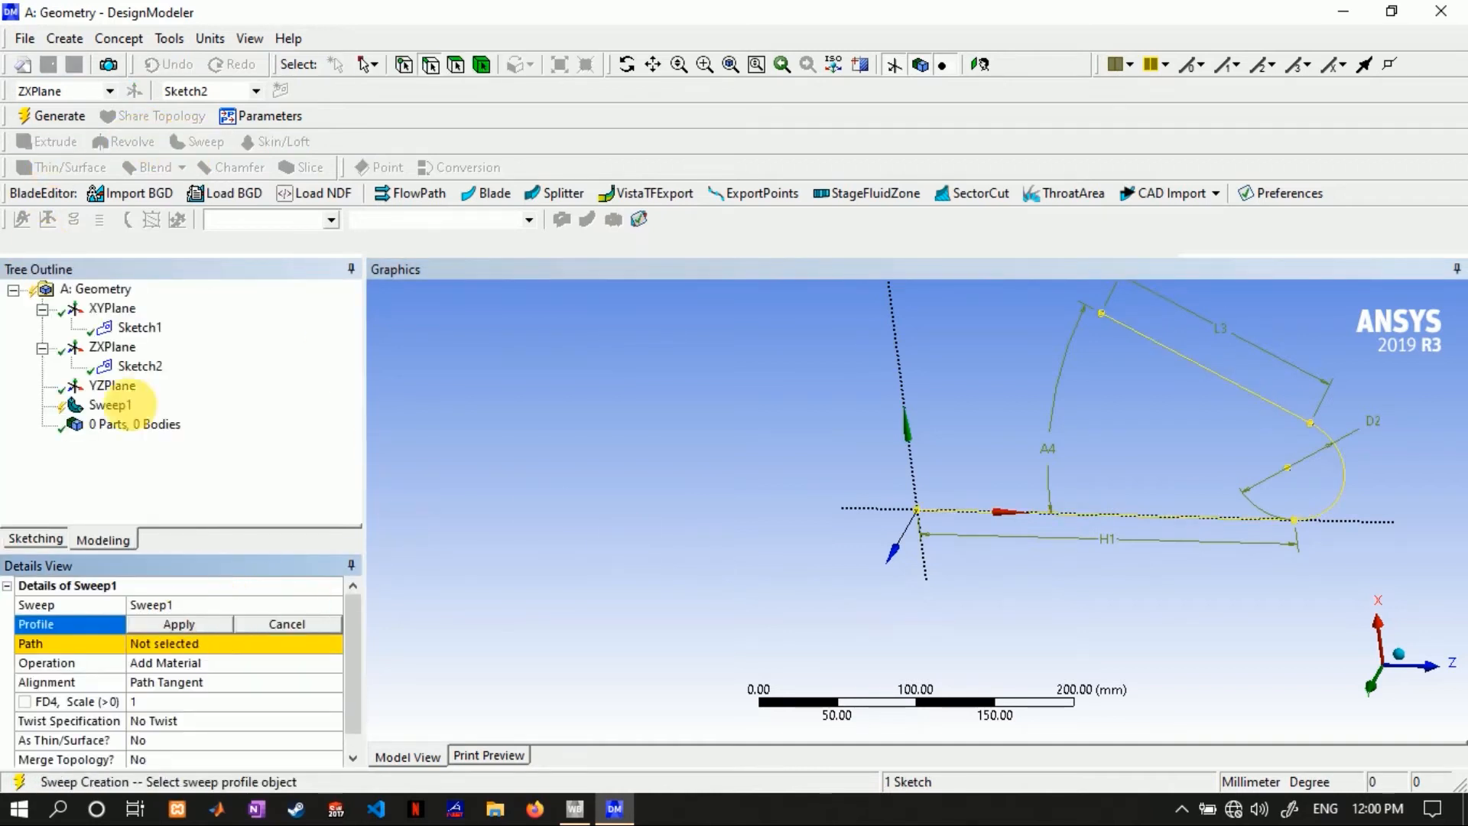
click(134, 327)
click(179, 624)
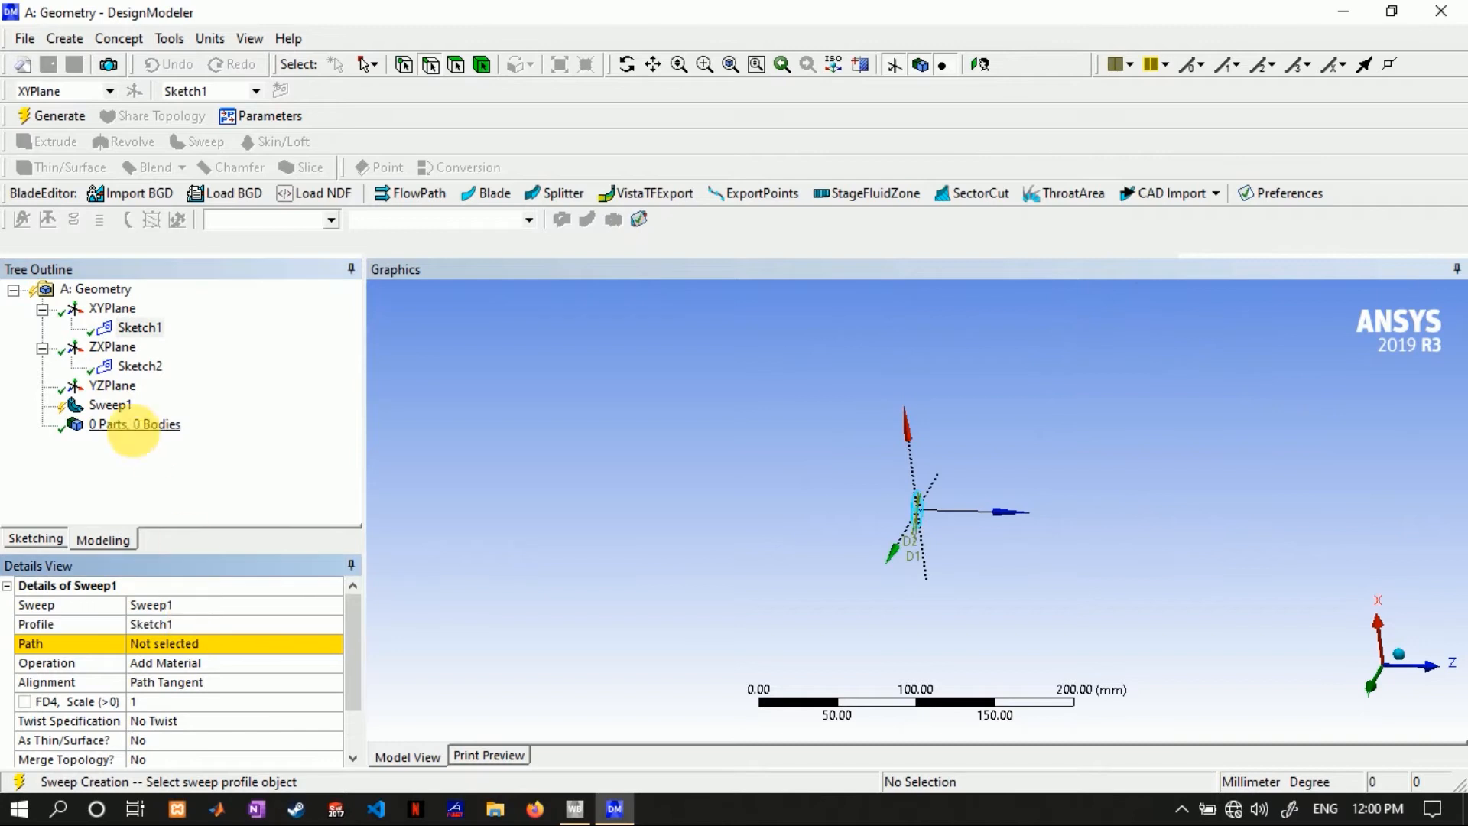
click(139, 367)
click(179, 643)
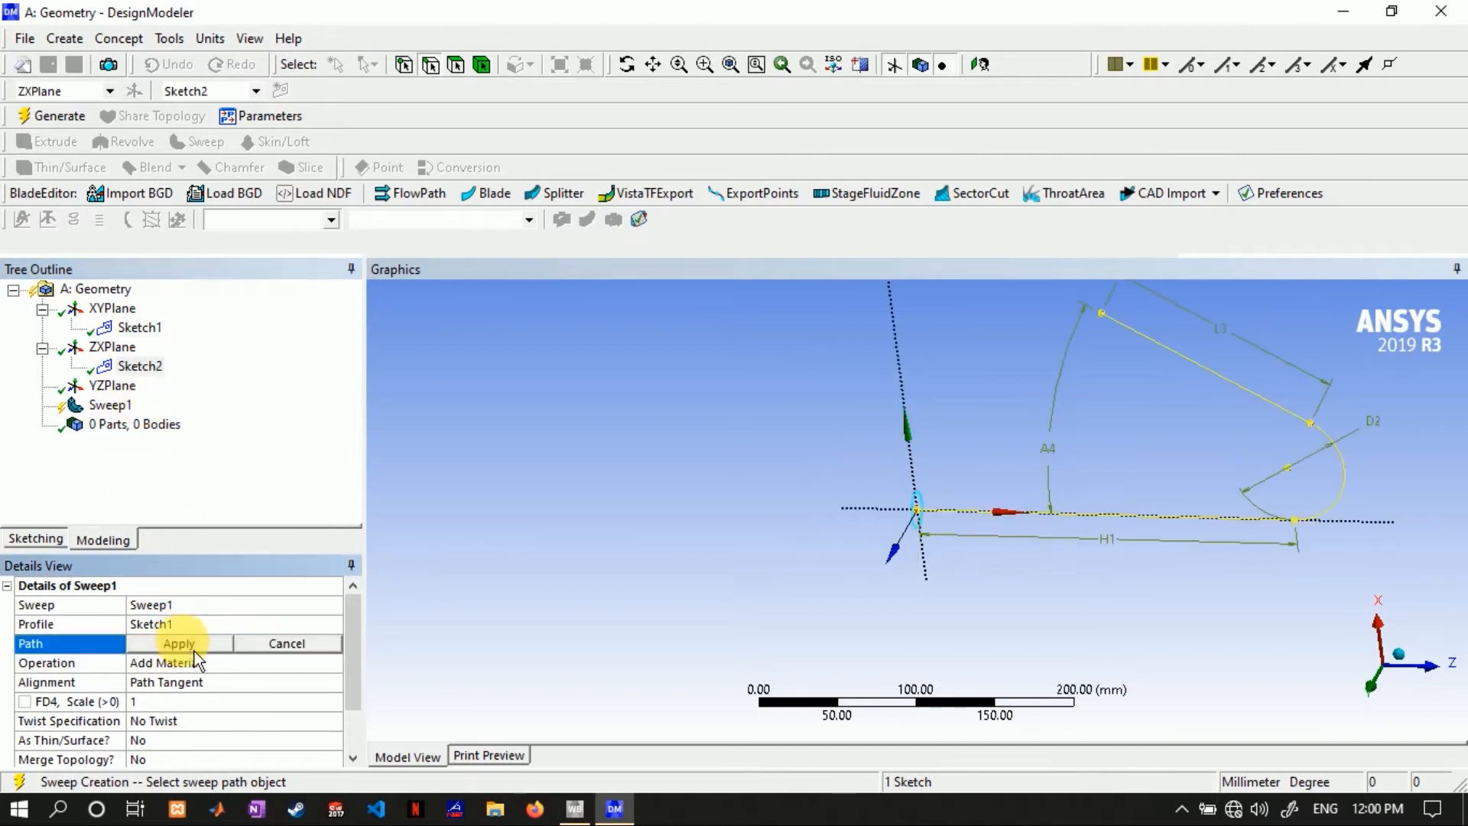
click(179, 643)
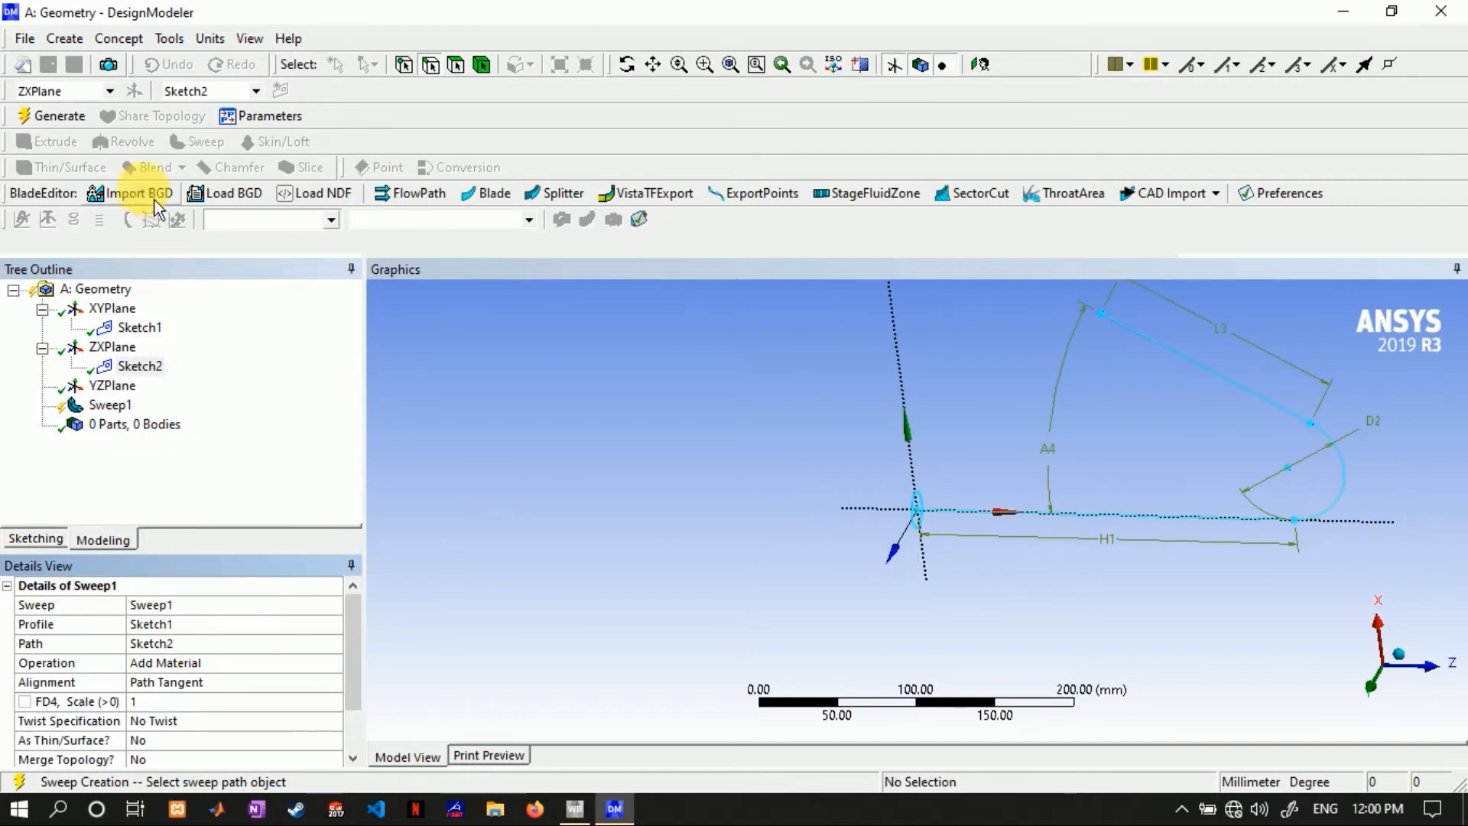
mouse_move(841, 468)
middle_down()
mouse_move(885, 518)
mouse_move(878, 478)
mouse_move(816, 619)
middle_up()
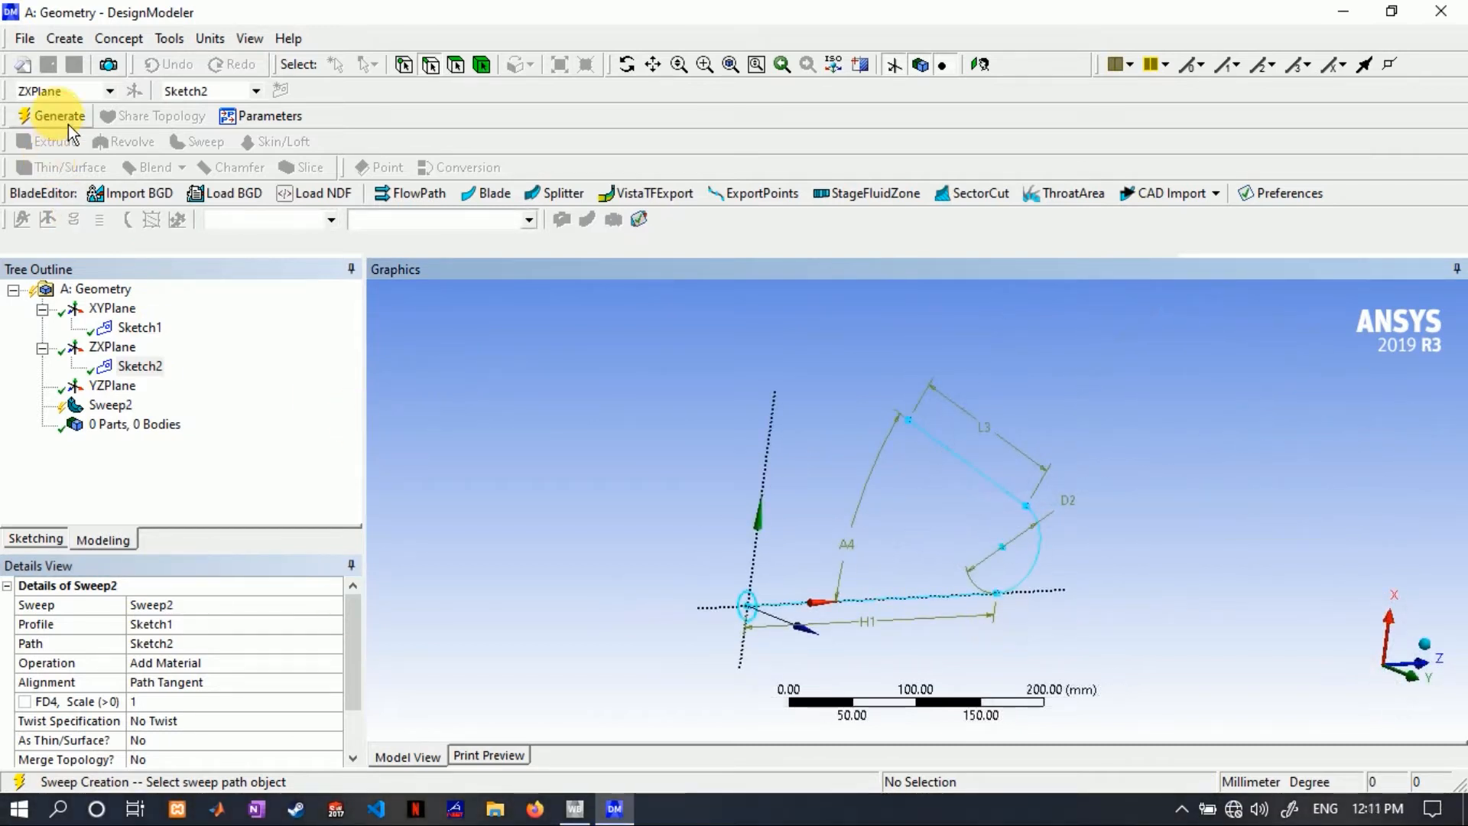
click(55, 116)
- Create a By Cavity Fill from the pipe's three inner faces and generate the fluid body
middle_drag(891, 606, 859, 566)
scroll(871, 576, up, 3)
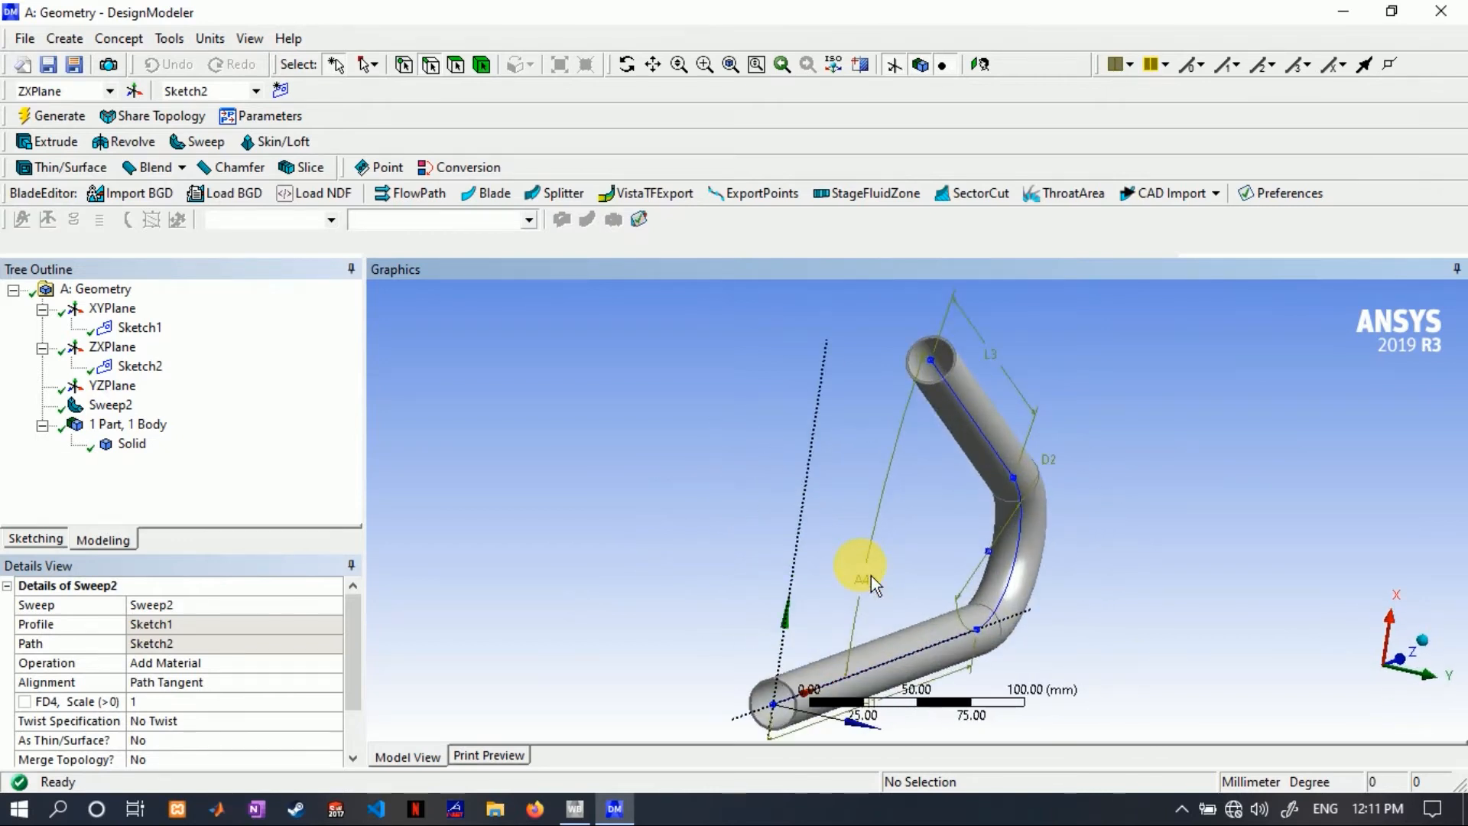
scroll(870, 576, down, 3)
mouse_move(883, 535)
middle_down()
mouse_move(827, 507)
mouse_move(951, 525)
mouse_move(931, 499)
mouse_move(918, 581)
mouse_move(1042, 515)
mouse_move(896, 492)
mouse_move(902, 525)
mouse_move(869, 525)
mouse_move(896, 528)
mouse_move(879, 537)
middle_up()
scroll(926, 496, up, 3)
scroll(883, 475, down, 3)
middle_drag(906, 489, 987, 457)
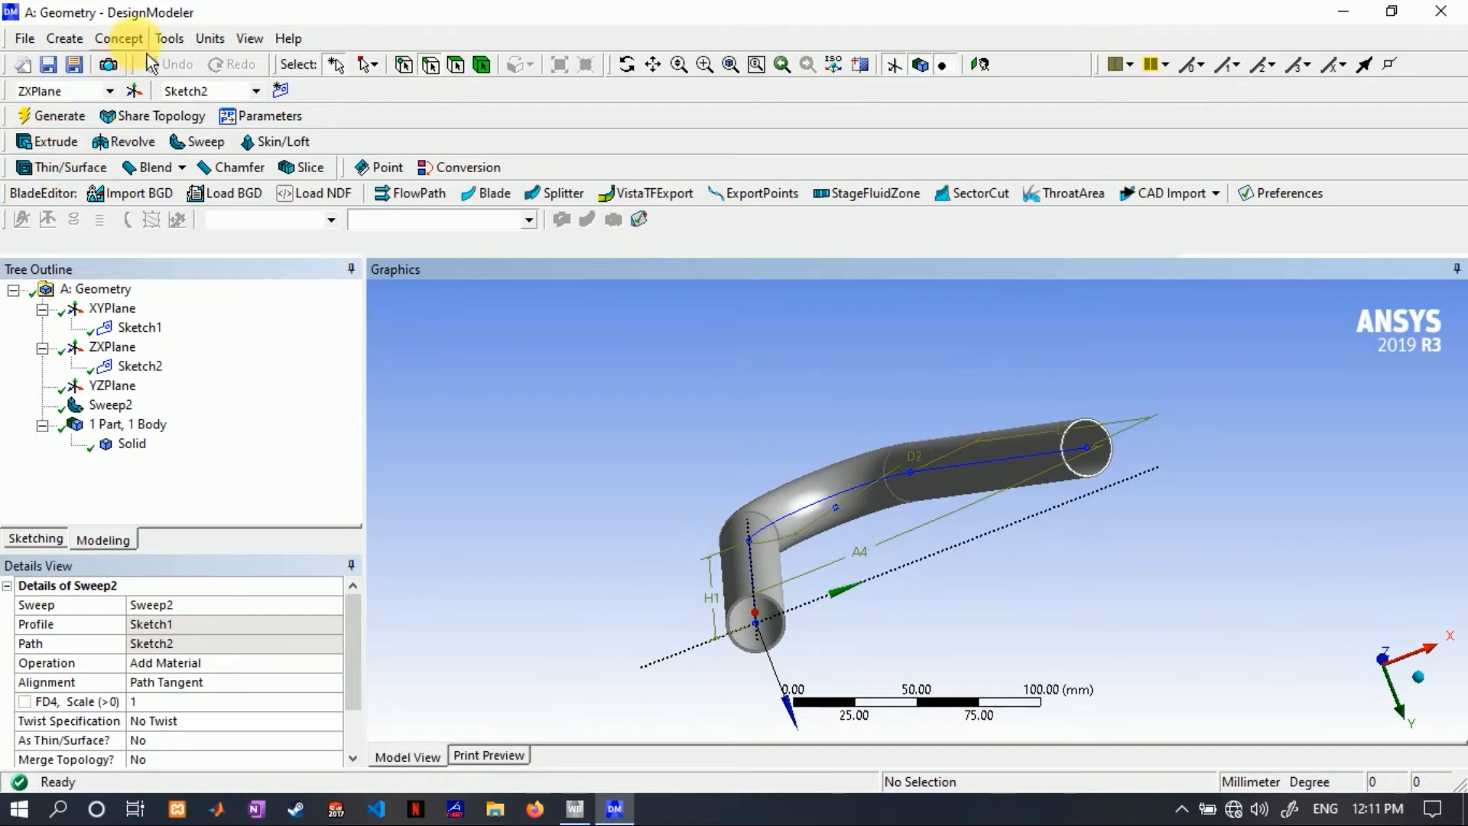
click(170, 38)
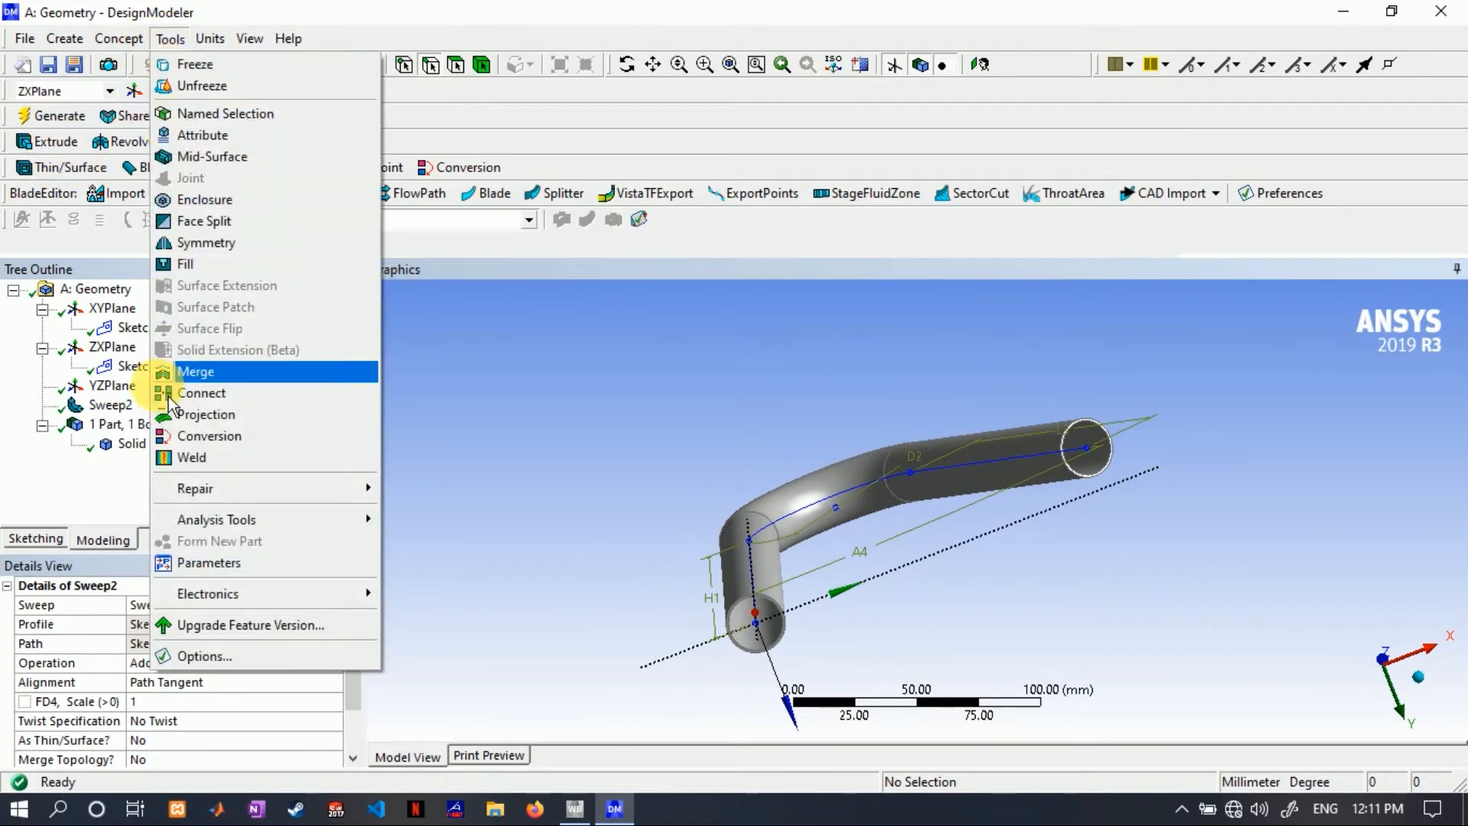
click(195, 264)
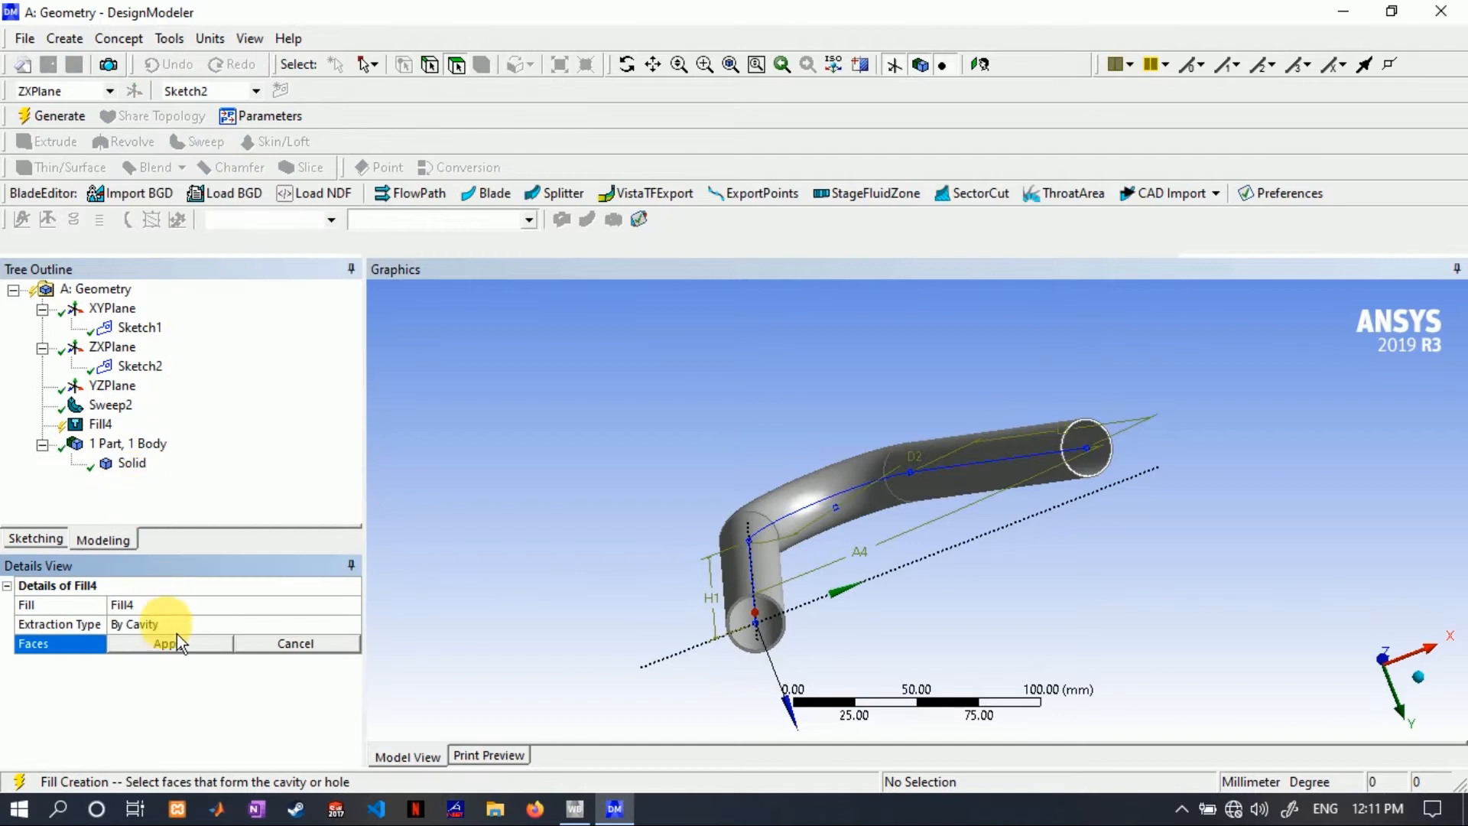
click(1108, 465)
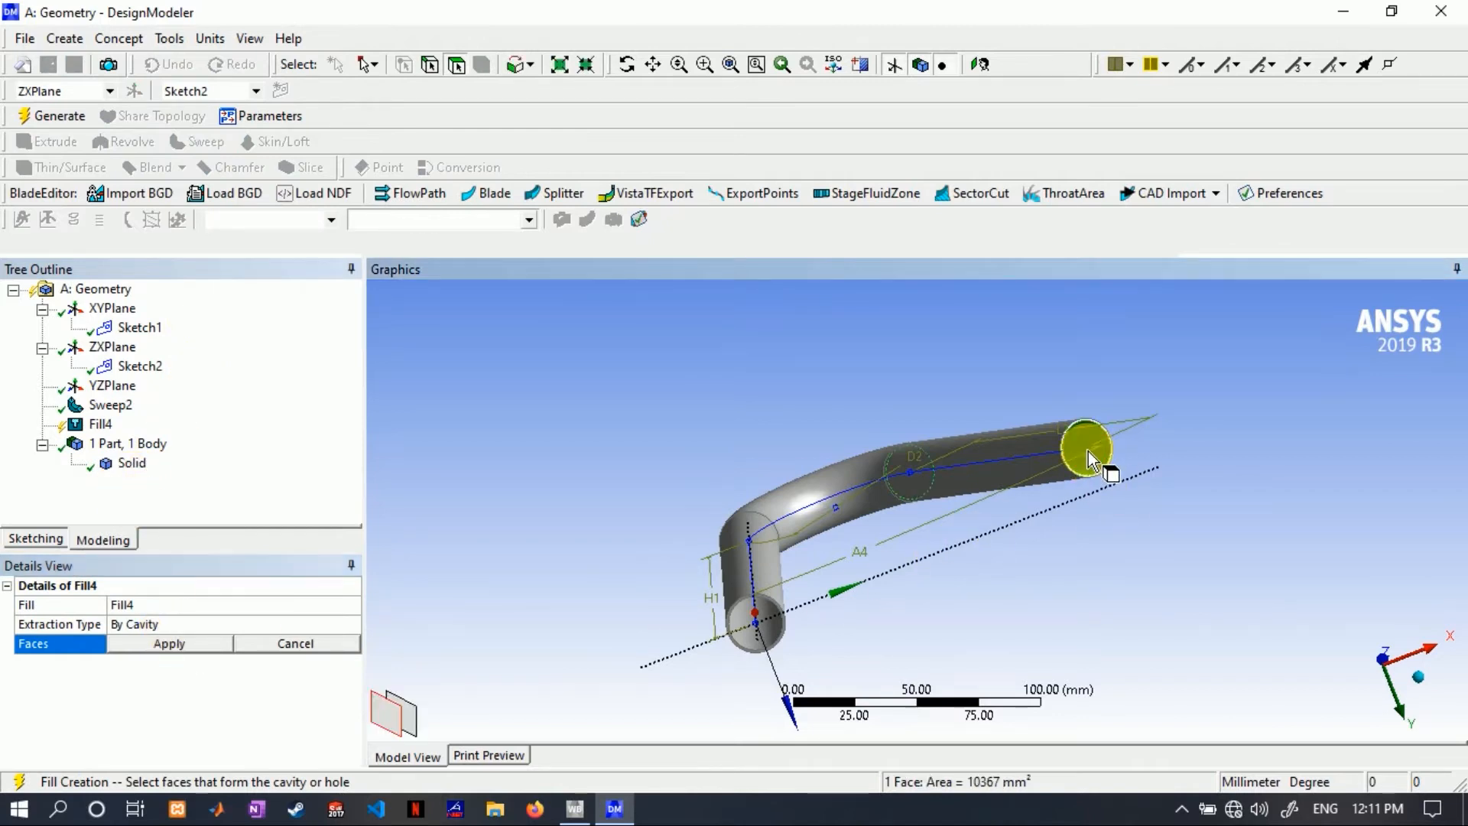
middle_drag(1108, 465, 1022, 471)
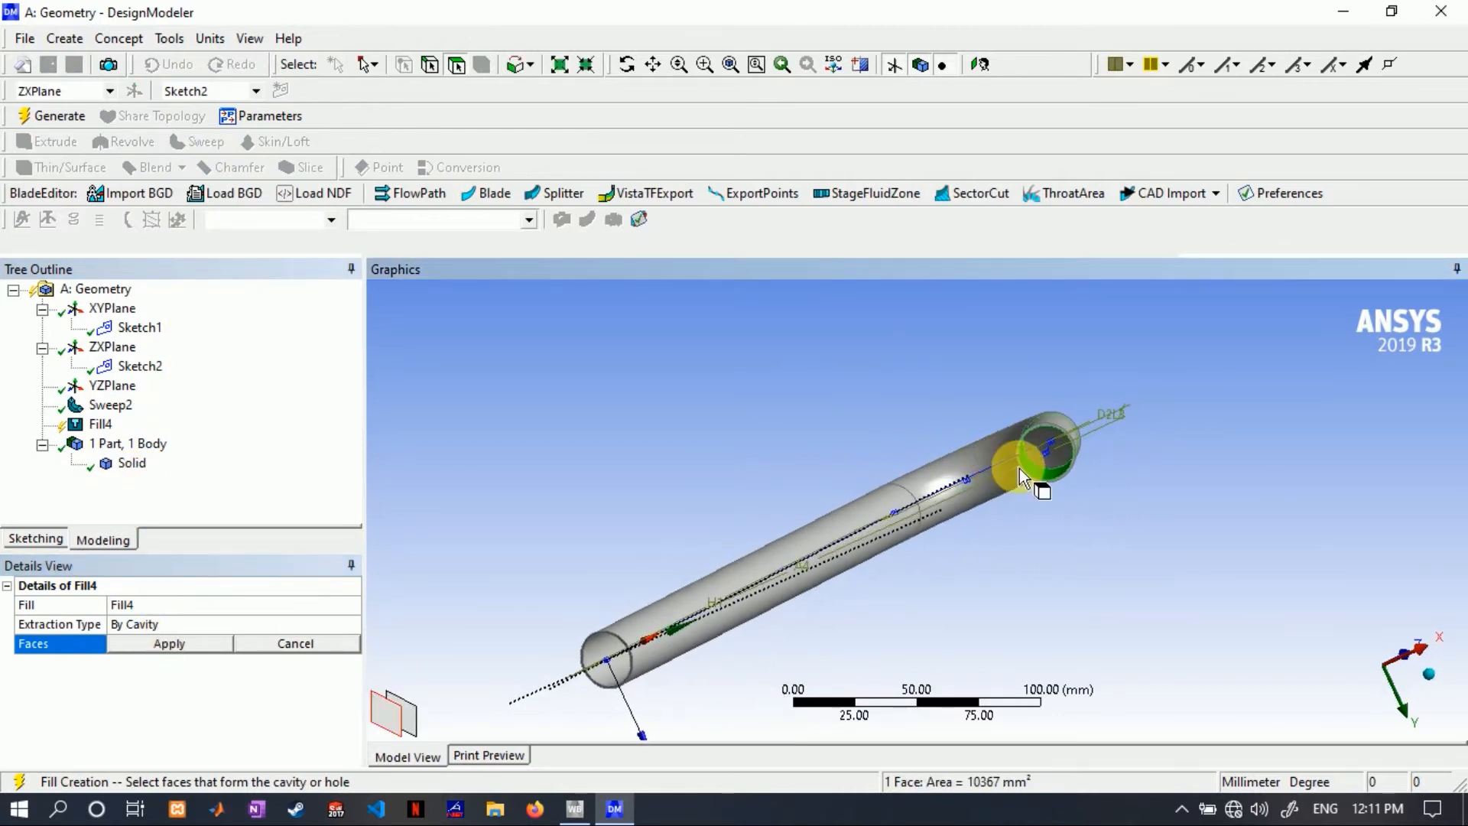
ctrl+click(1045, 450)
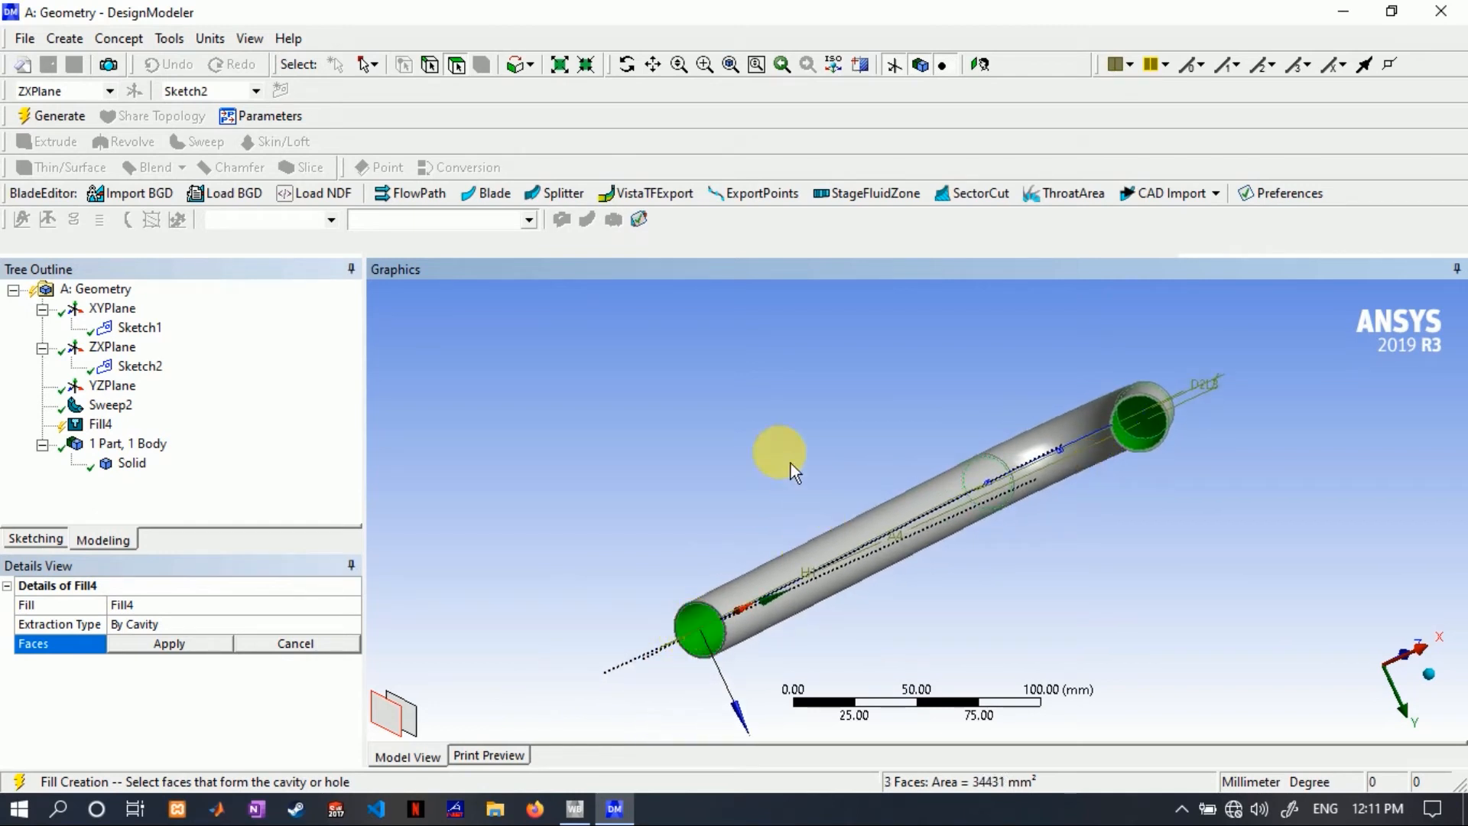
click(165, 644)
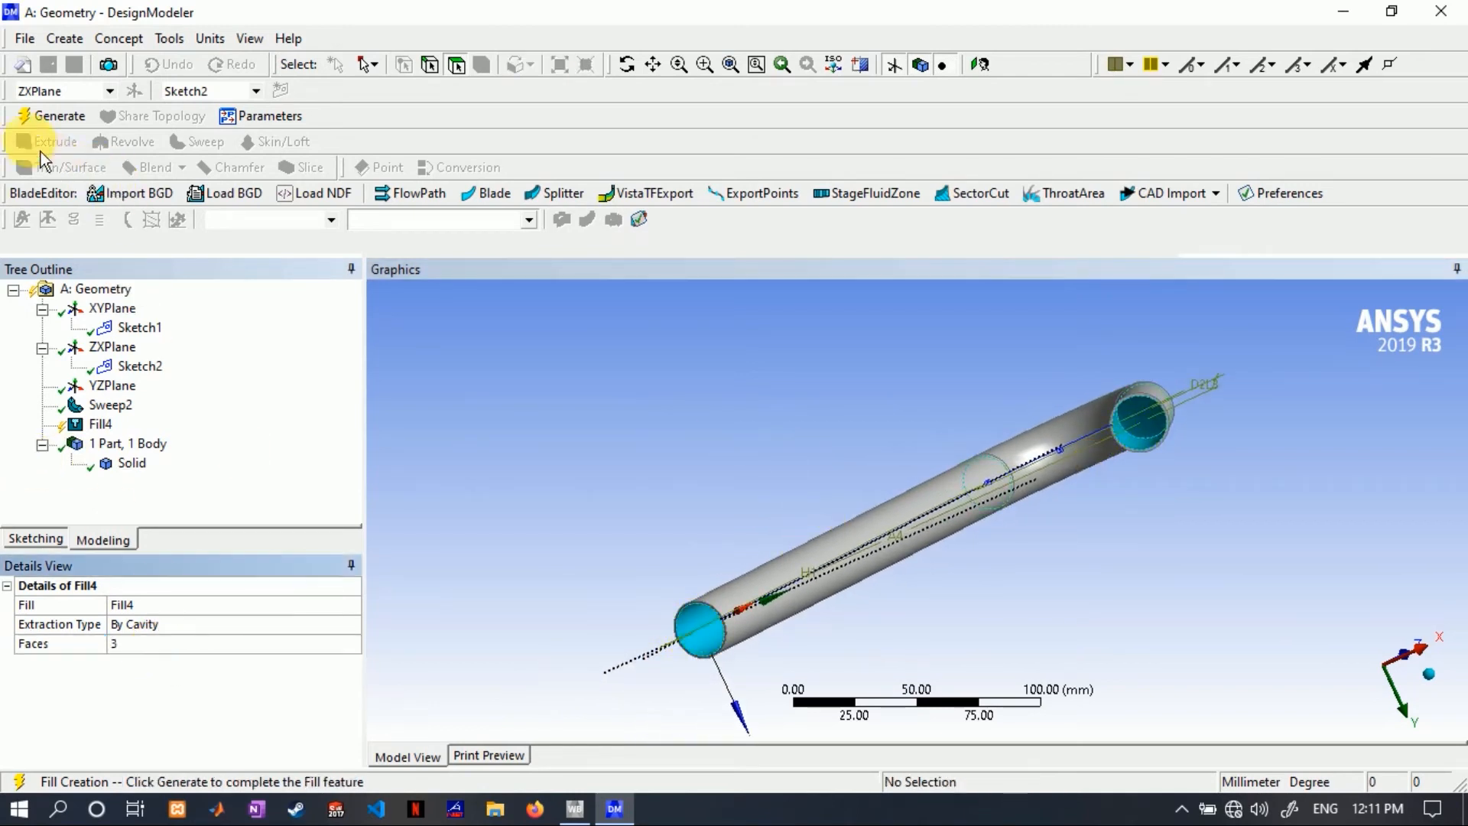
click(61, 117)
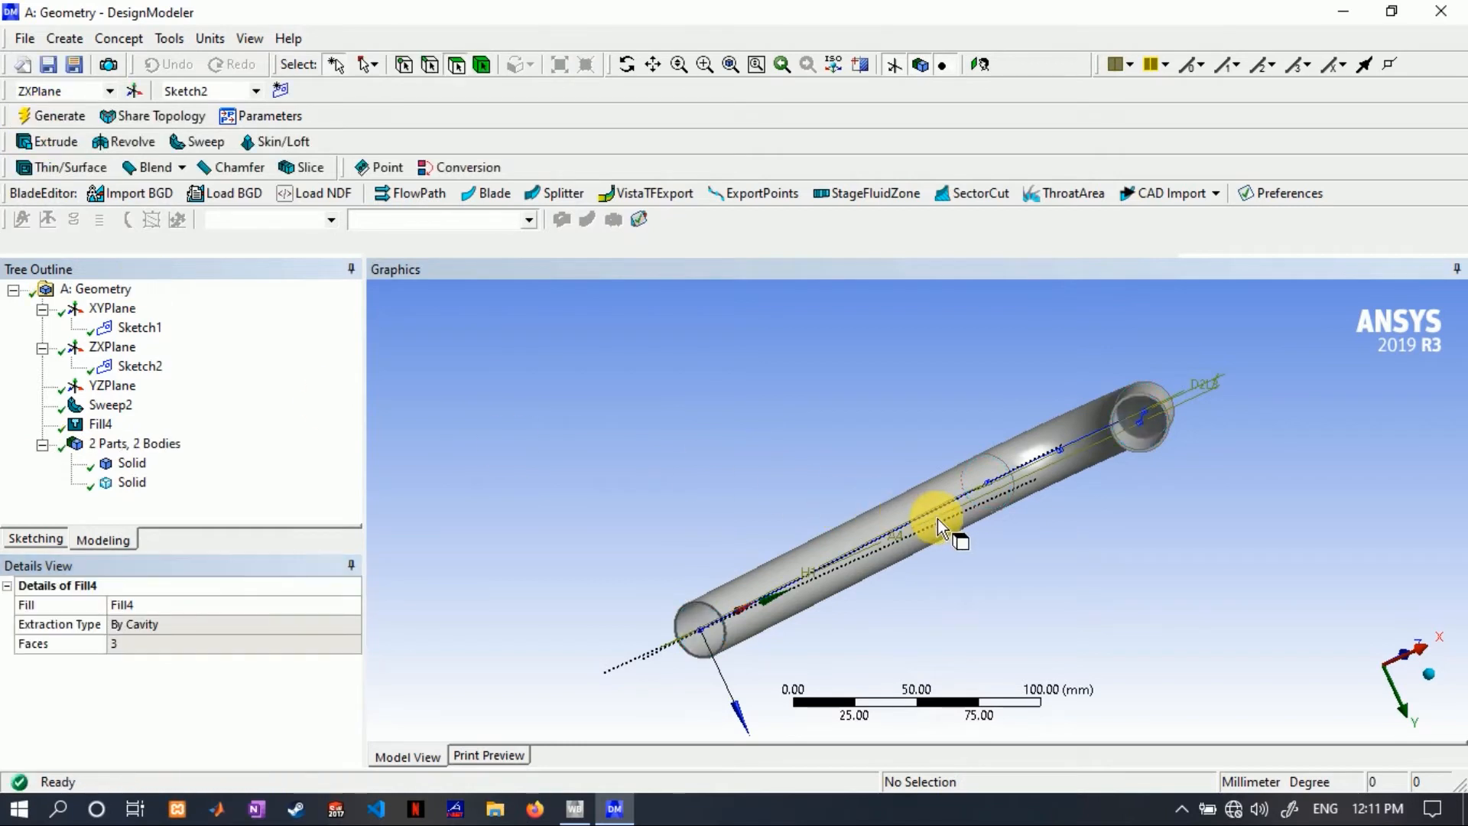
- Identify the pipe wall among the two solid bodies and rename it as Pipe
click(132, 464)
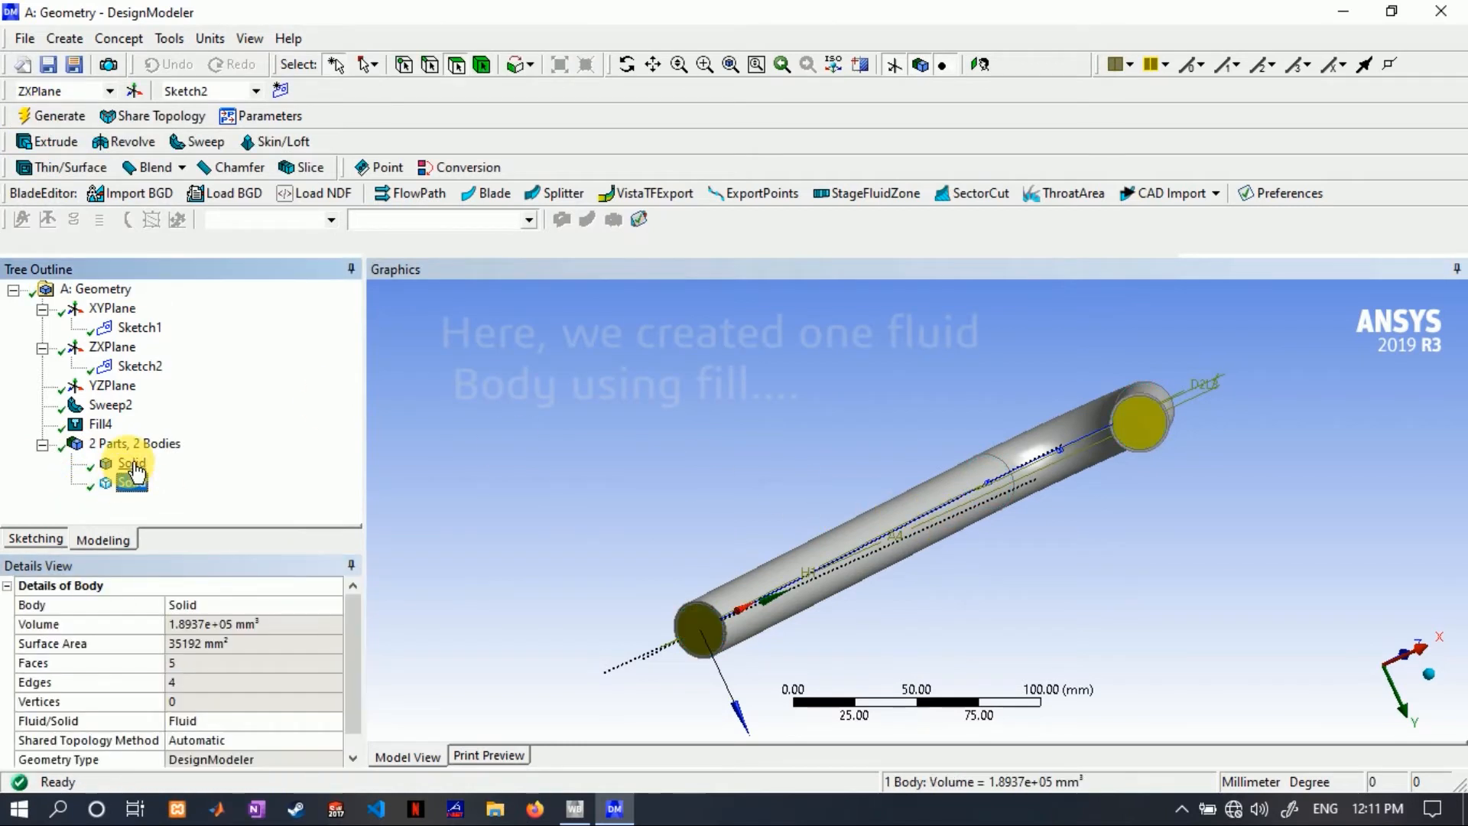
click(131, 483)
click(132, 463)
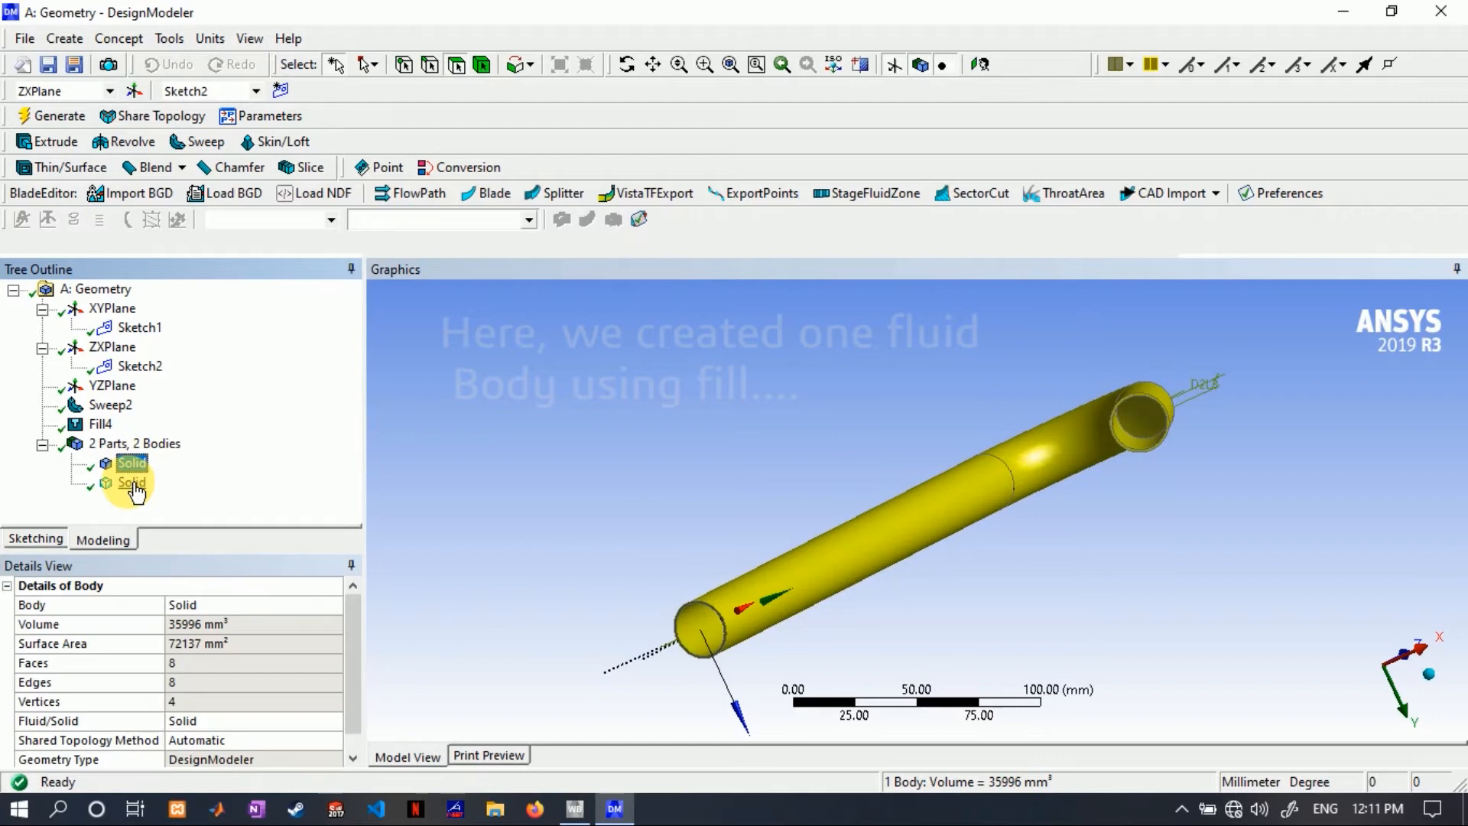
click(132, 482)
click(134, 464)
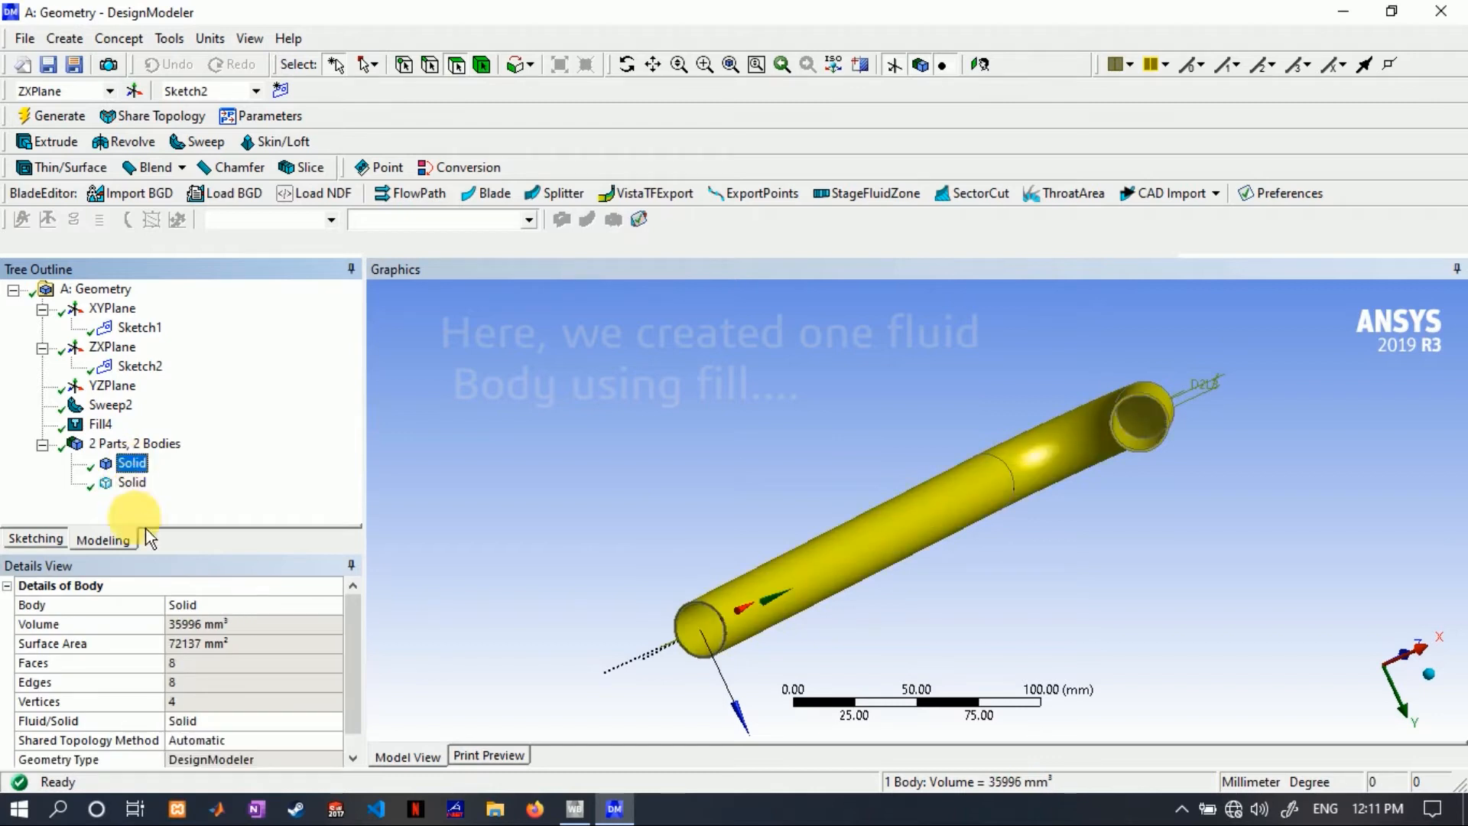
click(132, 482)
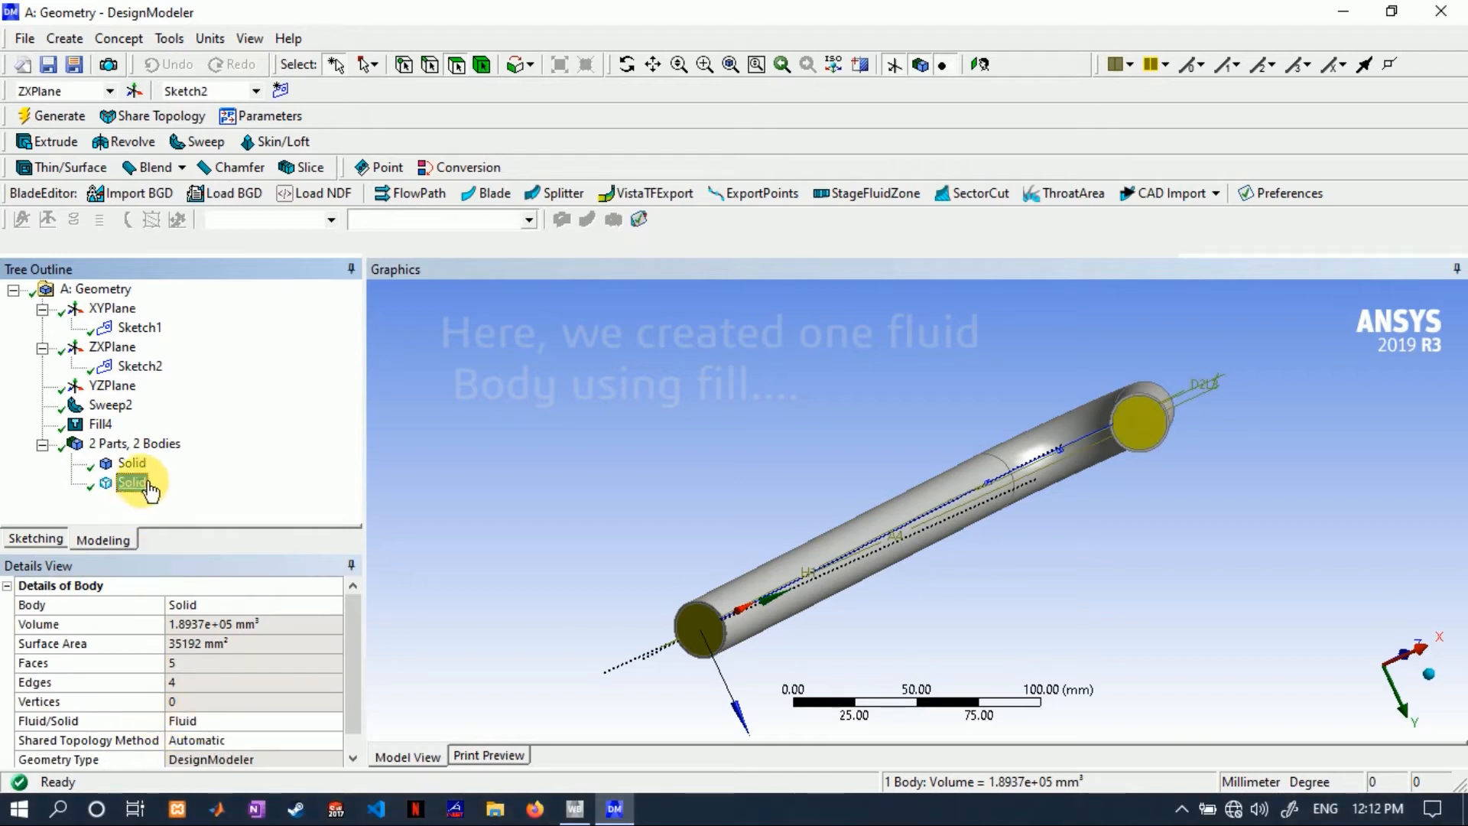
click(132, 464)
right_click(138, 467)
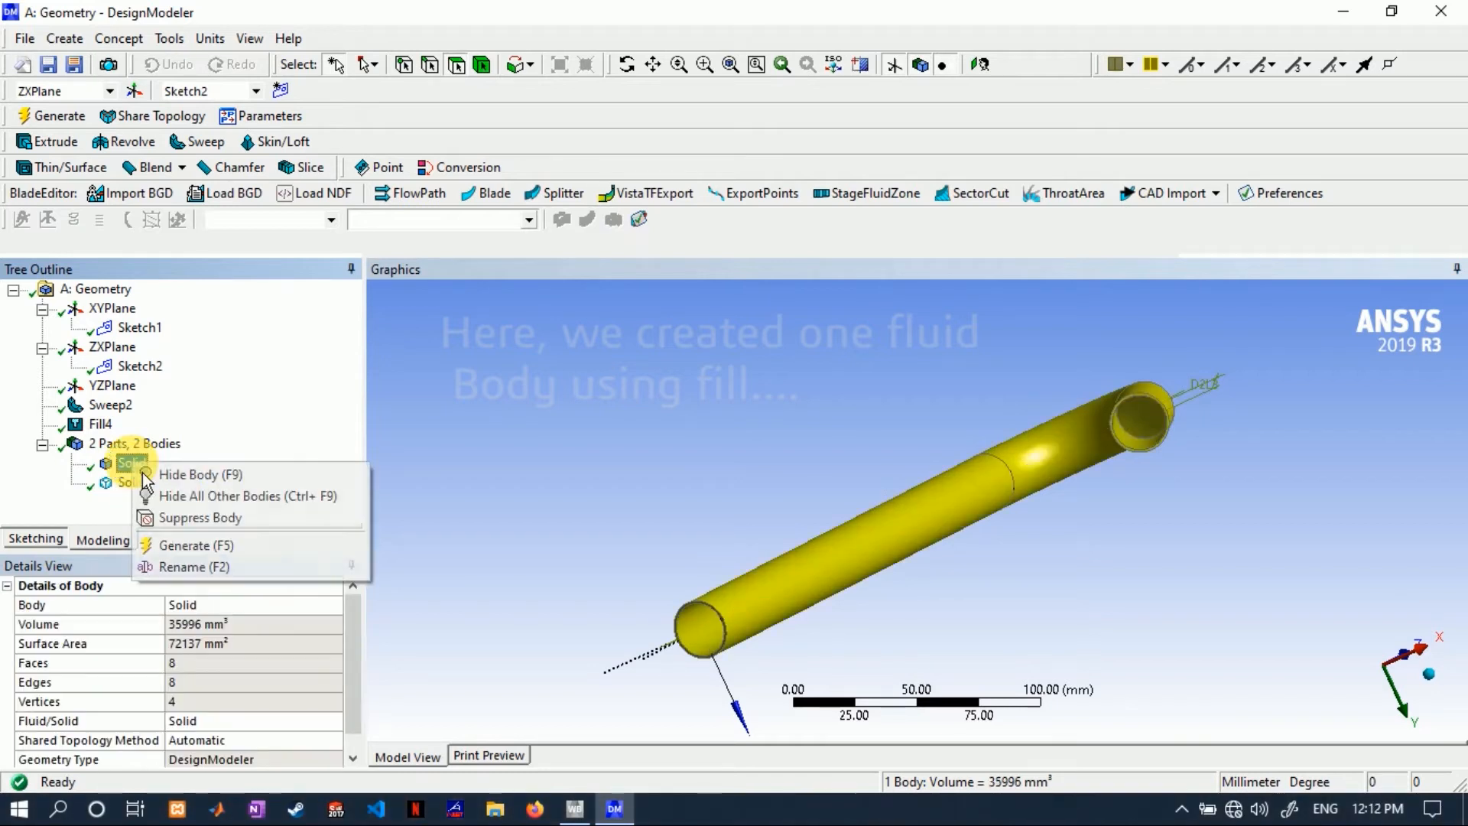
click(205, 567)
text(Pipe)
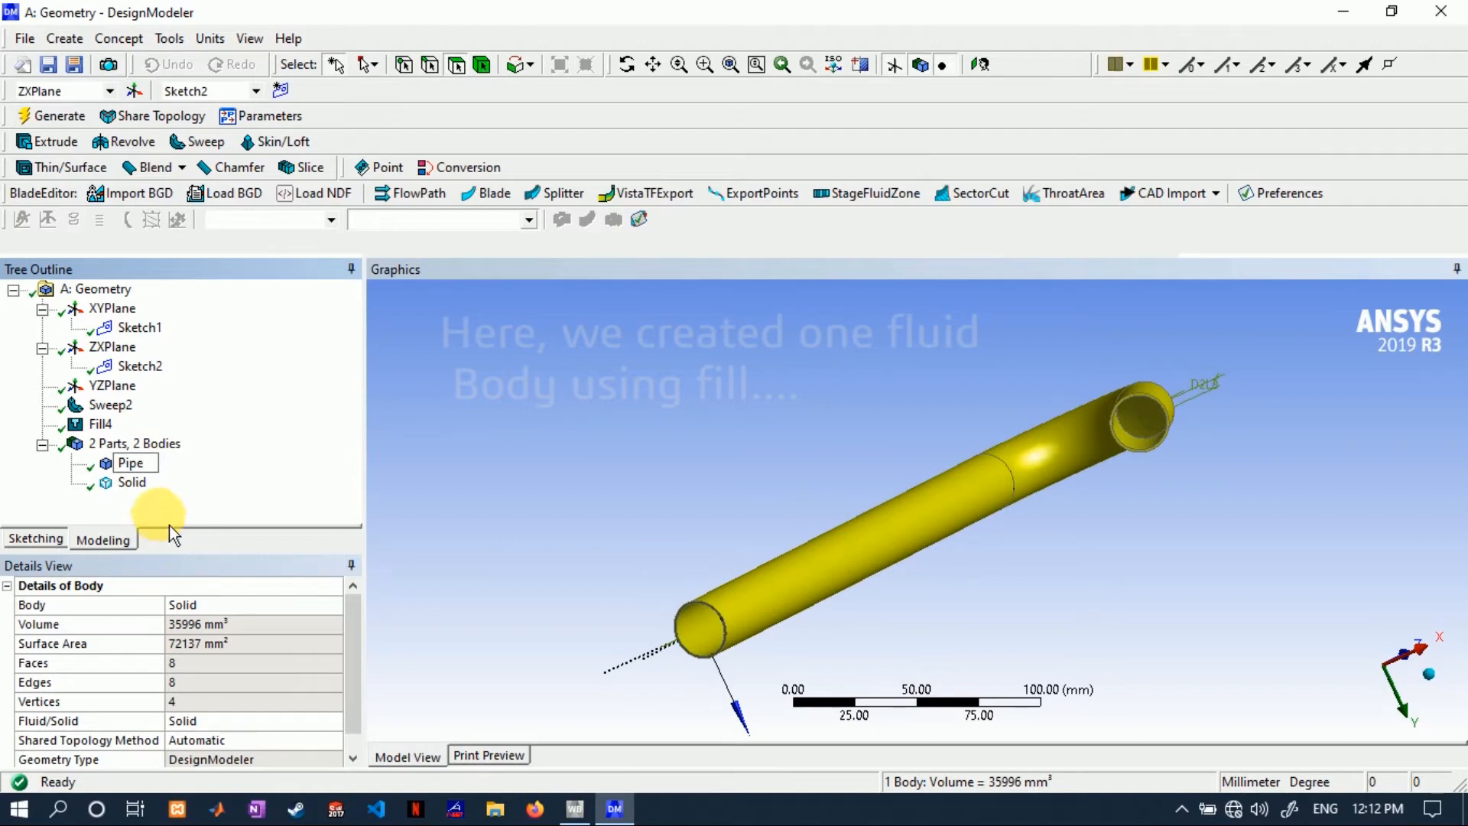
key(Return)
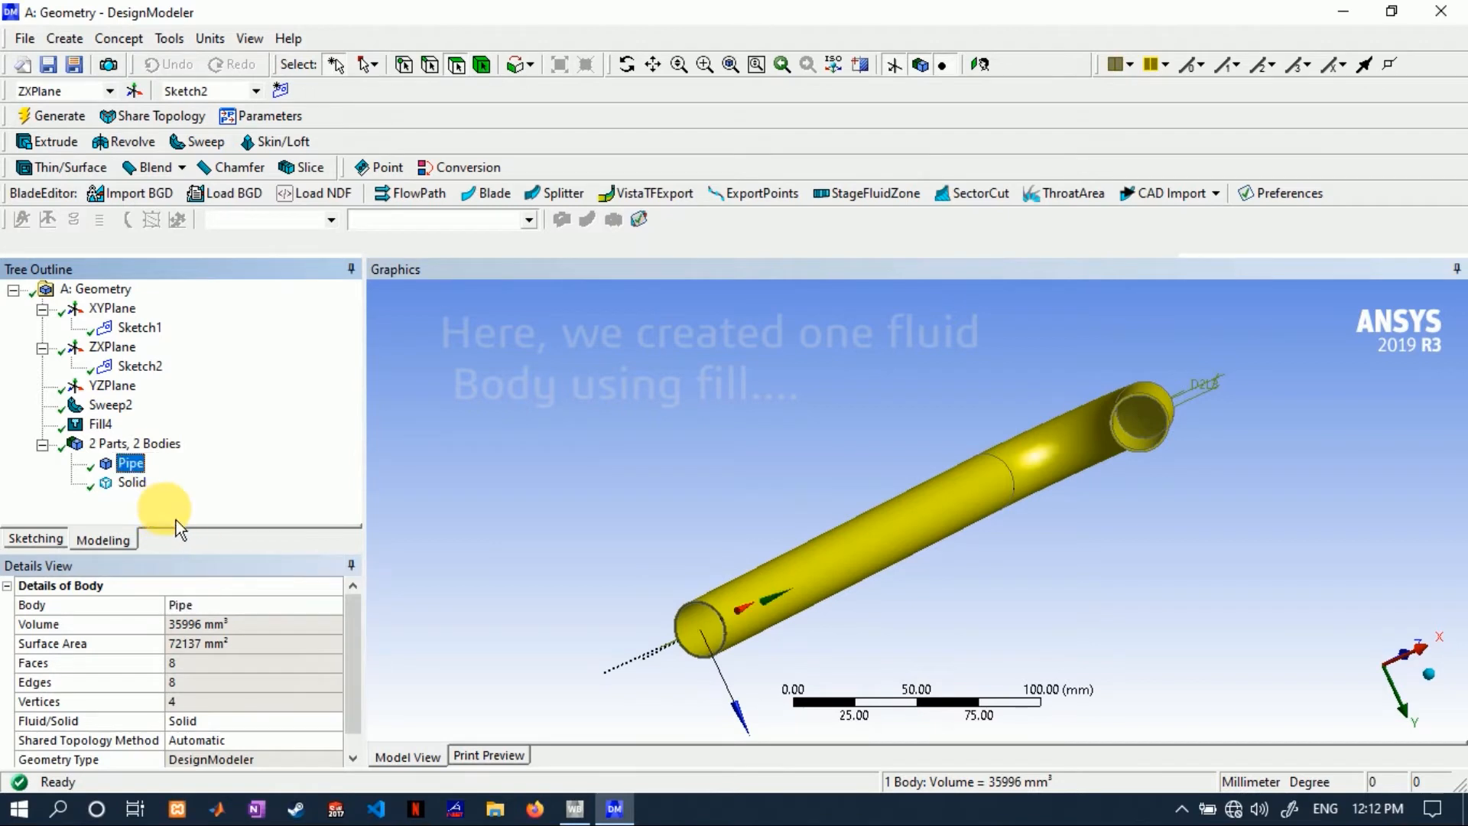
- Rename the filled body inside the pipe as Fluid
right_click(146, 494)
click(200, 589)
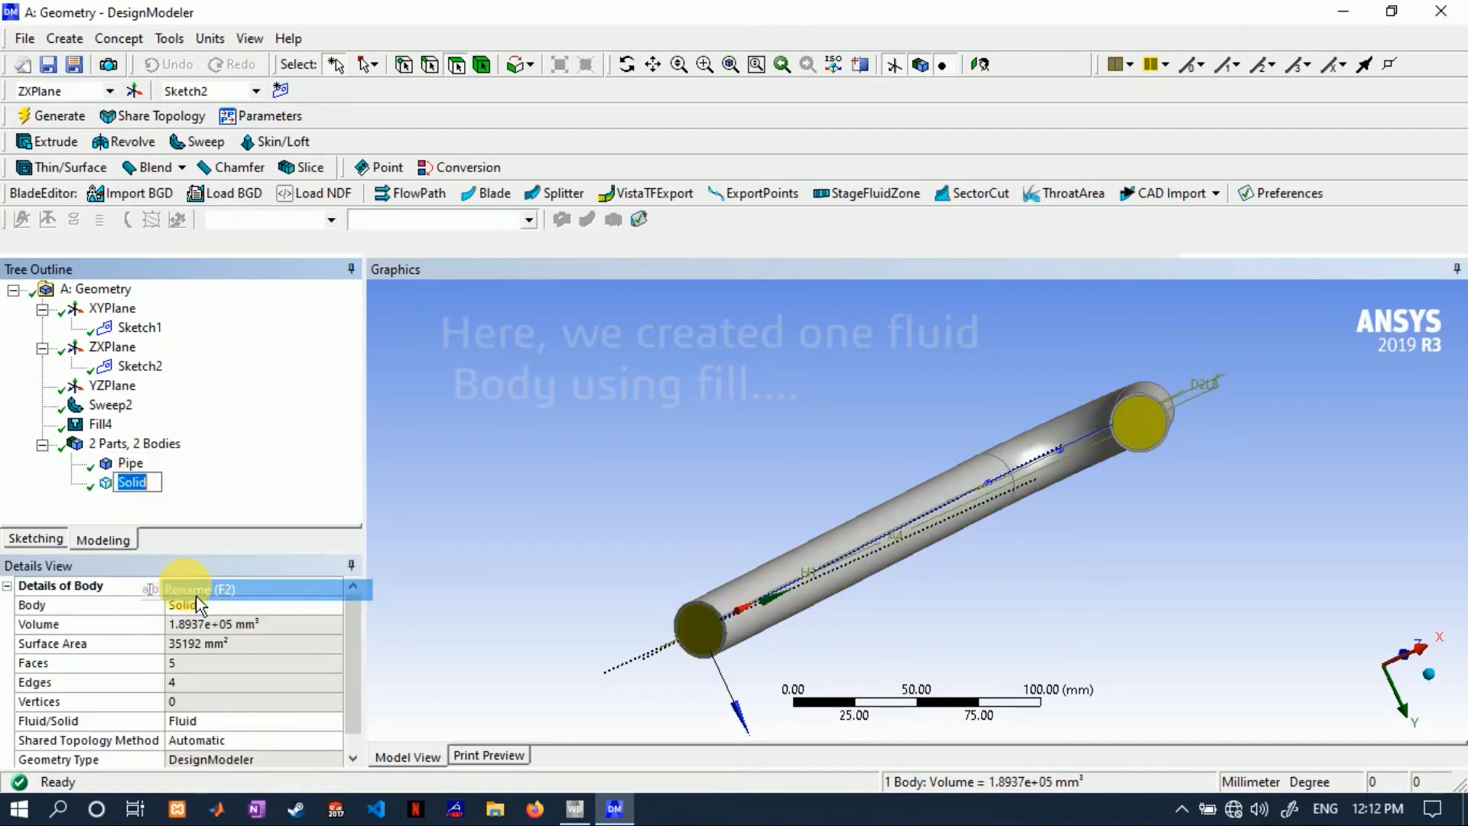
text(F)
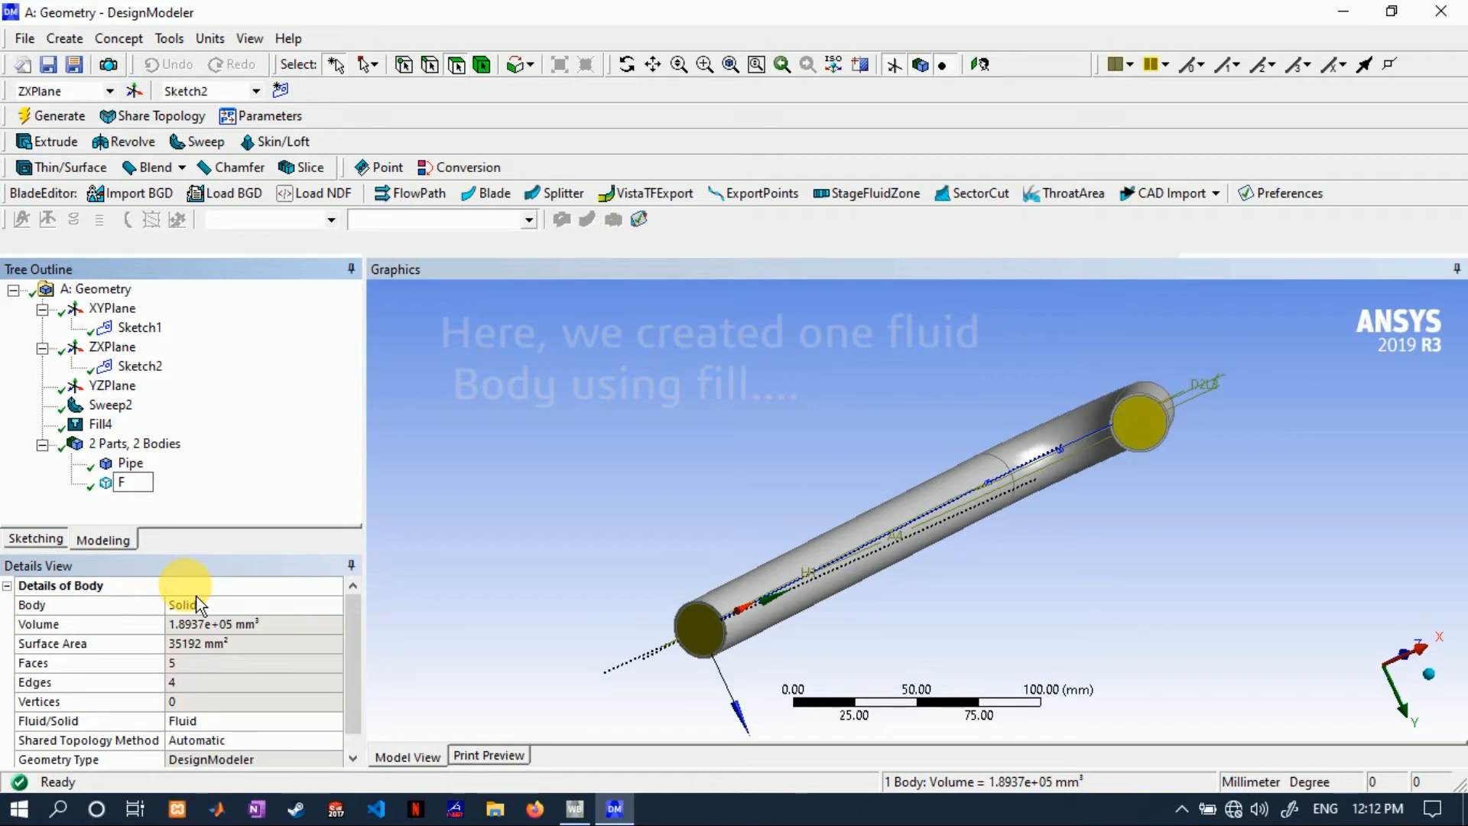
text(luid)
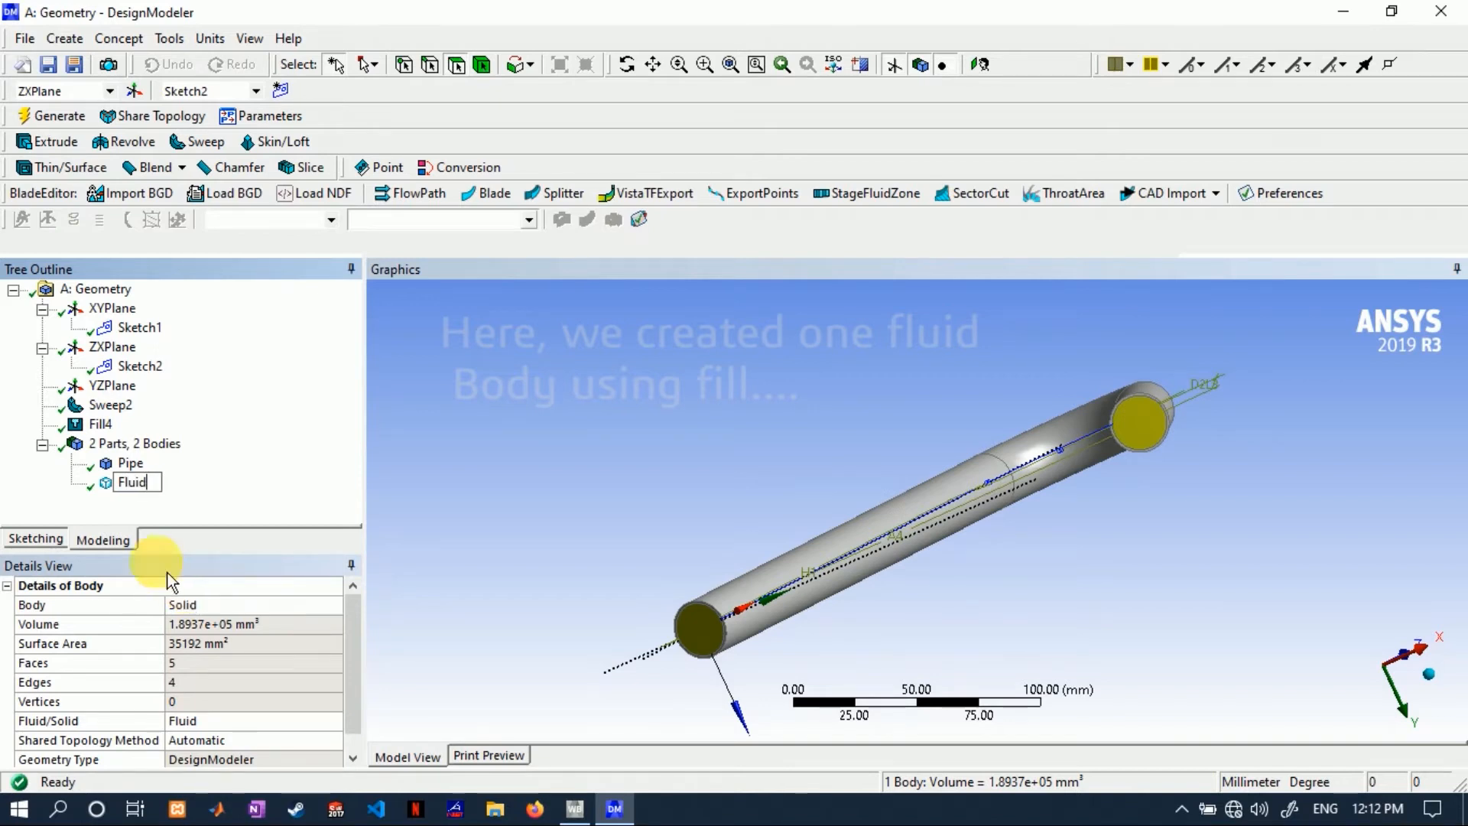
key(Return)
click(520, 497)
middle_drag(520, 497, 496, 524)
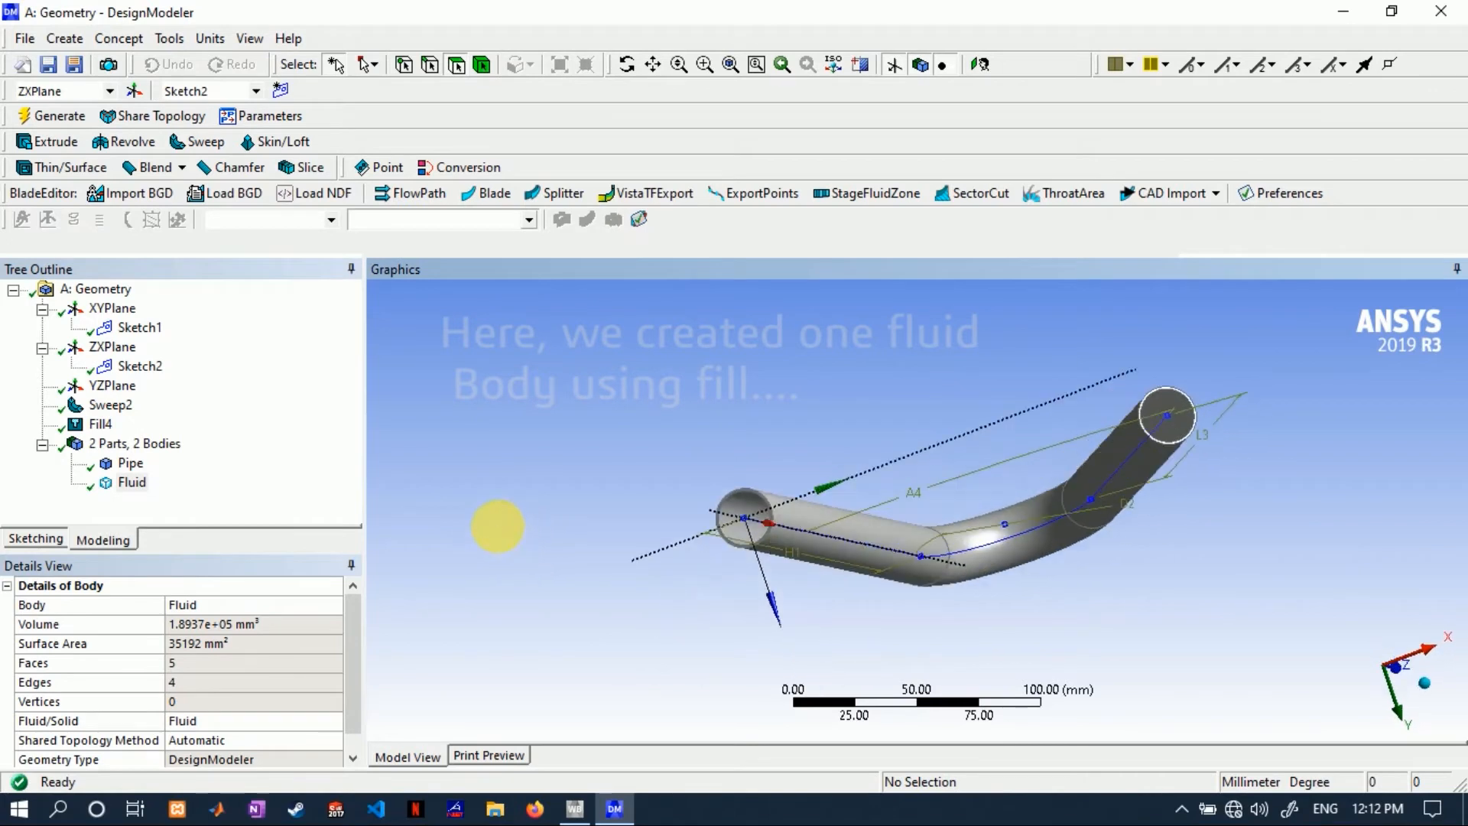
- Close DesignModeler and share the finished geometry with the Geometry cell of the Fluid Flow (Fluent) system
click(25, 38)
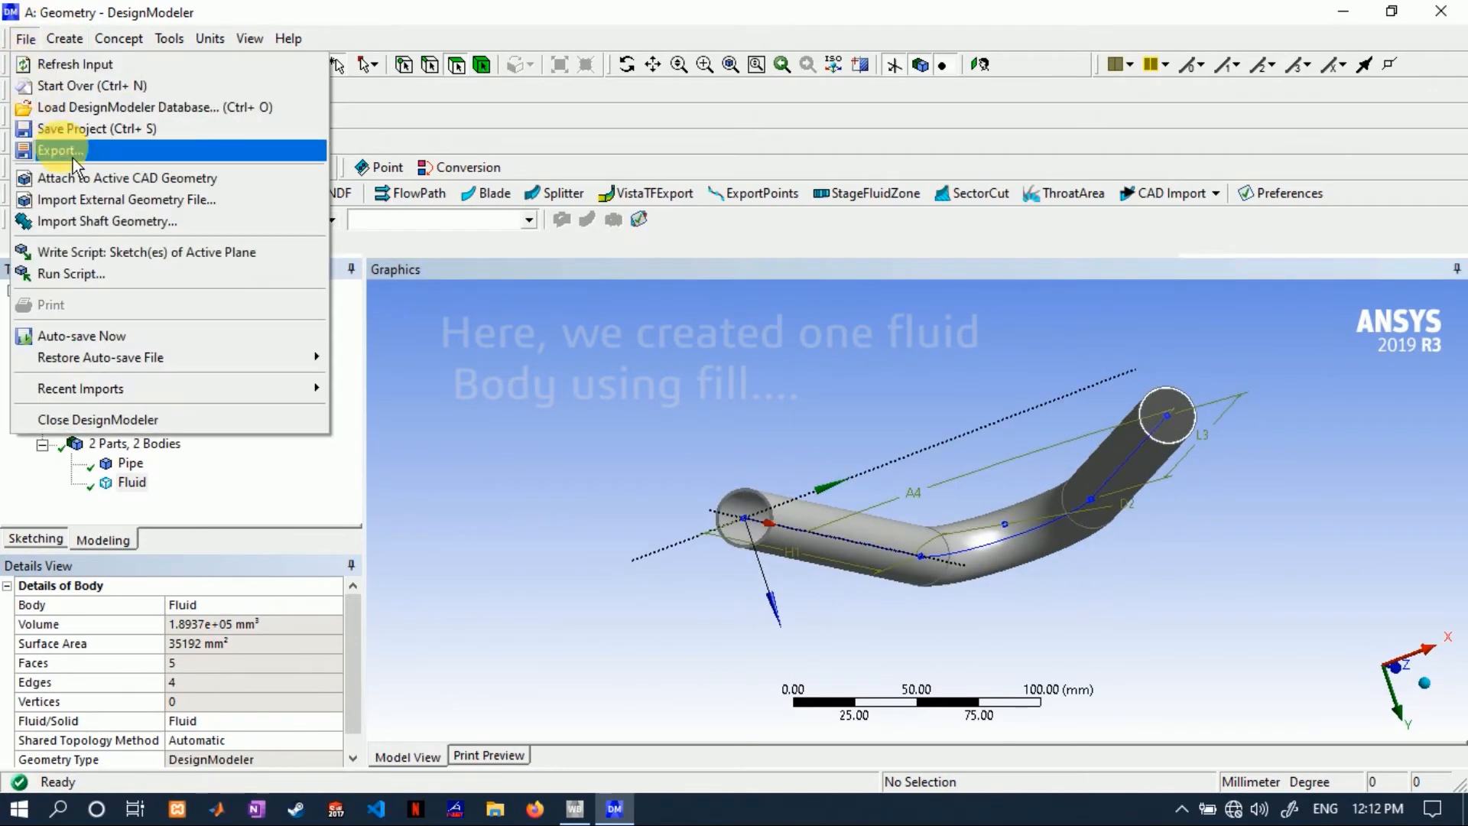
click(574, 405)
click(1443, 12)
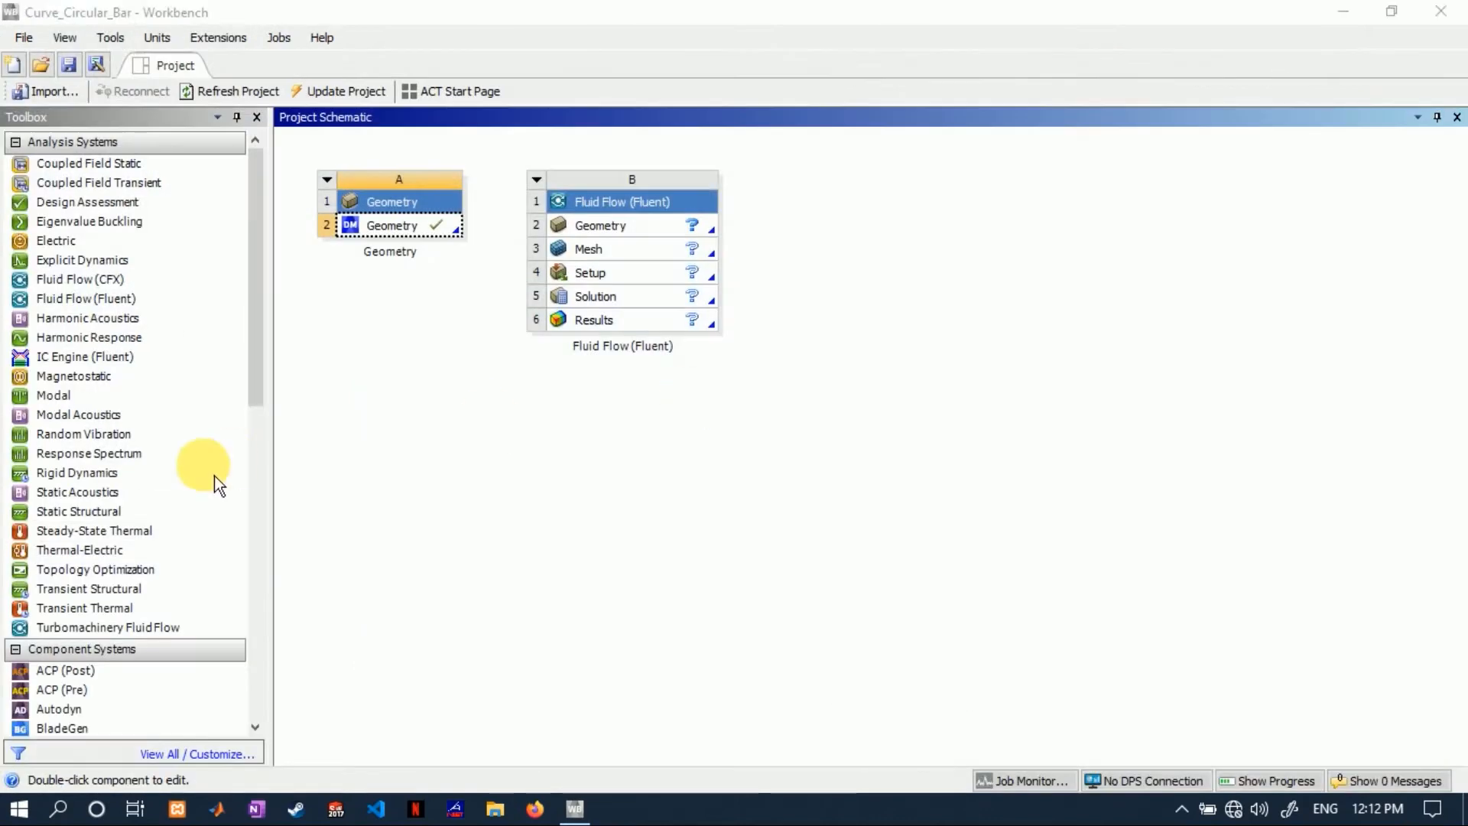
click(443, 404)
drag(406, 226, 589, 226)
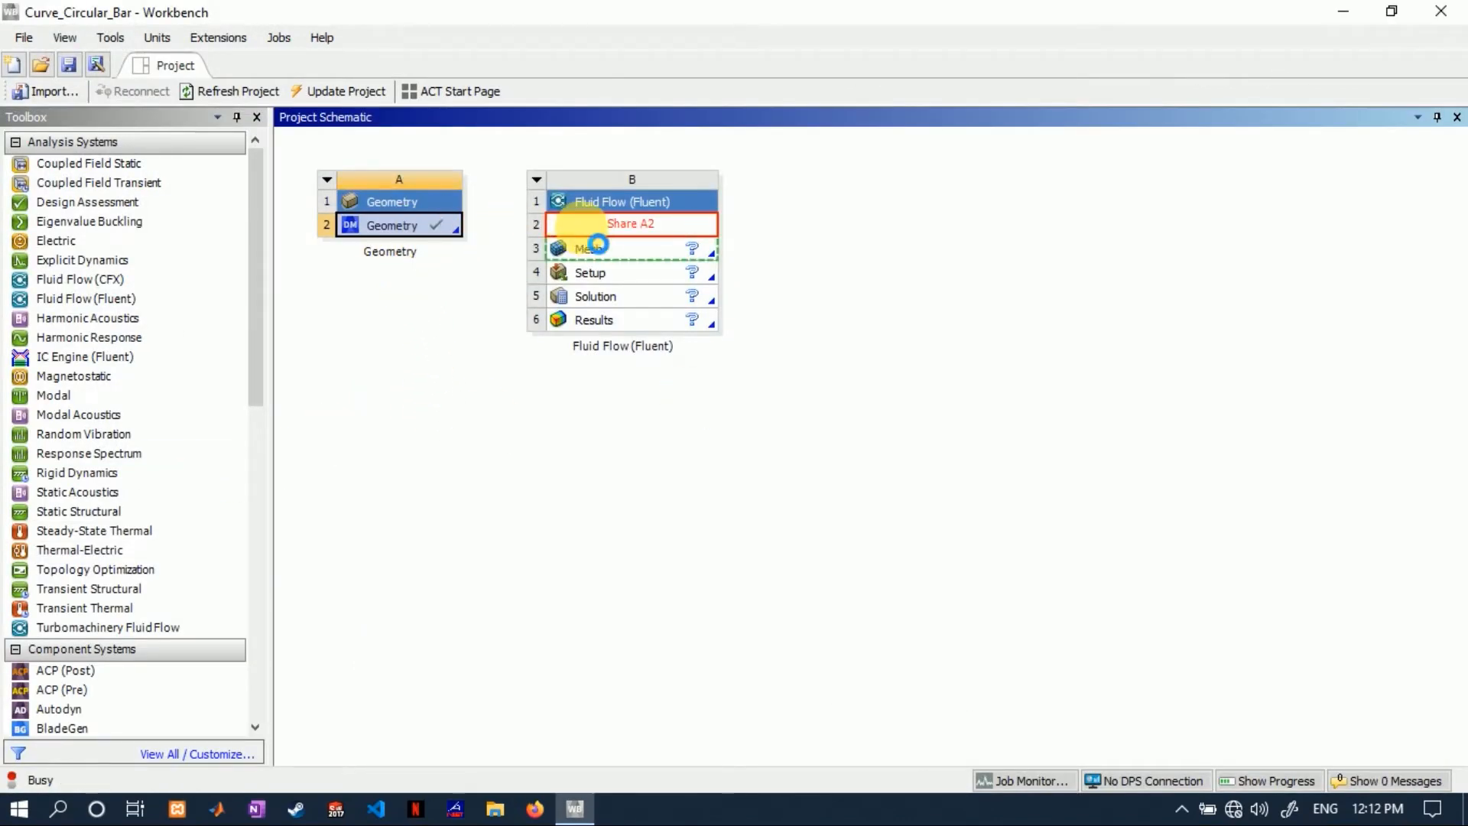
- Open the Fluent system's Mesh cell in Meshing and generate the mesh with the default CFD settings
click(584, 440)
click(608, 257)
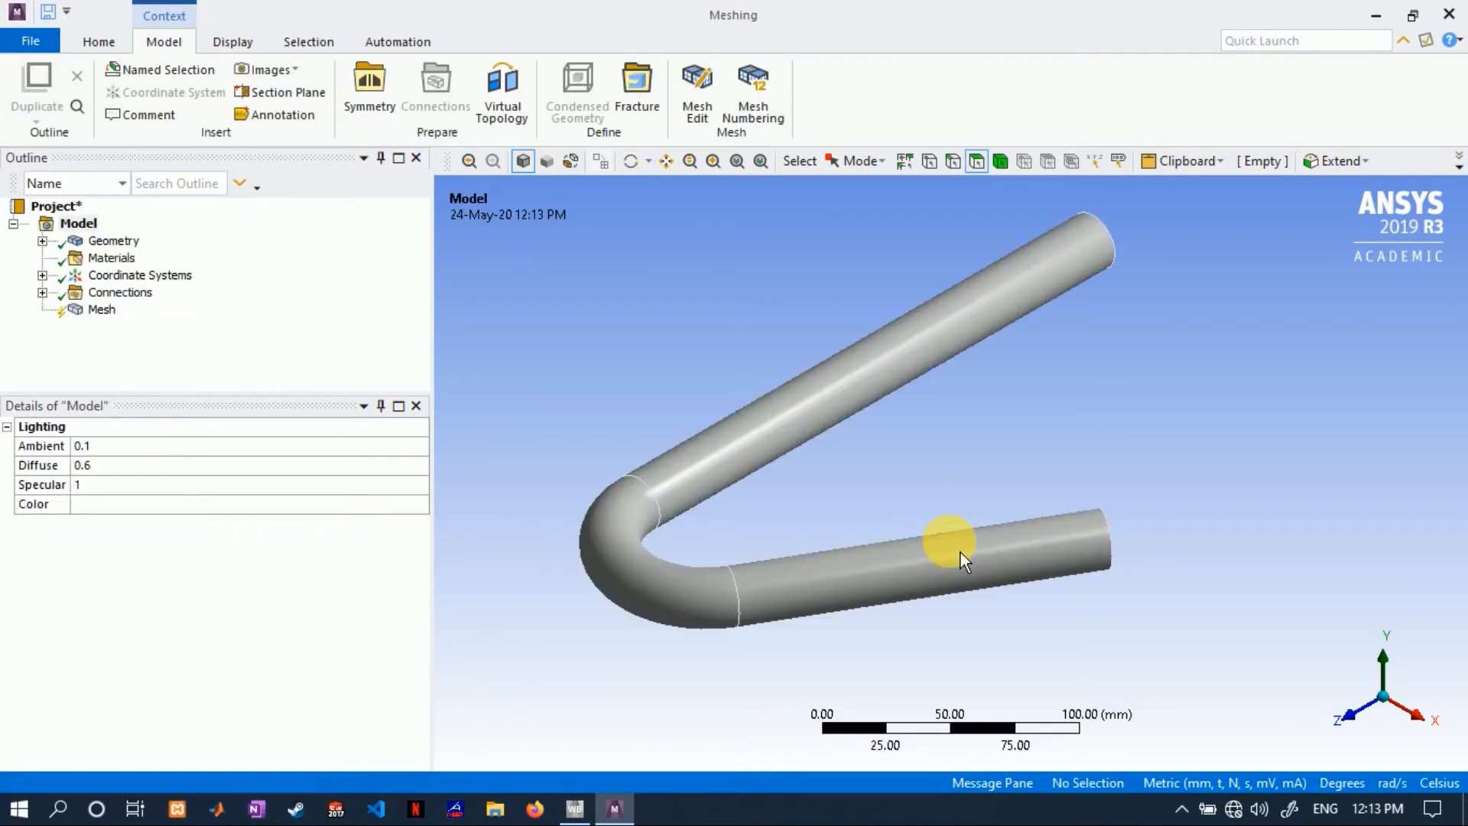
middle_drag(1107, 461, 790, 436)
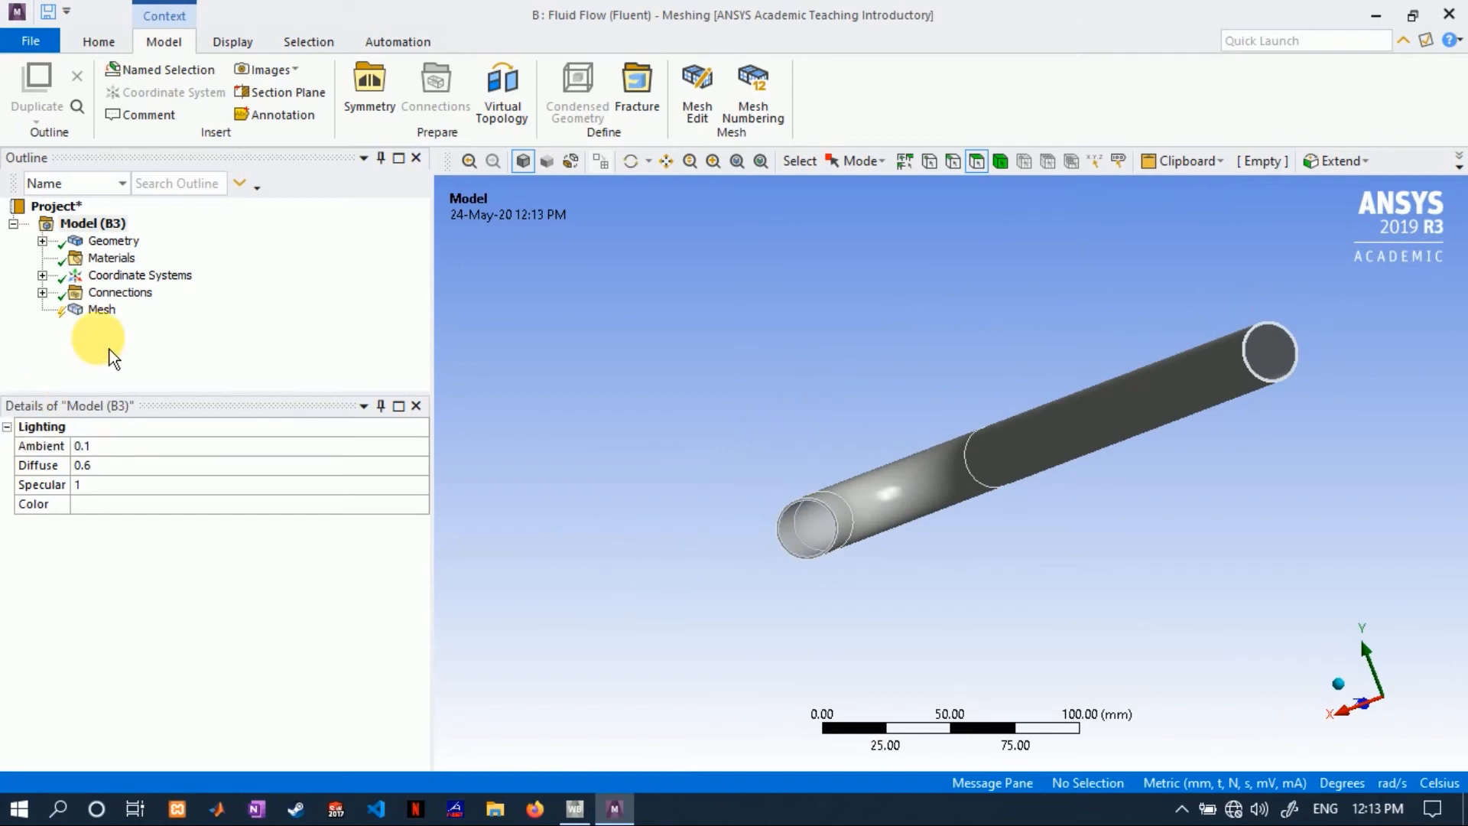
click(102, 310)
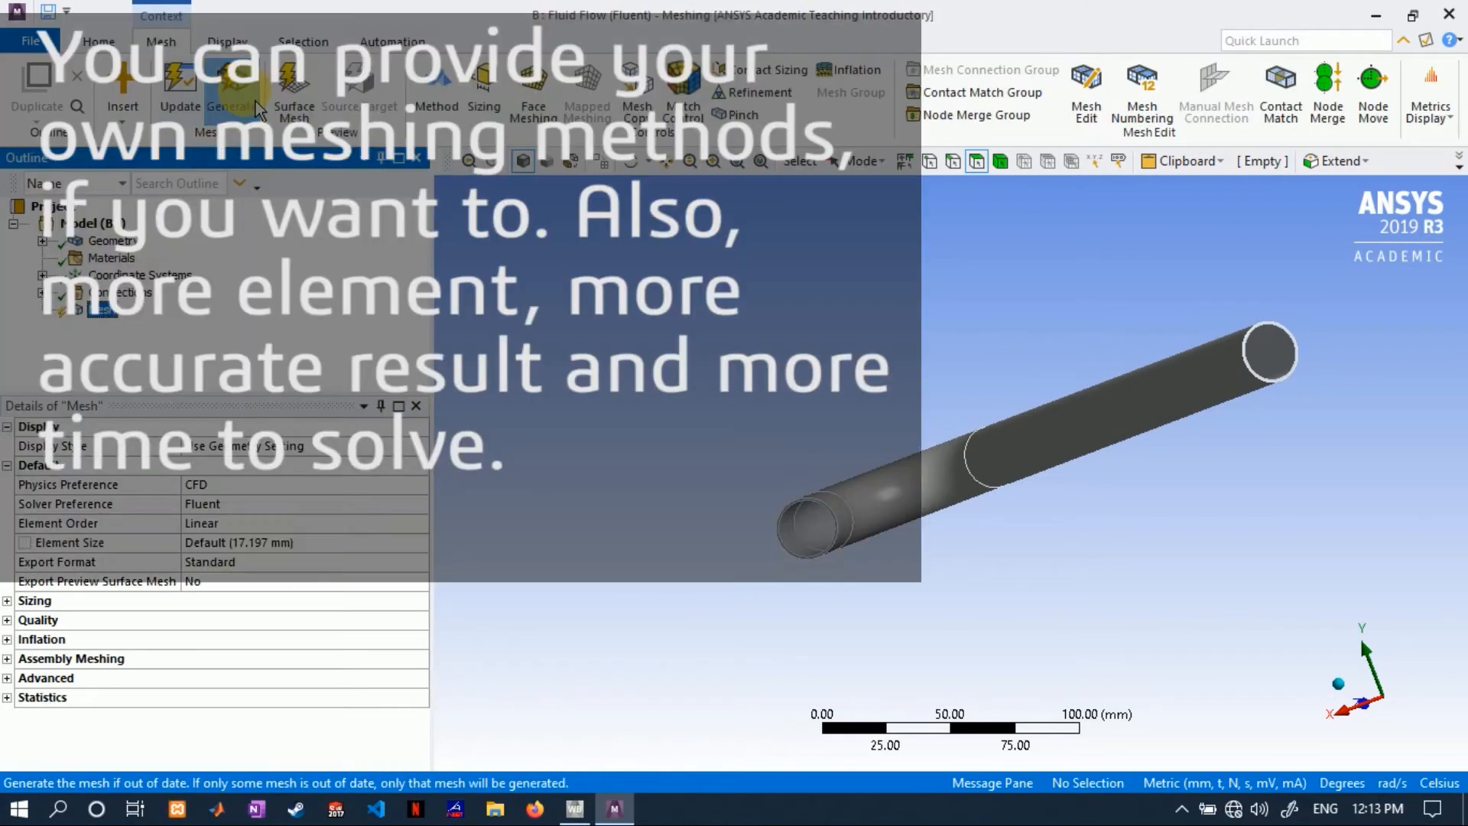
click(256, 102)
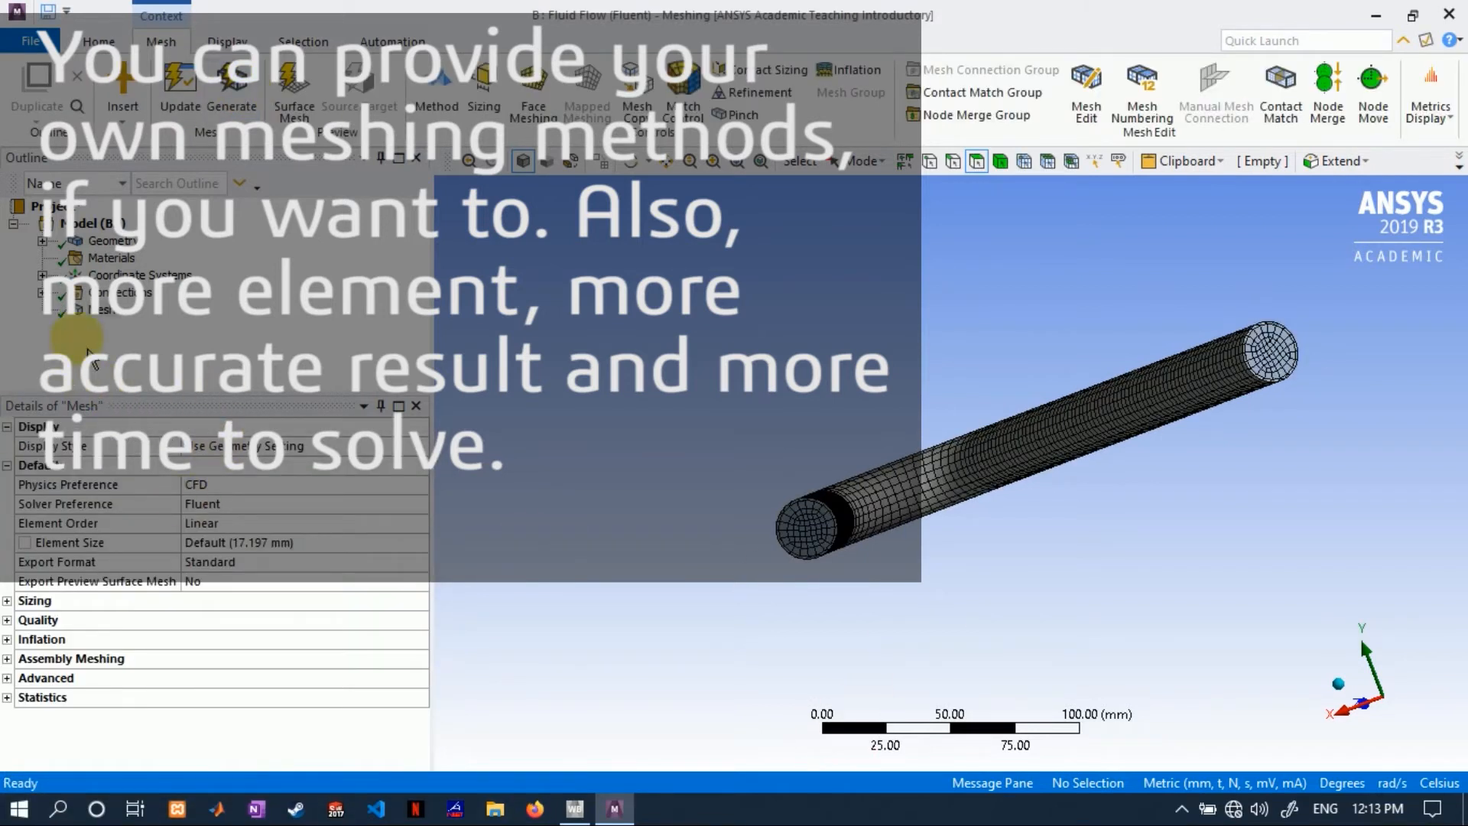
- Examine the mesh at the pipe's end and check its node and element statistics
middle_drag(954, 488, 567, 482)
scroll(681, 406, up, 1)
scroll(625, 327, up, 1)
scroll(625, 327, down, 1)
scroll(694, 390, up, 1)
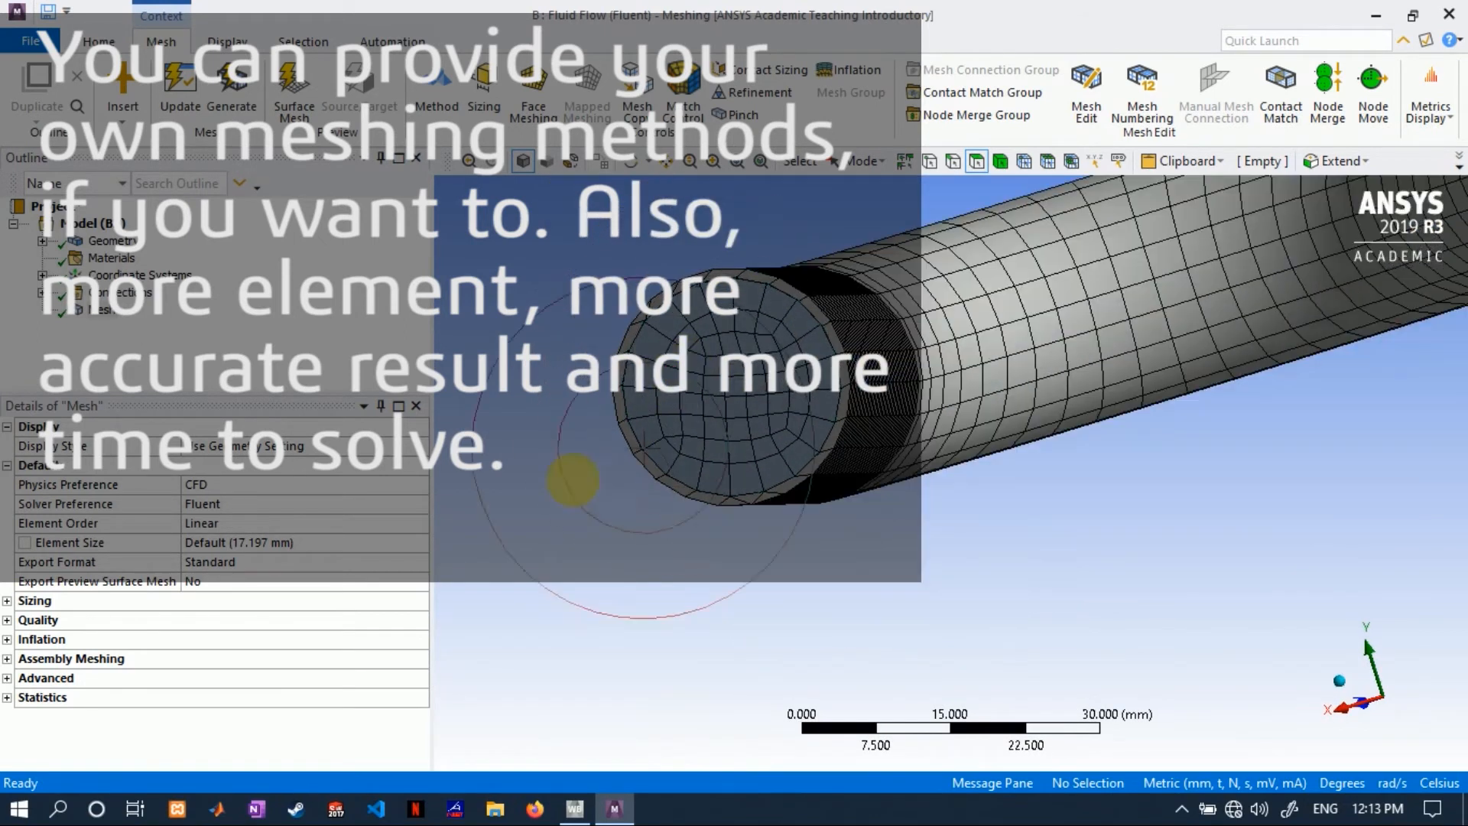
double_click(23, 702)
click(201, 736)
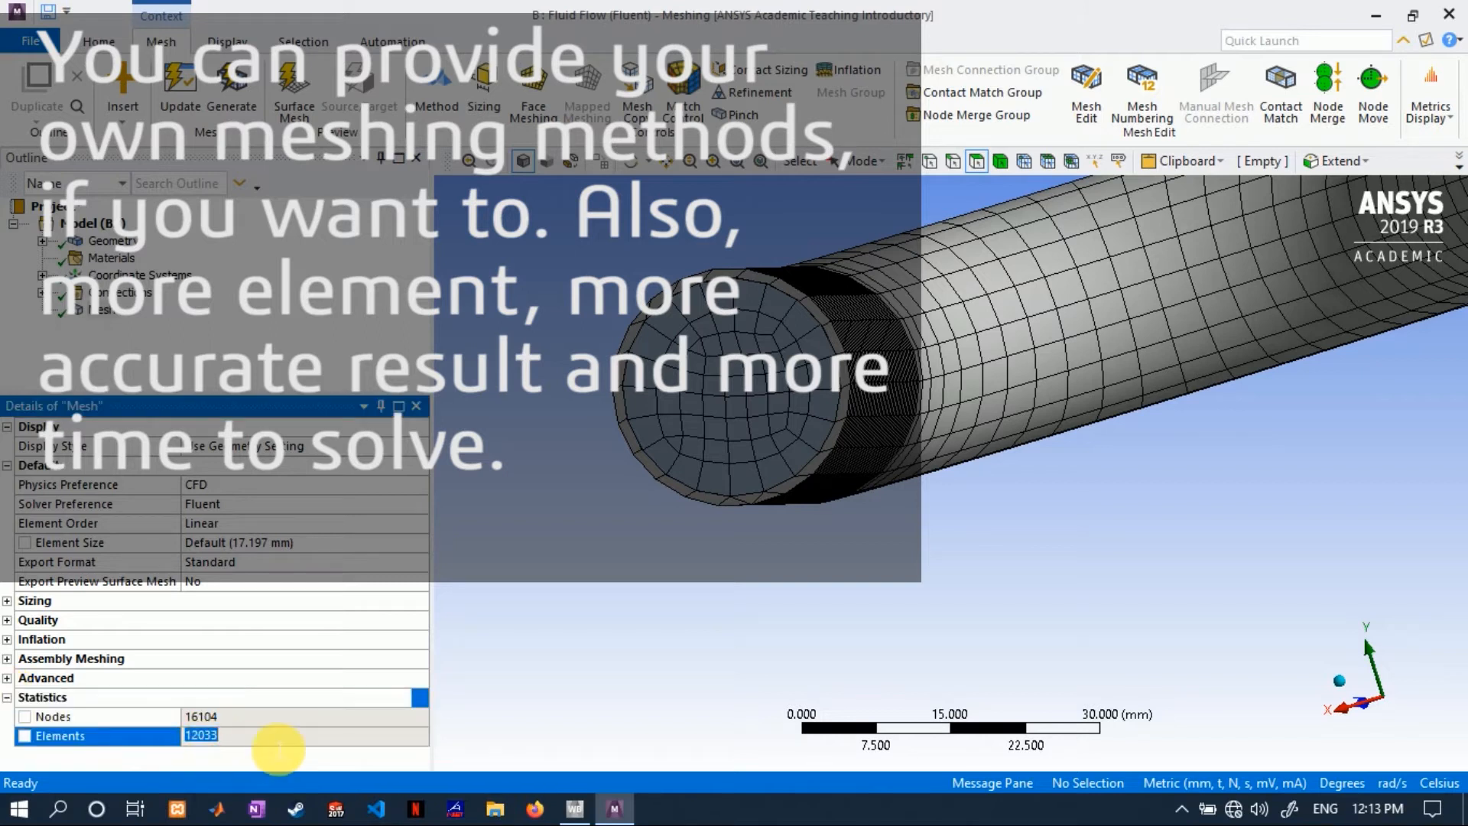
click(558, 673)
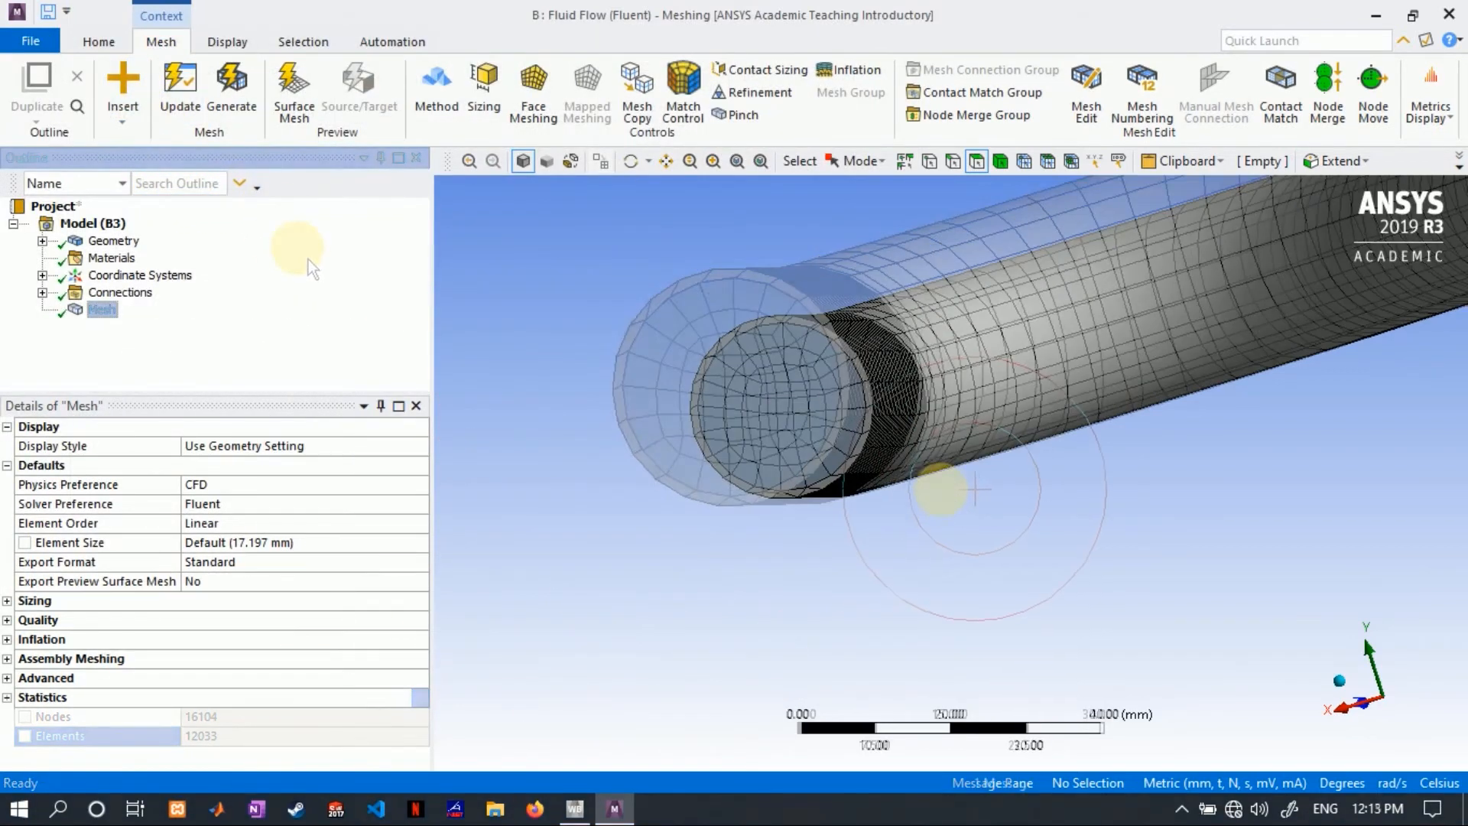
- Create a named selection called Inlet on the fluid body's near end face
scroll(943, 499, down, 2)
middle_drag(793, 357, 736, 371)
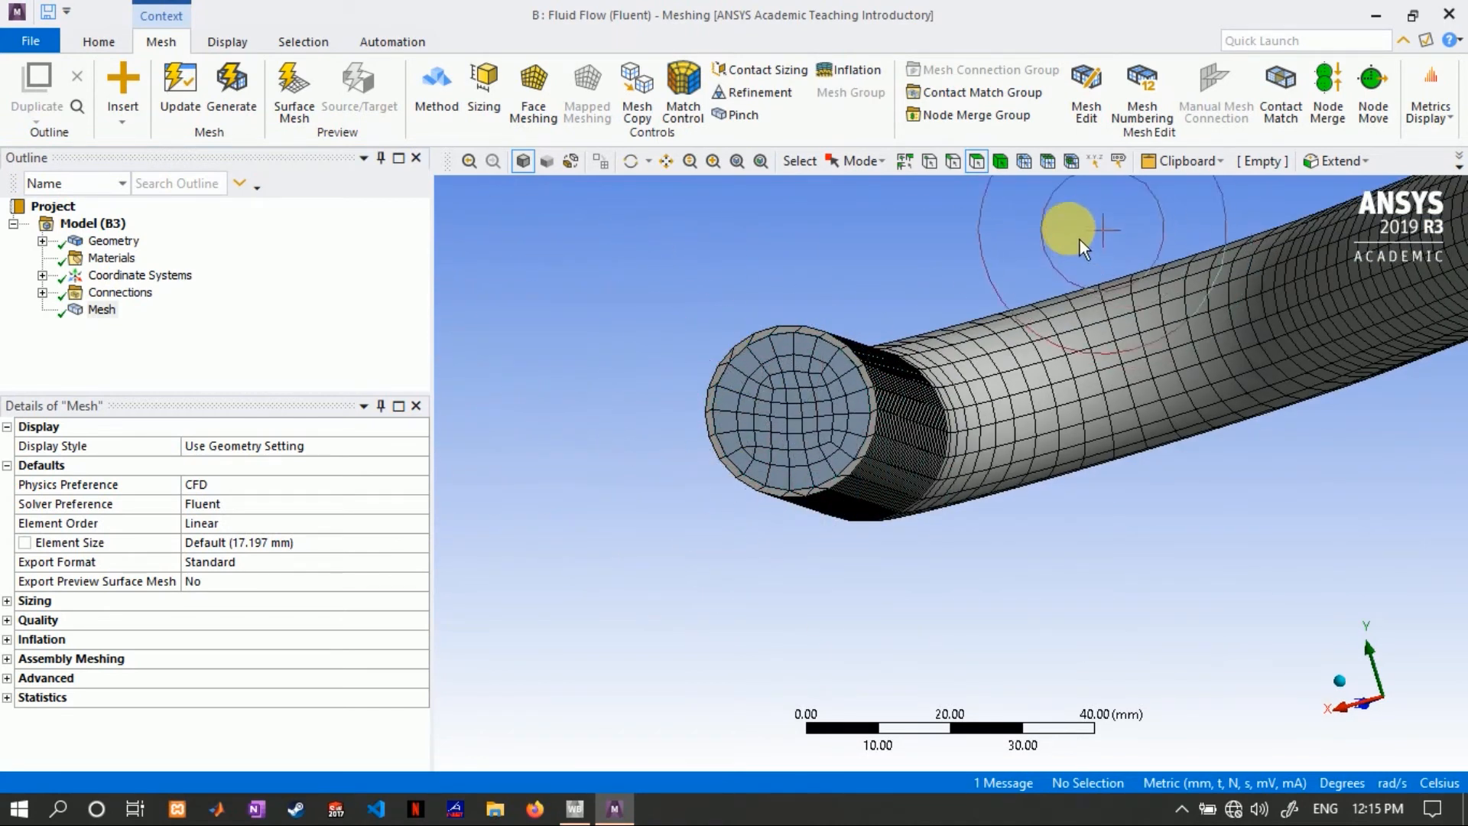
click(788, 412)
right_click(799, 420)
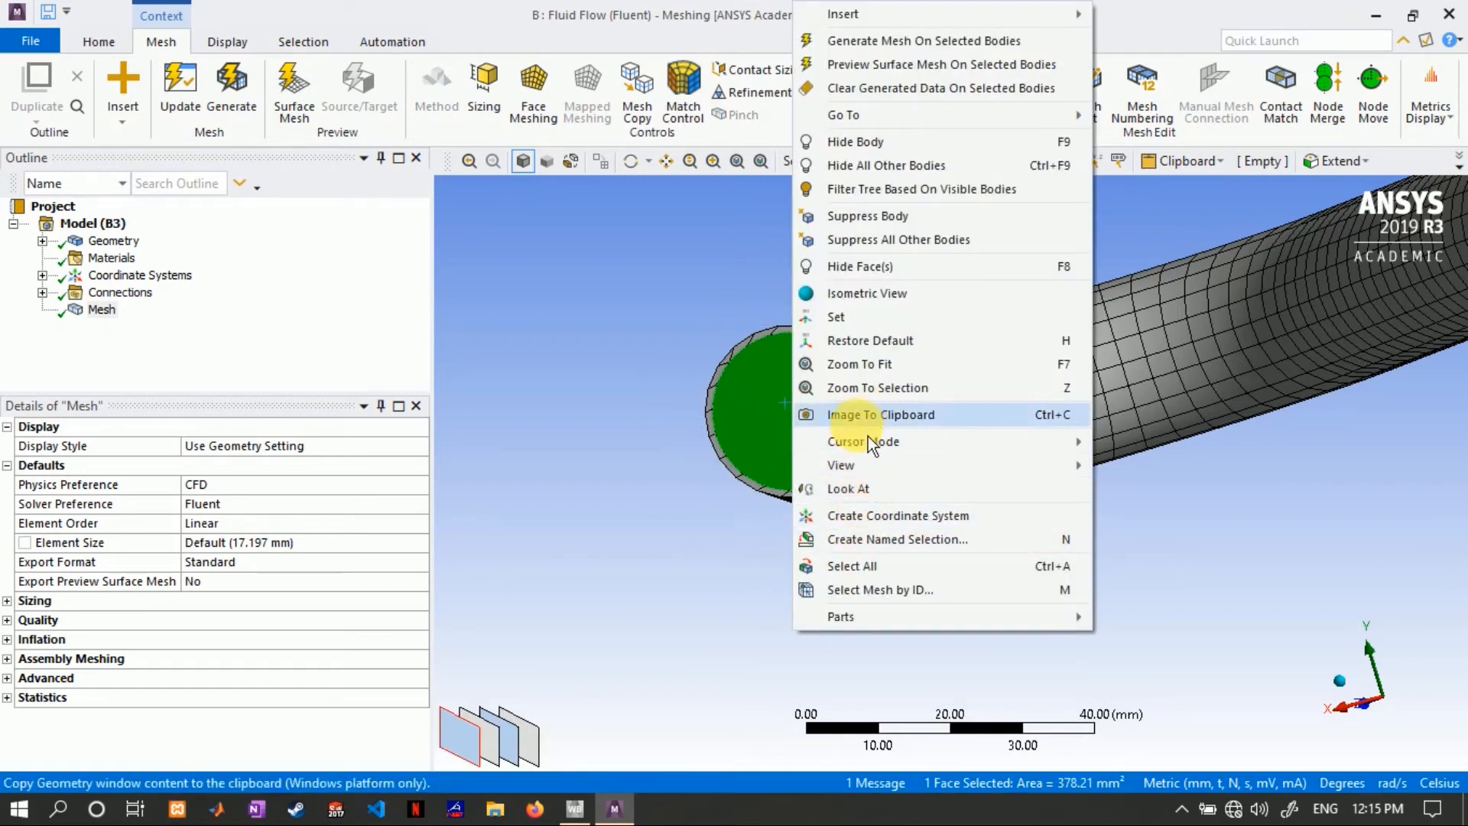
click(876, 544)
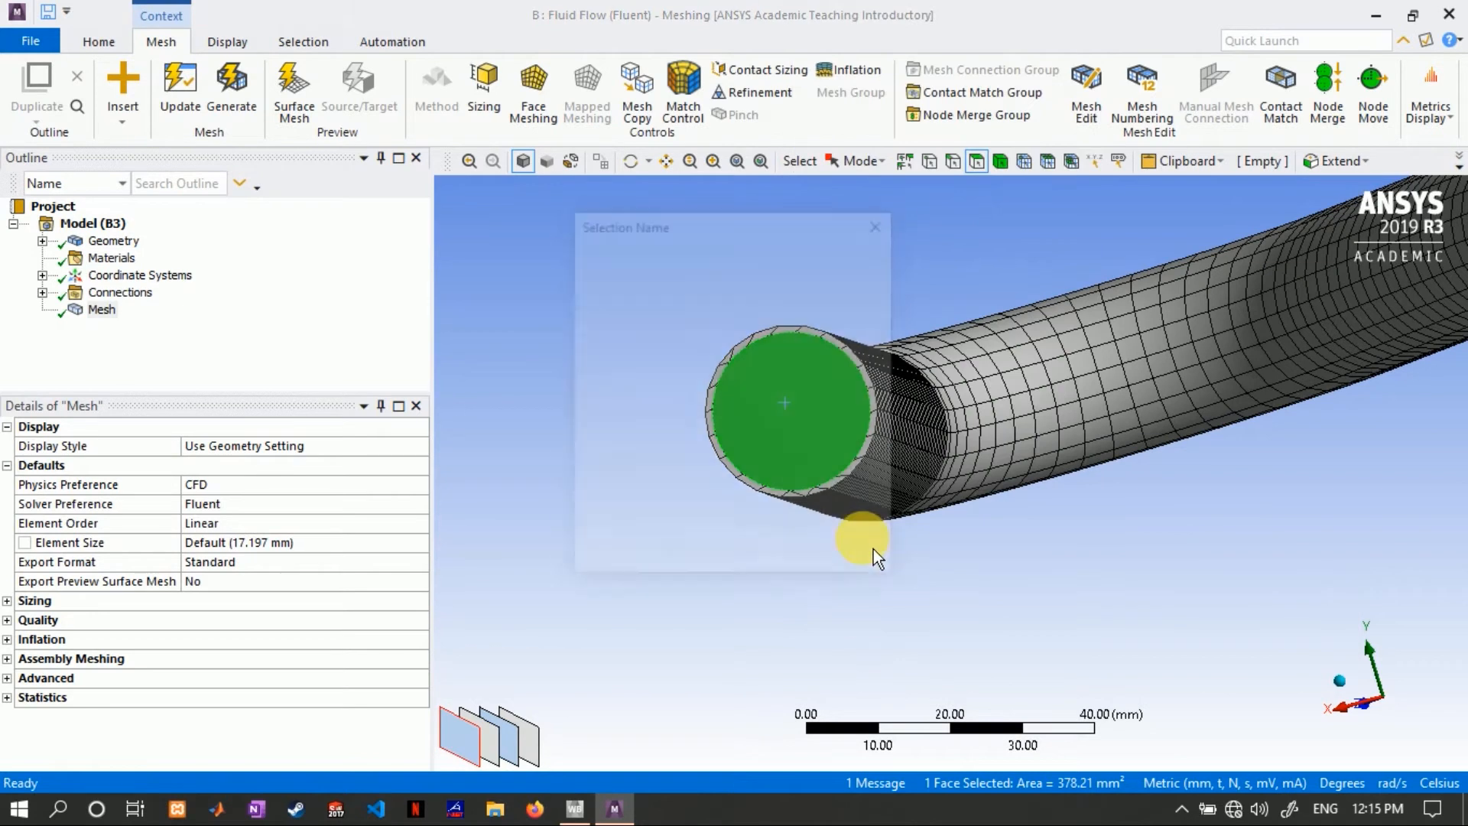
drag(667, 283, 586, 276)
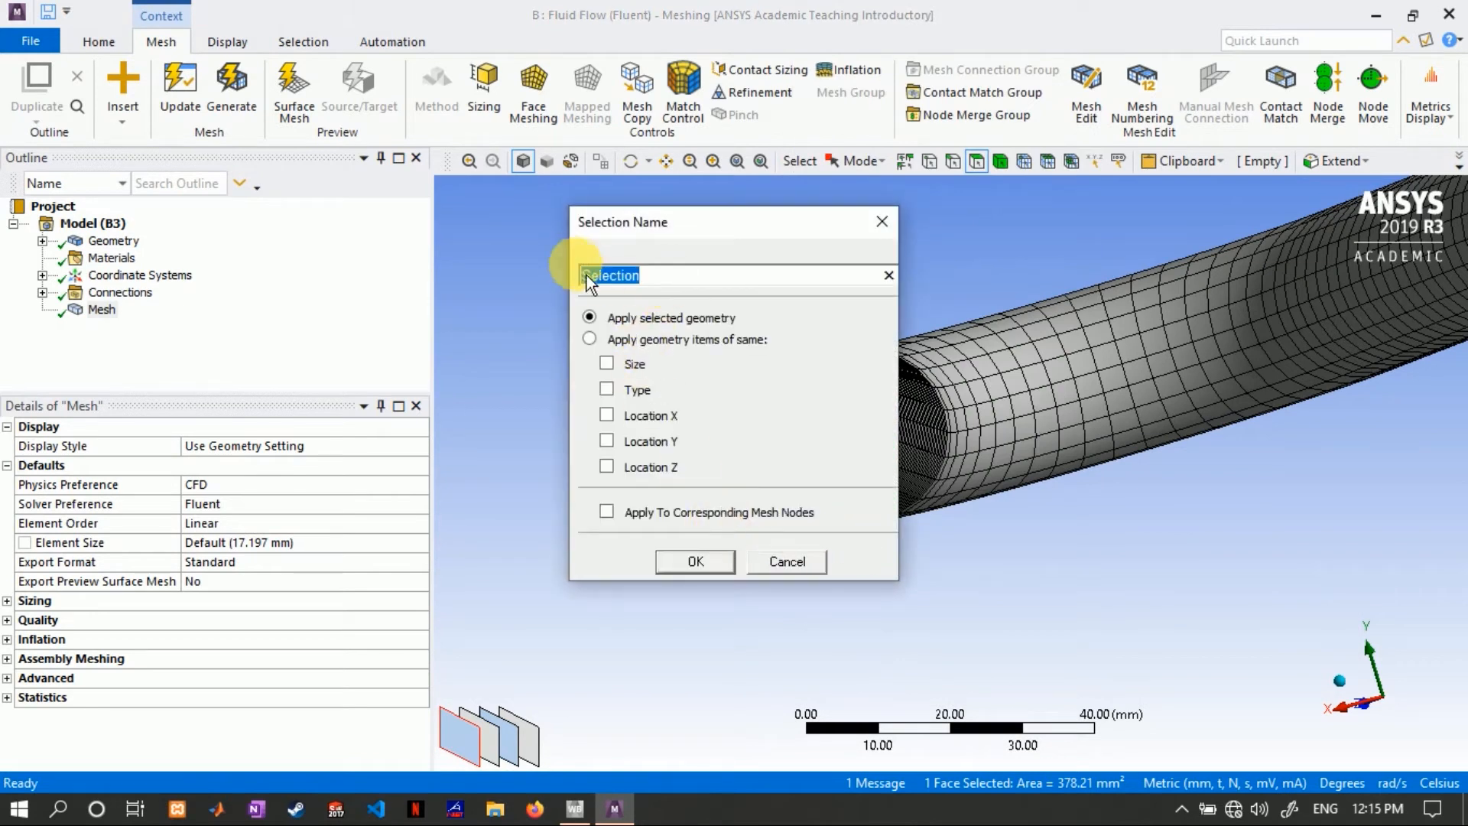
key(BackSpace)
click(695, 561)
click(788, 561)
- Create a named selection called Outlet on the fluid body's opposite end face
scroll(815, 554, down, 5)
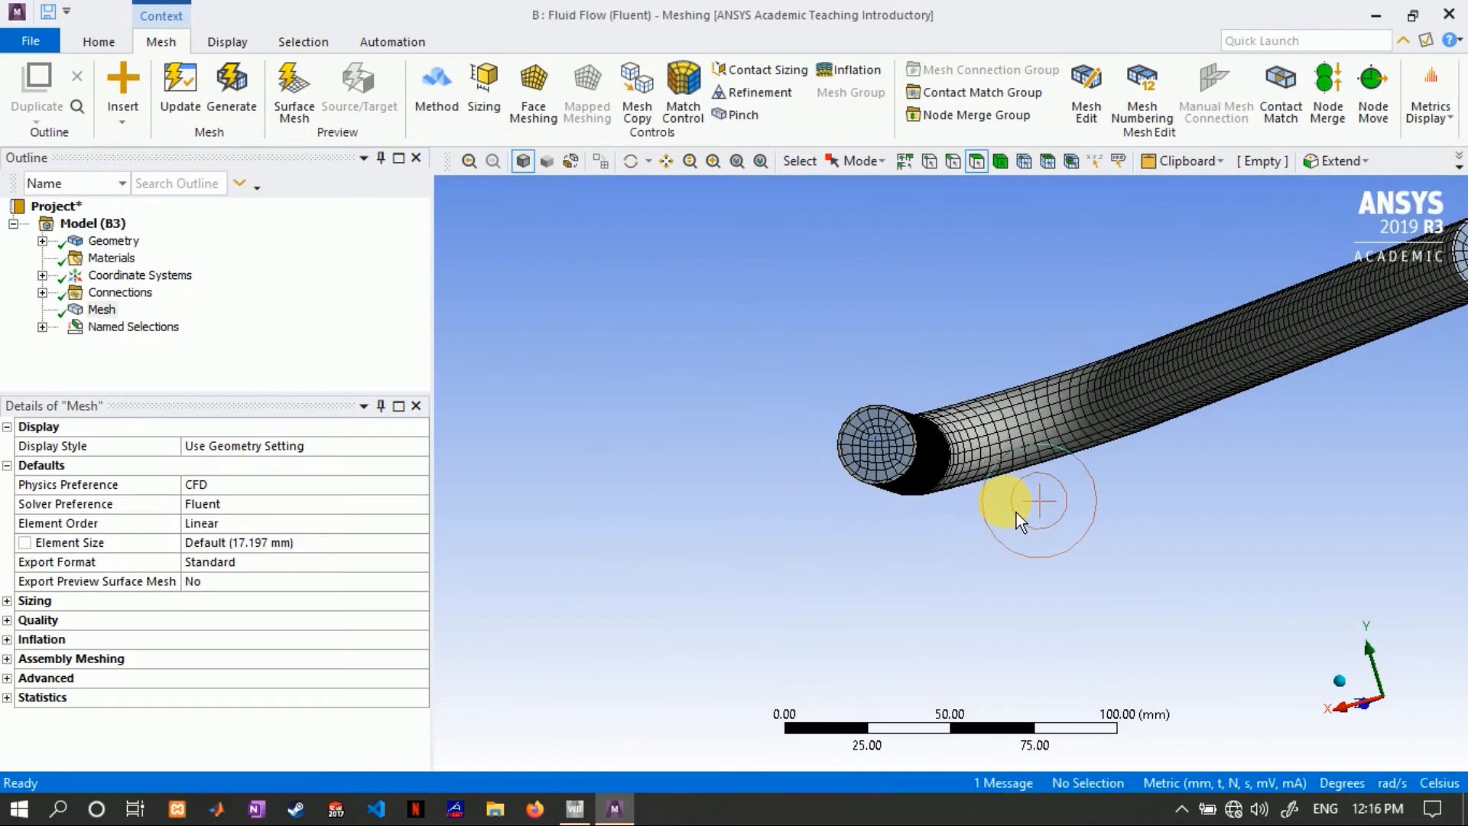
middle_drag(1016, 512, 1246, 342)
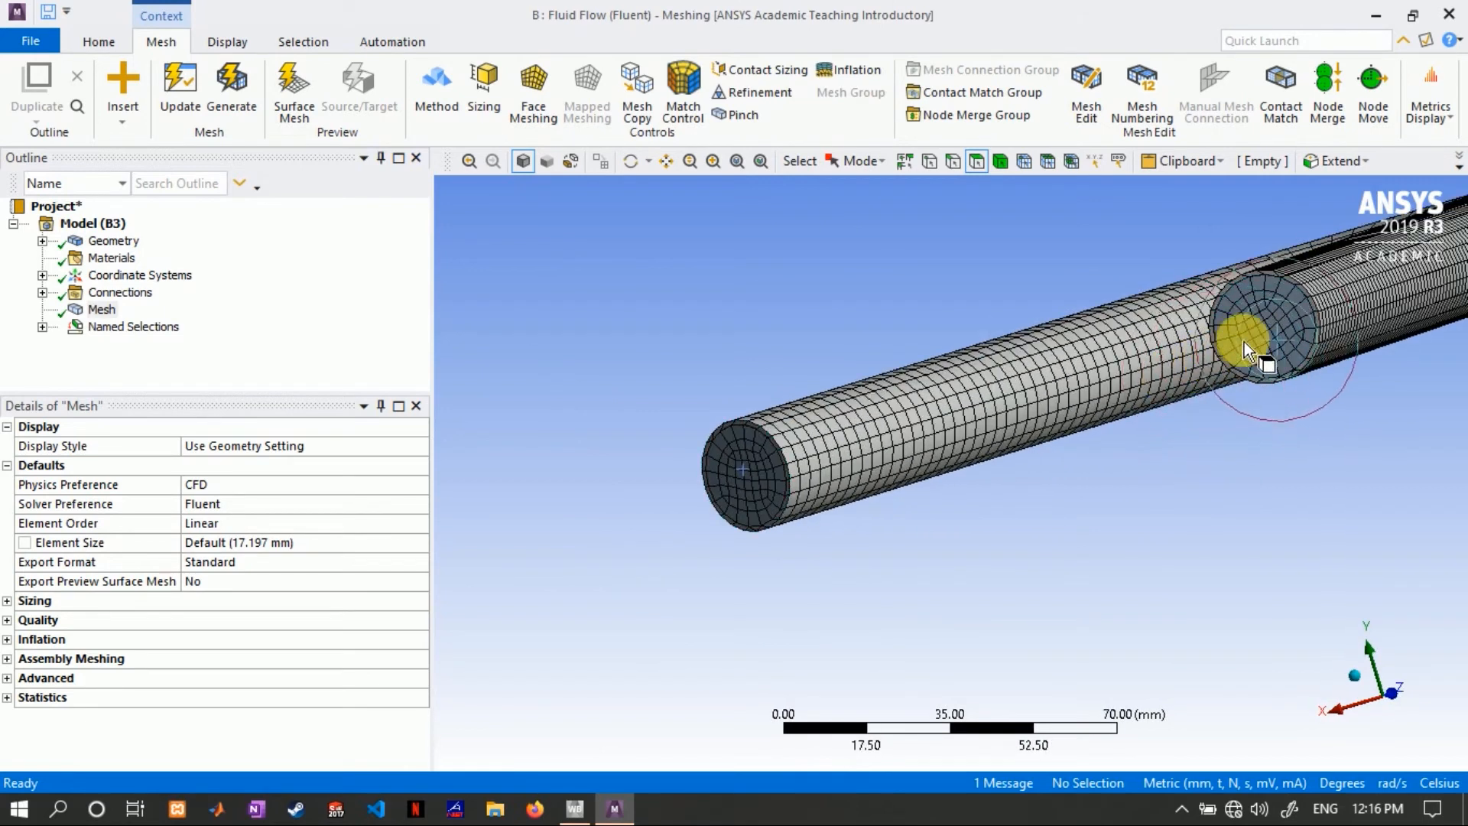
click(1245, 342)
right_click(1279, 332)
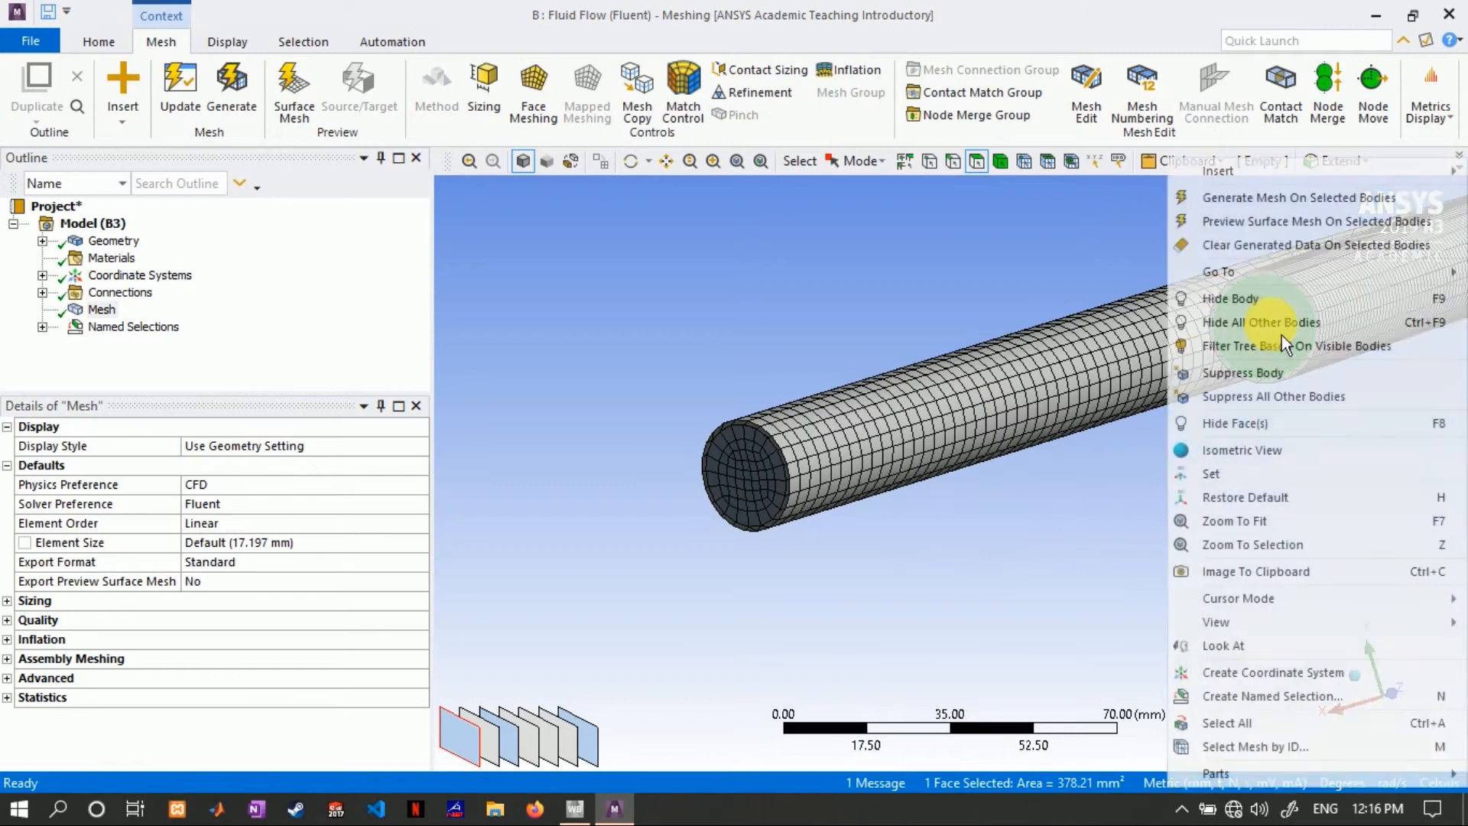
click(1237, 696)
text(Oul)
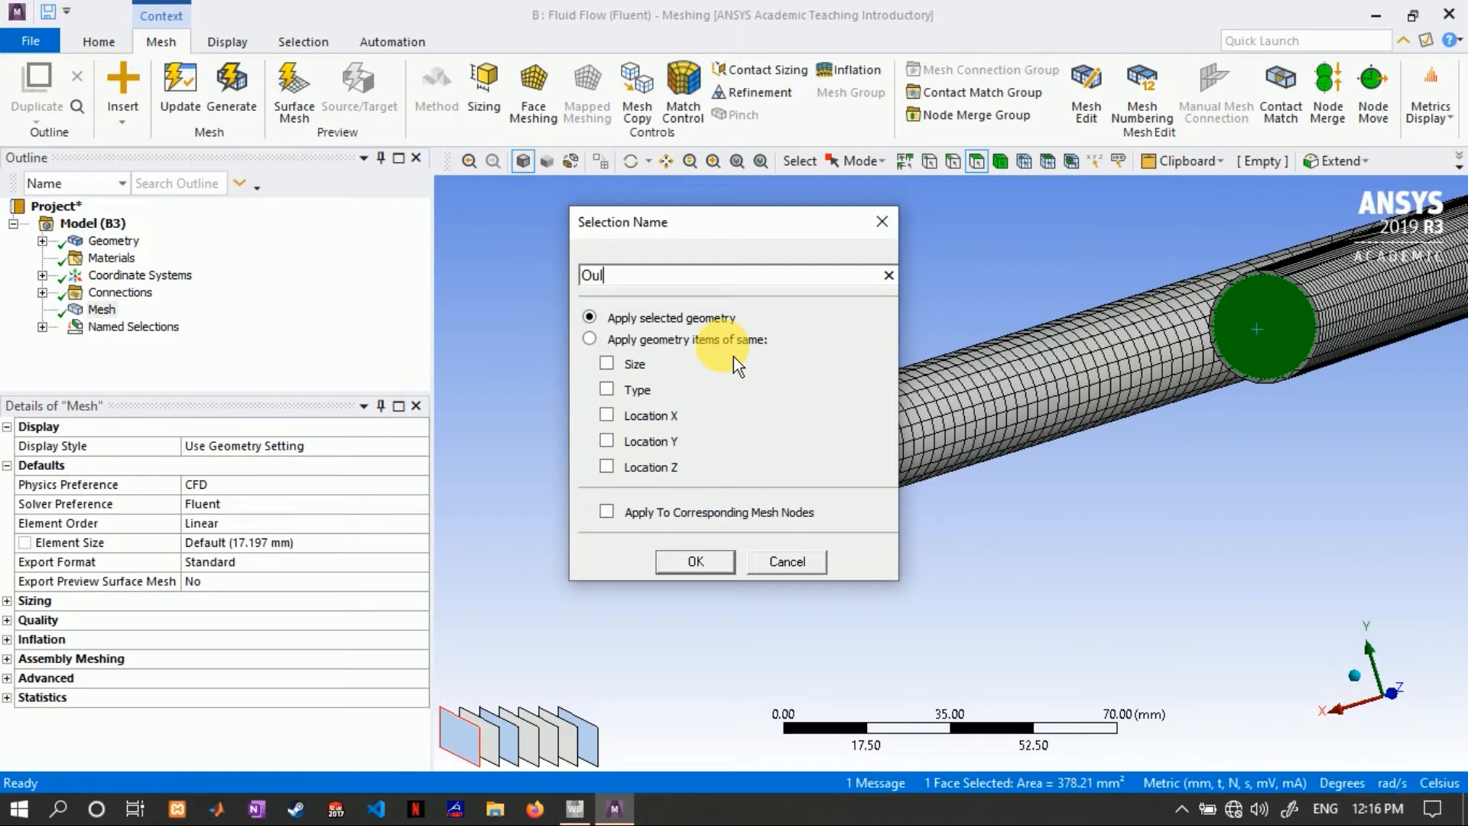
key(BackSpace)
text(tlet)
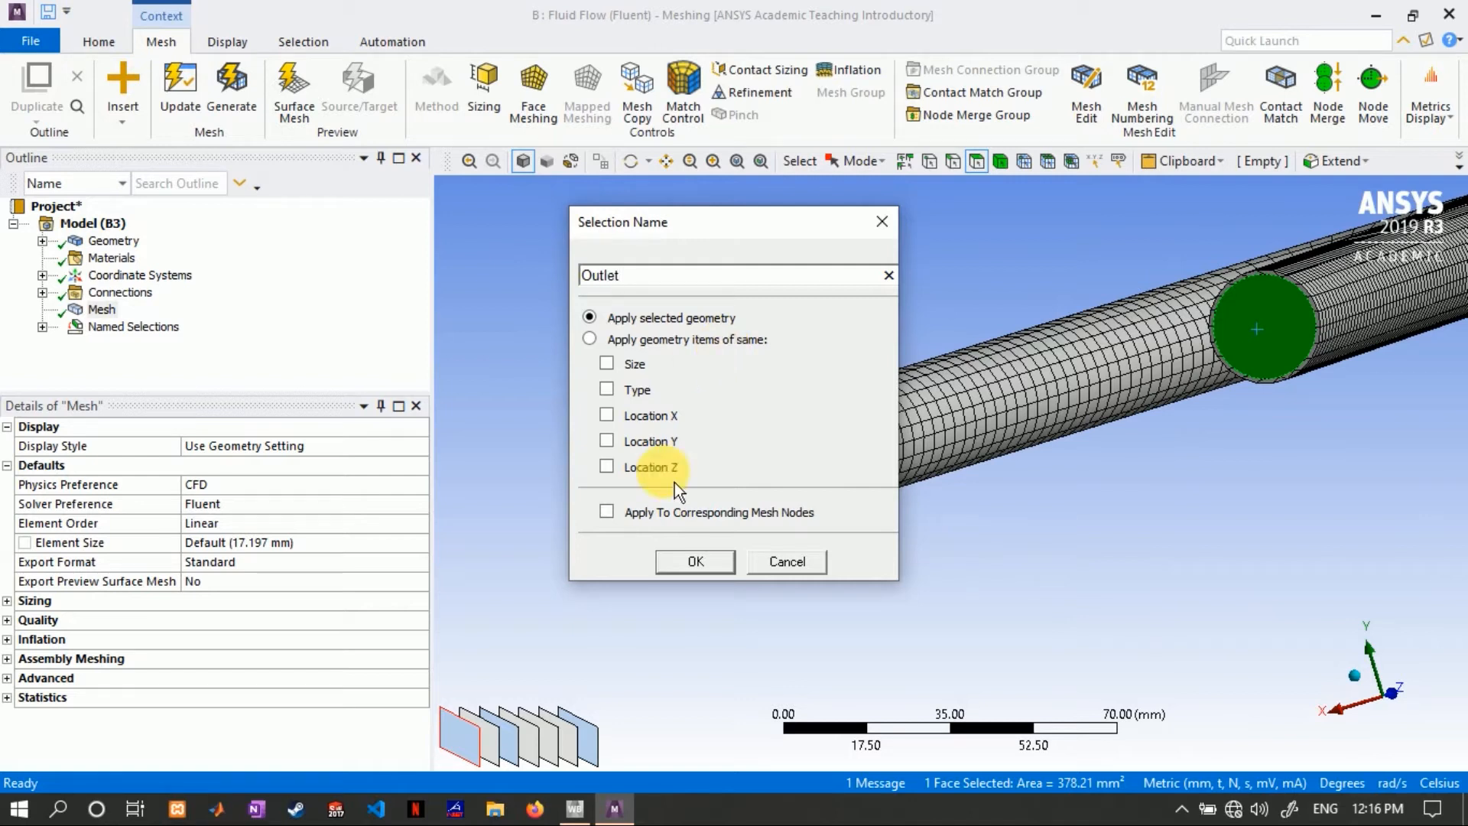
click(676, 562)
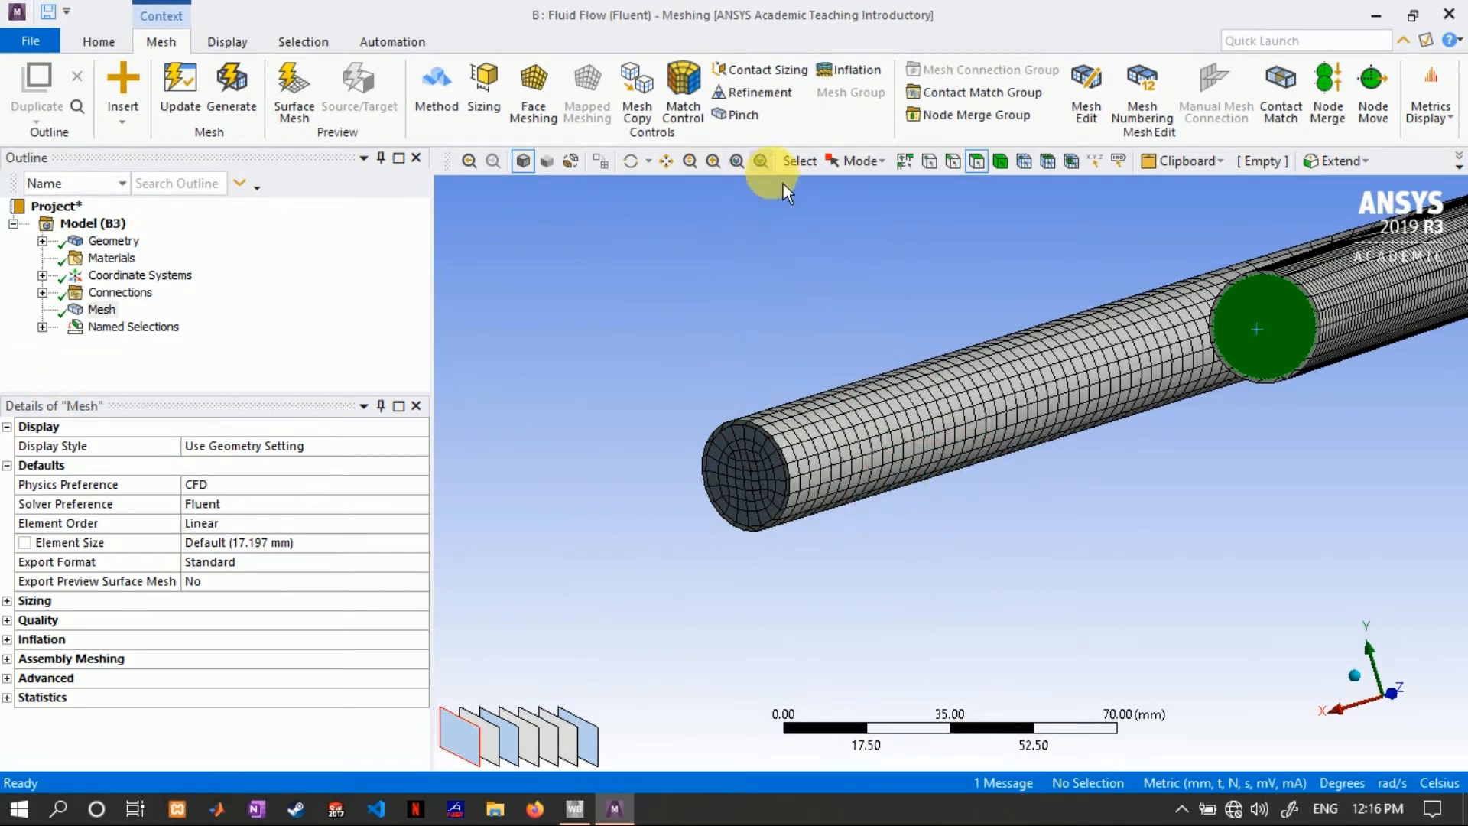
- Switch to body selection and create a named selection called Fluid_Domian from the inner fluid body
click(1003, 171)
click(1260, 345)
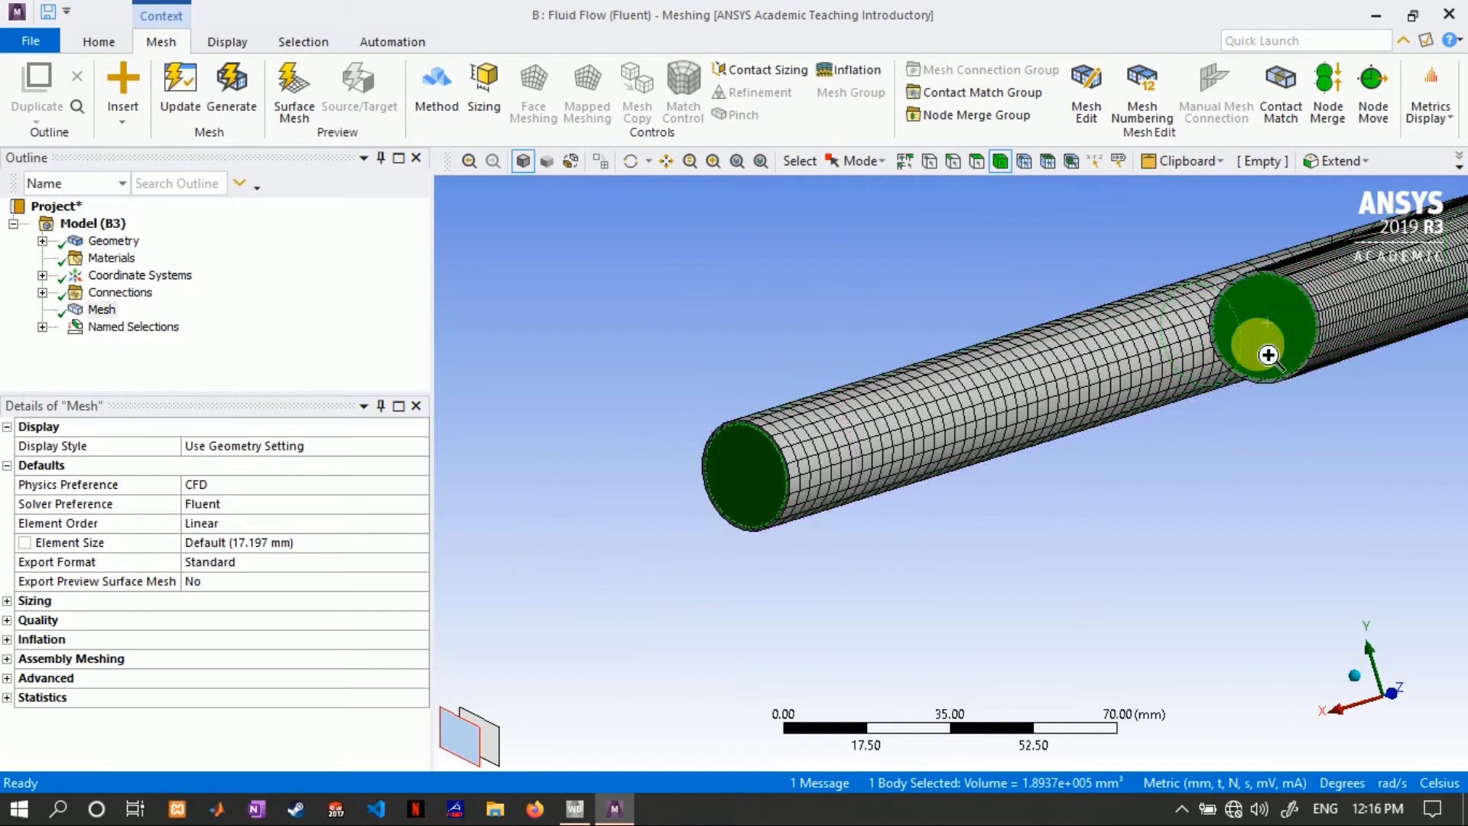
right_click(1268, 354)
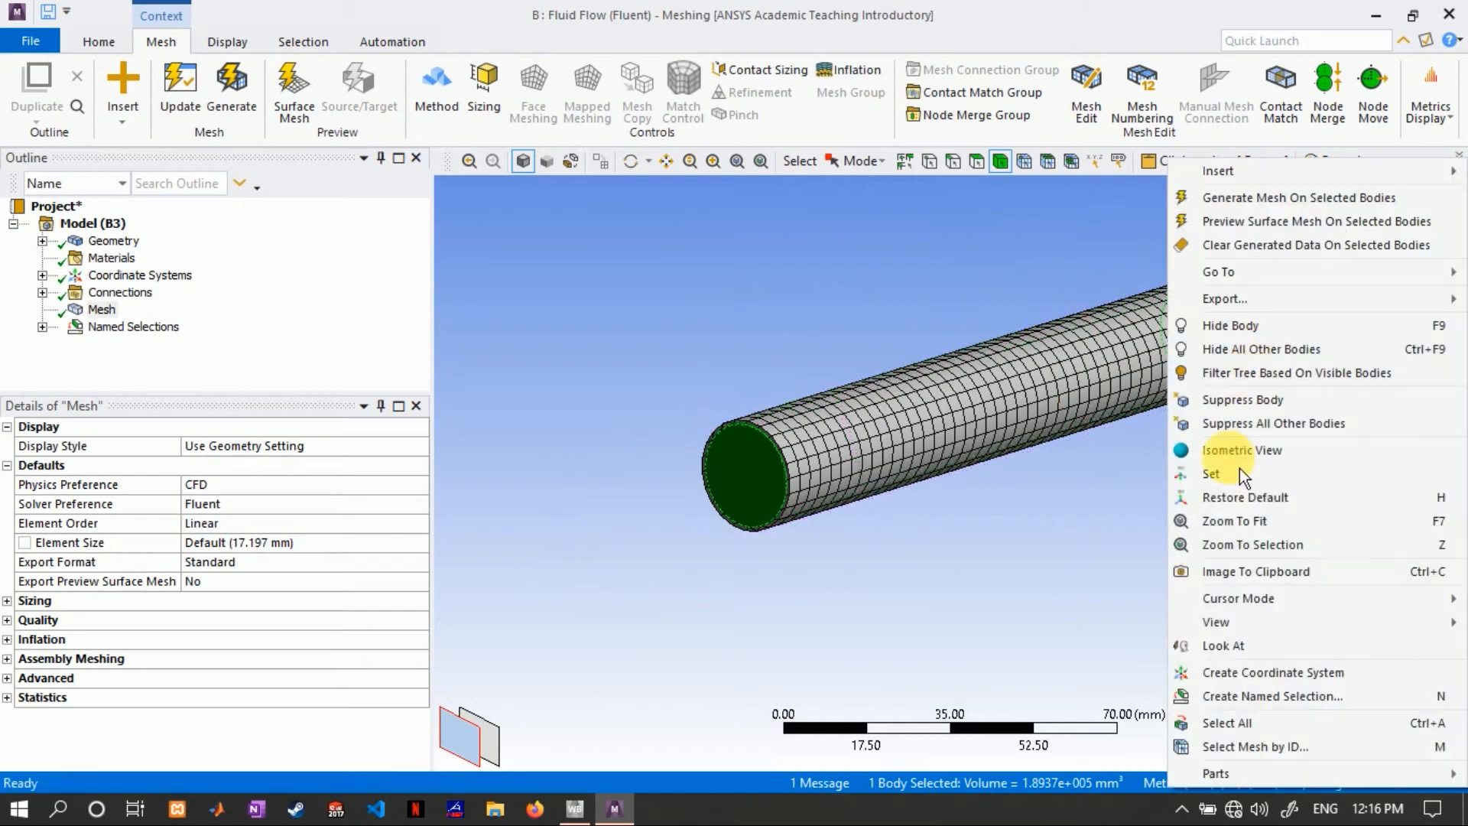
click(1265, 696)
drag(666, 291, 530, 279)
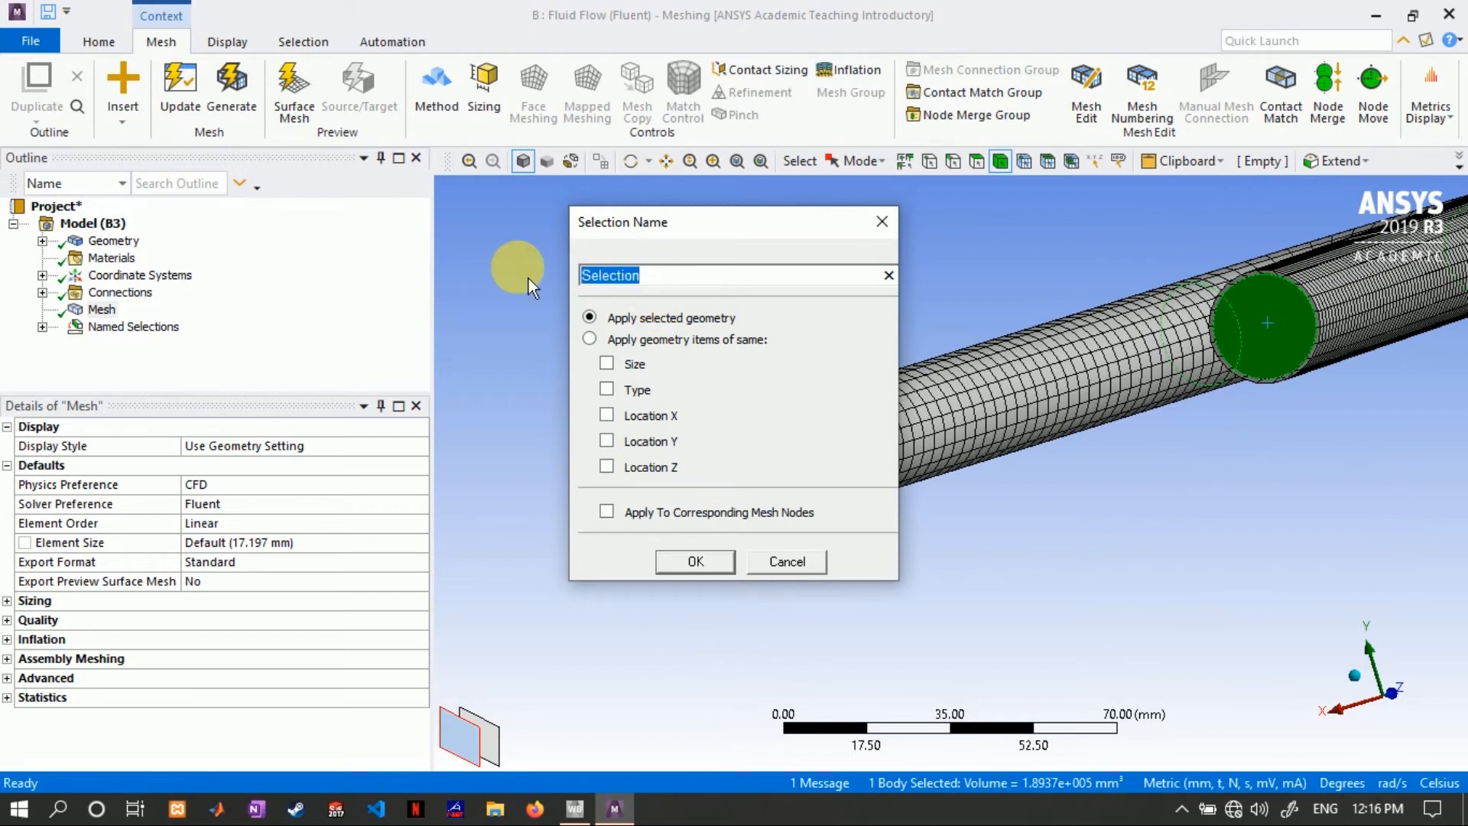
text(Fluo)
key(BackSpace)
text(id_Domian)
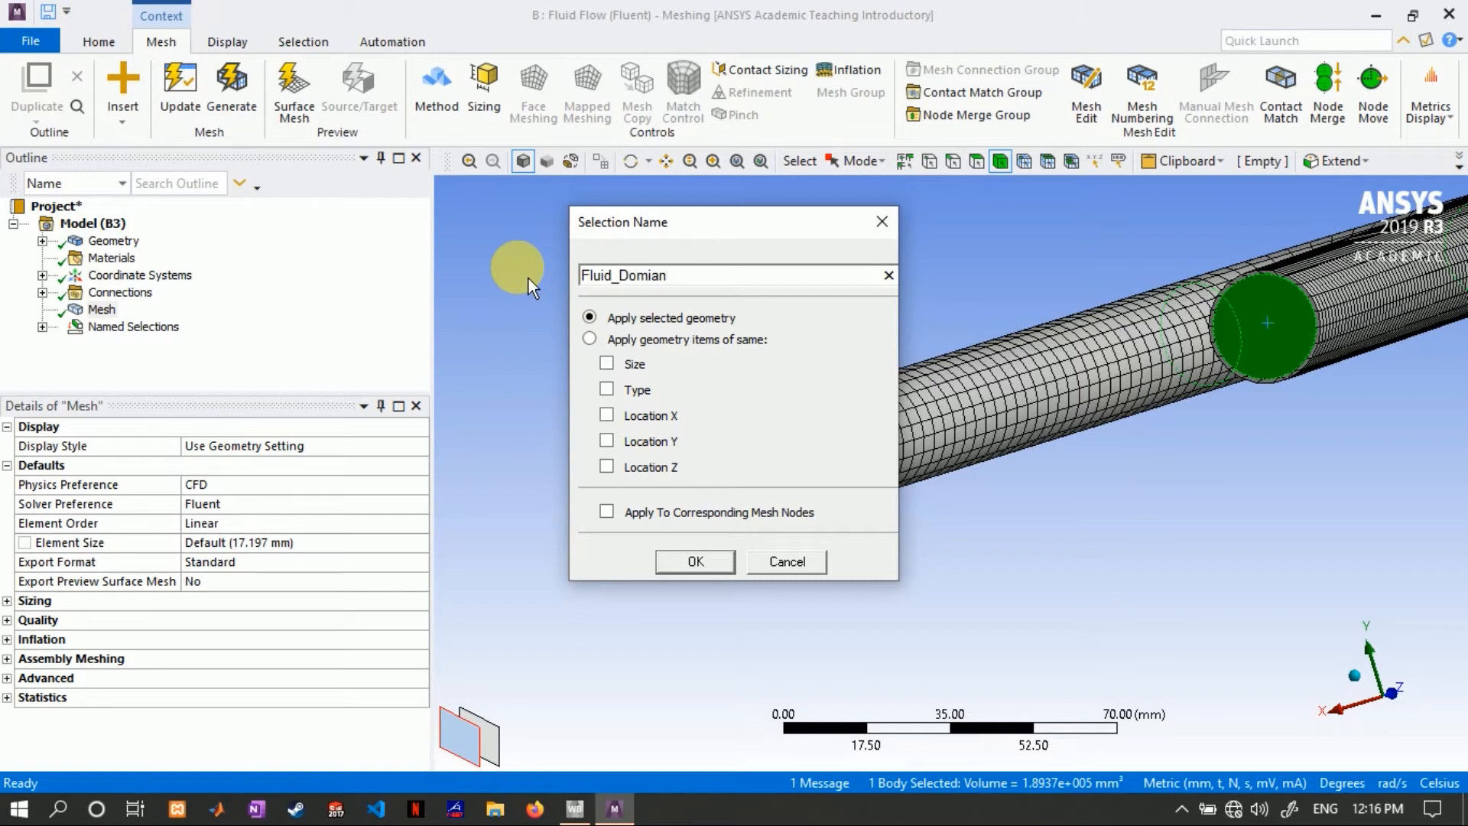
click(692, 562)
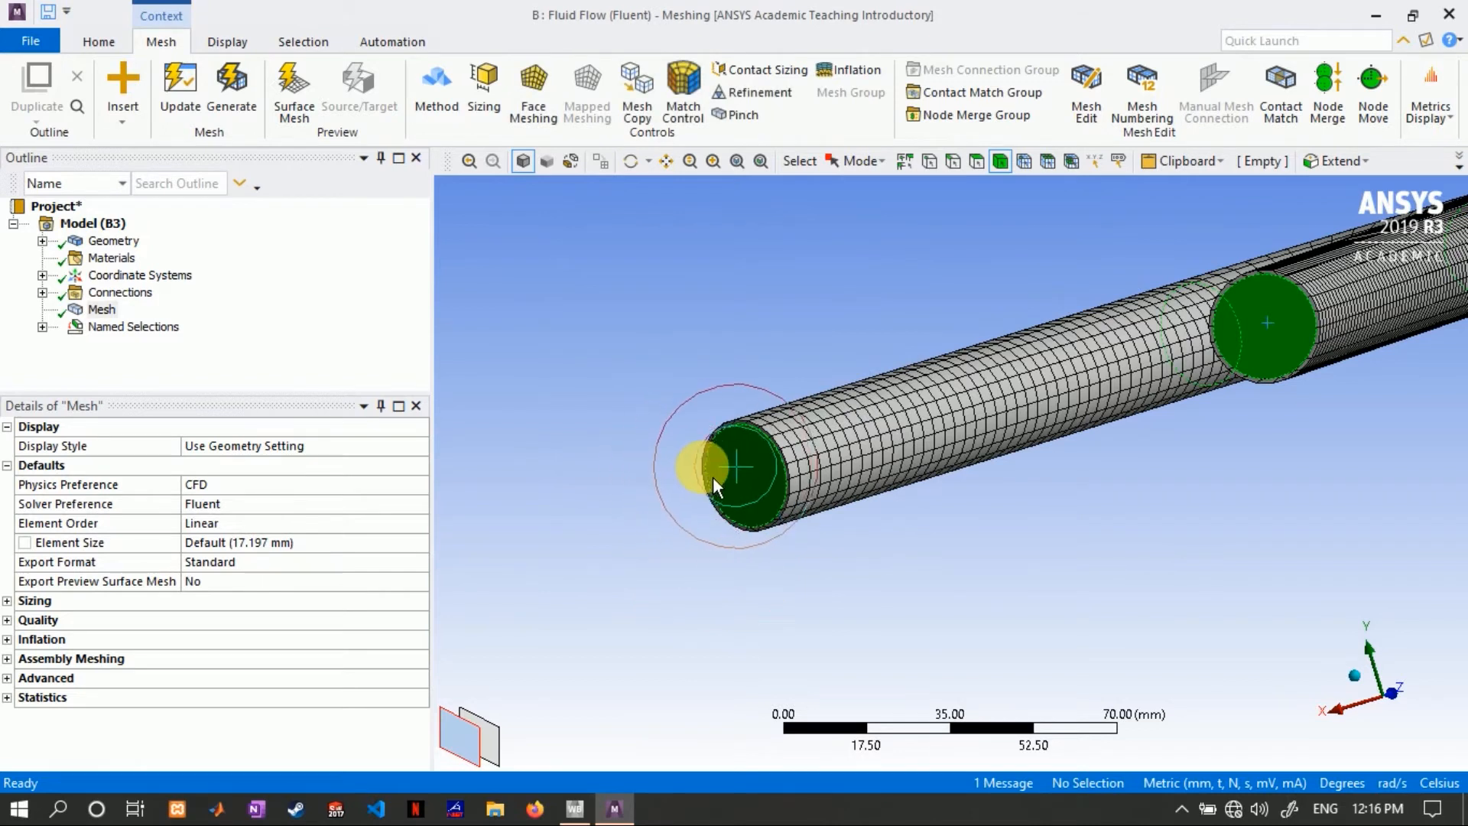
- Create a named selection called Pipe from the outer pipe wall body
click(942, 420)
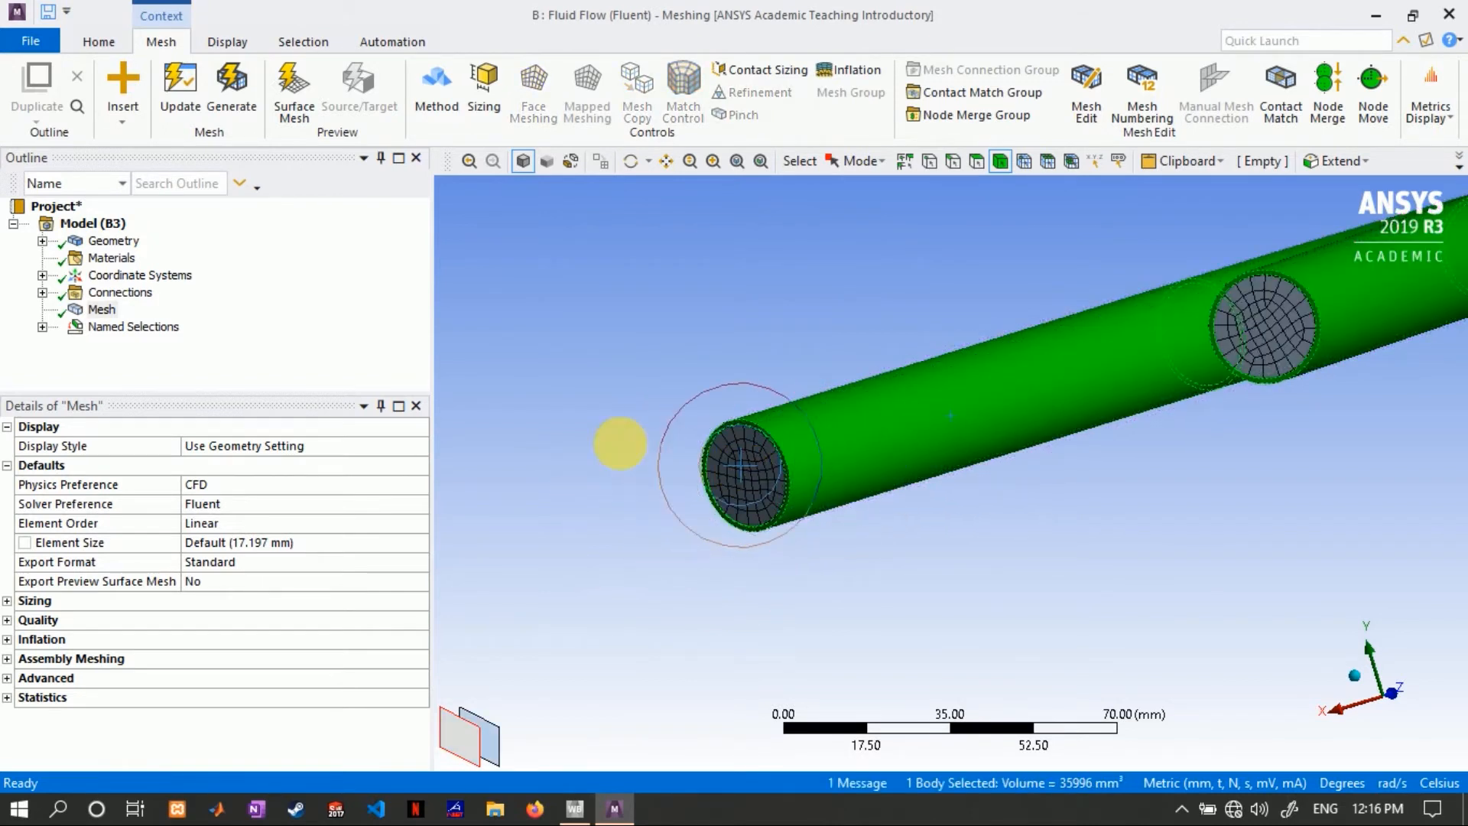
right_click(879, 407)
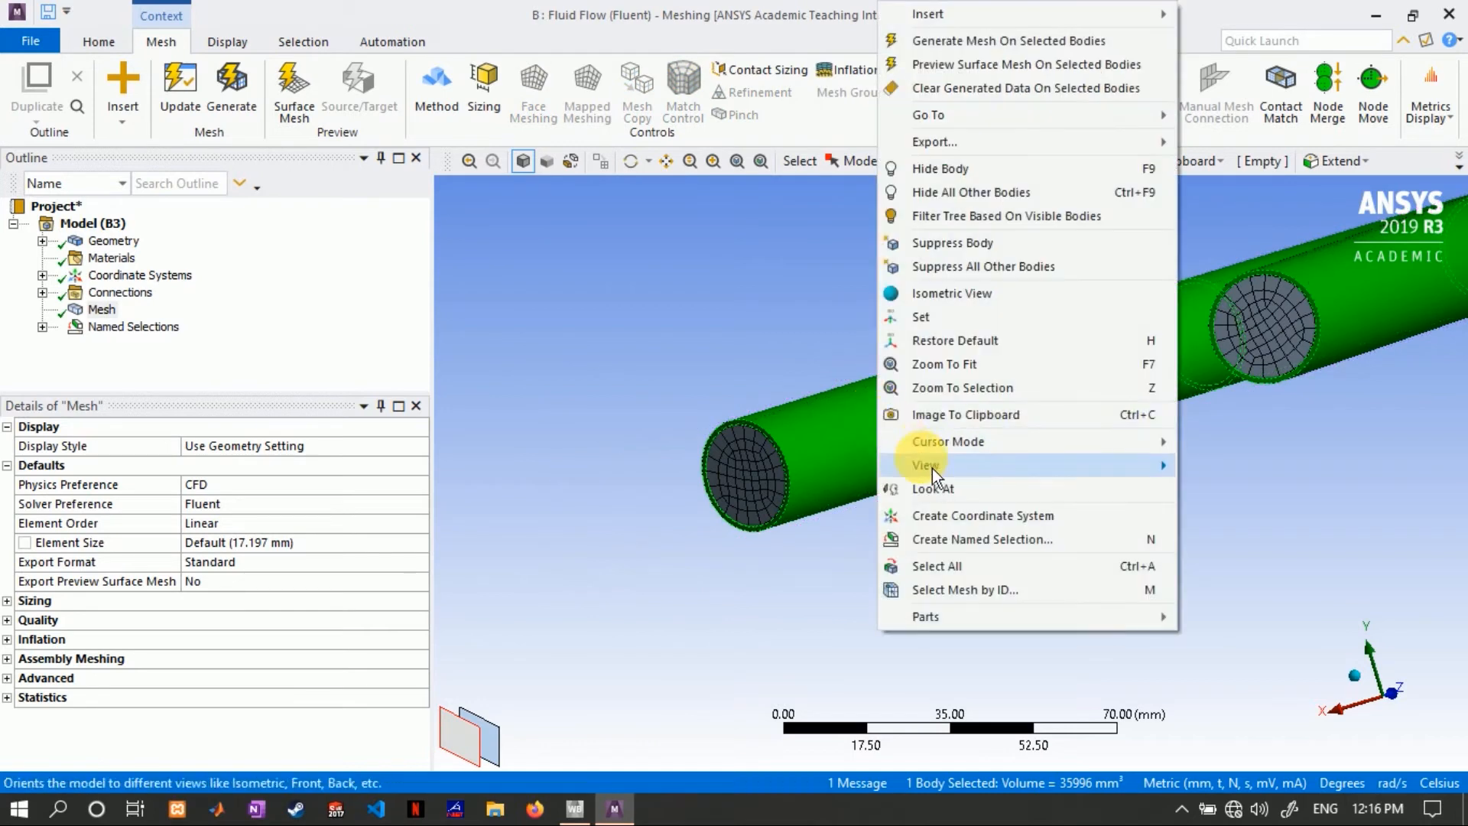
click(951, 545)
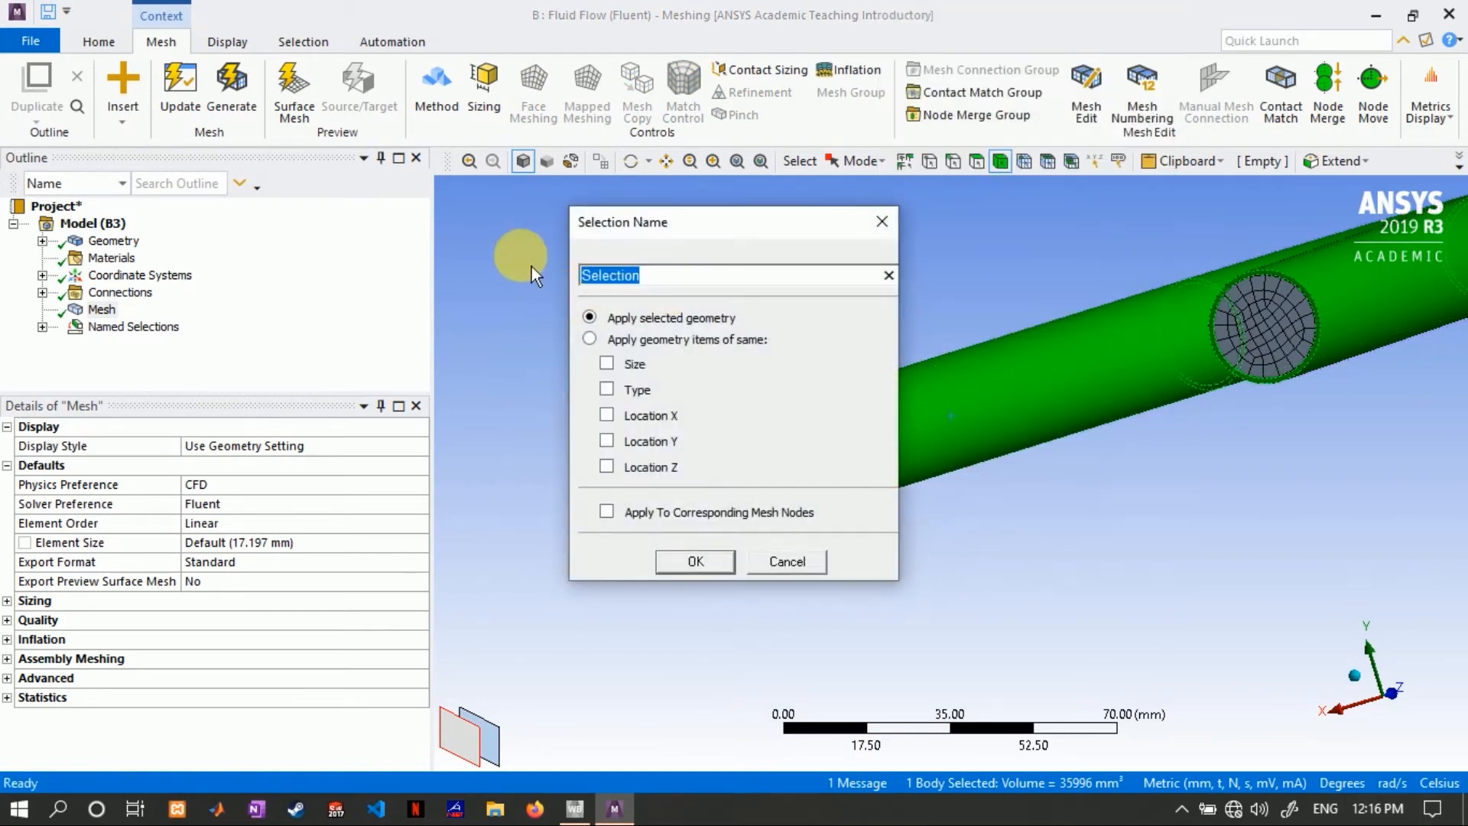
text(Pipe)
click(695, 562)
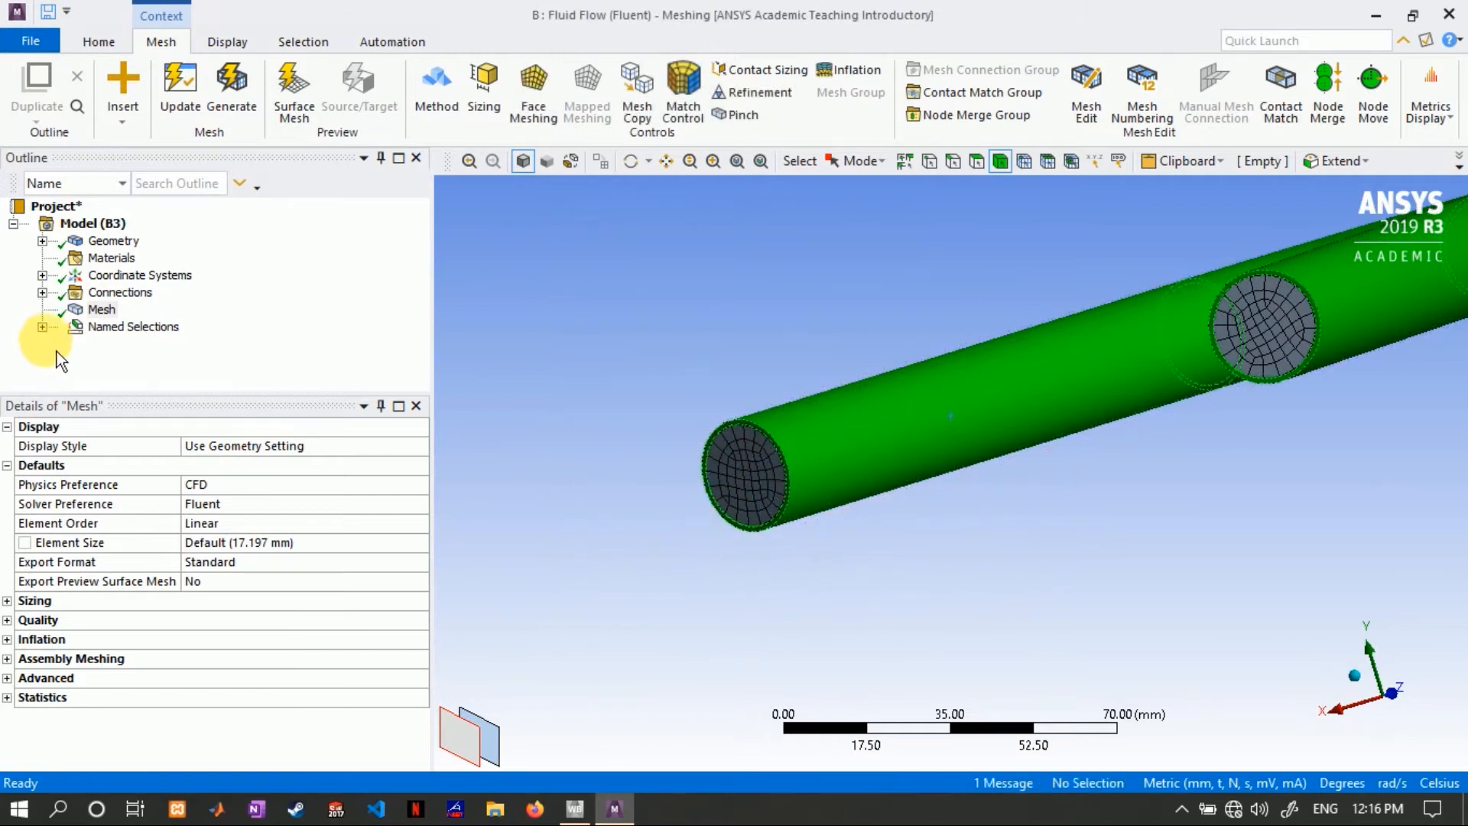
- Review the geometry assigned to the Inlet, Outlet, Fluid_Domian and Pipe named selections
click(42, 327)
click(134, 343)
click(142, 361)
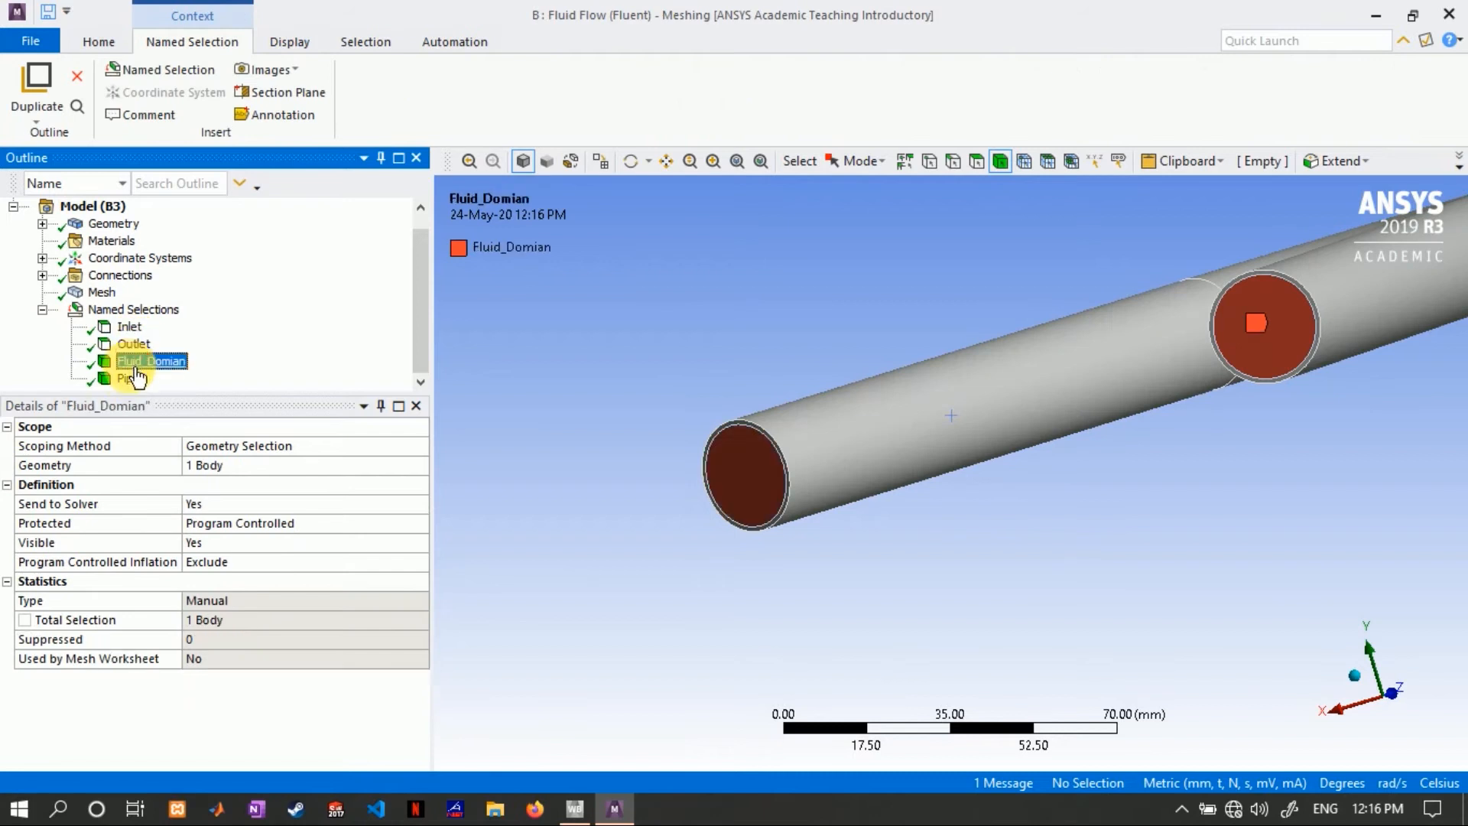
click(128, 378)
click(145, 362)
click(134, 343)
click(130, 327)
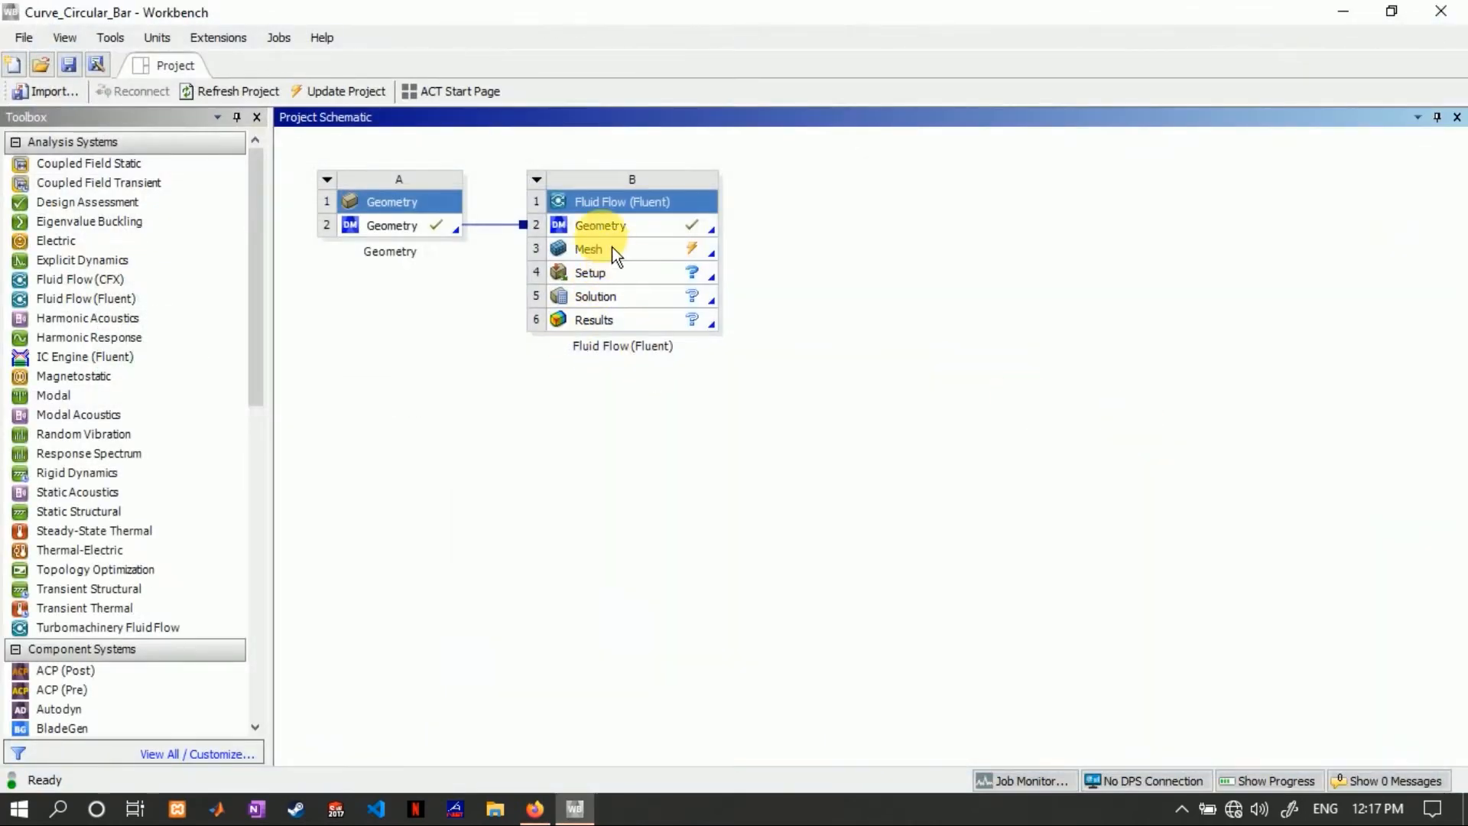
- Update the Mesh component of the Fluid Flow (Fluent) system in the project schematic
click(608, 252)
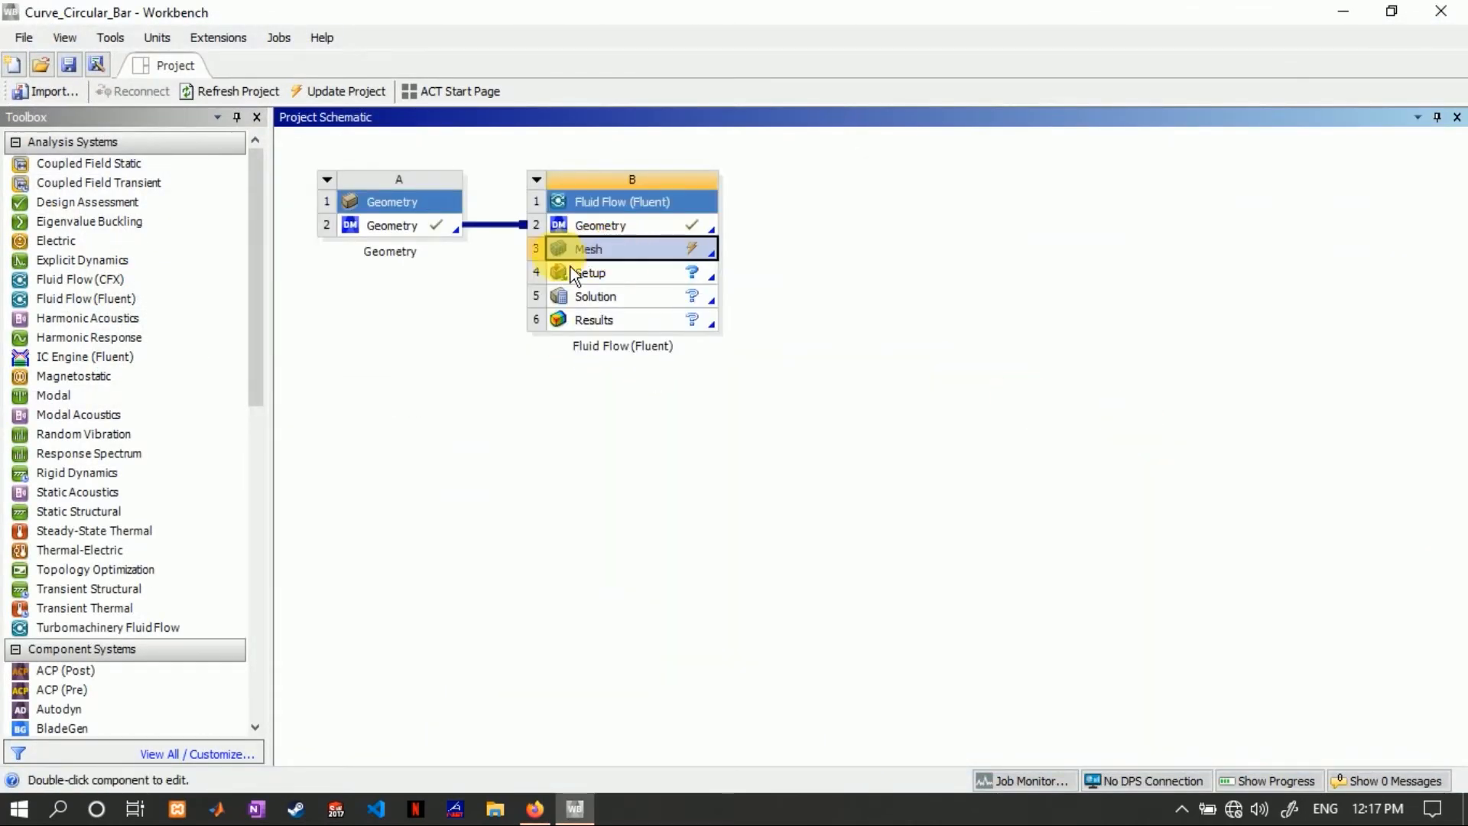
right_click(612, 266)
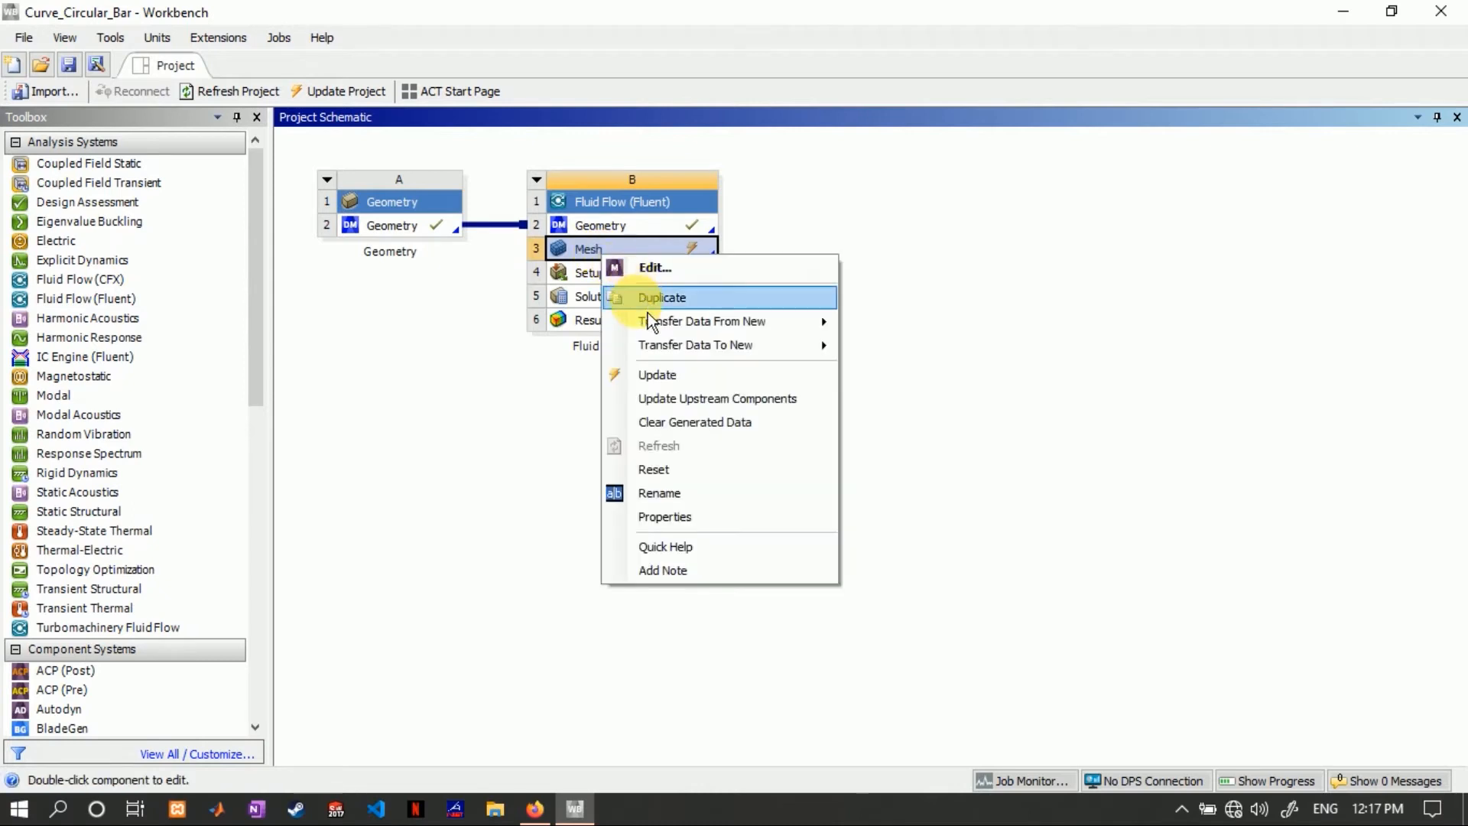
click(655, 375)
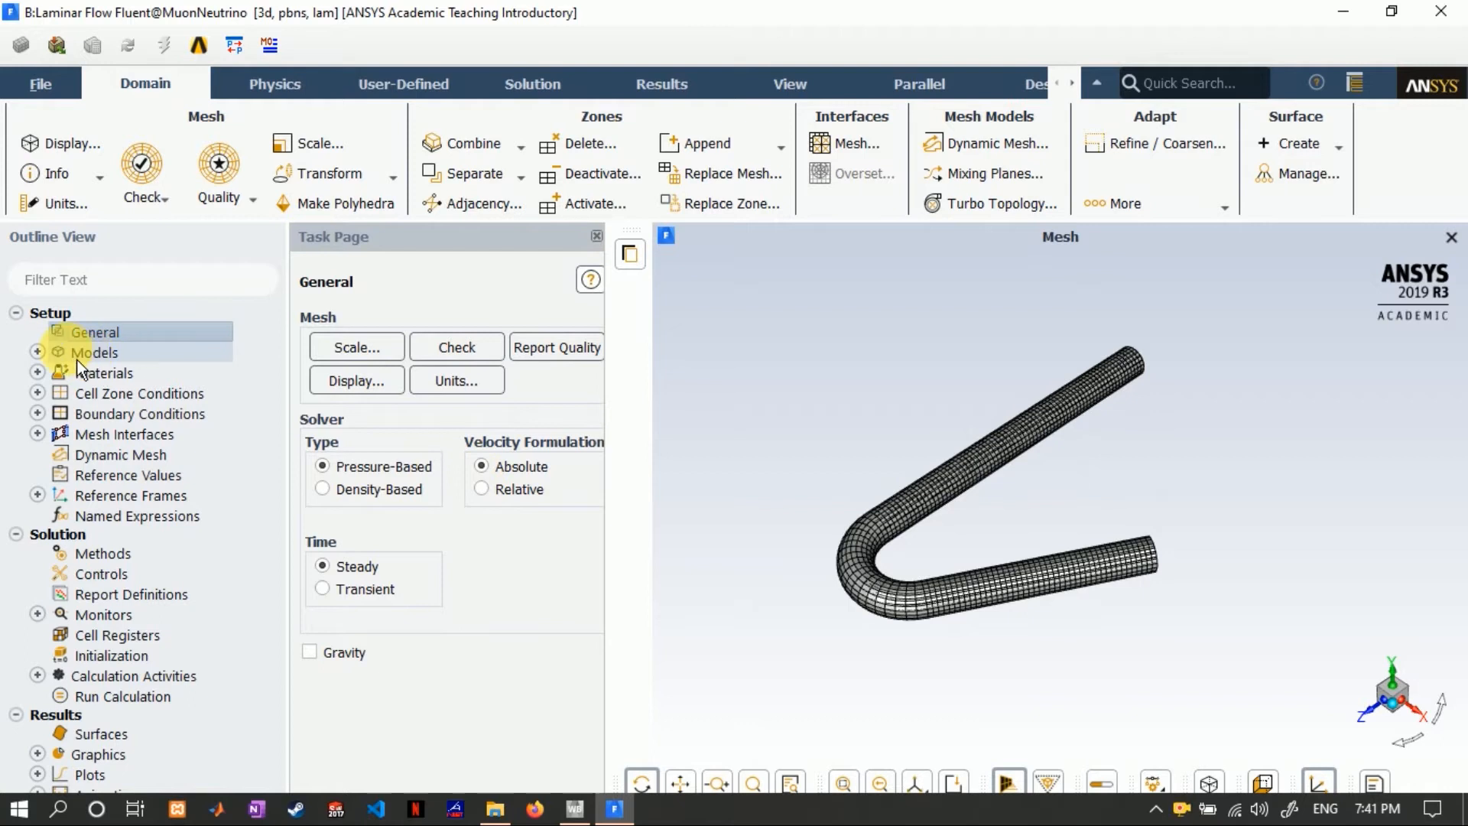
- Open the Viscous Model settings in Fluent and accept Laminar as the flow model
click(37, 352)
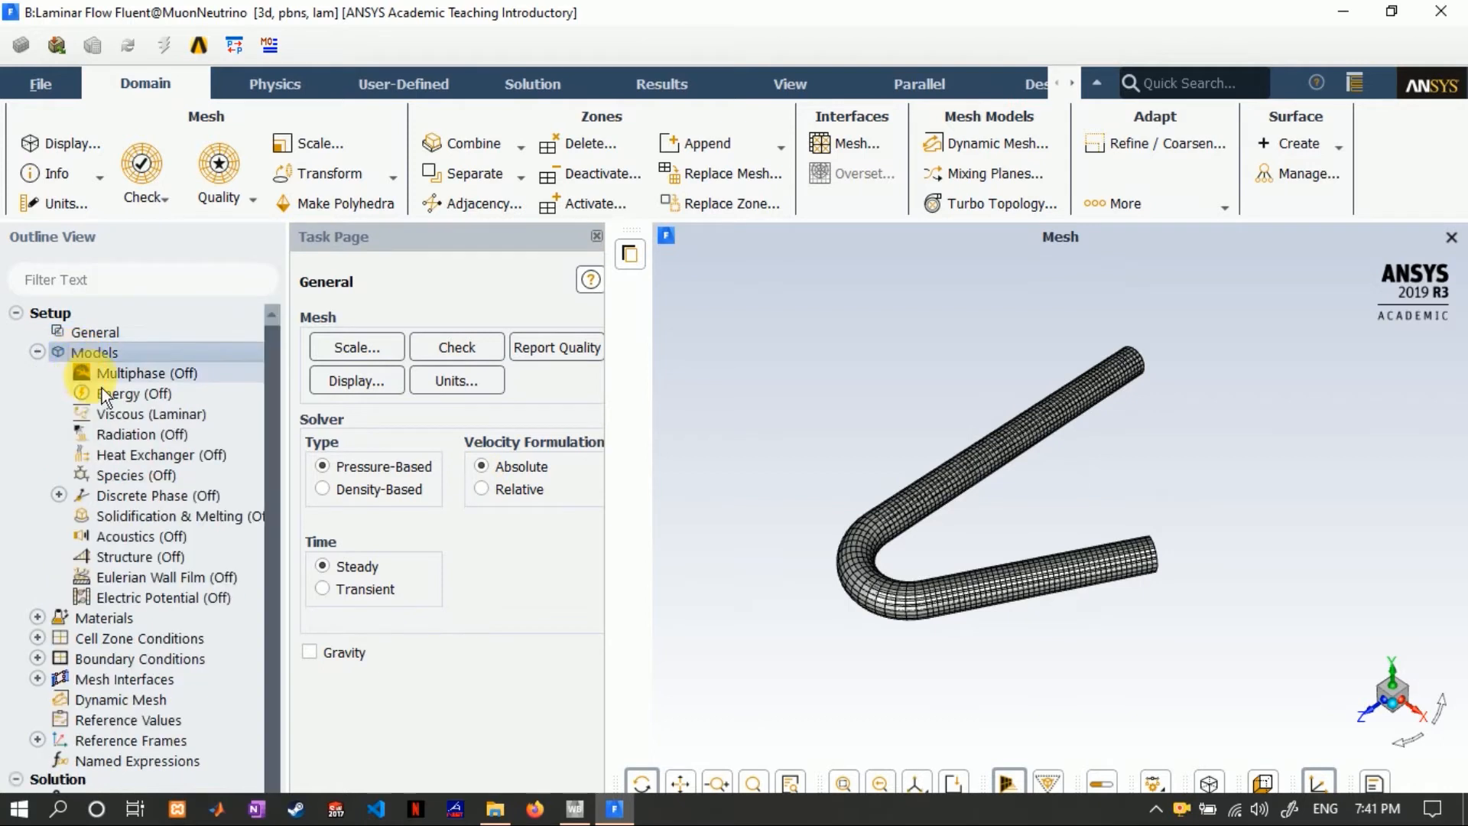
click(122, 424)
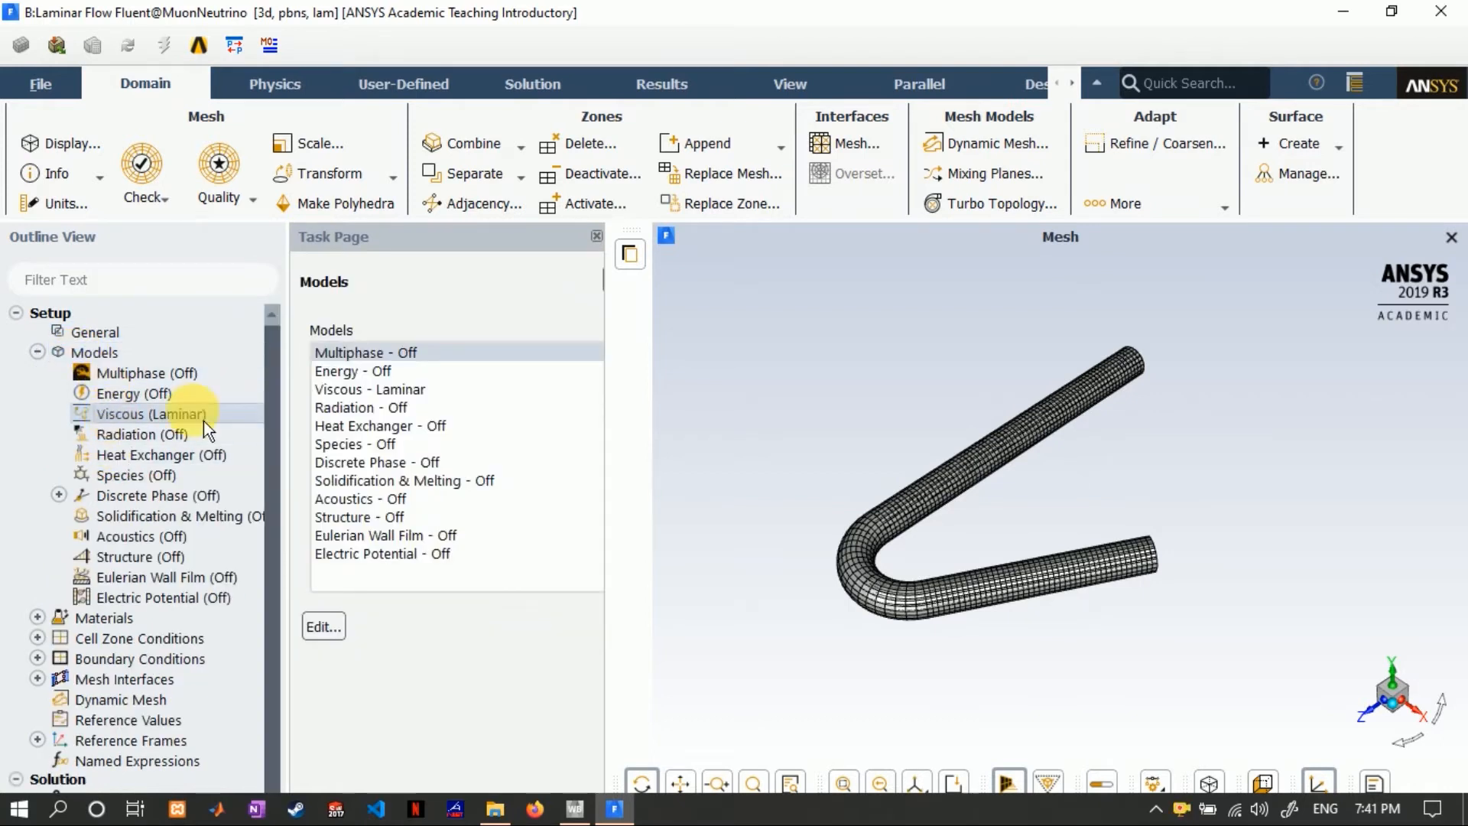
double_click(382, 394)
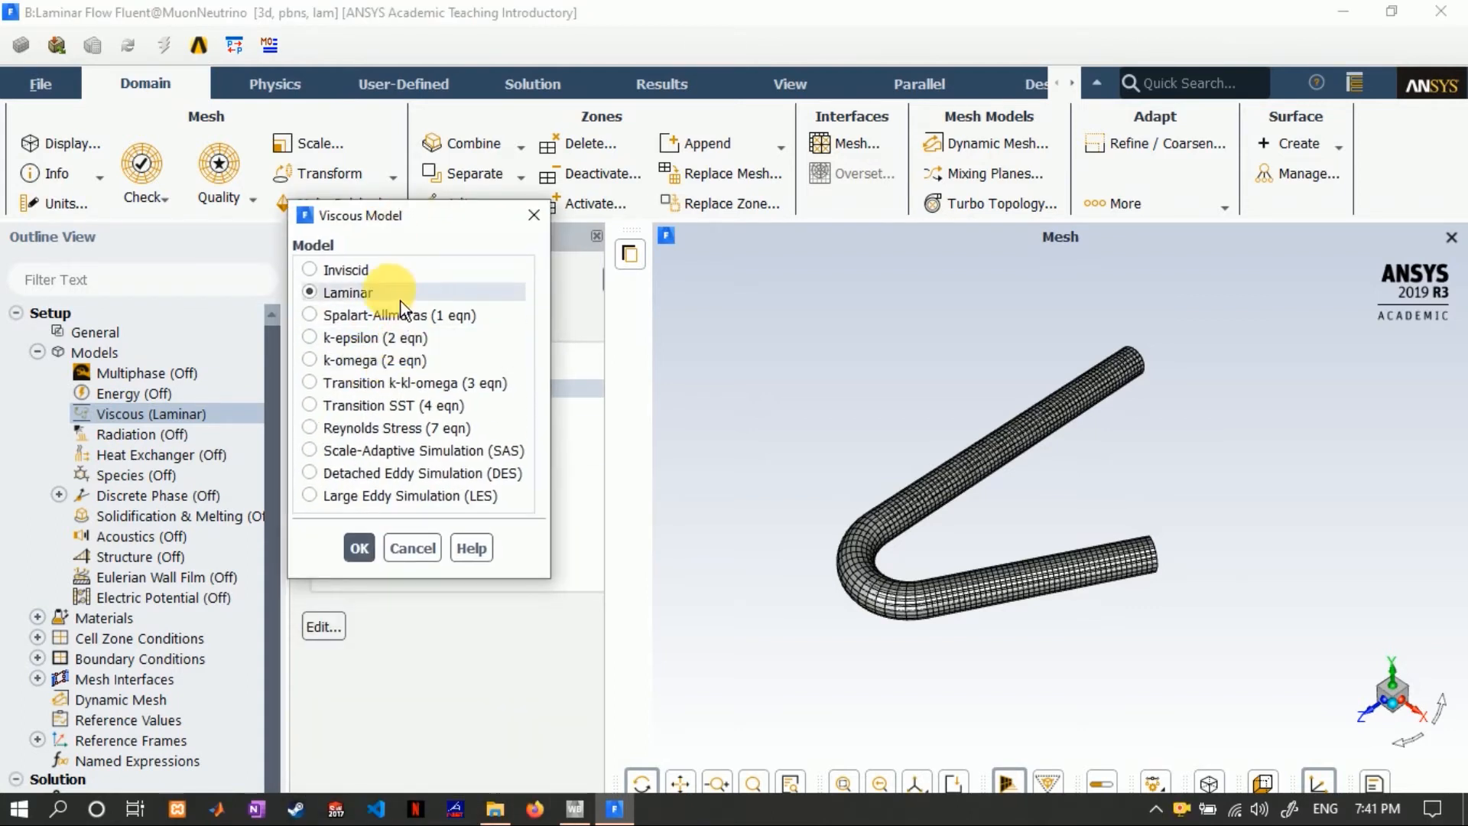
click(360, 547)
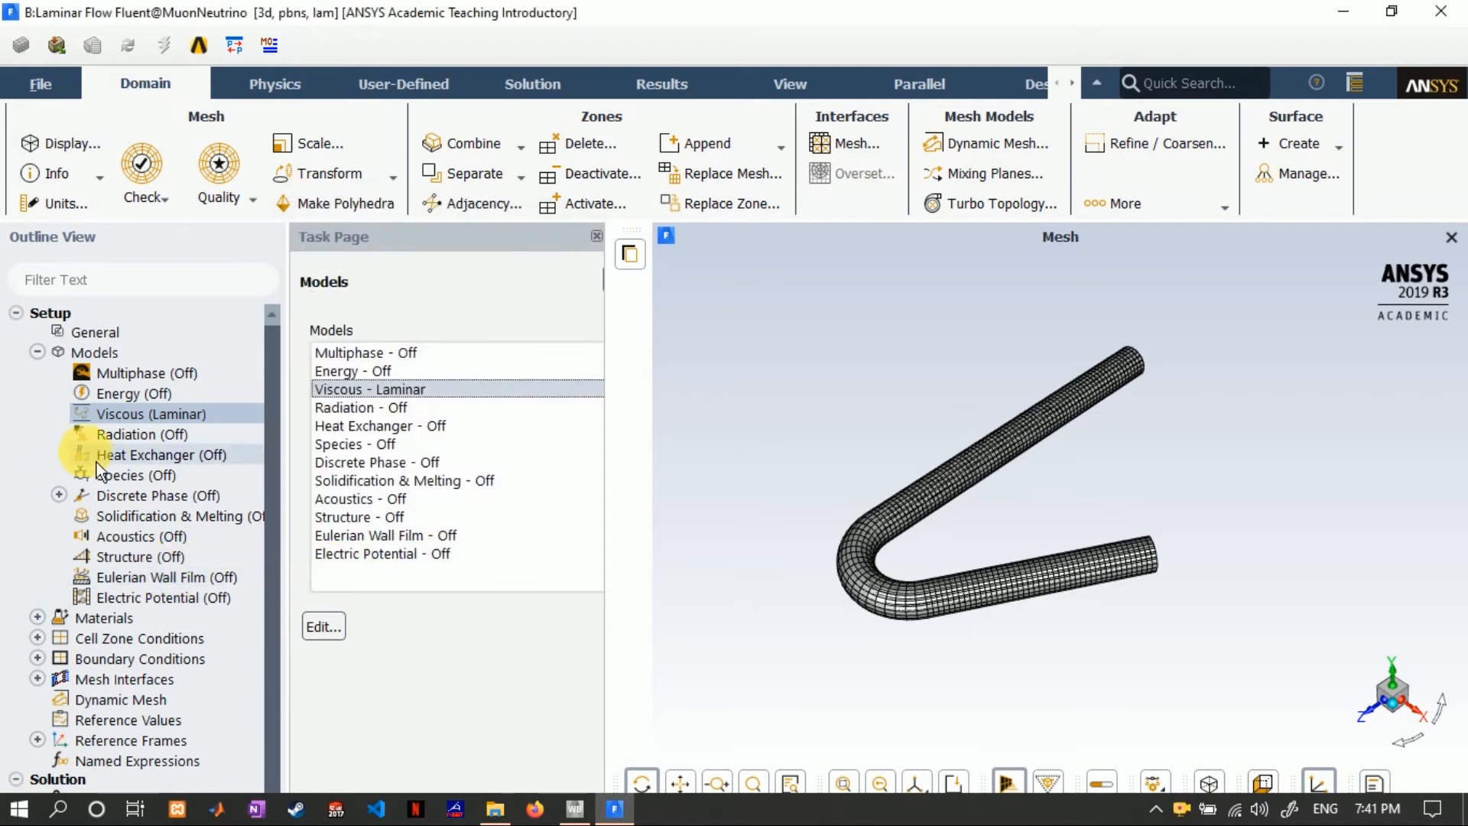
click(59, 494)
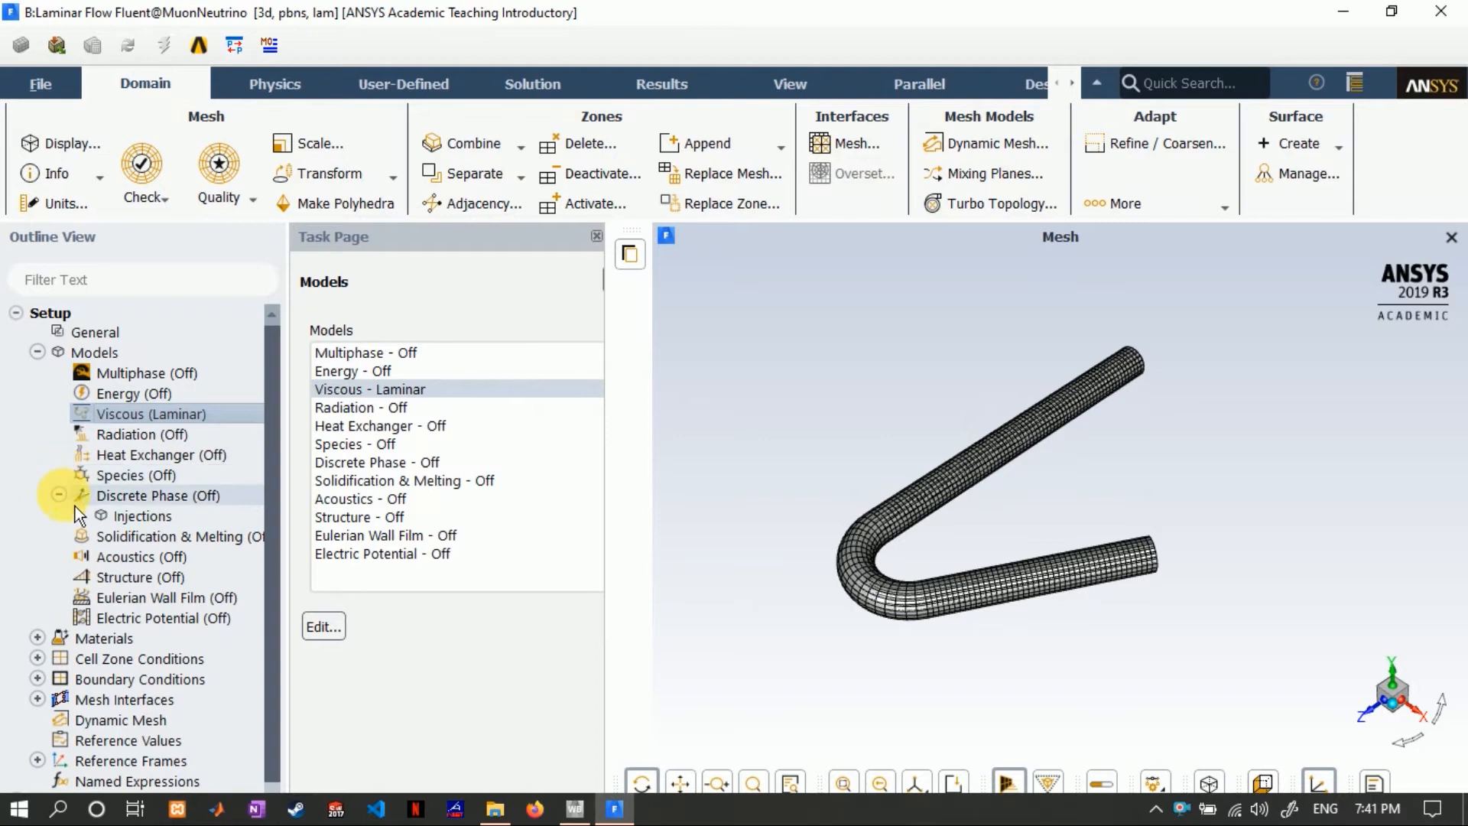
click(59, 495)
- Open the Create/Edit Materials dialog for the fluid materials and keep the material type as fluid
double_click(104, 618)
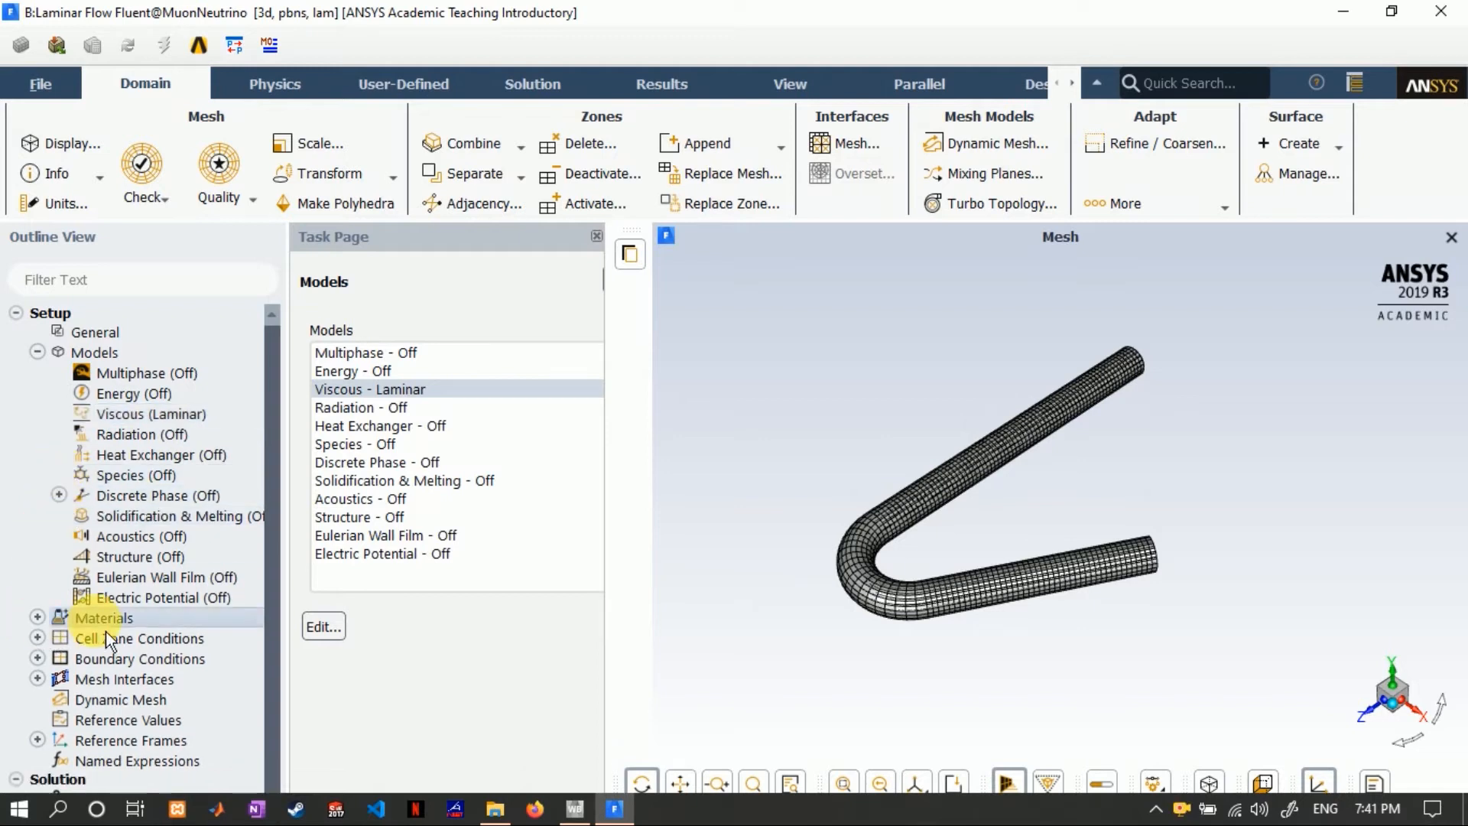
click(36, 352)
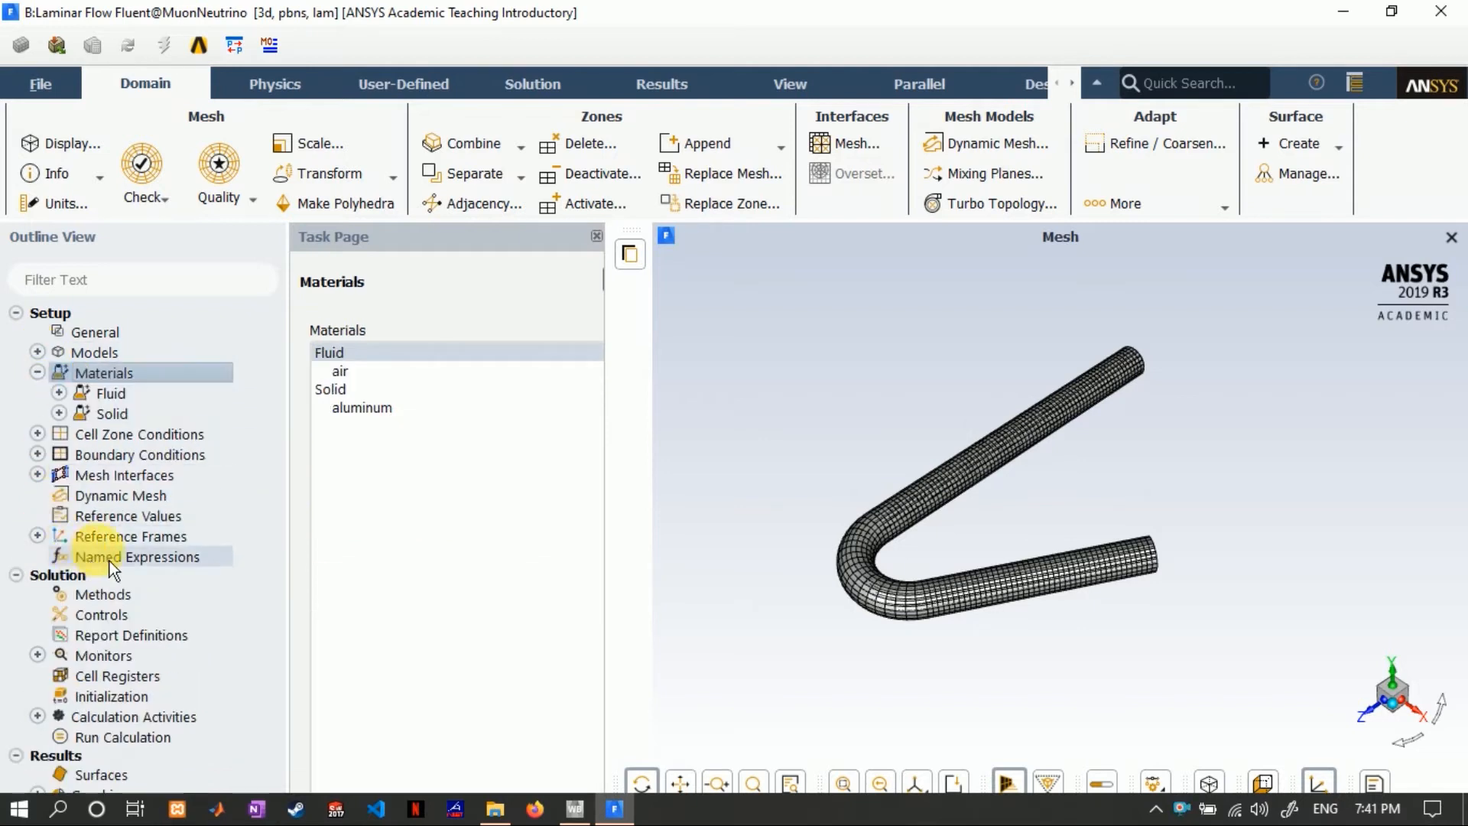
click(115, 395)
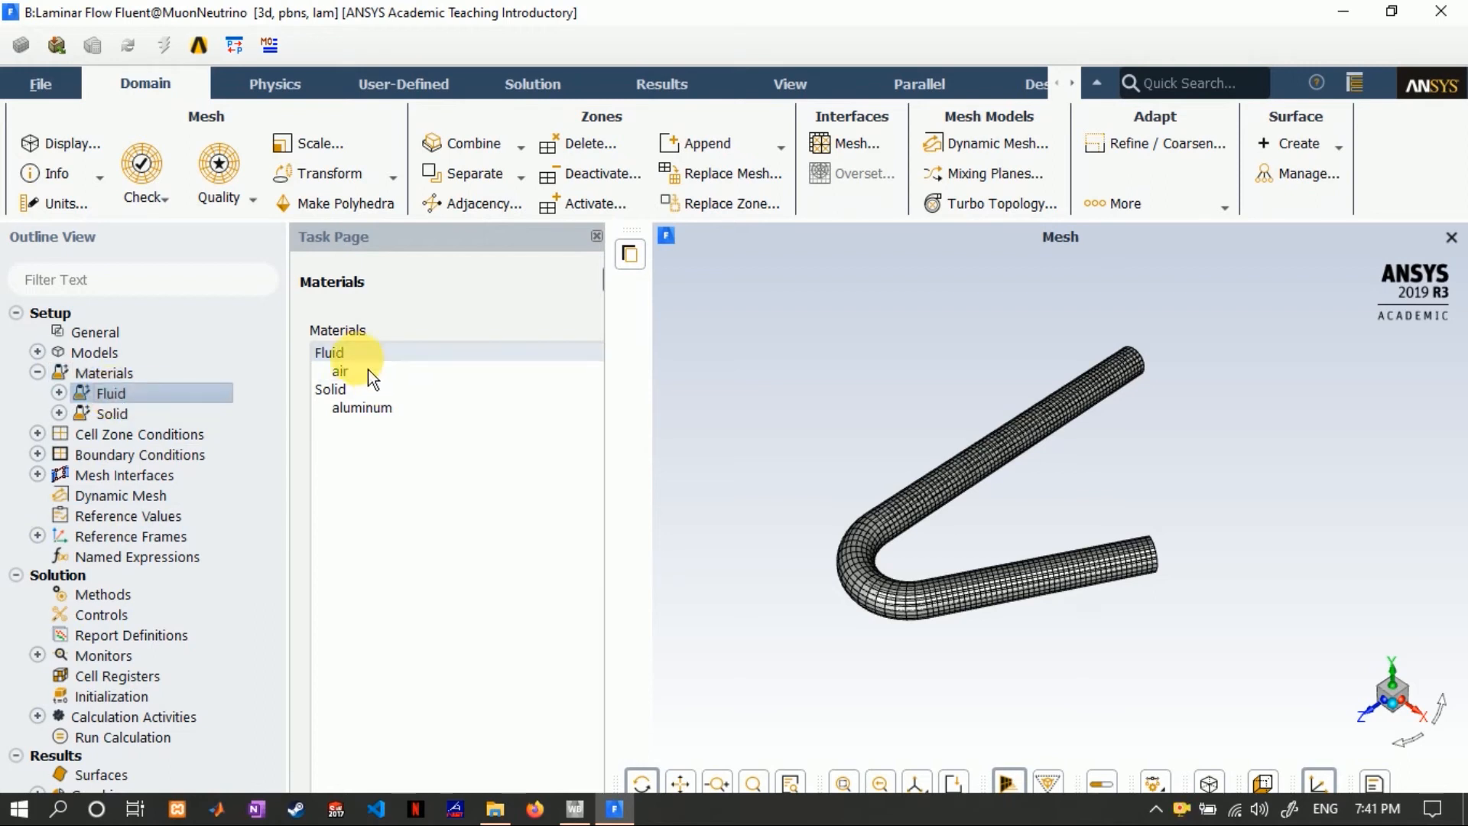
click(350, 354)
double_click(352, 355)
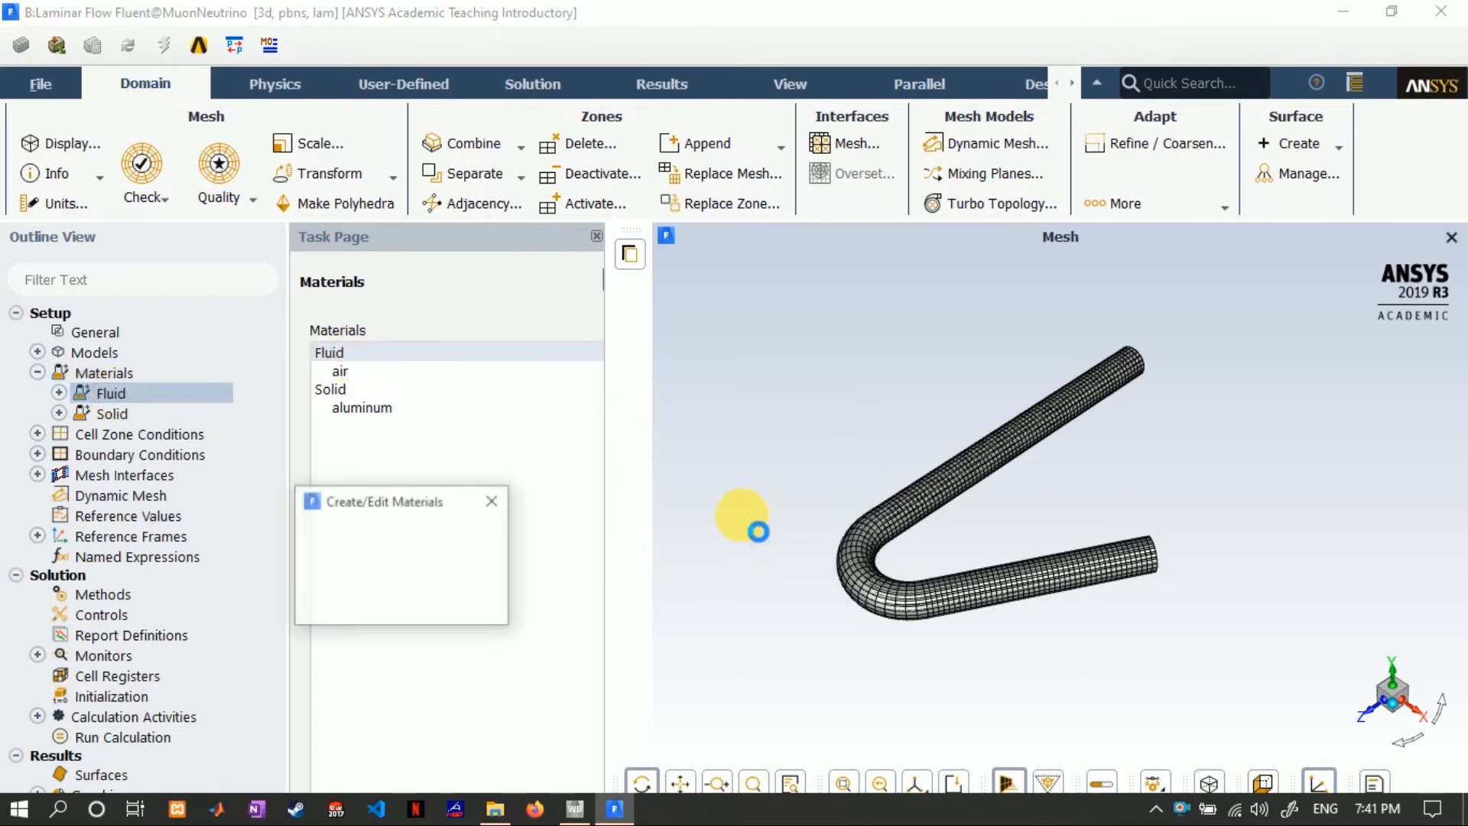
drag(417, 514, 315, 105)
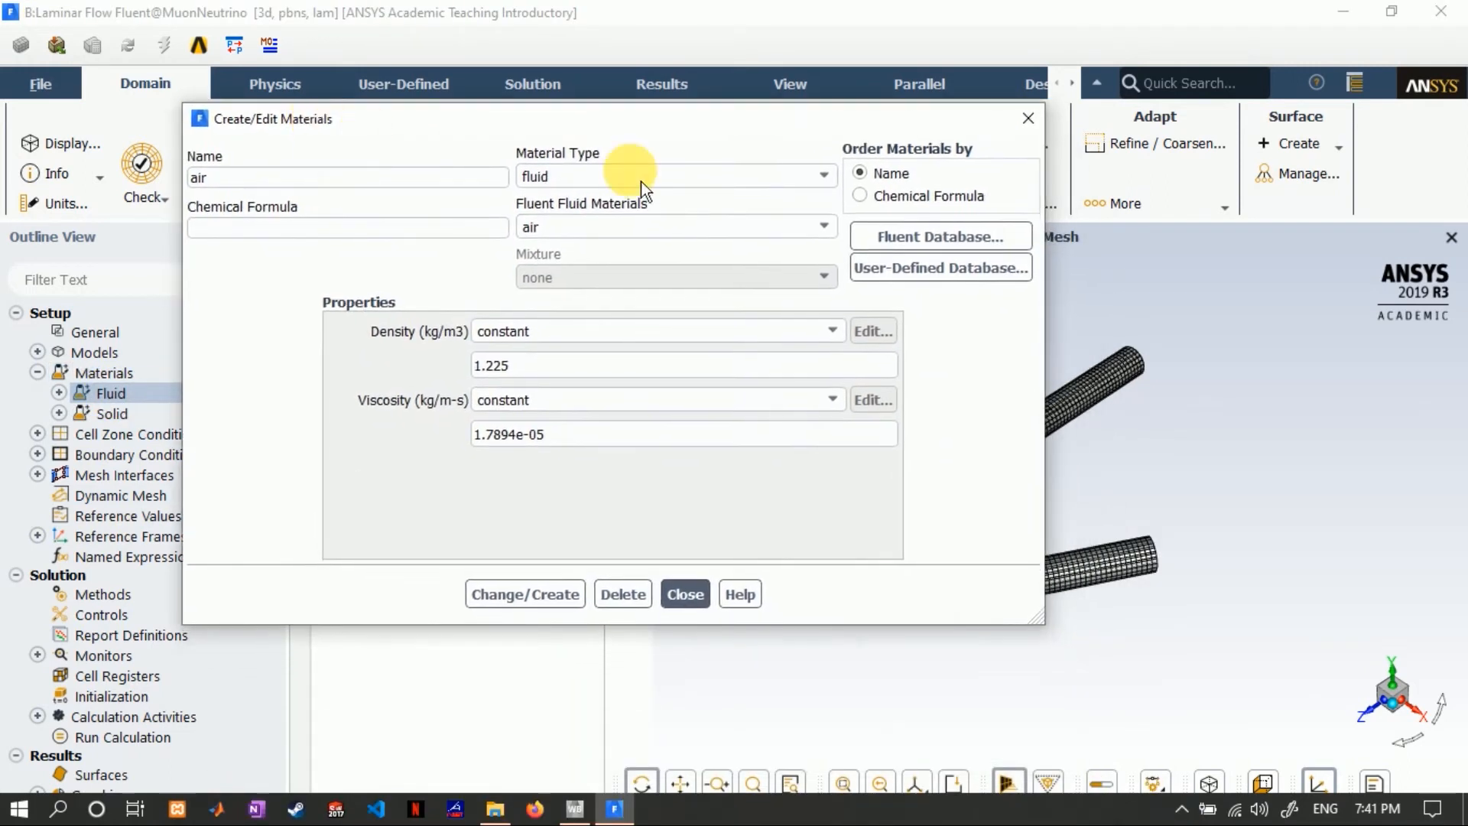
click(595, 185)
click(595, 206)
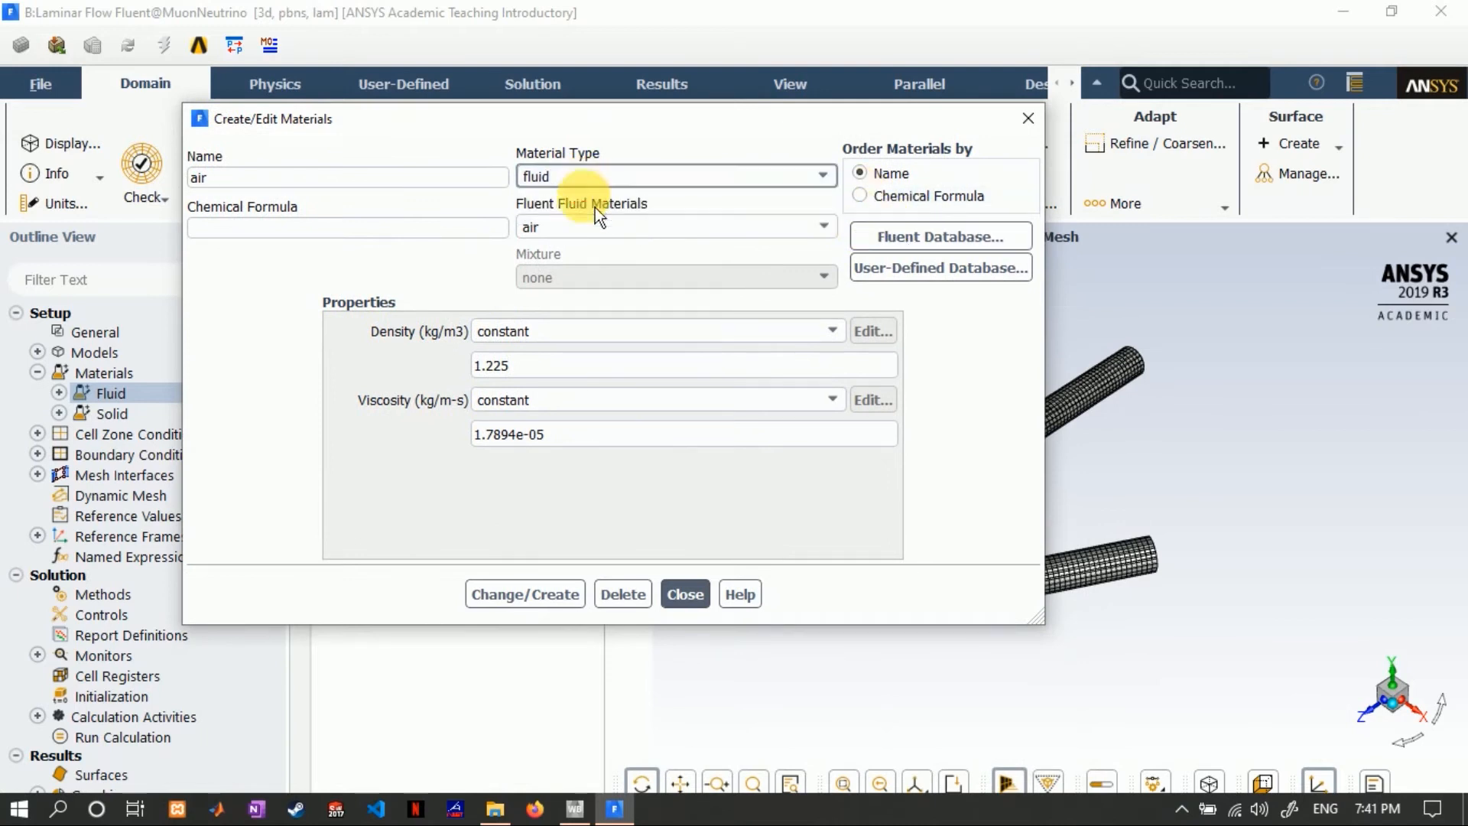
- Copy water-liquid (h2o<l>) from the Fluent database into the case's fluid materials and apply it
click(895, 239)
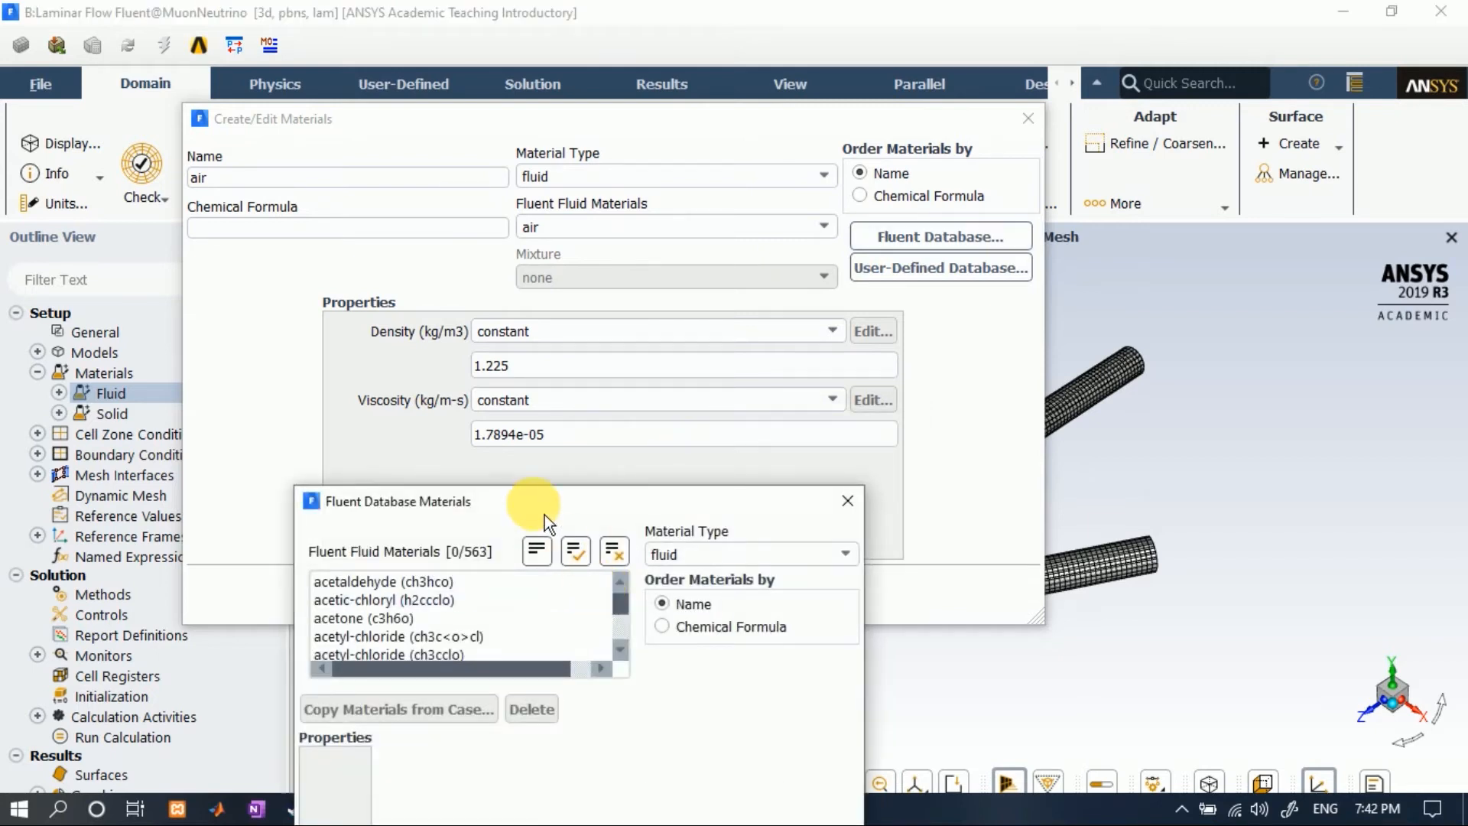
drag(516, 171, 516, 168)
drag(584, 236, 426, 288)
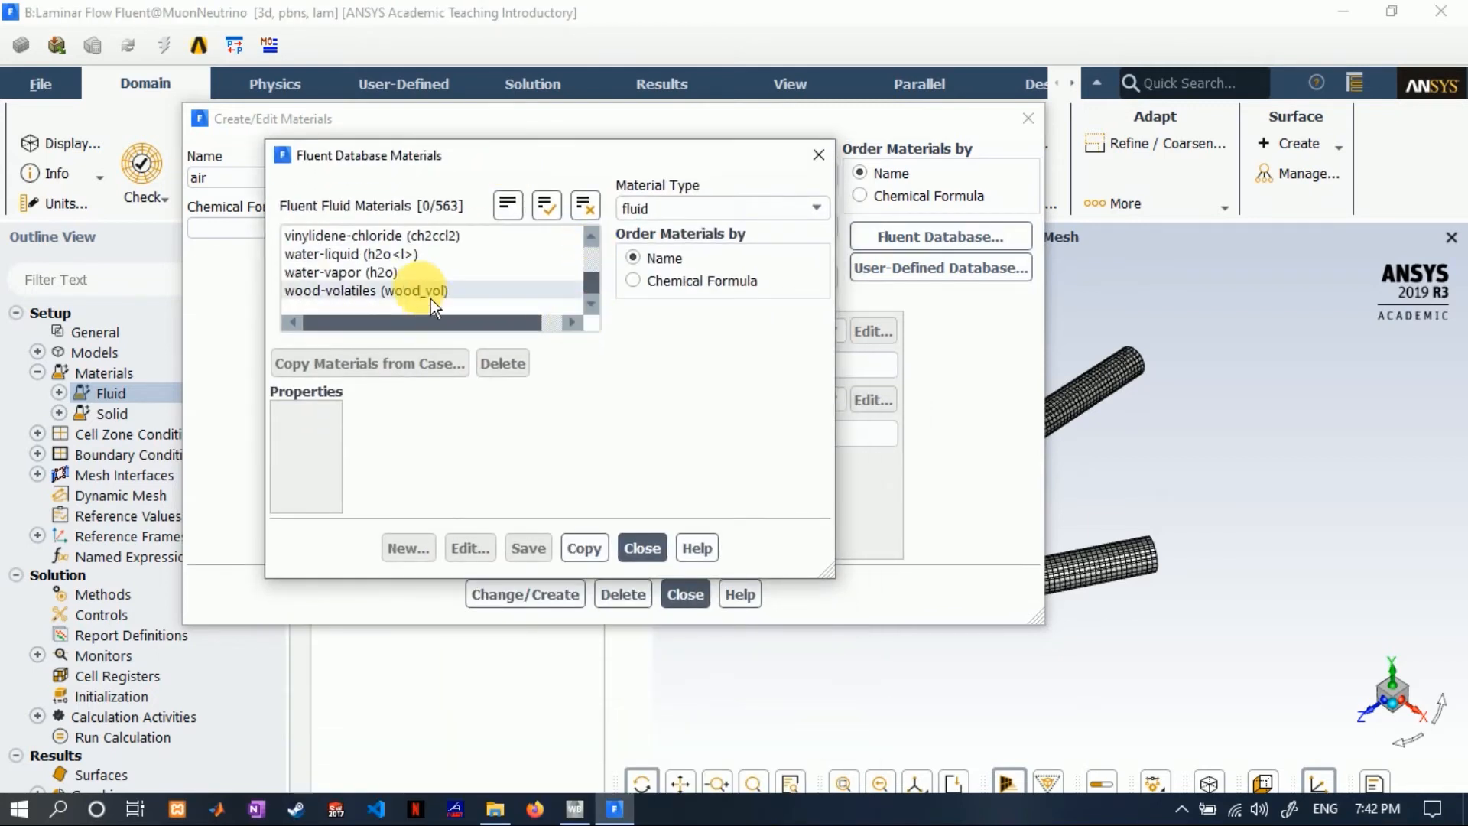
click(329, 255)
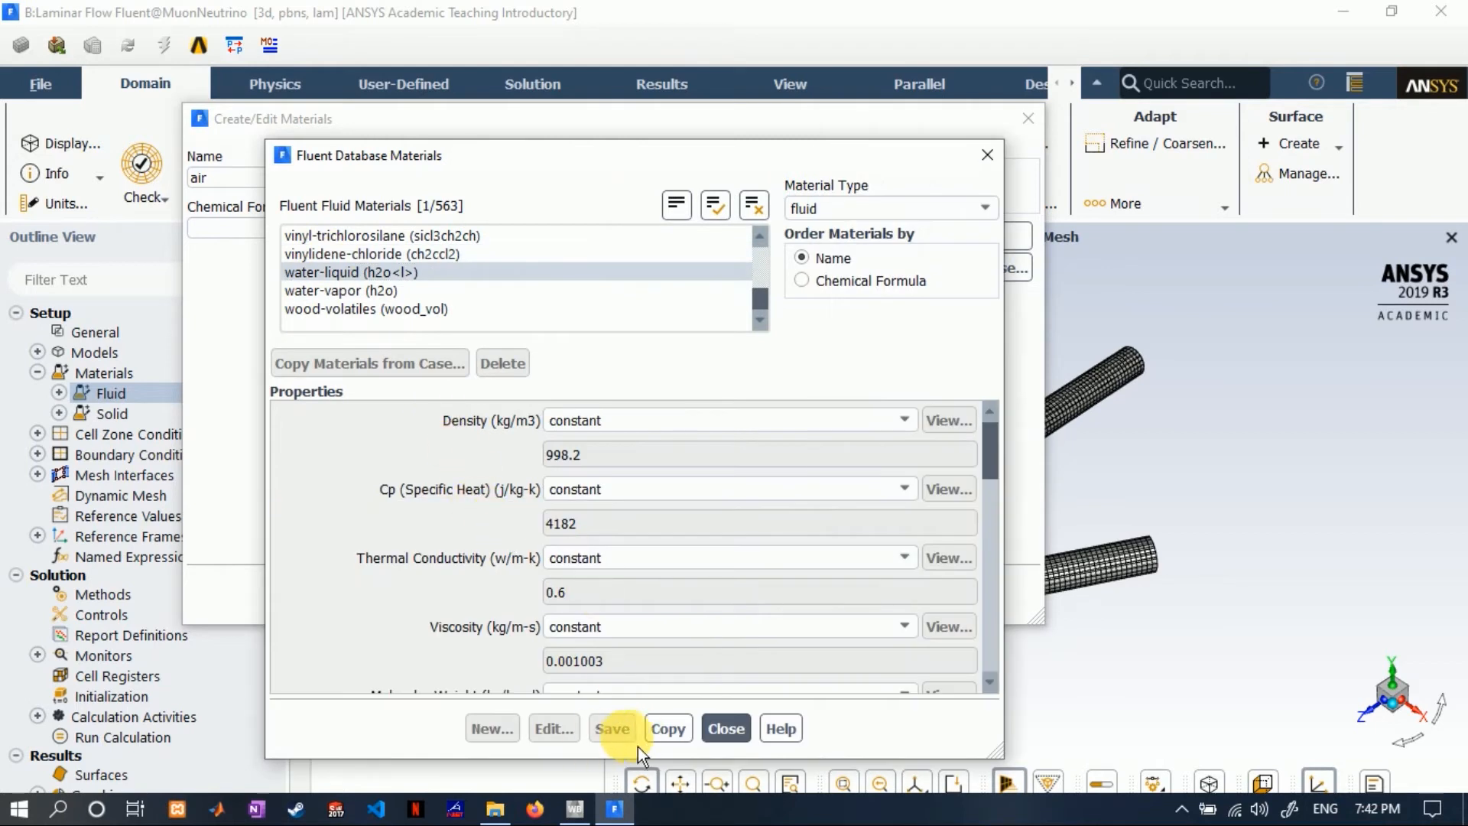
click(686, 737)
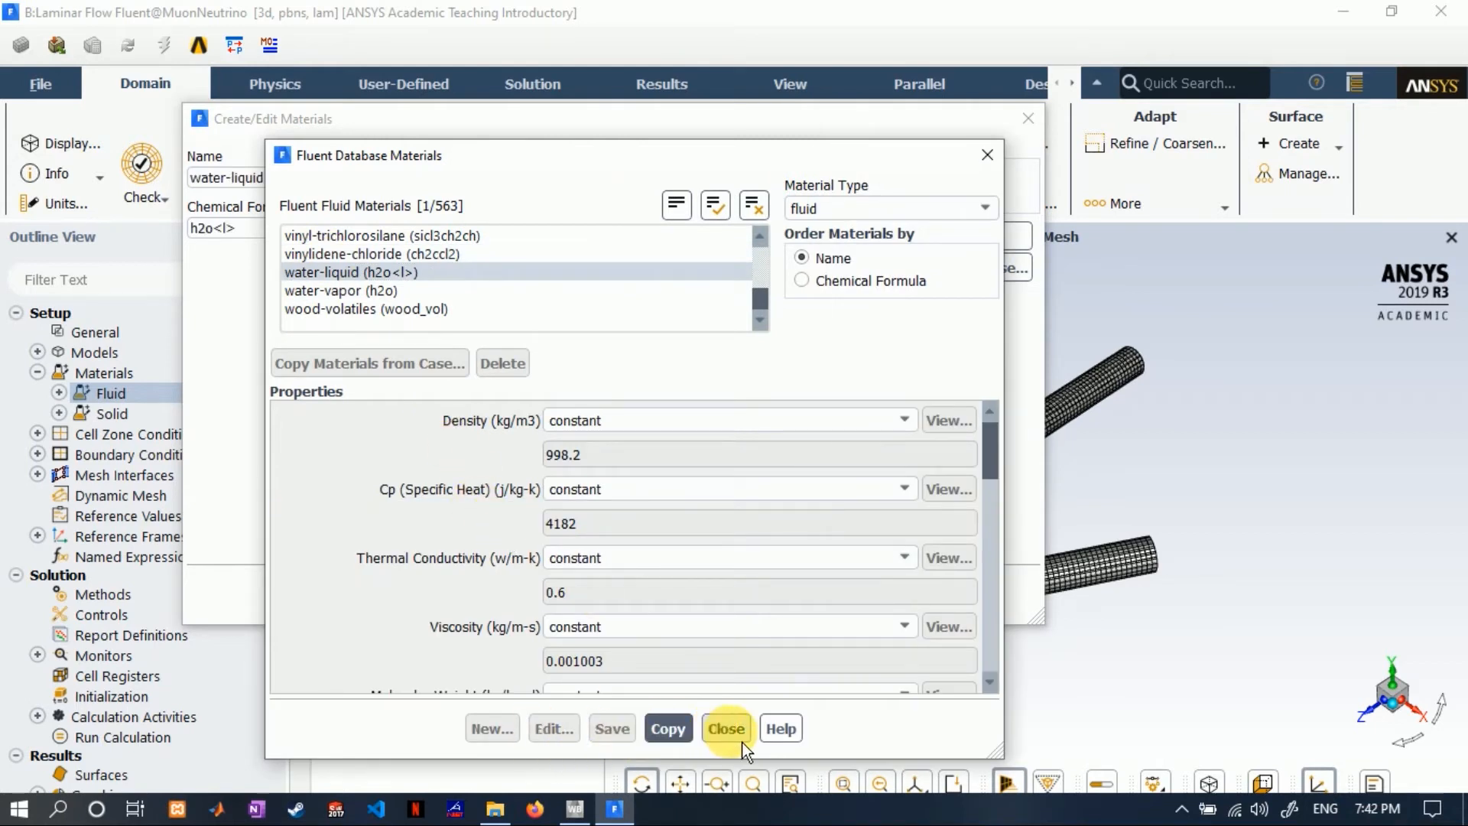
click(727, 729)
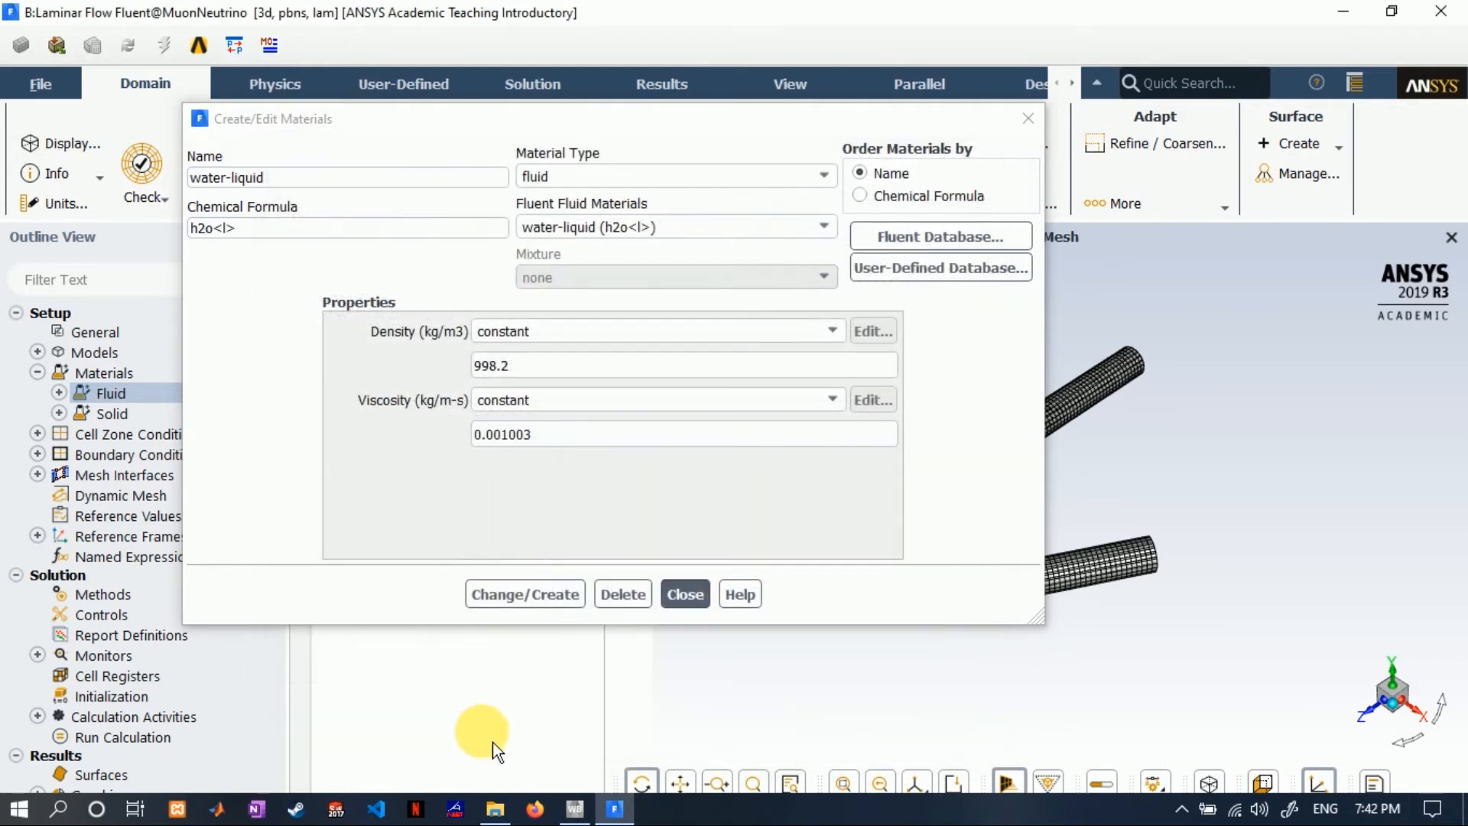
click(532, 607)
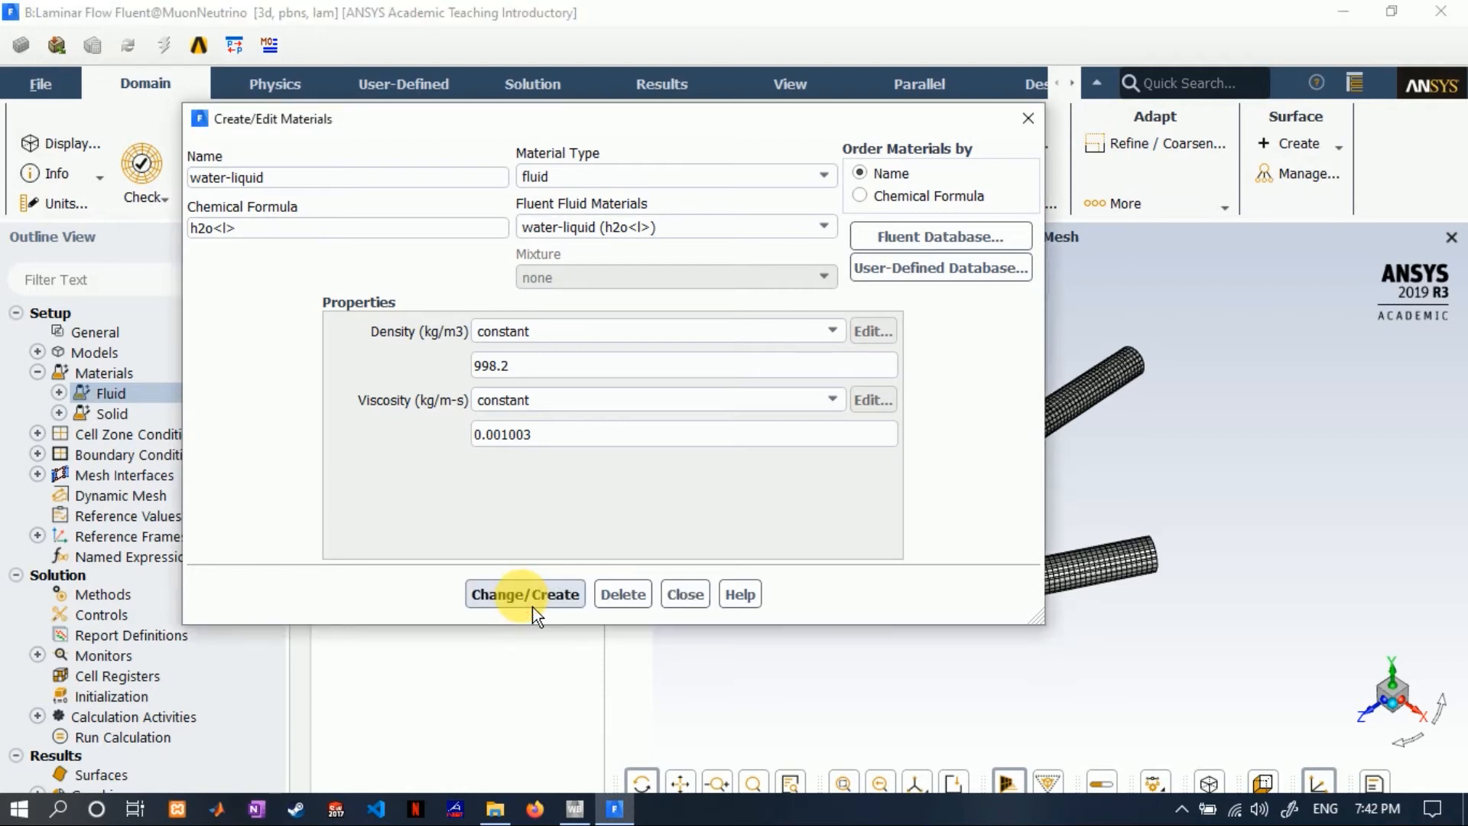
- Switch the material type to solid, copy steel from the Fluent database into the case and close the materials editor
click(686, 177)
click(686, 220)
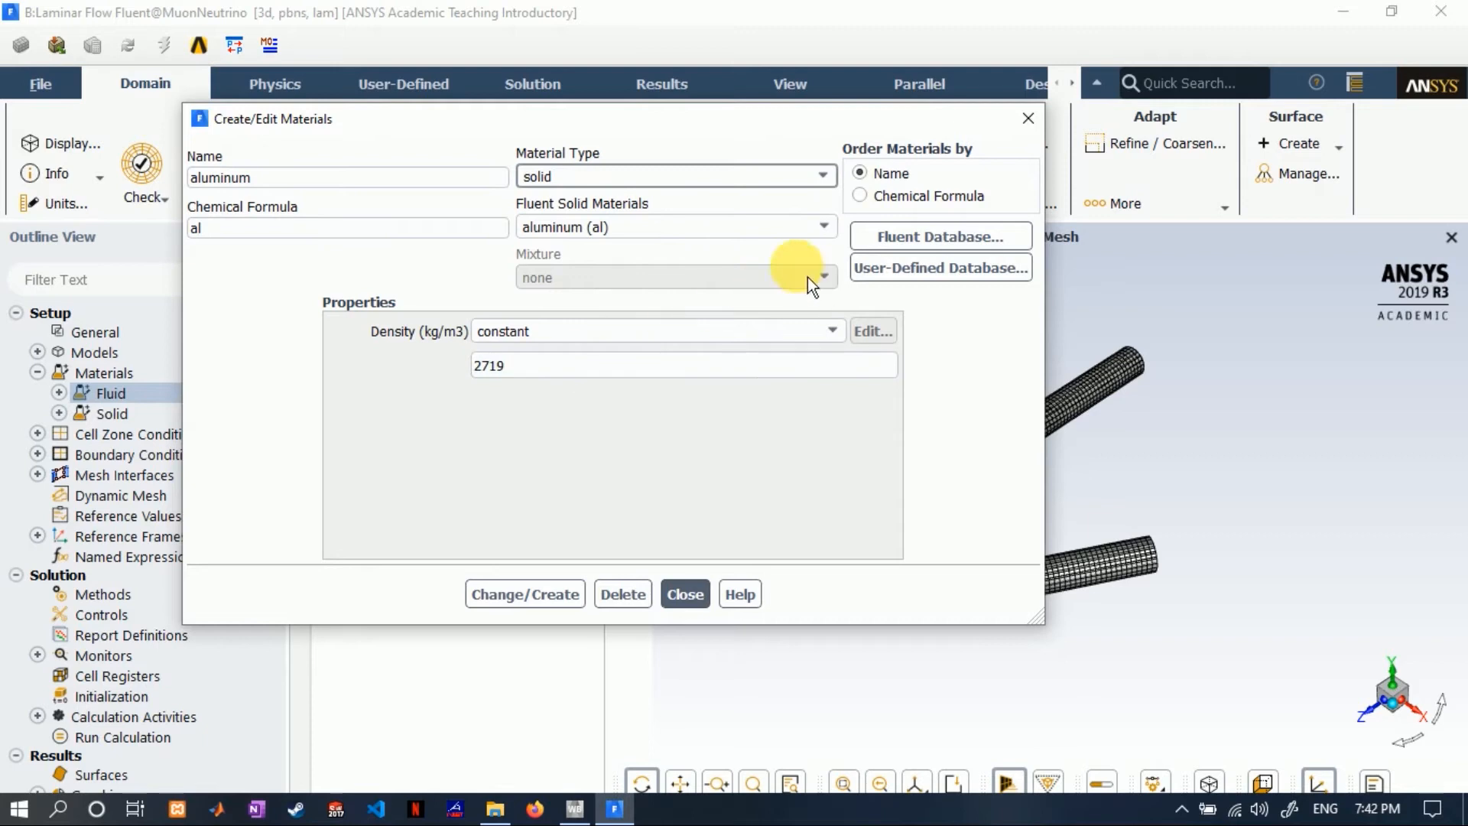
click(904, 253)
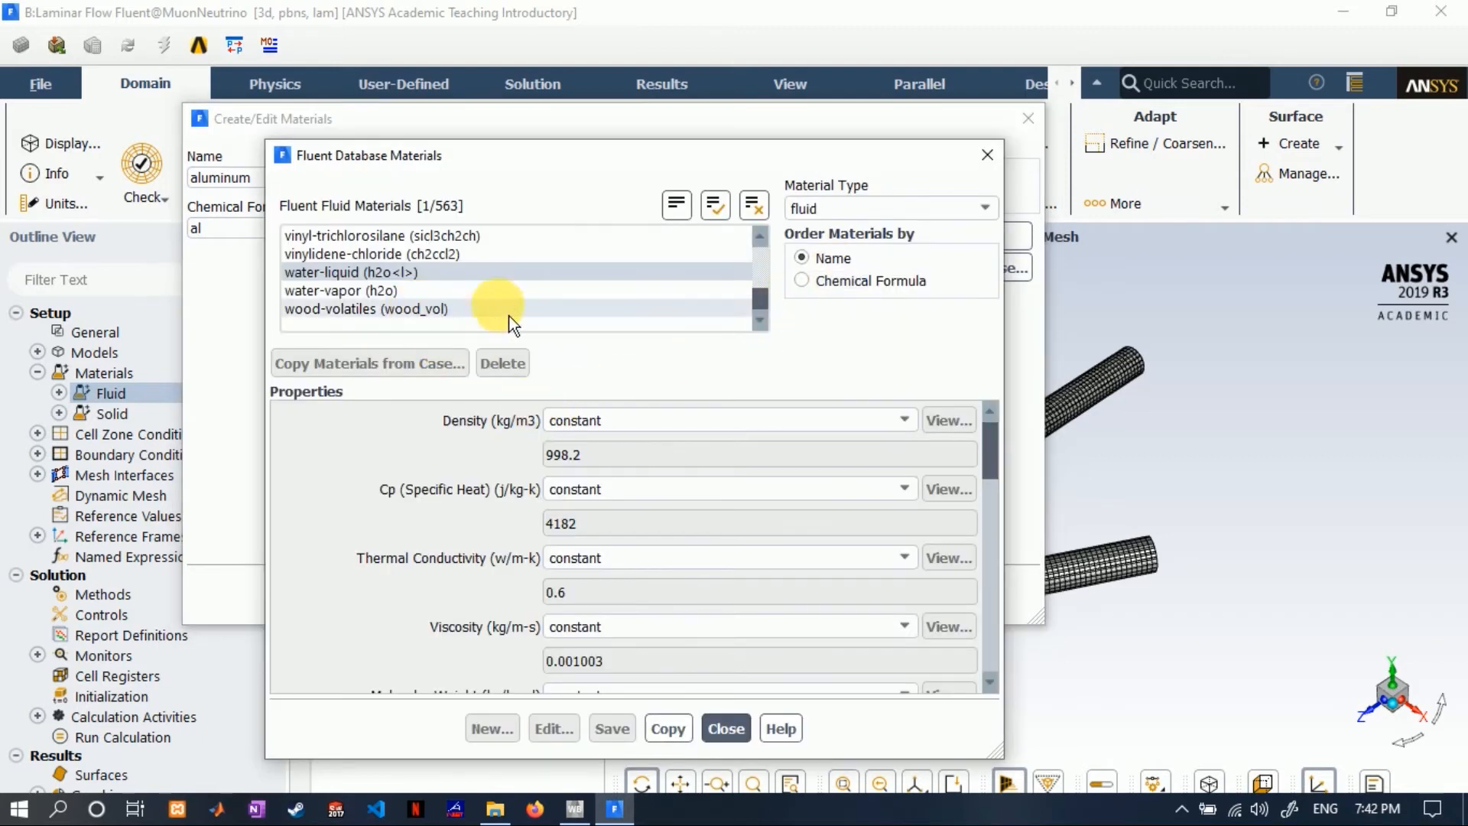
click(953, 208)
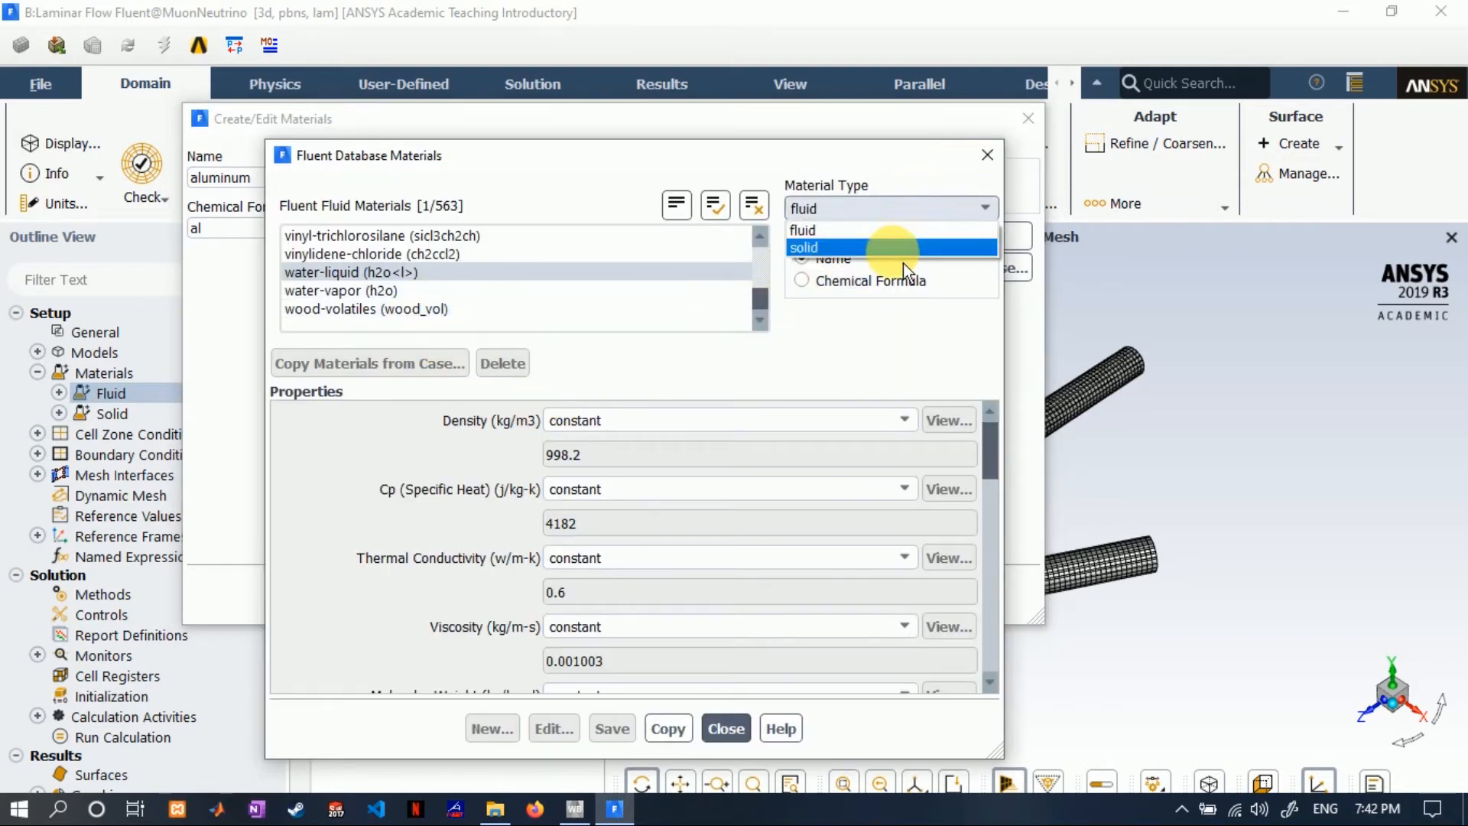
click(902, 249)
click(302, 272)
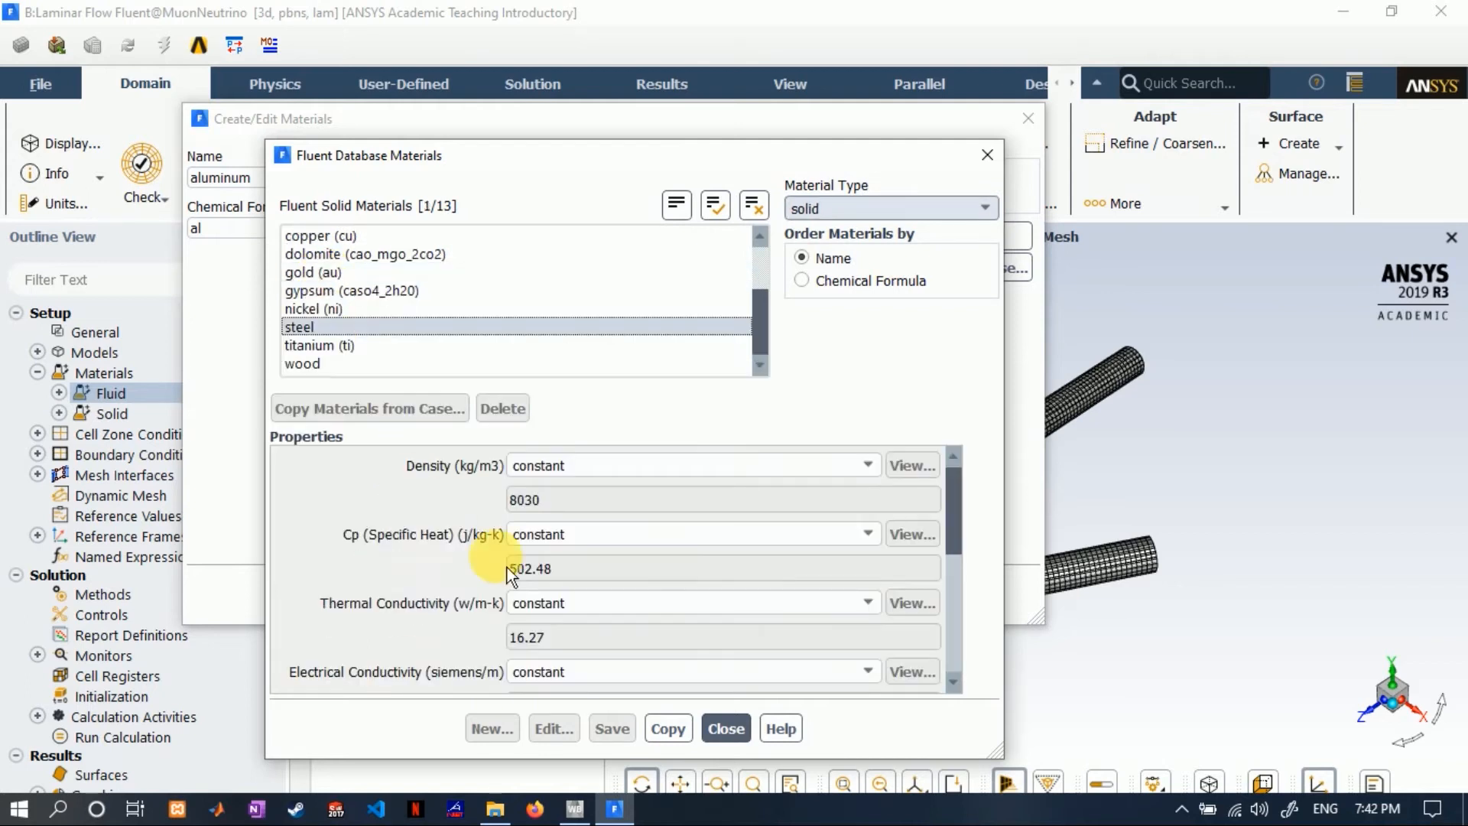
click(668, 736)
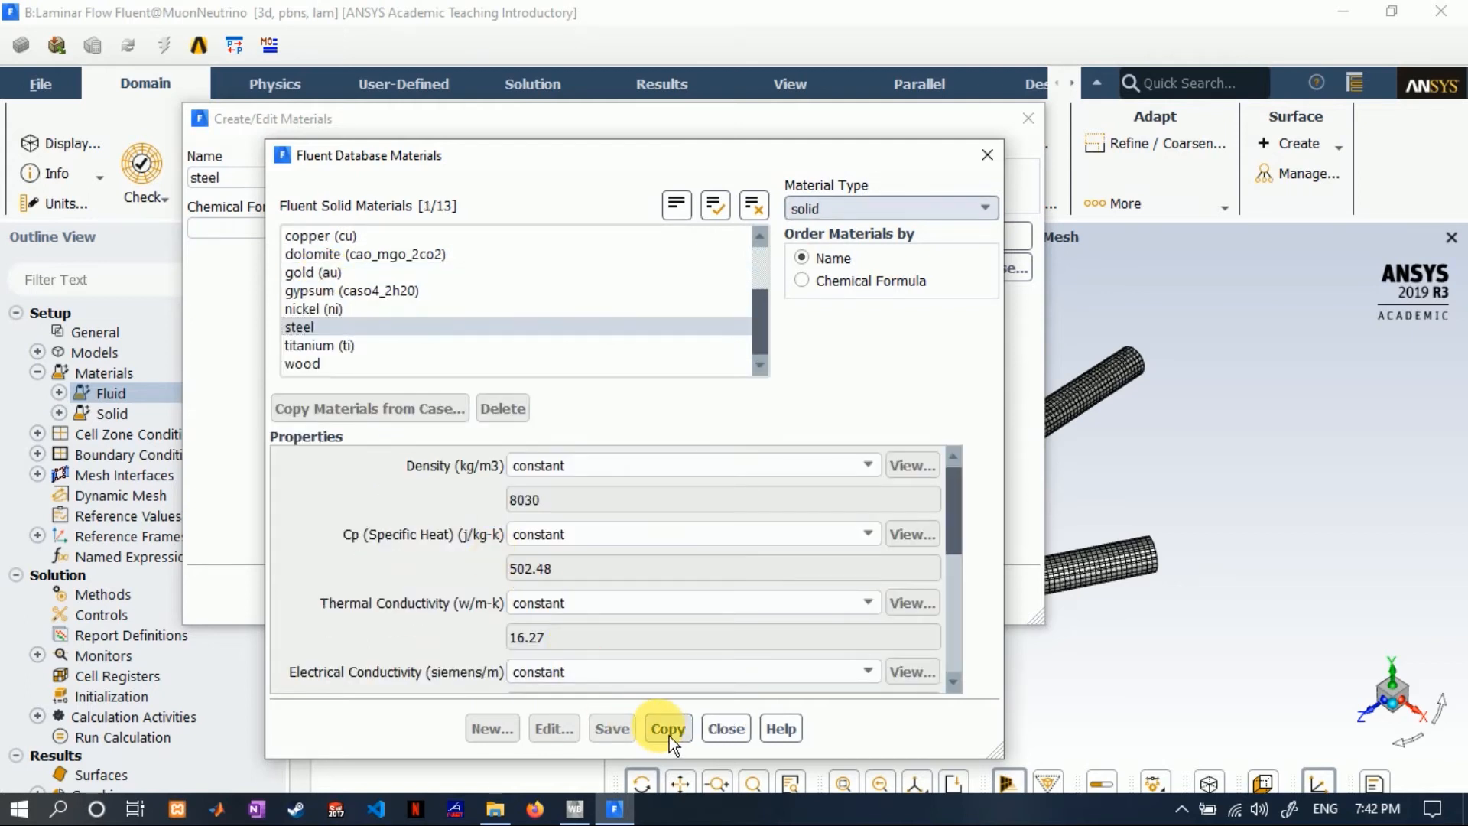
click(726, 733)
click(564, 604)
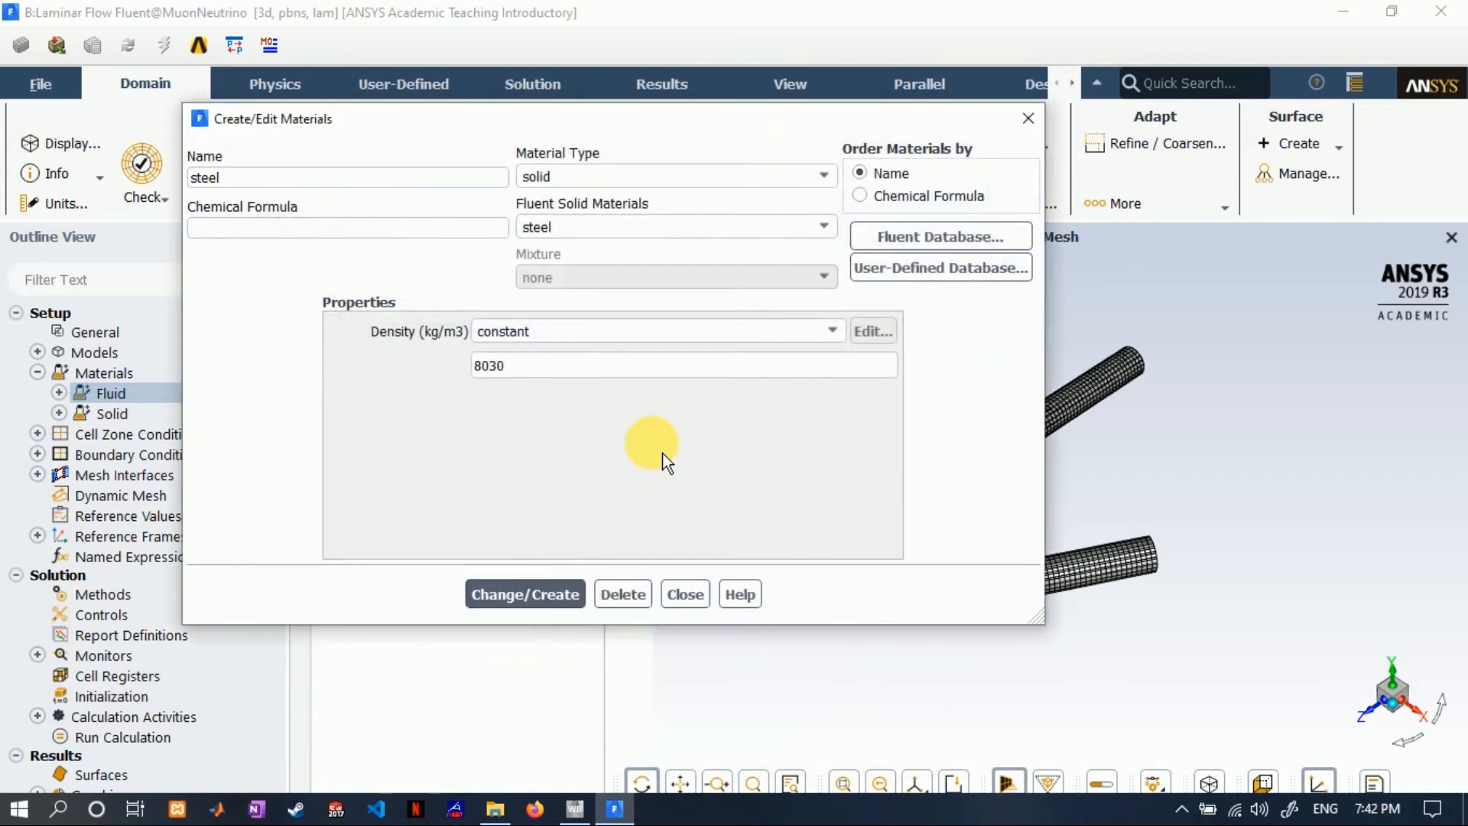
click(1029, 118)
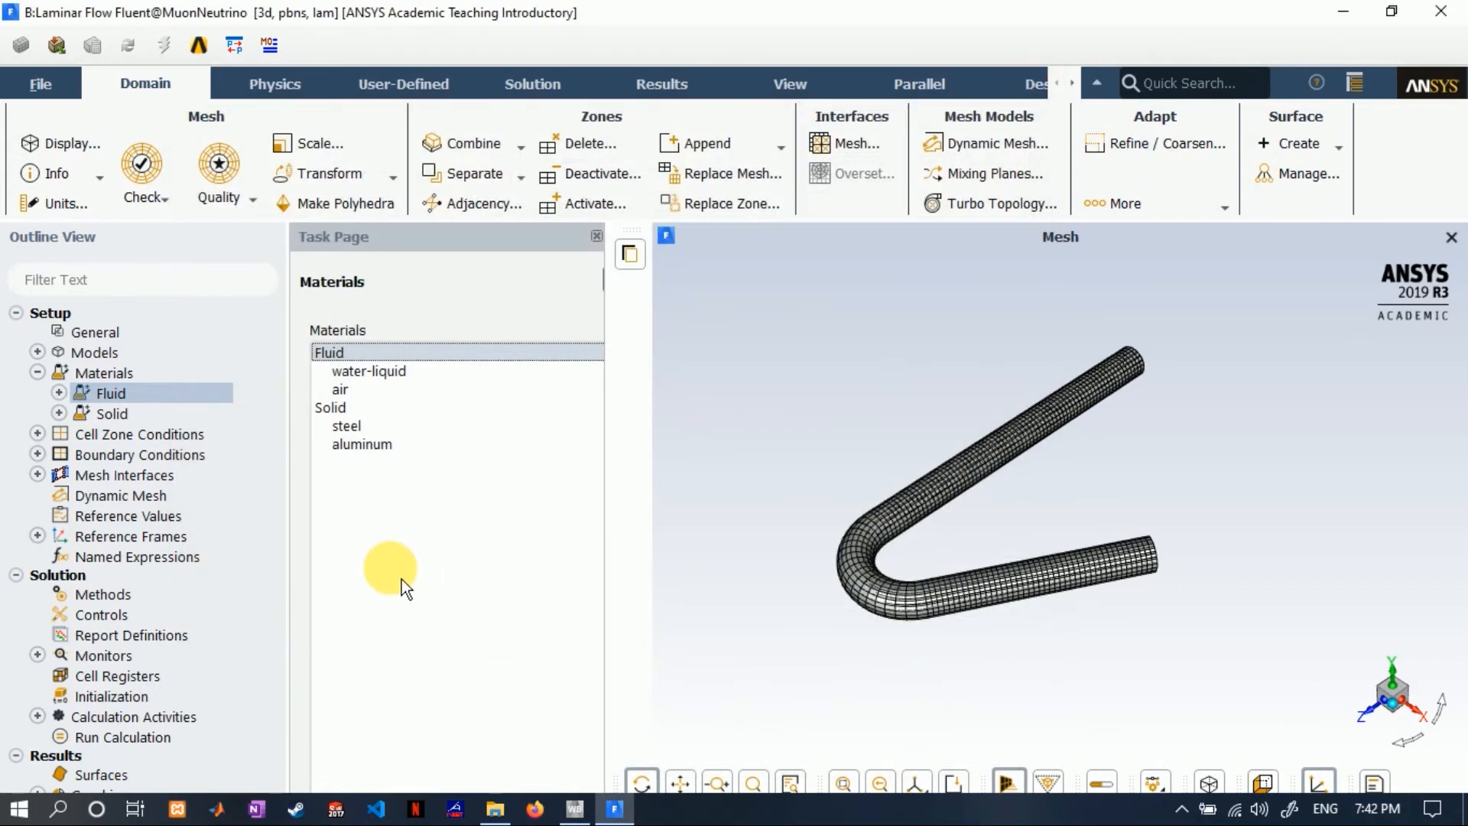
click(349, 426)
click(356, 371)
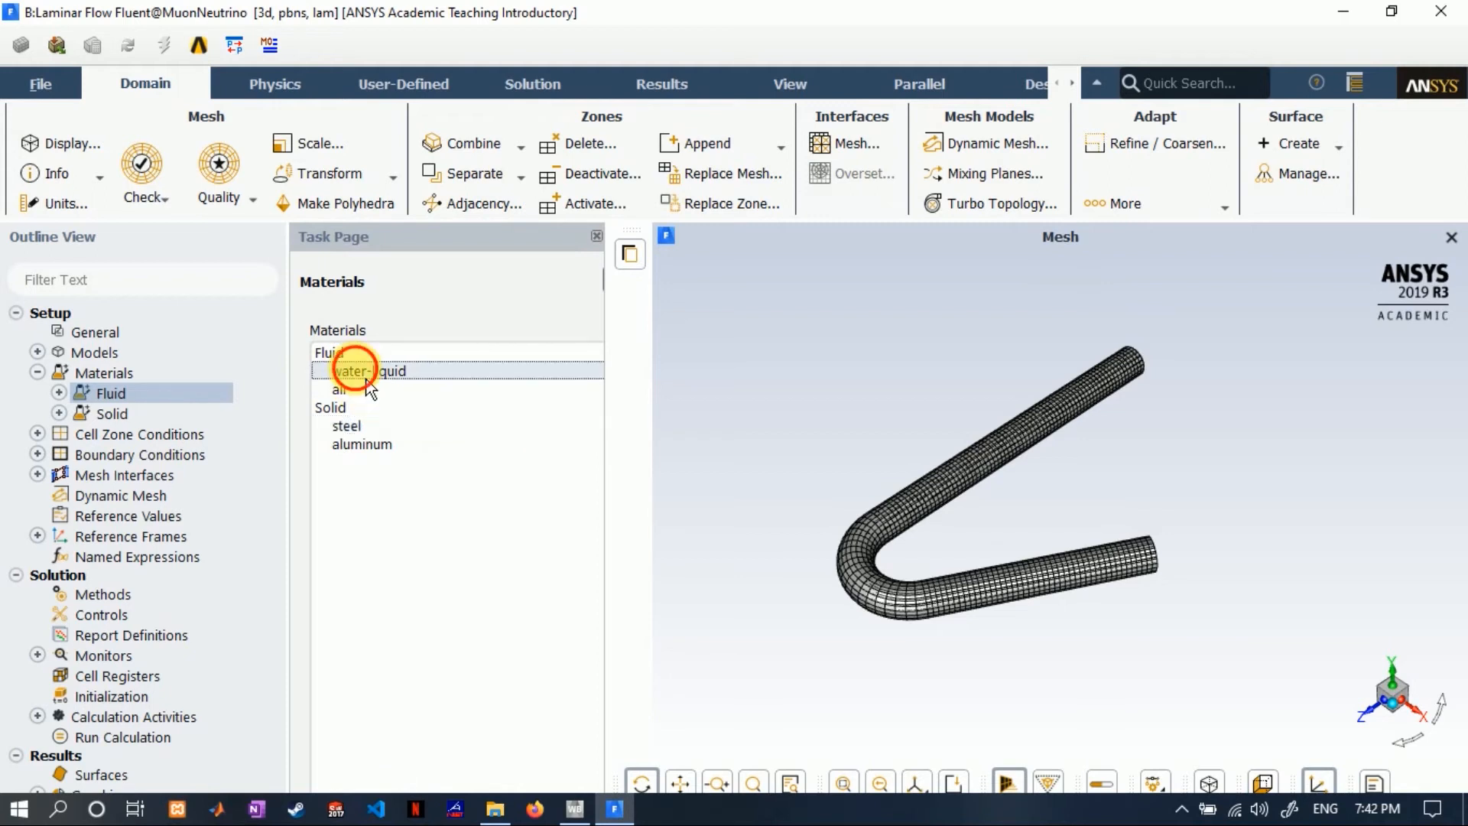
click(346, 426)
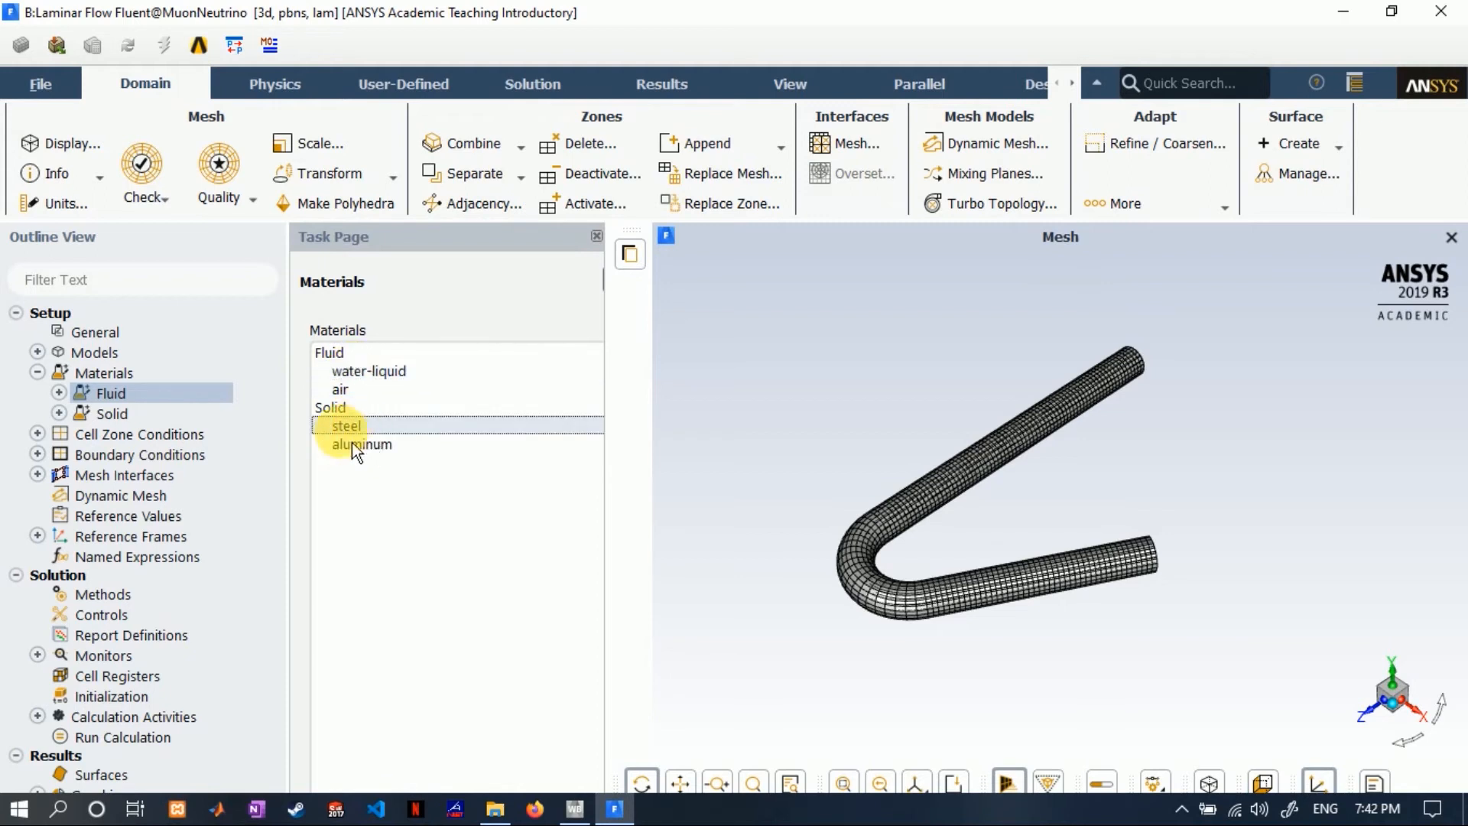
- Assign water-liquid as the material of the fluid_domian cell zone
double_click(88, 436)
click(343, 368)
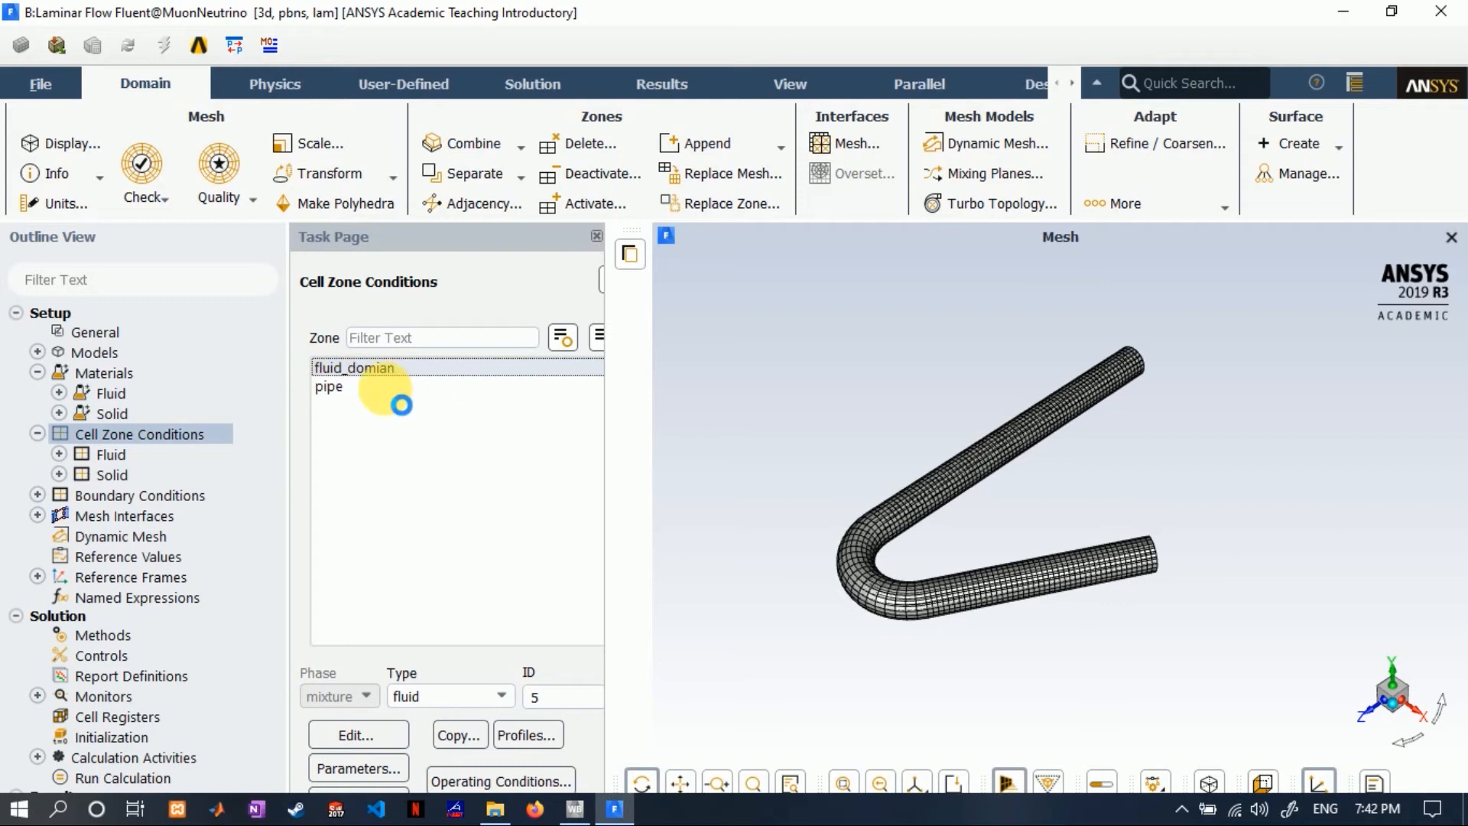
click(387, 388)
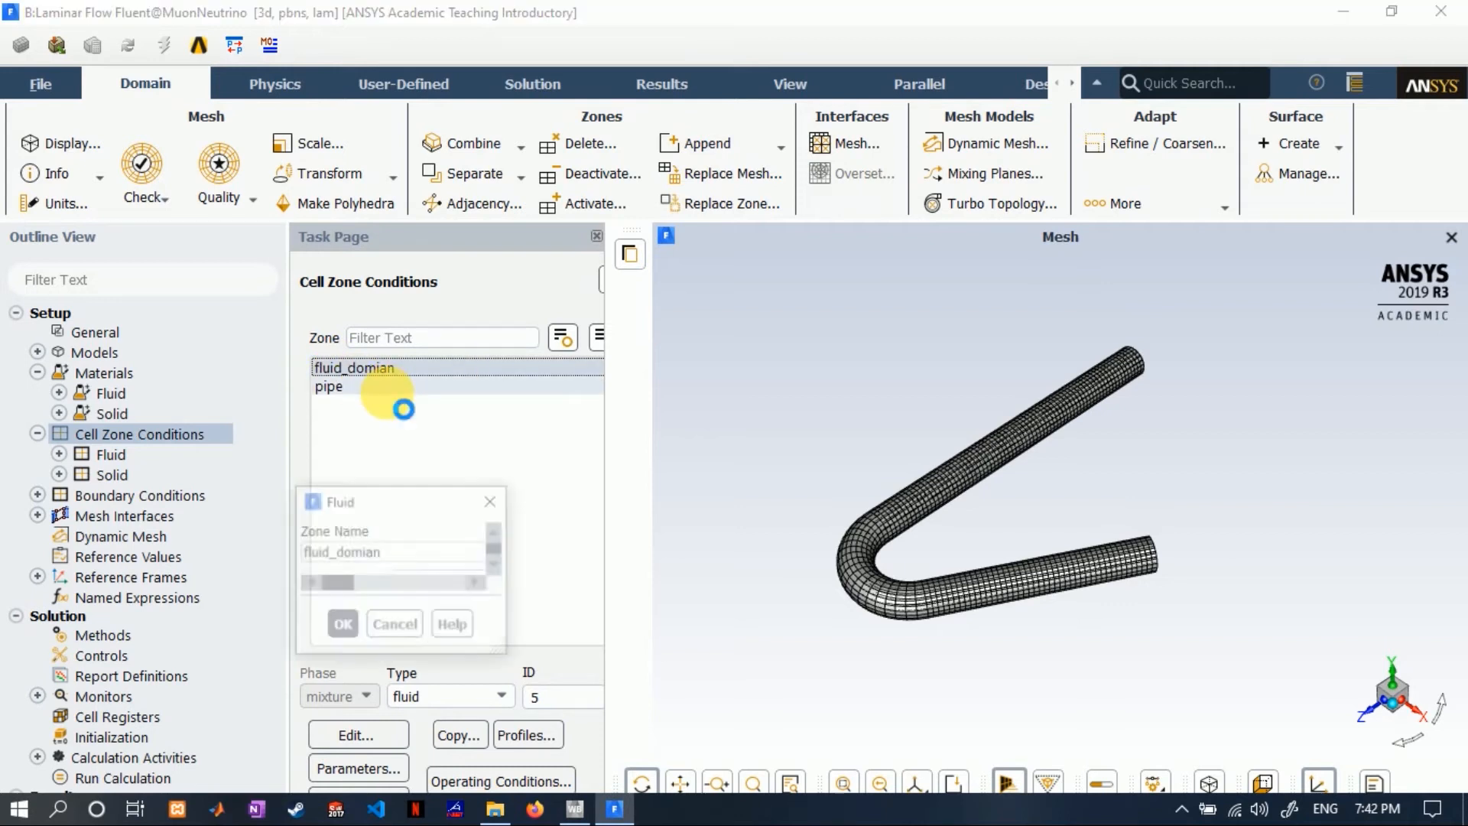
drag(388, 497, 341, 157)
click(362, 231)
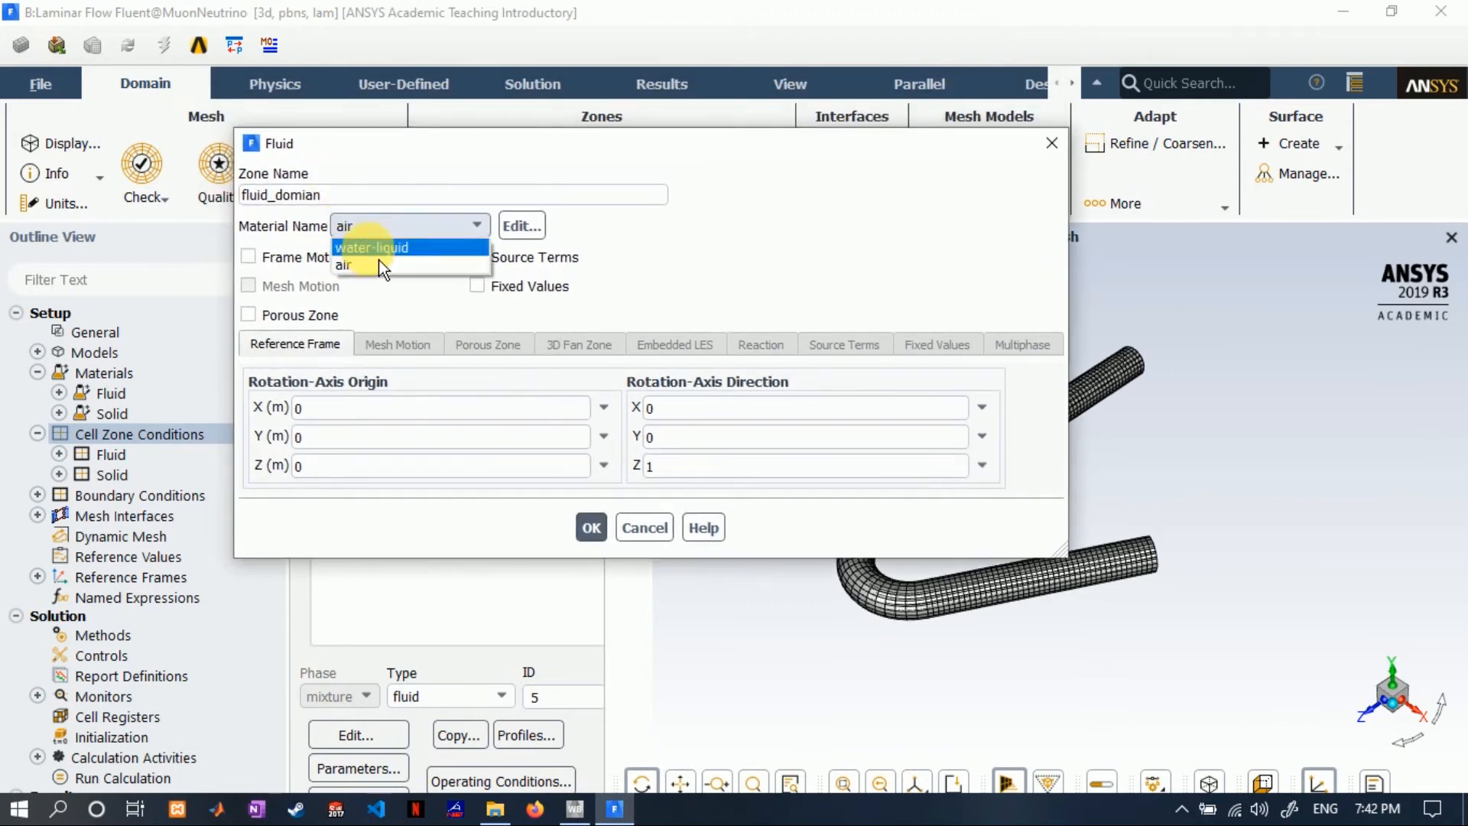
click(377, 248)
click(591, 528)
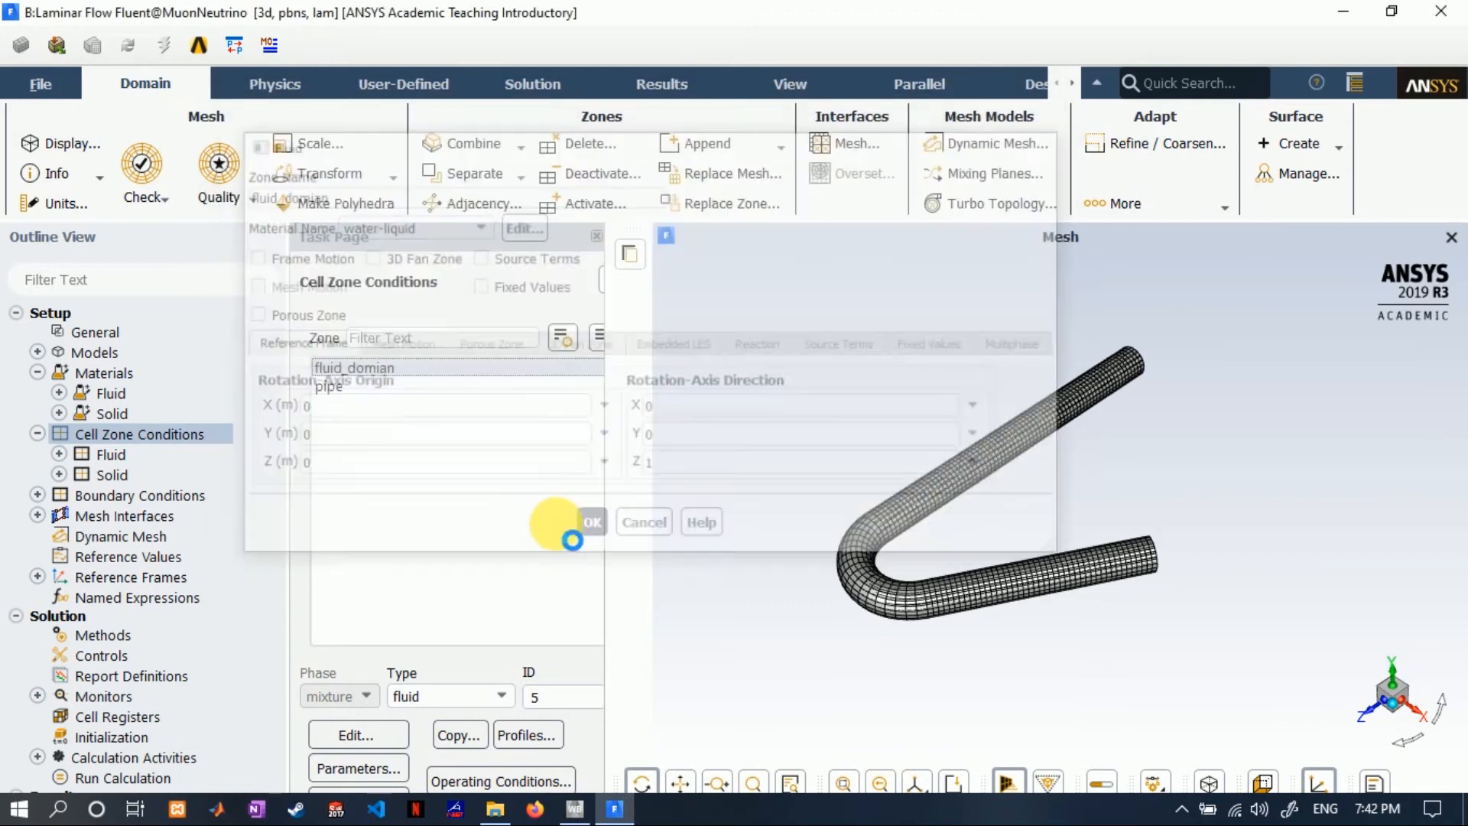
- Assign steel as the material of the pipe cell zone and apply the change
click(336, 387)
double_click(347, 387)
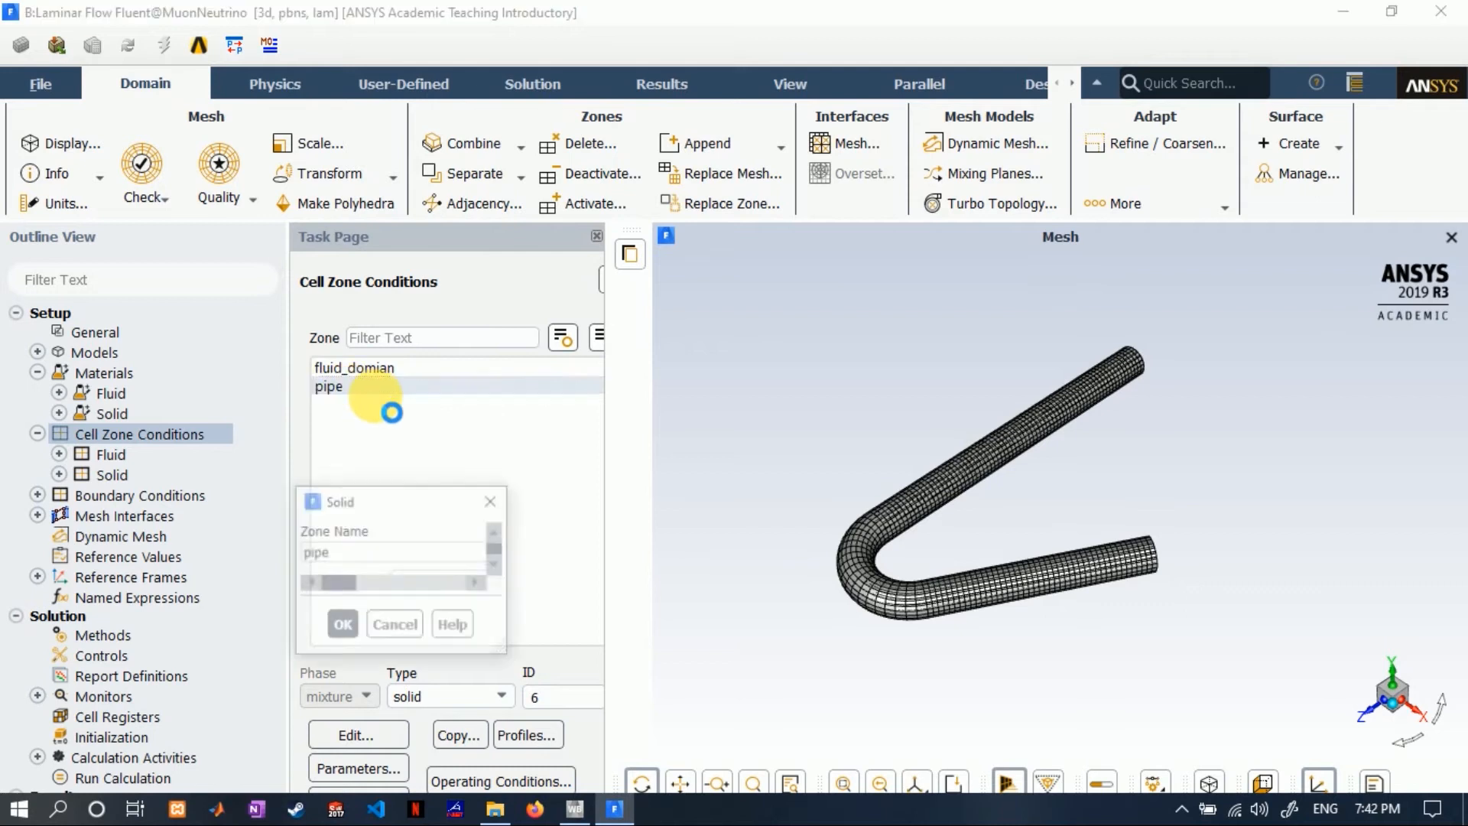
drag(406, 502, 418, 295)
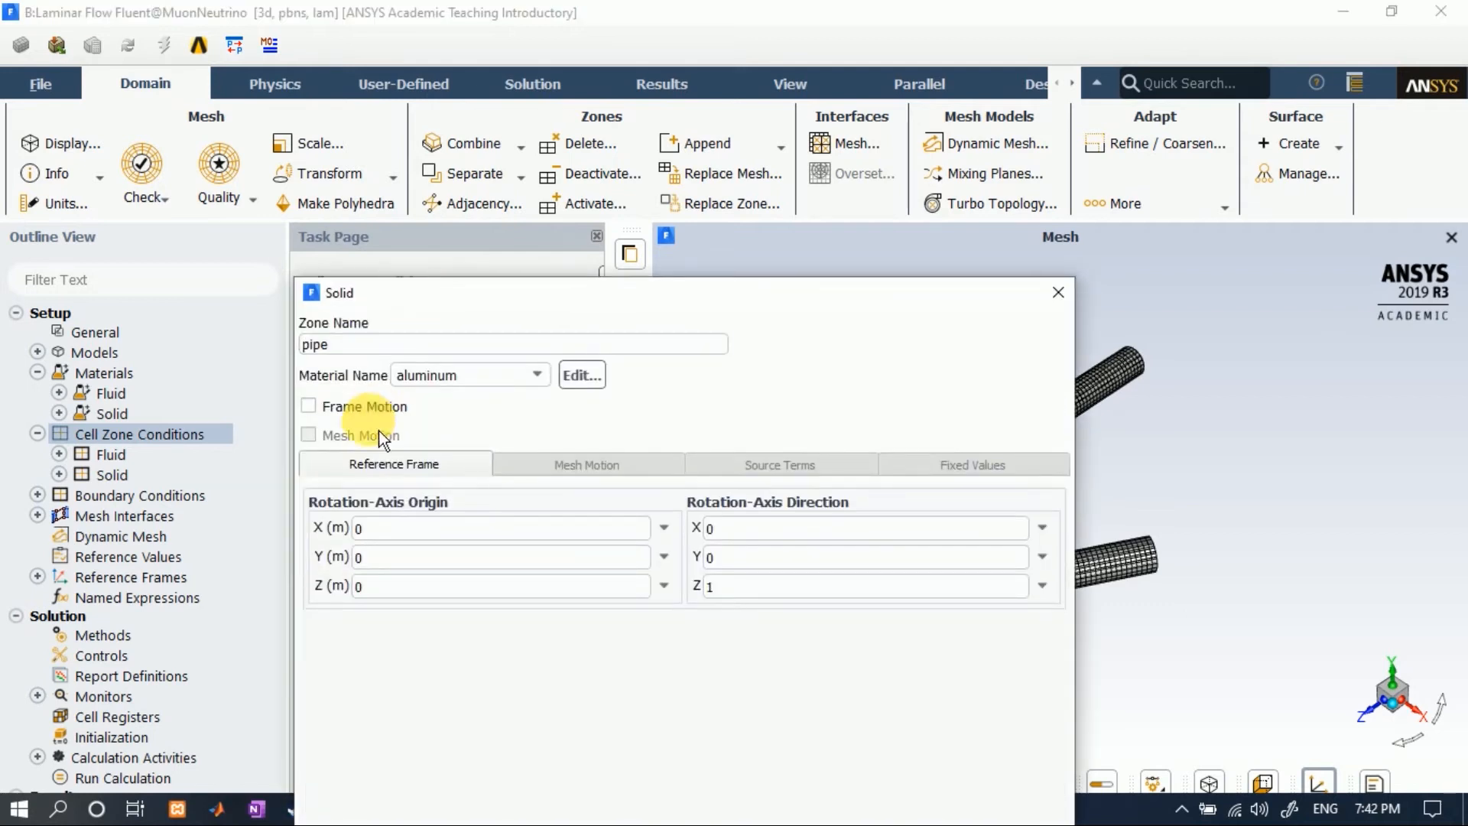
click(426, 376)
click(428, 397)
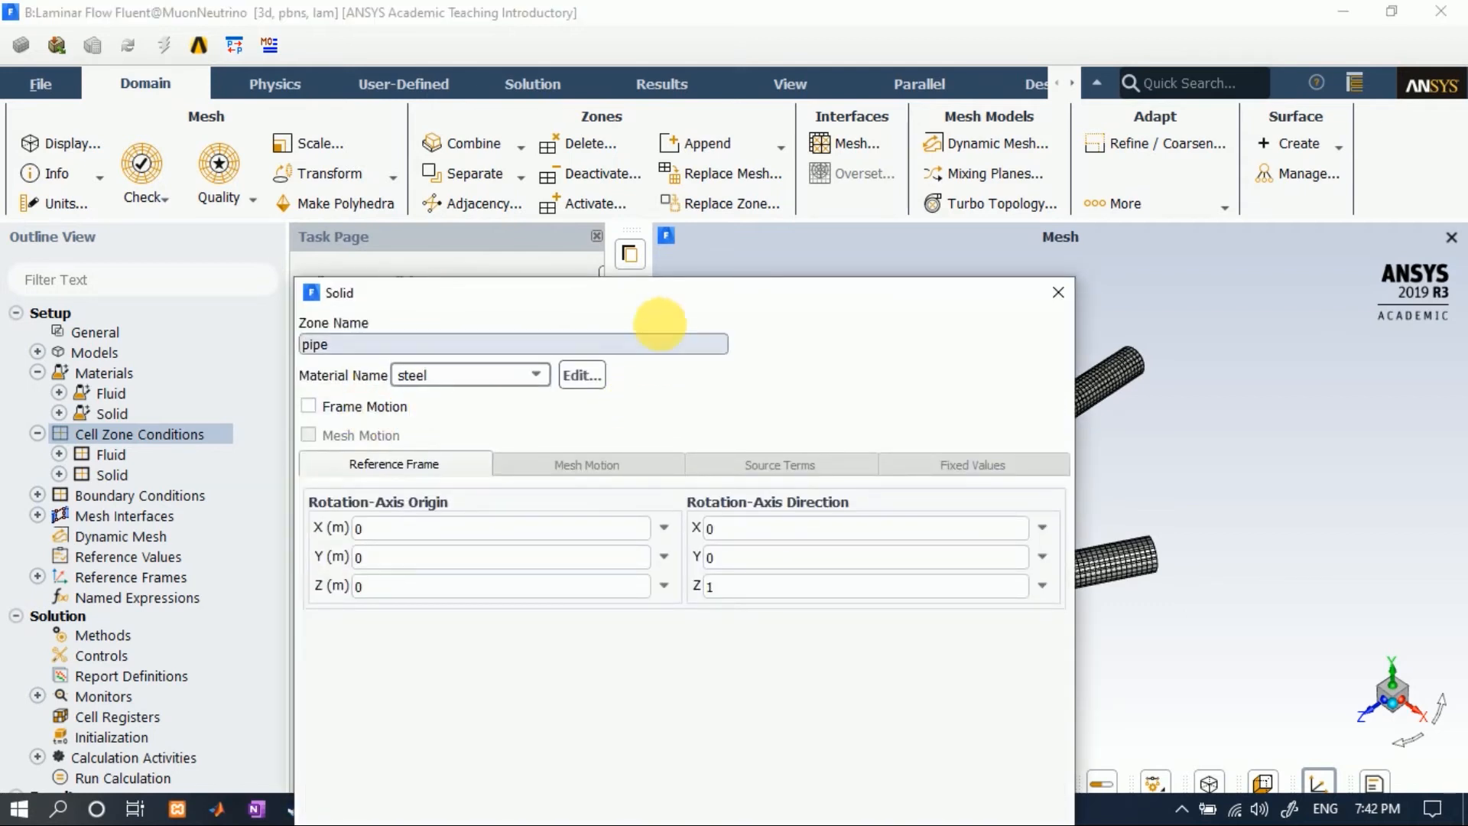
drag(656, 292, 618, 127)
click(587, 692)
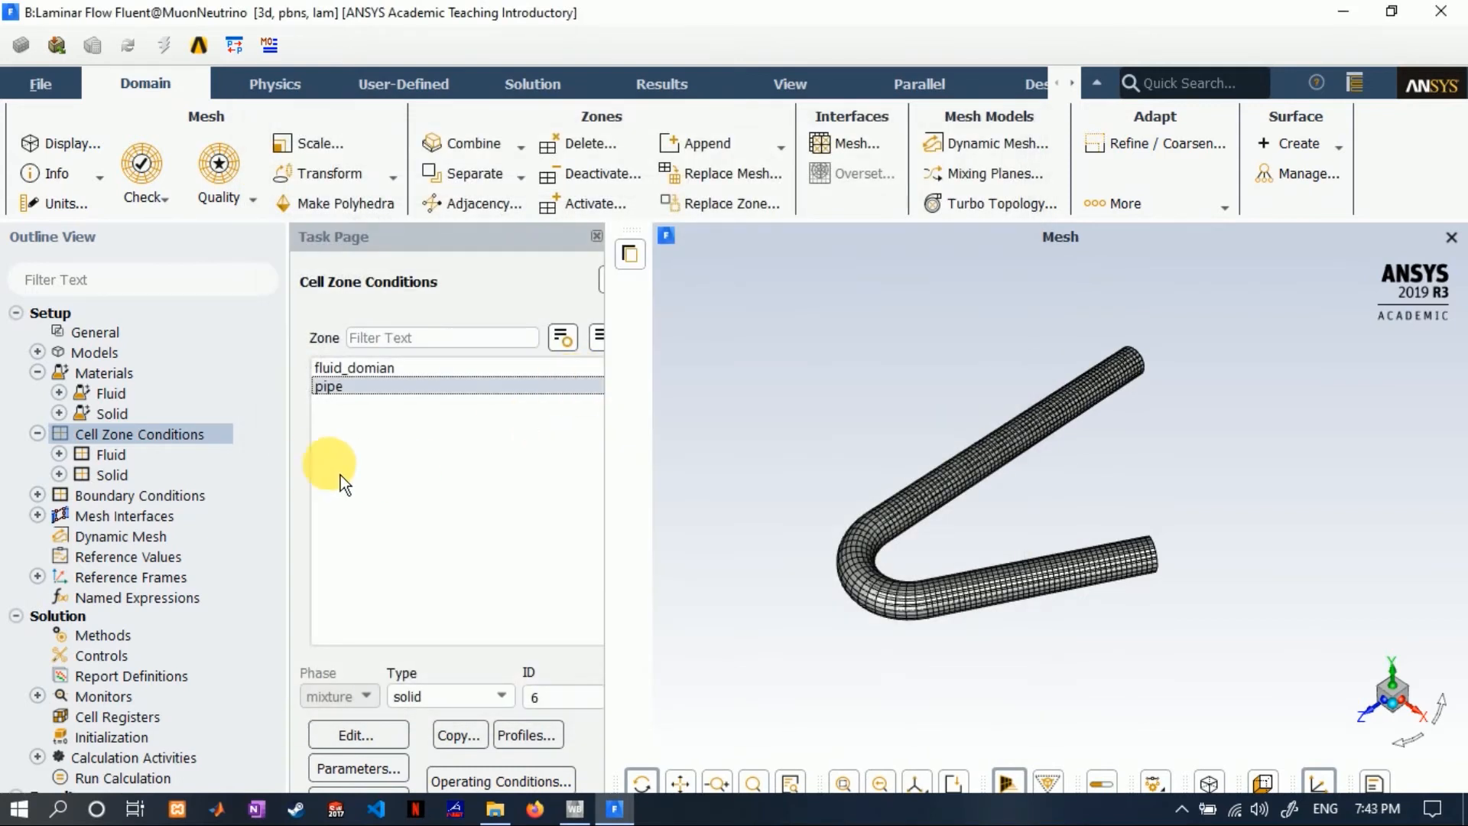
- Keep the inlet boundary as velocity-inlet and set its velocity magnitude to 0.1 m/s
click(37, 434)
click(135, 457)
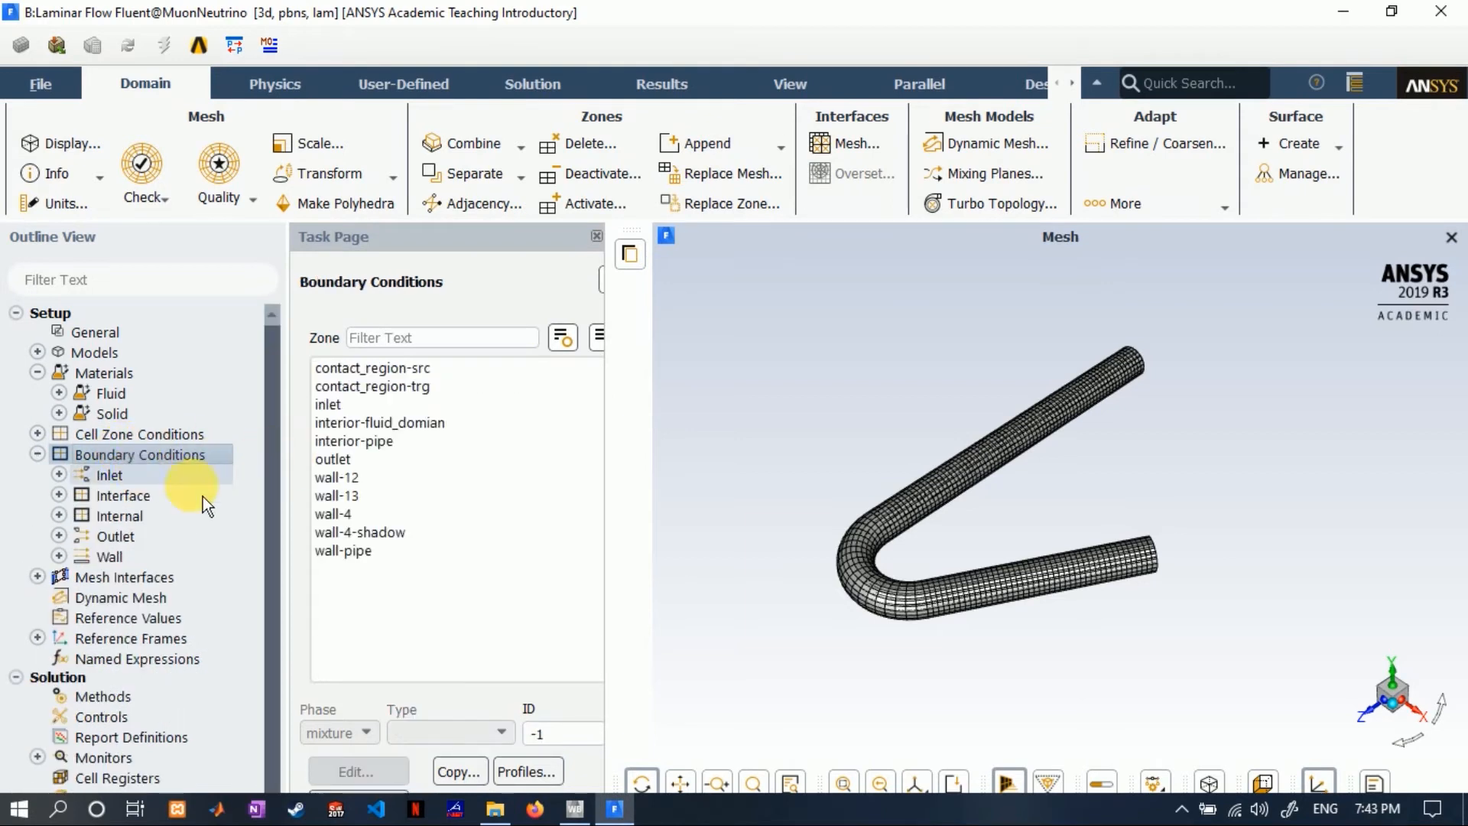
click(328, 405)
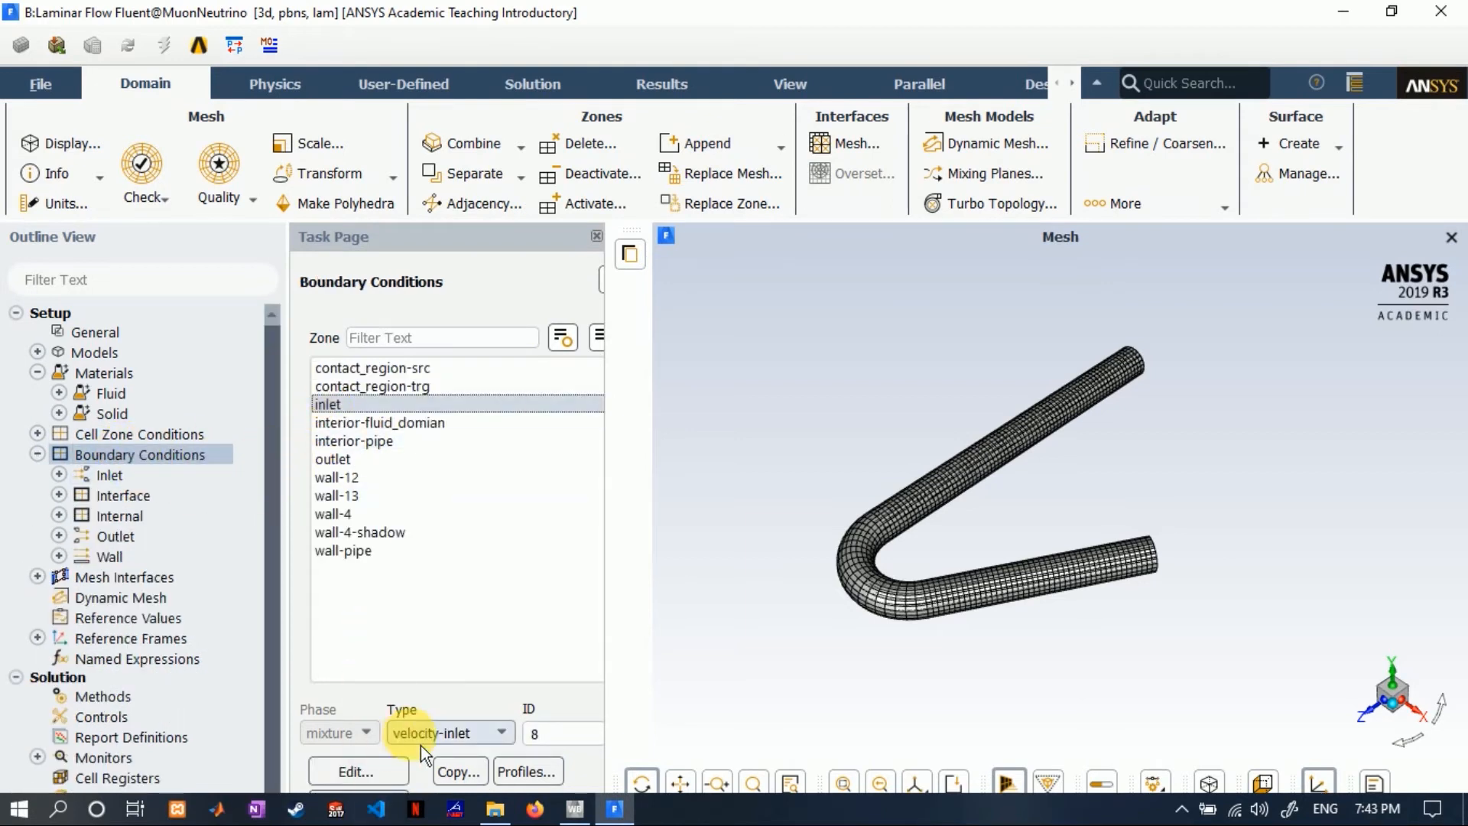
click(444, 742)
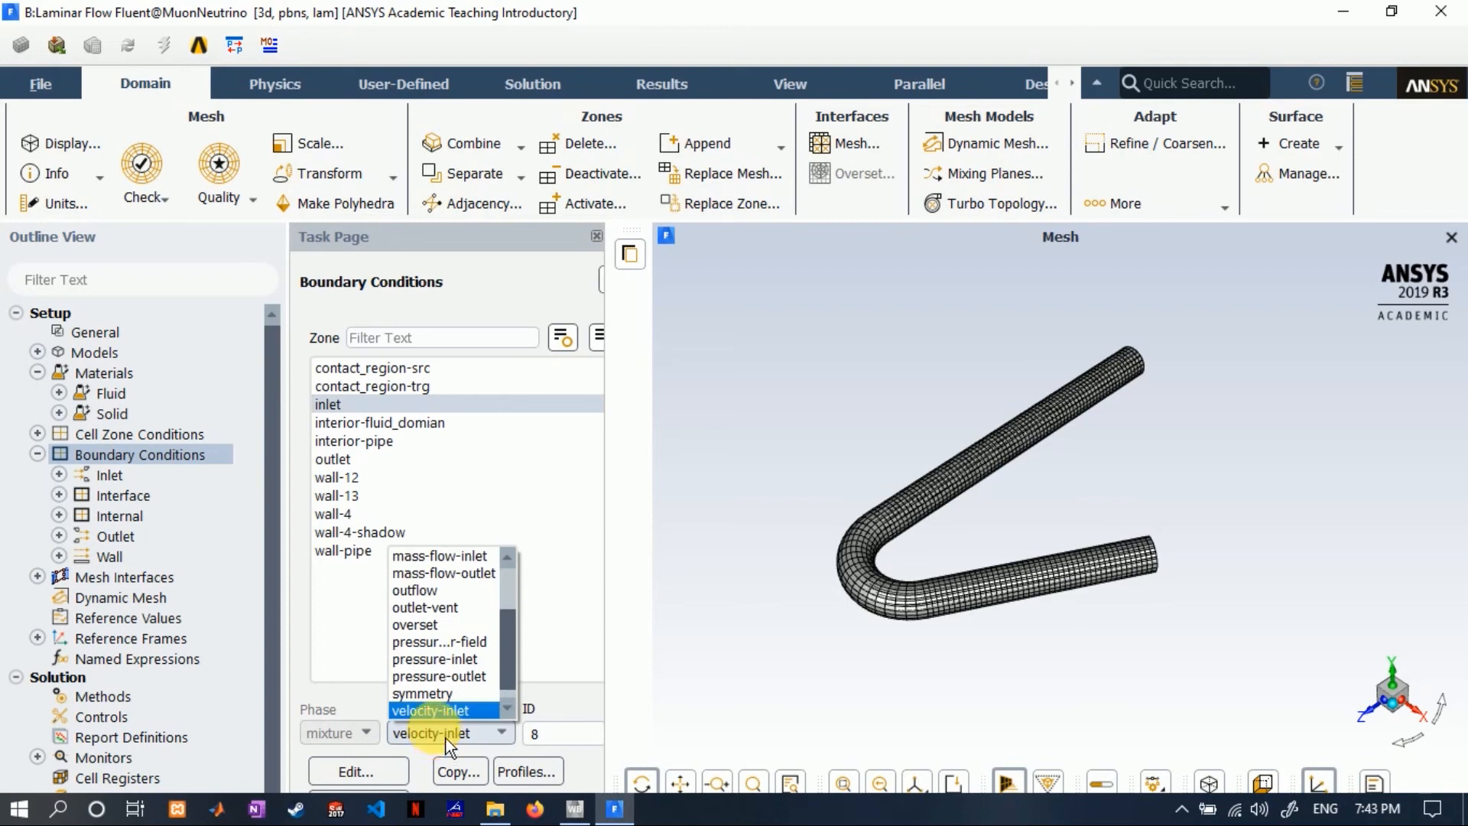
click(439, 696)
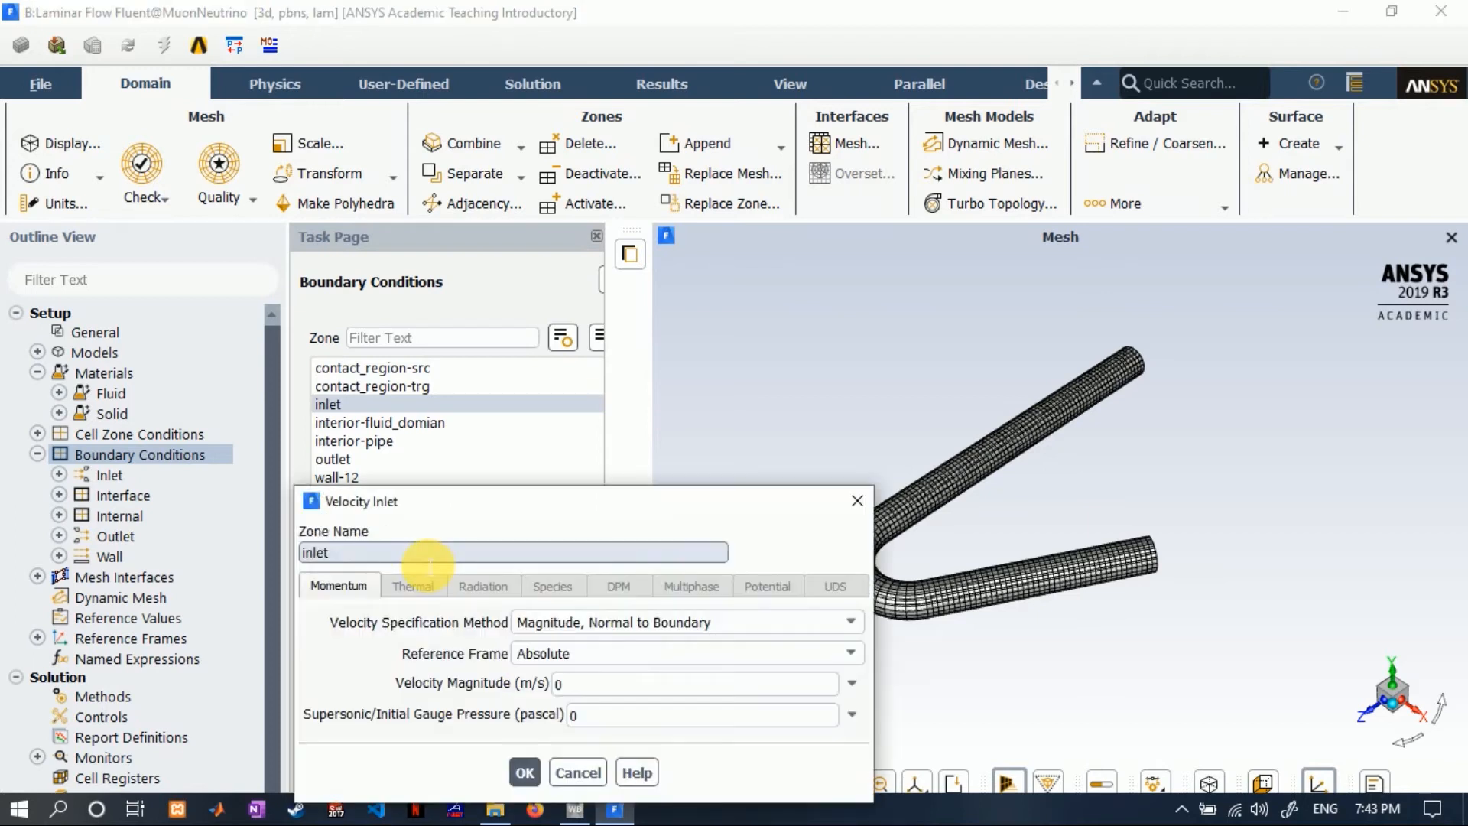
drag(421, 519, 359, 258)
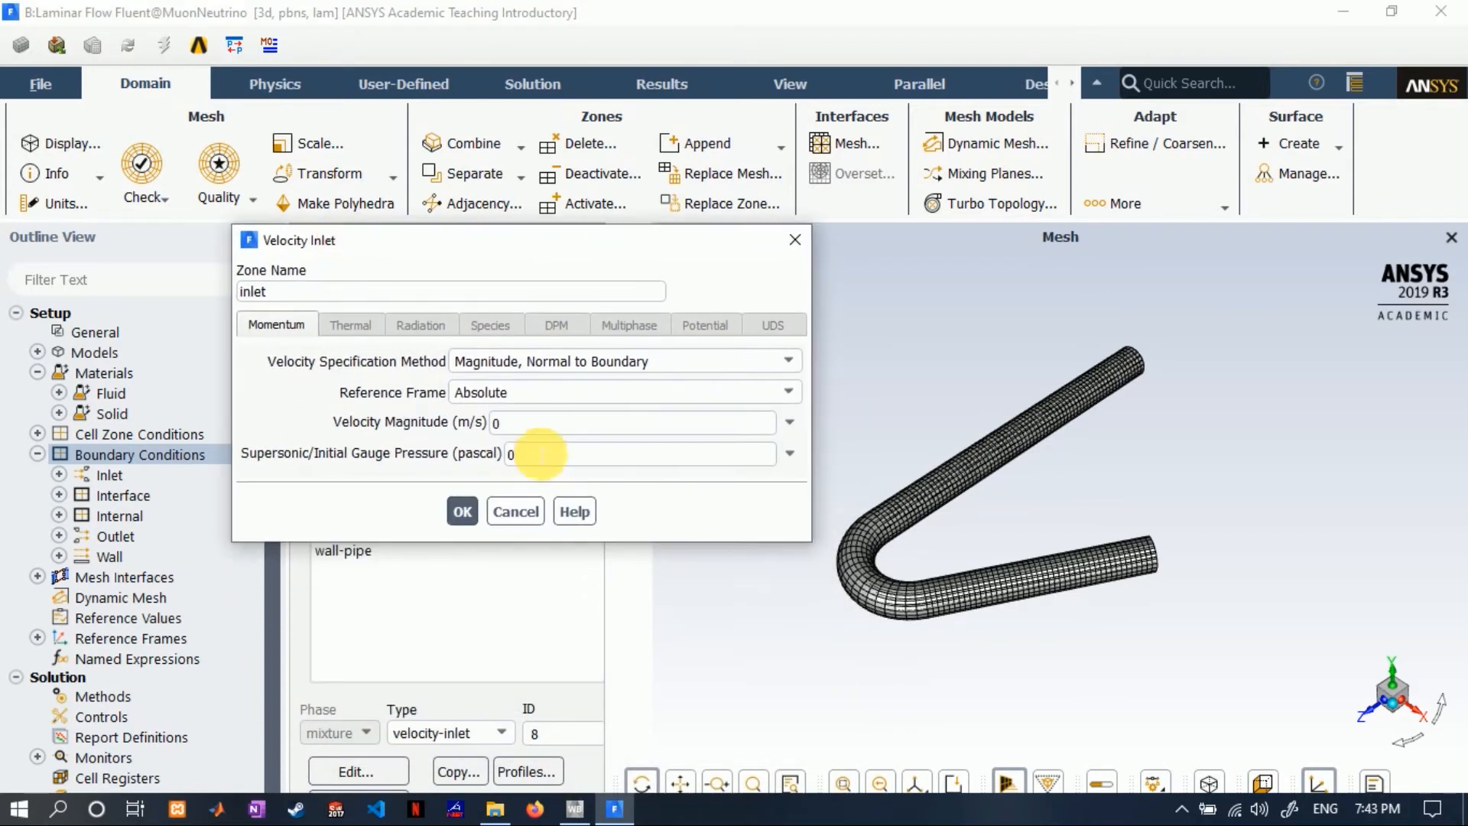
click(524, 422)
double_click(496, 423)
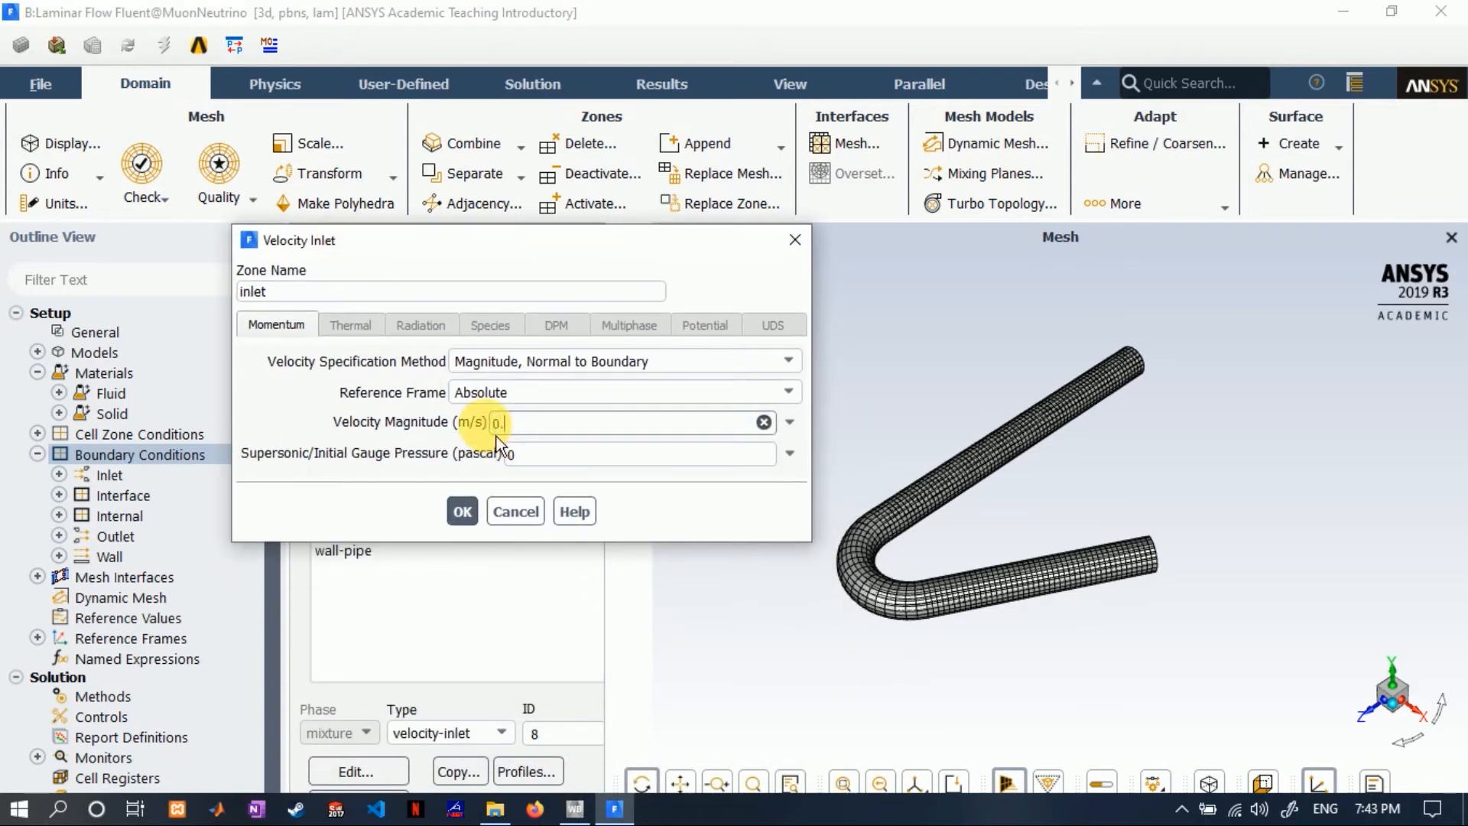
text(0.1)
click(453, 520)
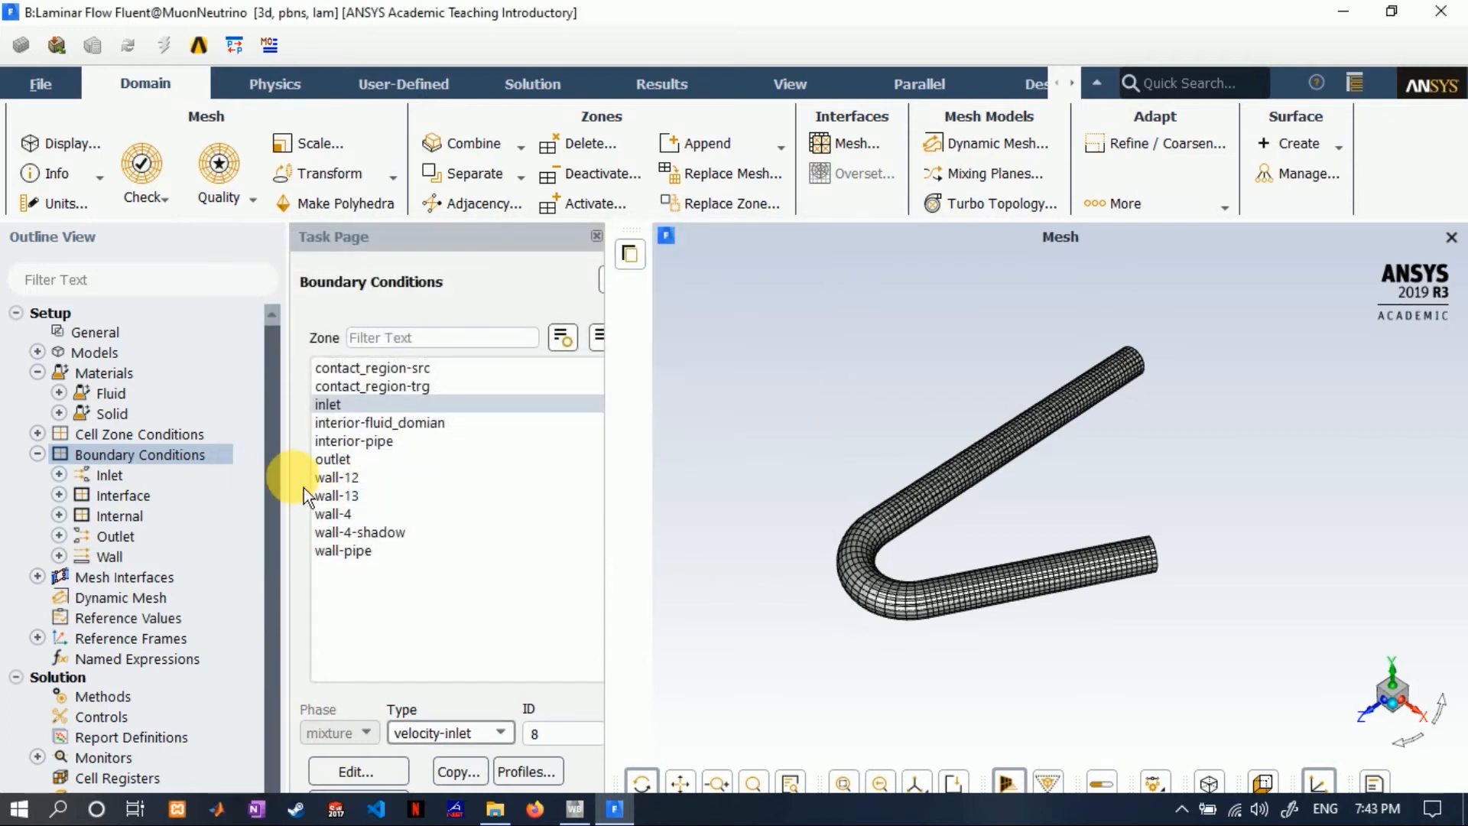
- Select the outlet boundary zone, then set the pressure-velocity coupling scheme in the solution methods to SIMPLE
click(340, 460)
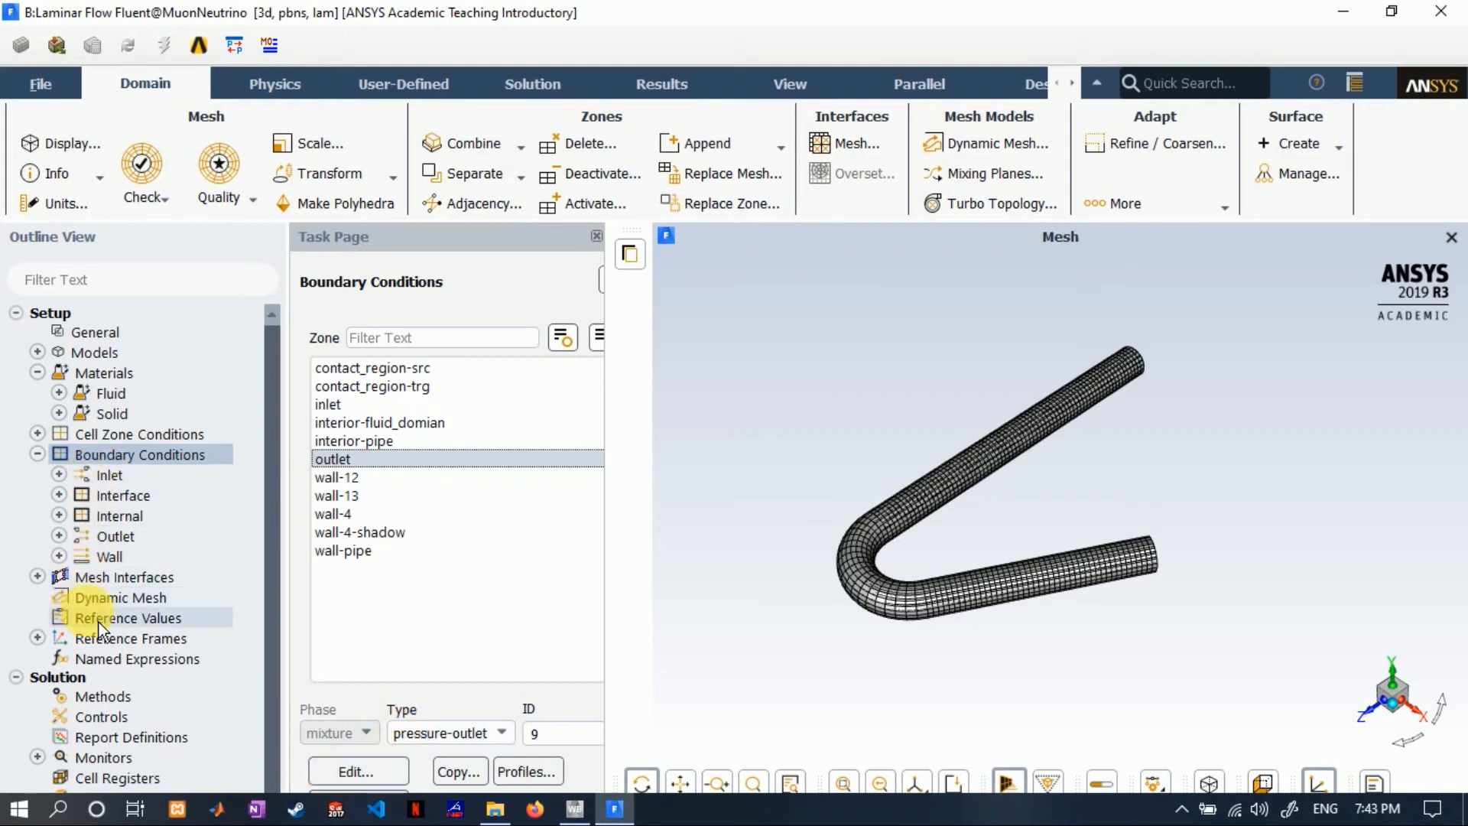
click(111, 702)
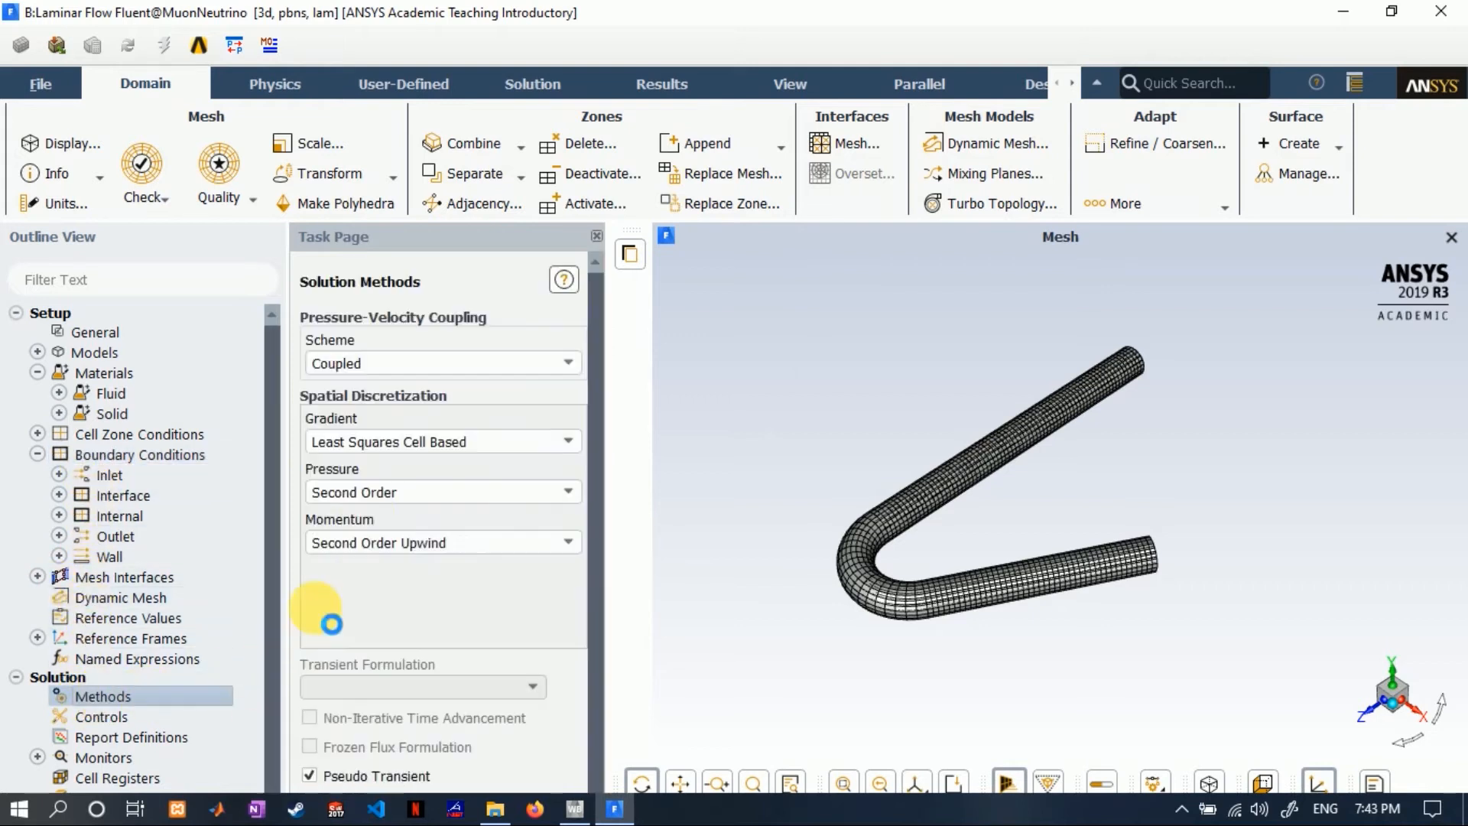
click(370, 365)
click(352, 384)
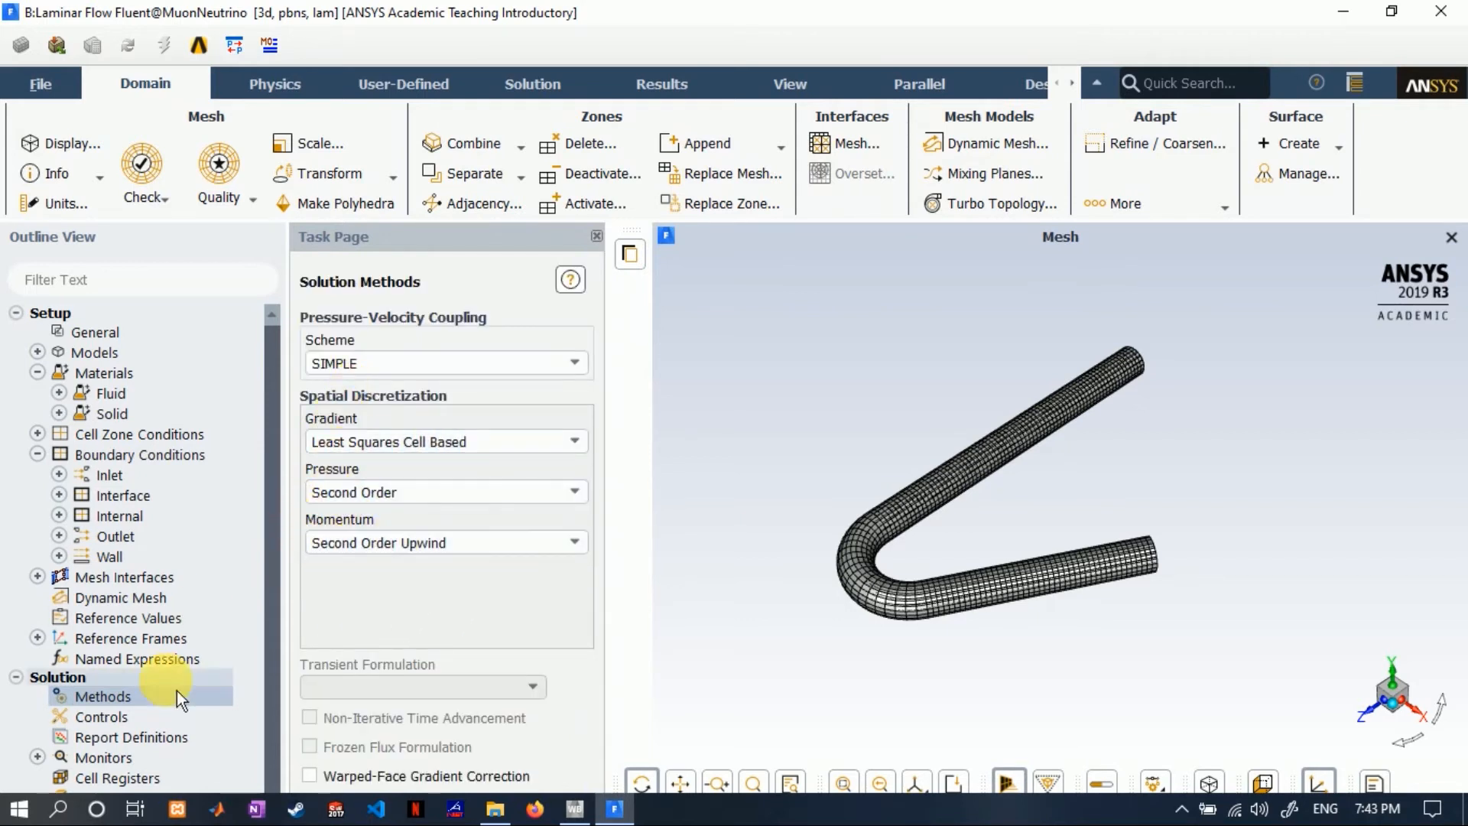
- Review the absolute convergence criteria in the residual monitors and close them without changes
double_click(99, 769)
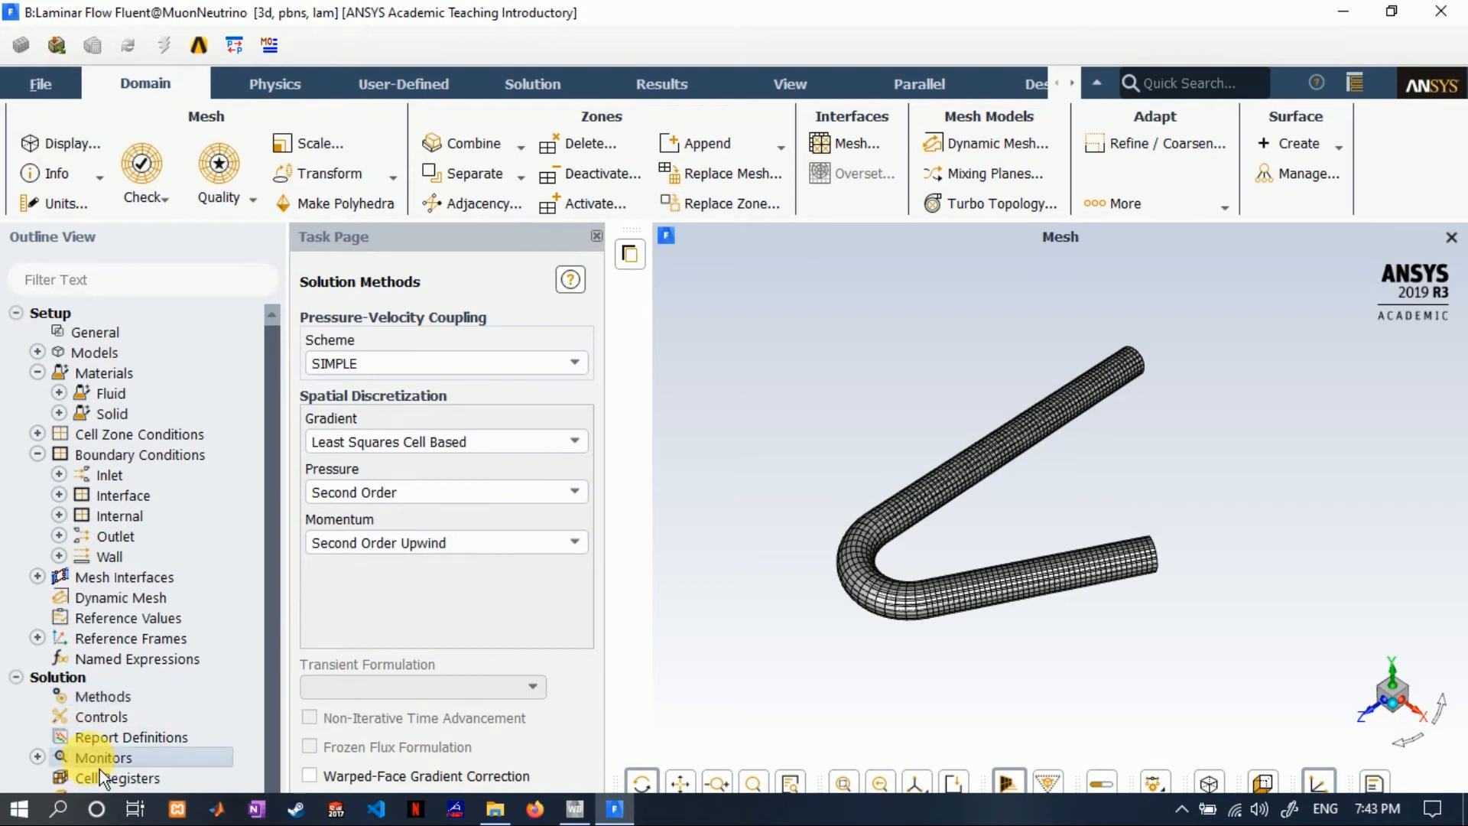
drag(268, 507, 285, 756)
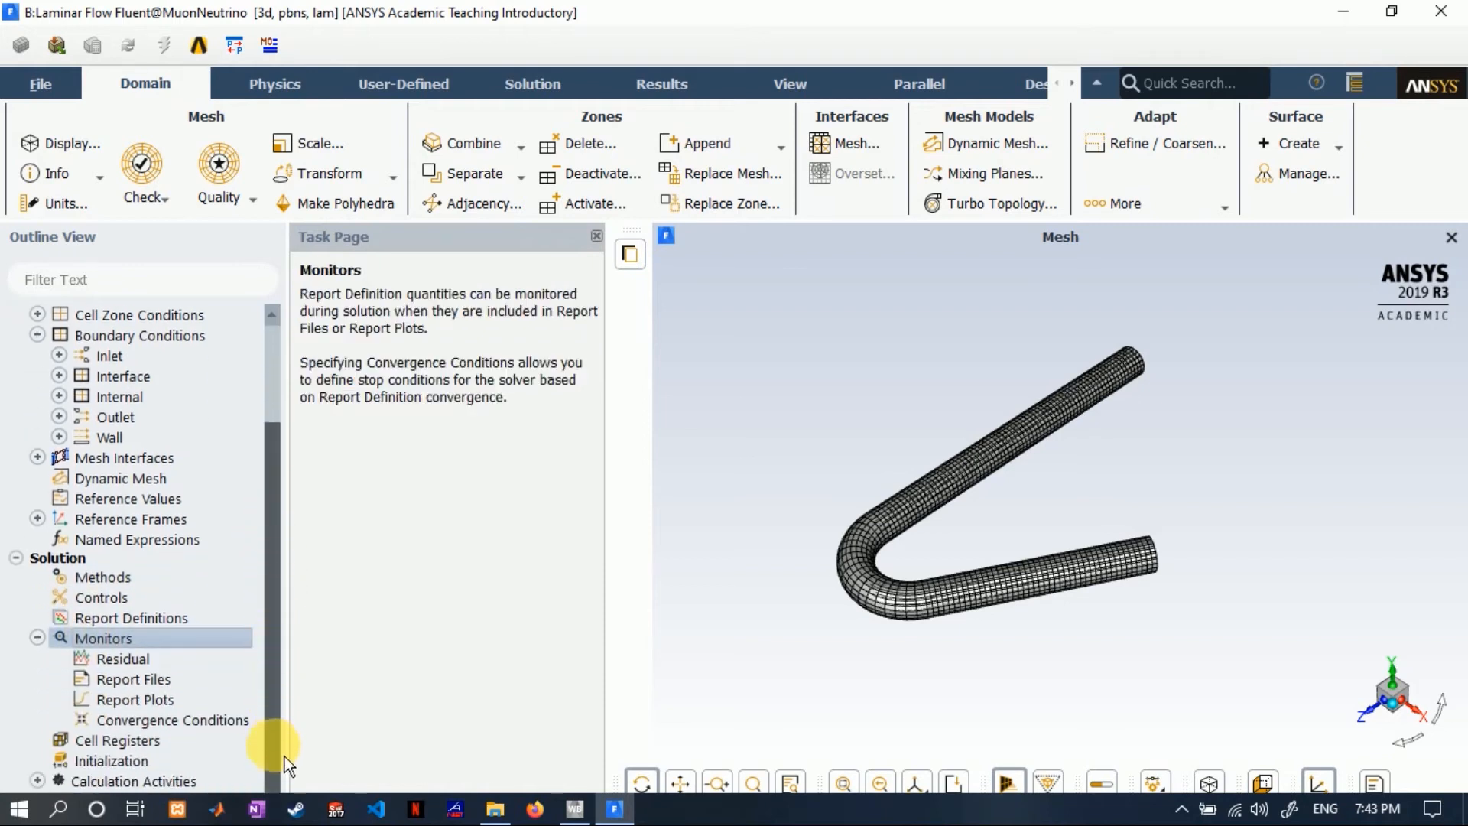
double_click(122, 659)
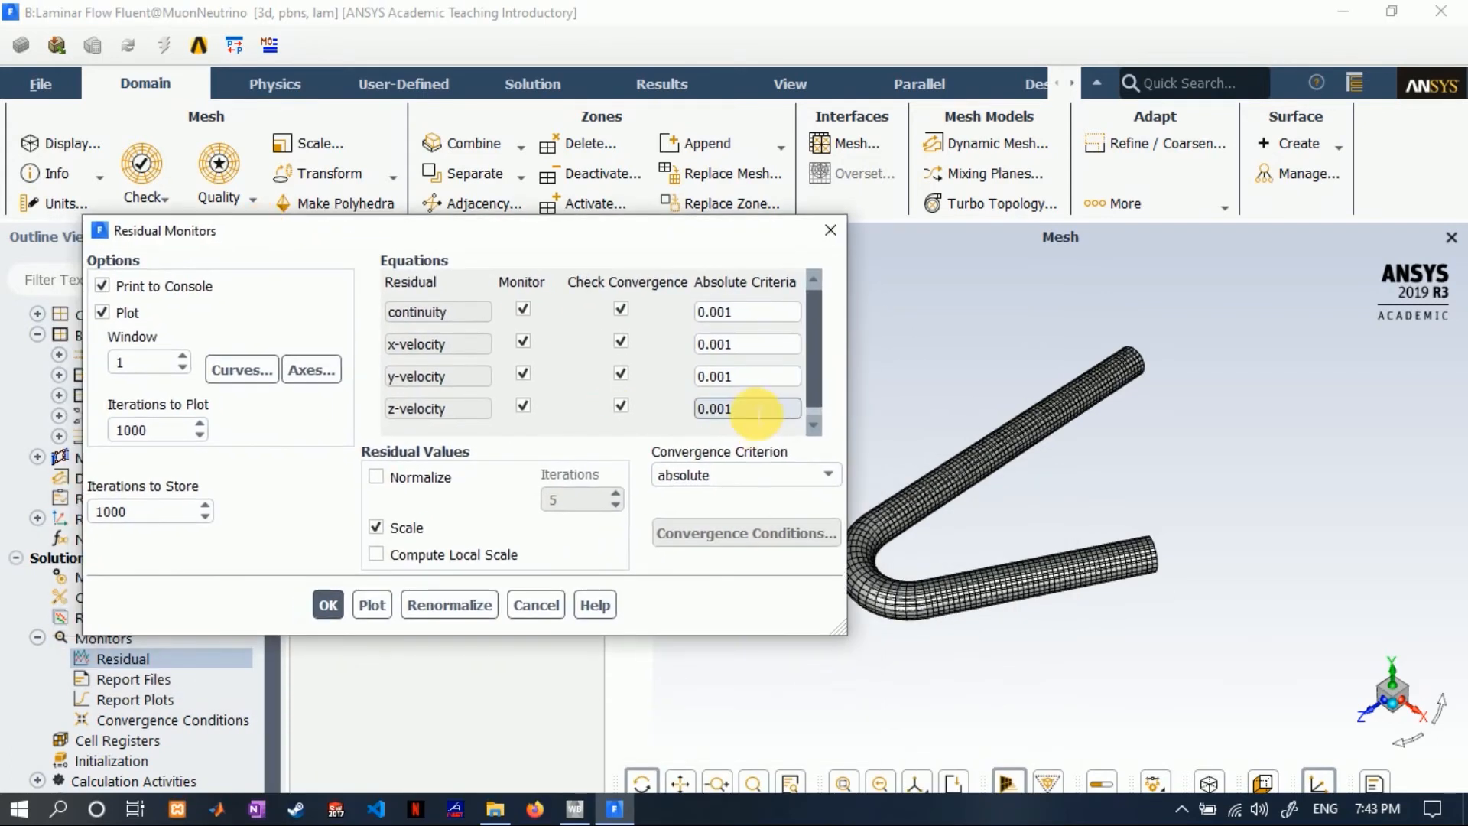
double_click(756, 409)
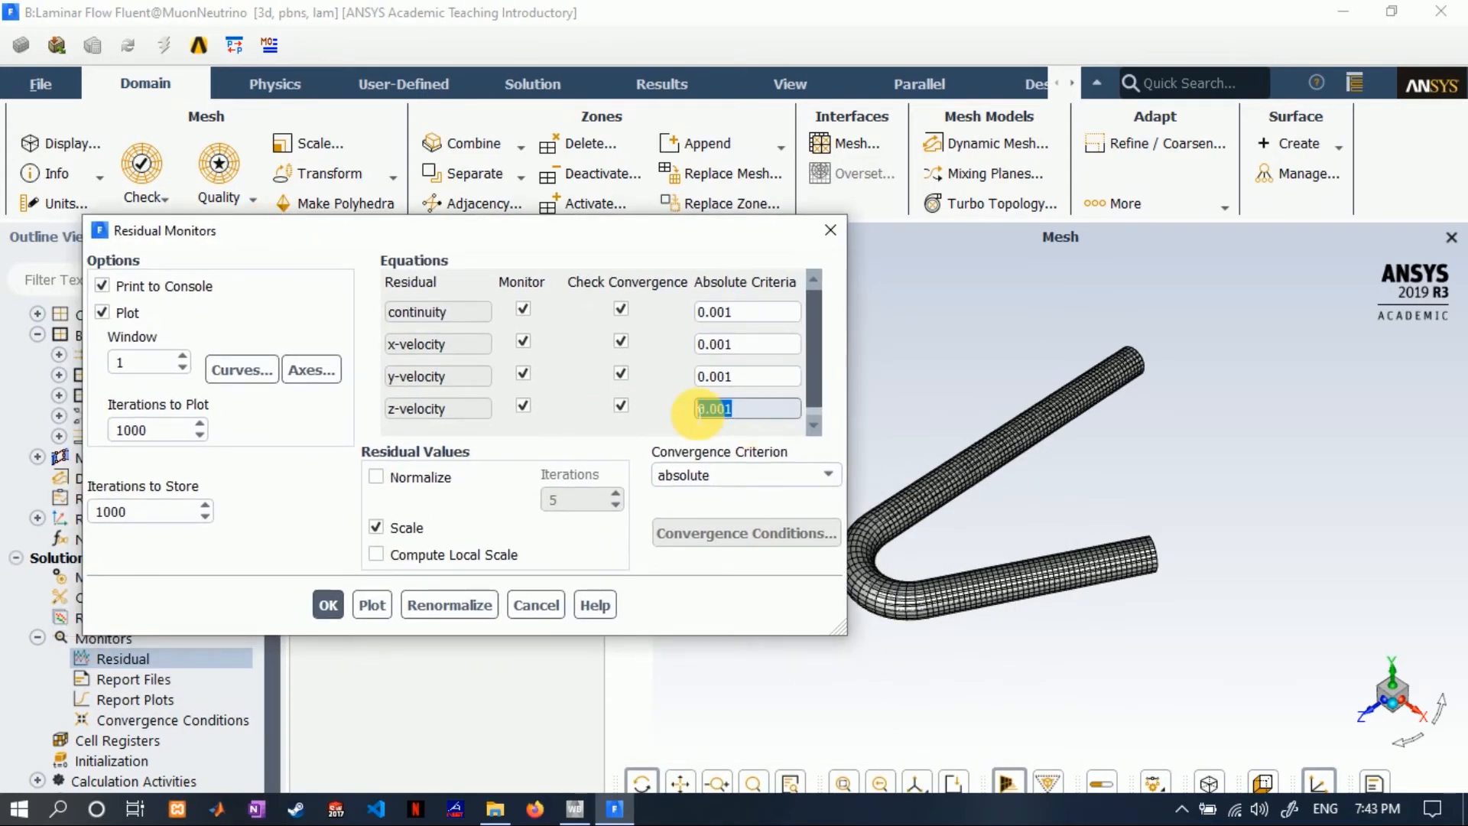
click(841, 230)
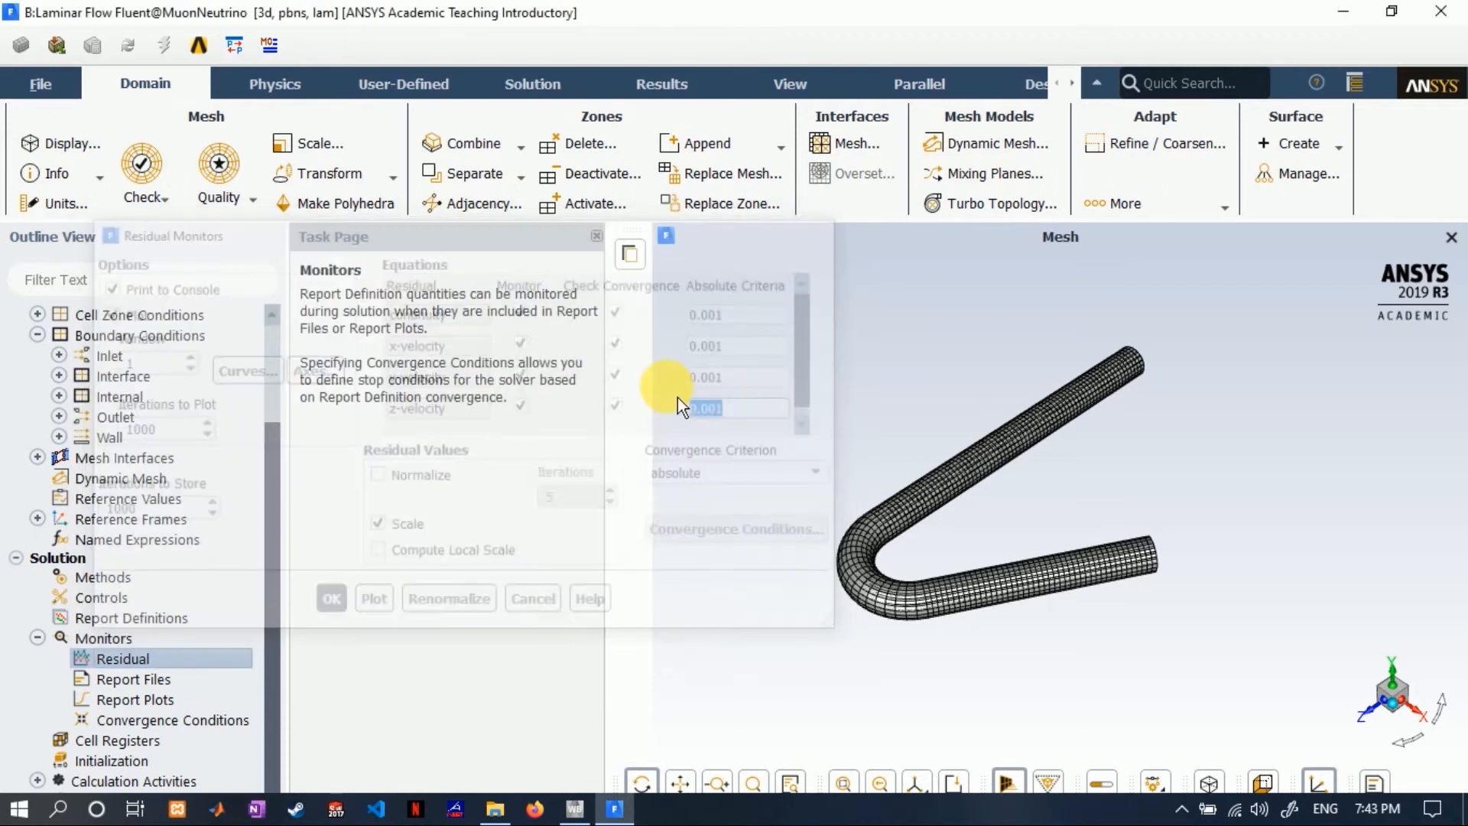
- Choose standard initialization for the solution and compute the initial values from all-zones
click(120, 763)
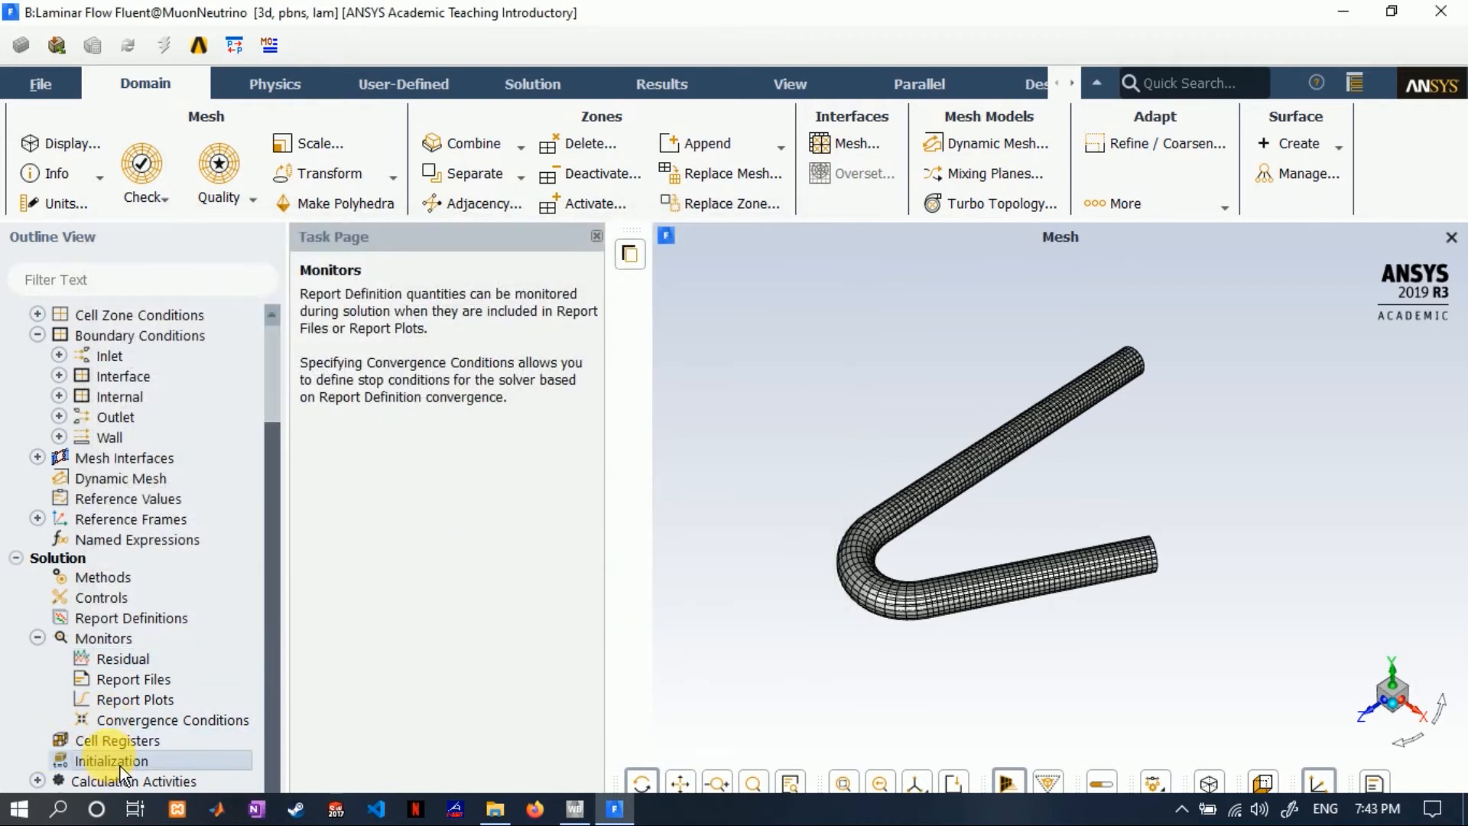
click(318, 364)
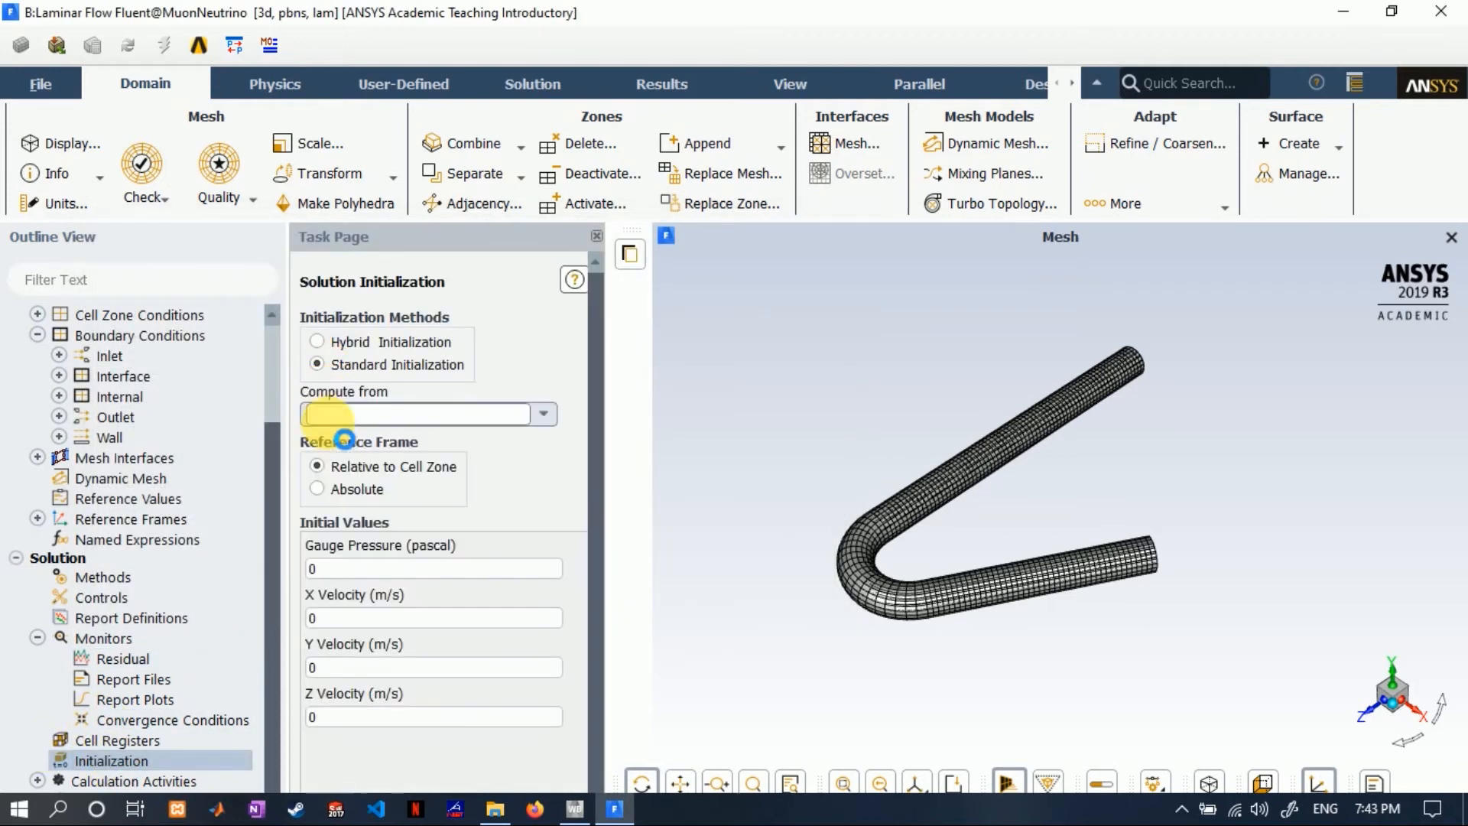
click(544, 414)
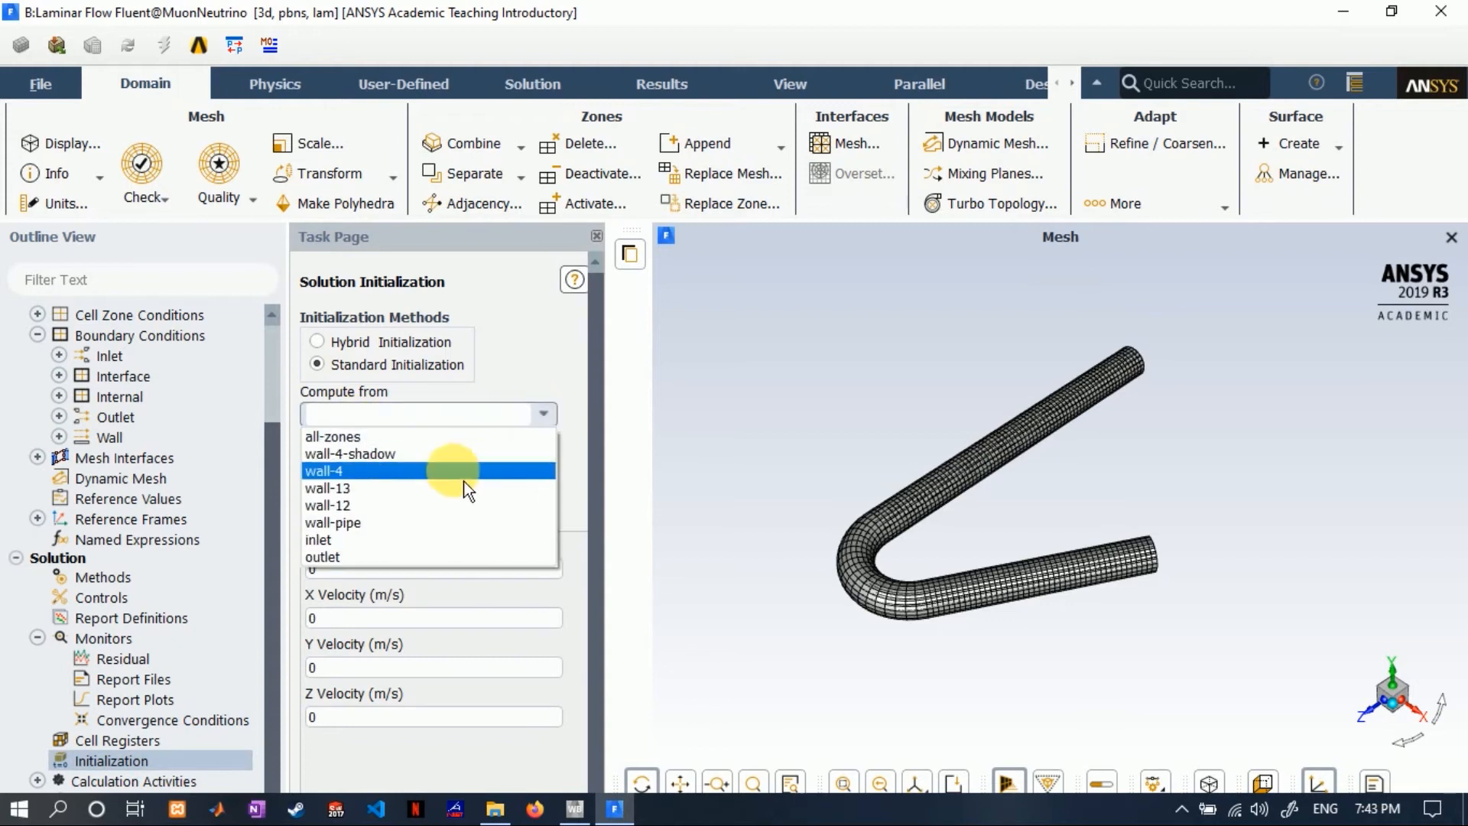
click(443, 436)
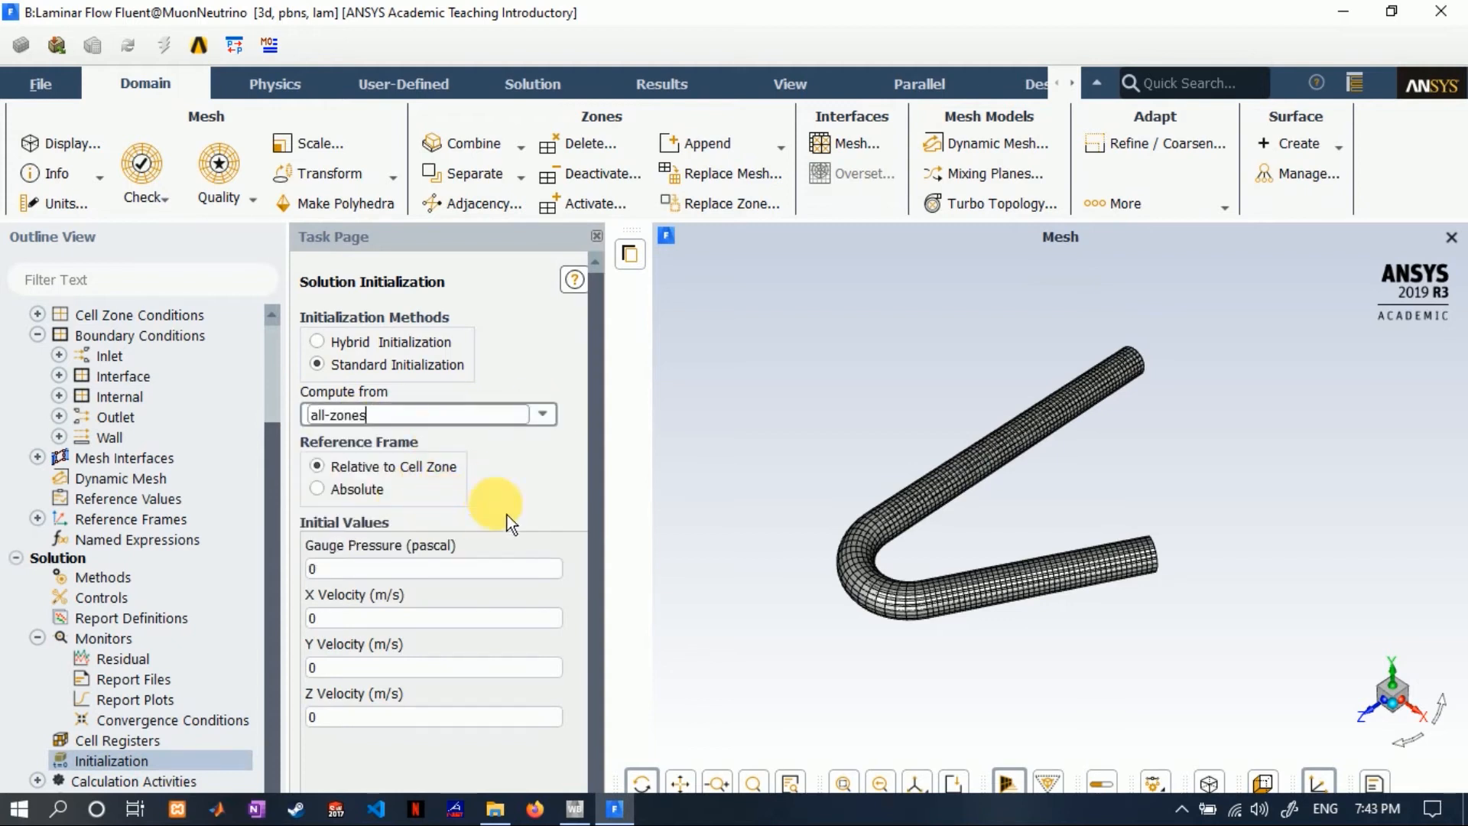
drag(590, 337, 592, 428)
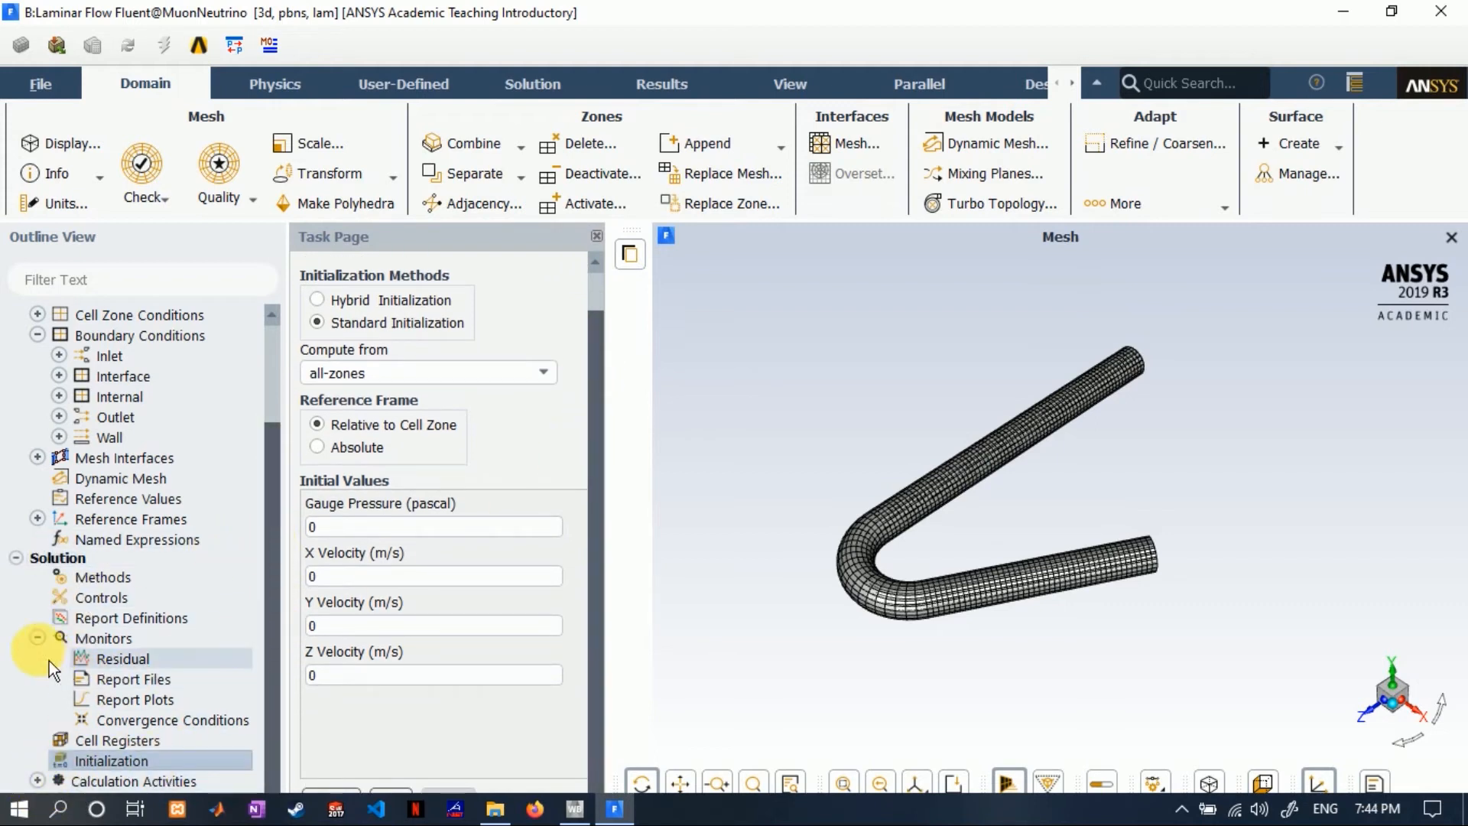
- Collapse the monitors branch and open the Calculation Activities settings of the solution
click(37, 637)
click(113, 788)
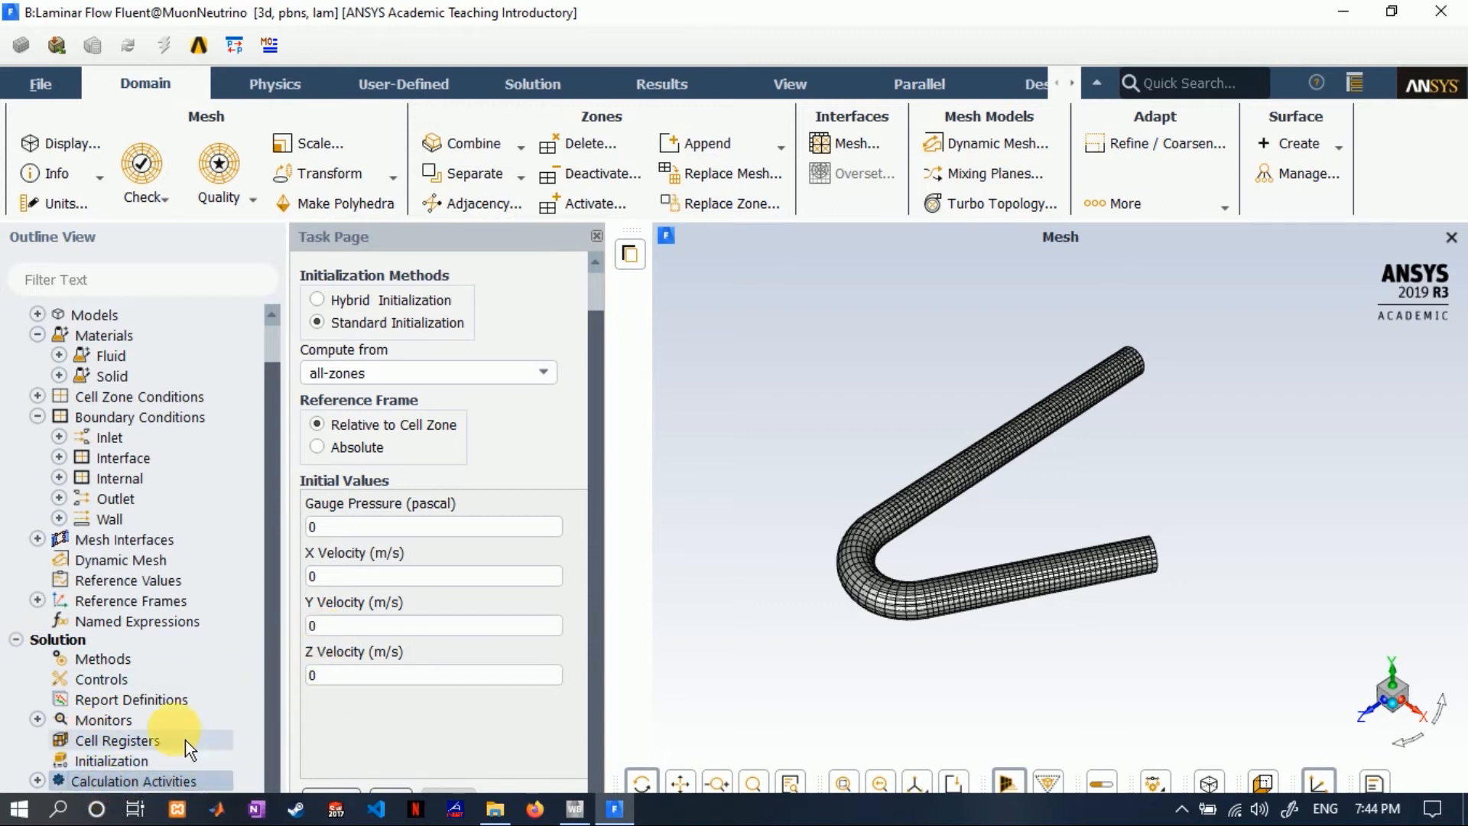
click(18, 643)
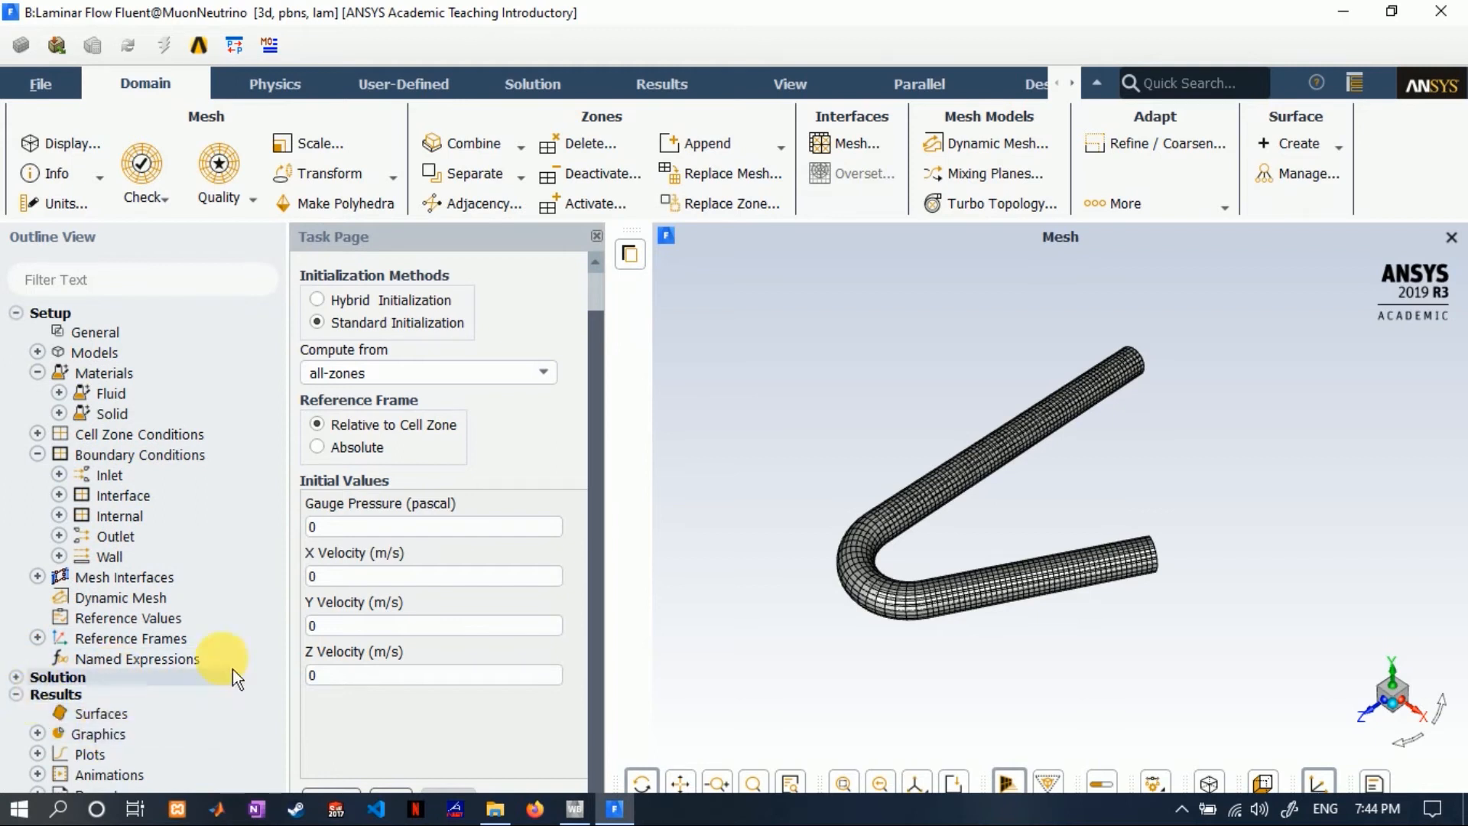
click(16, 677)
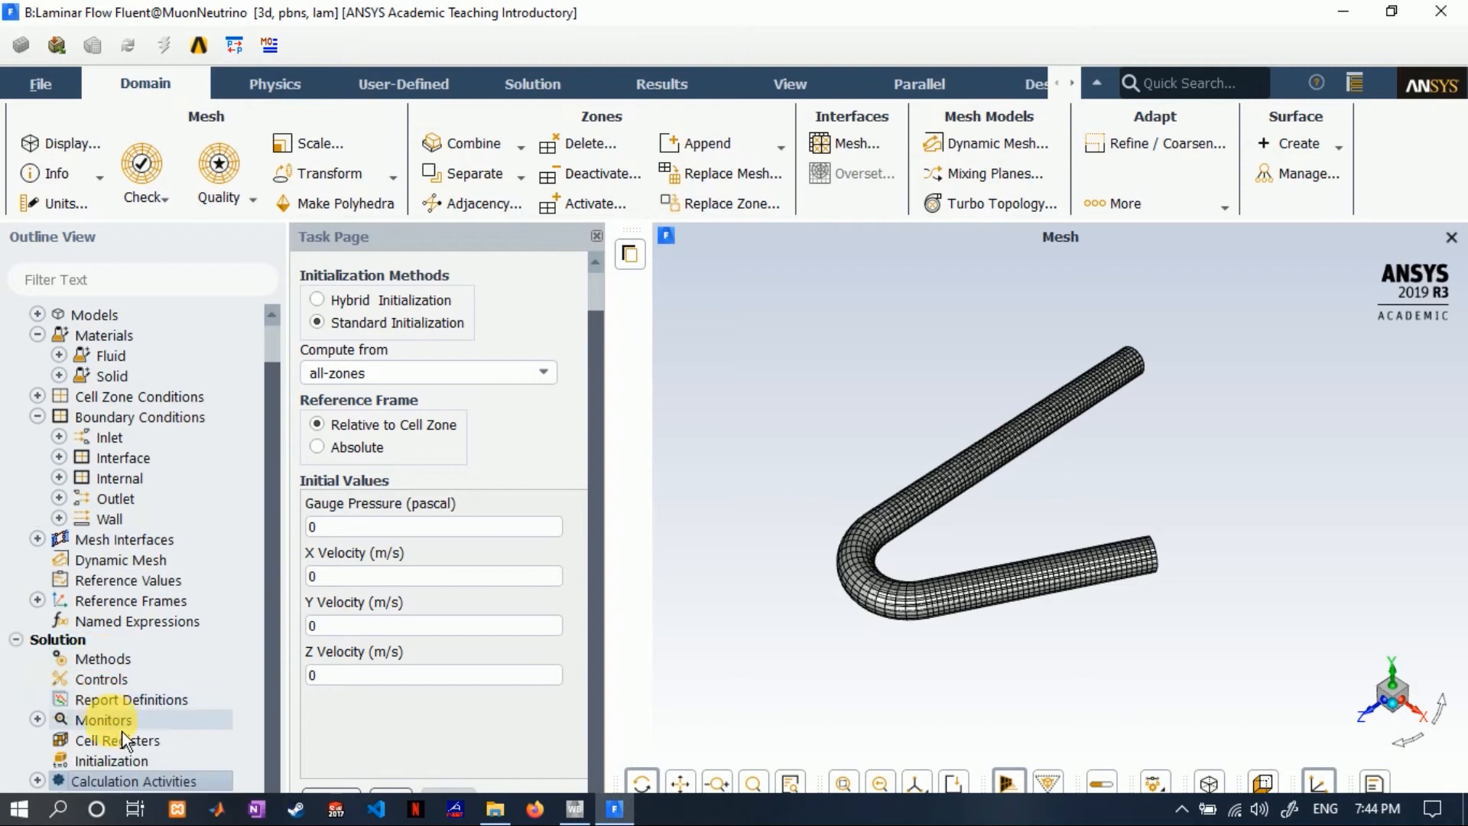
click(132, 788)
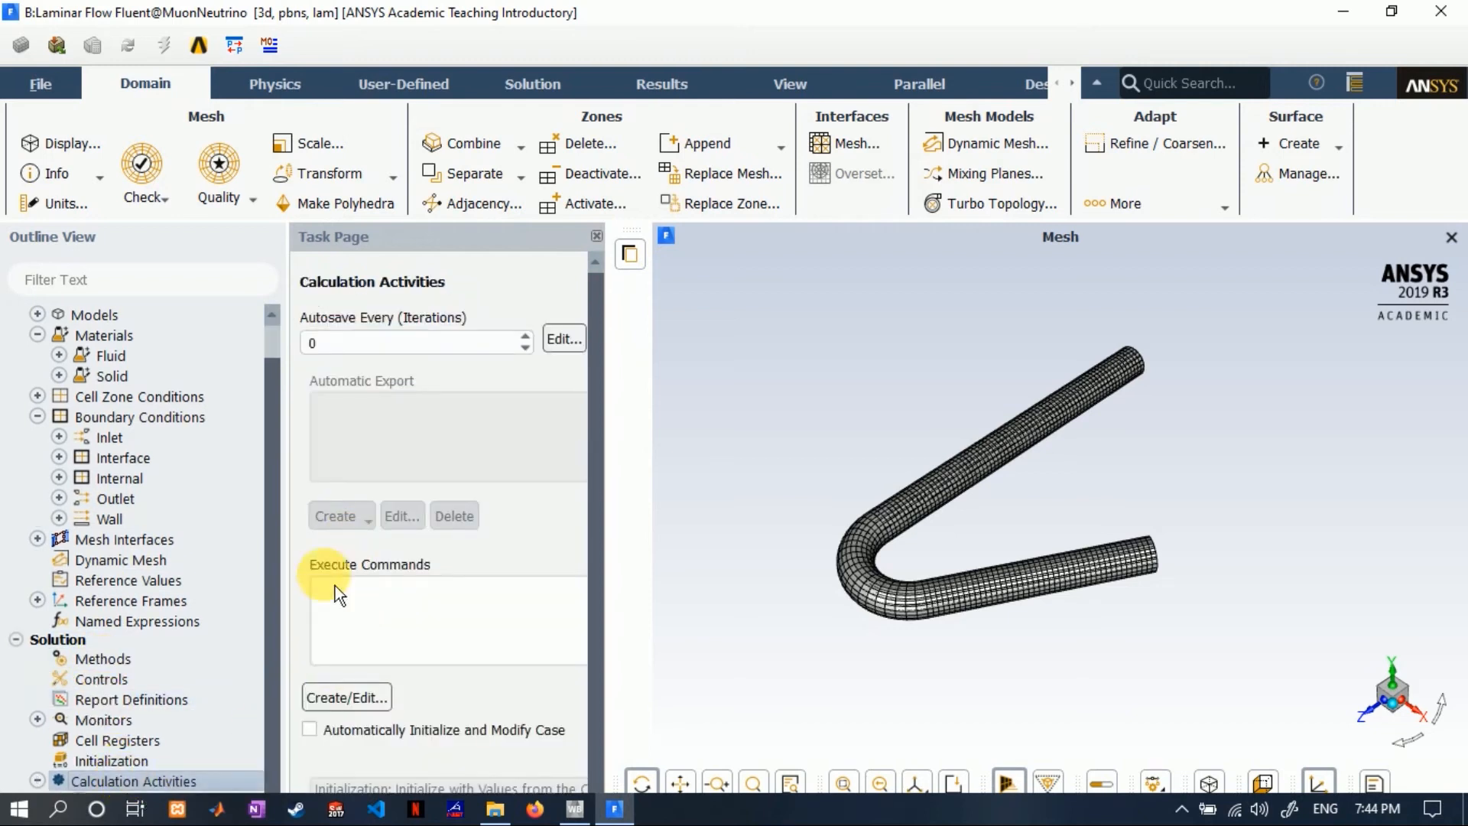
scroll(106, 788, down, 1)
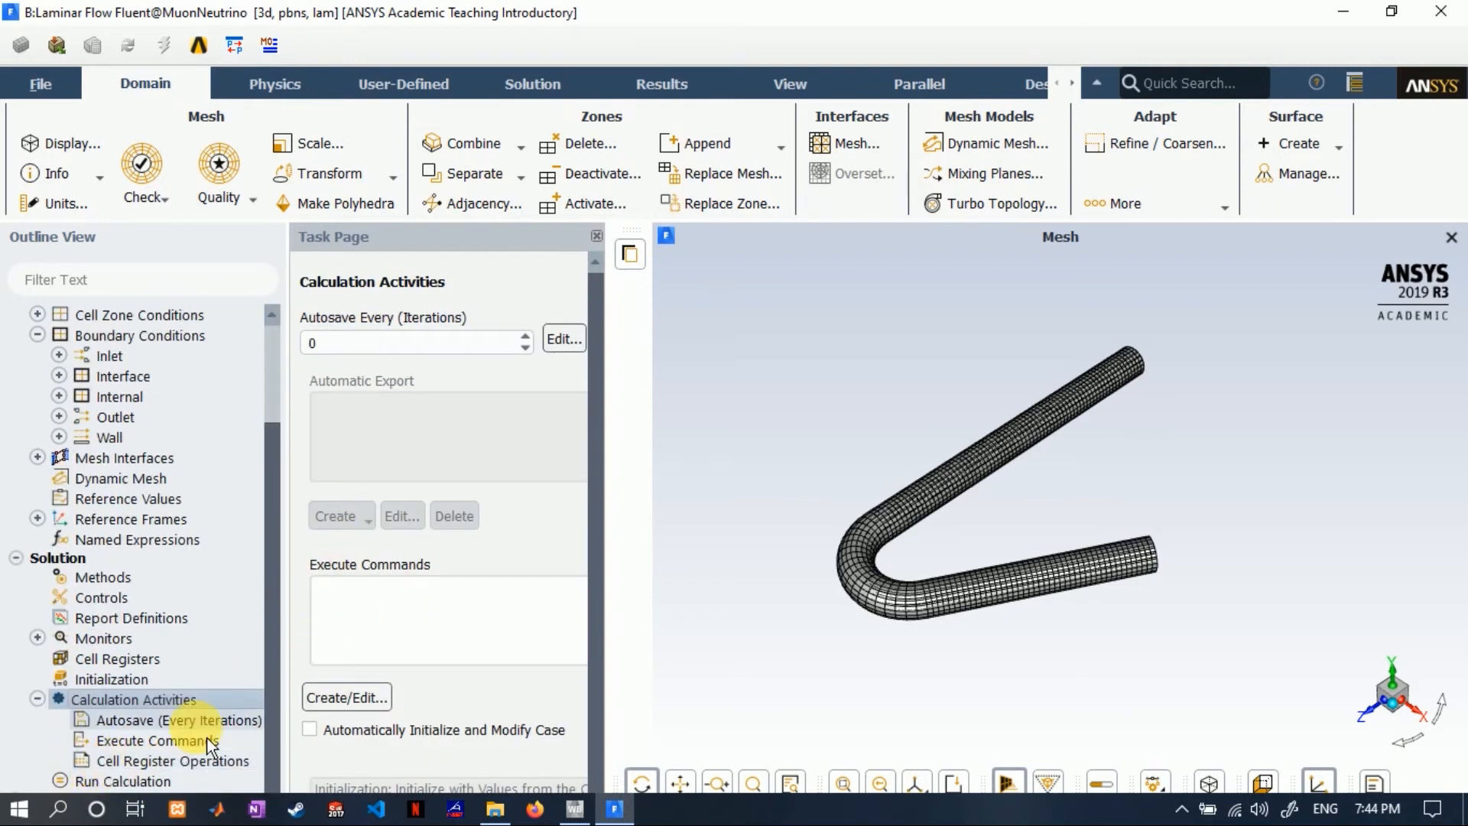
- Set the number of iterations to 1000 and start the calculation, agreeing to initialize the case first
click(147, 786)
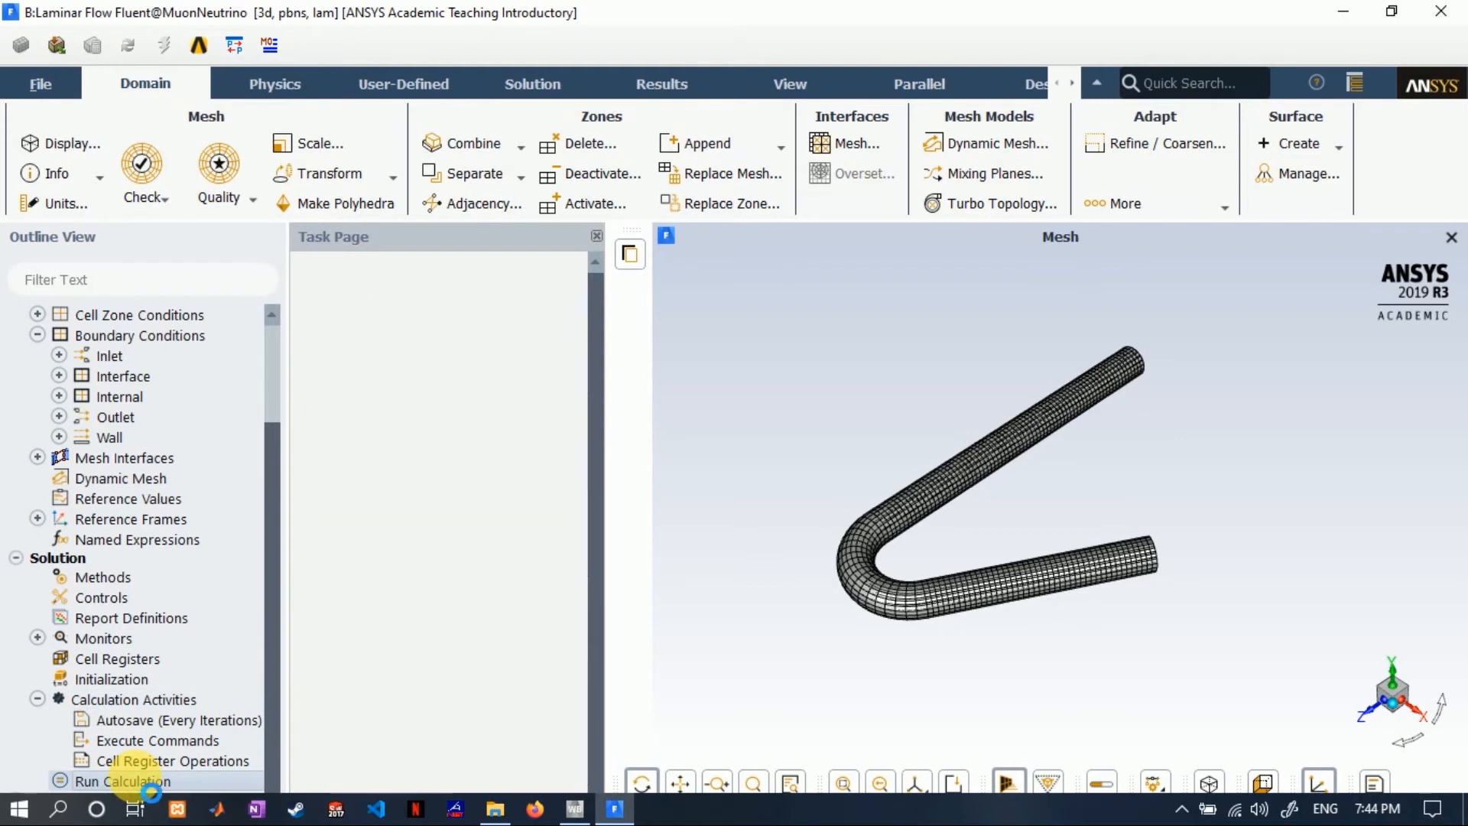
double_click(352, 416)
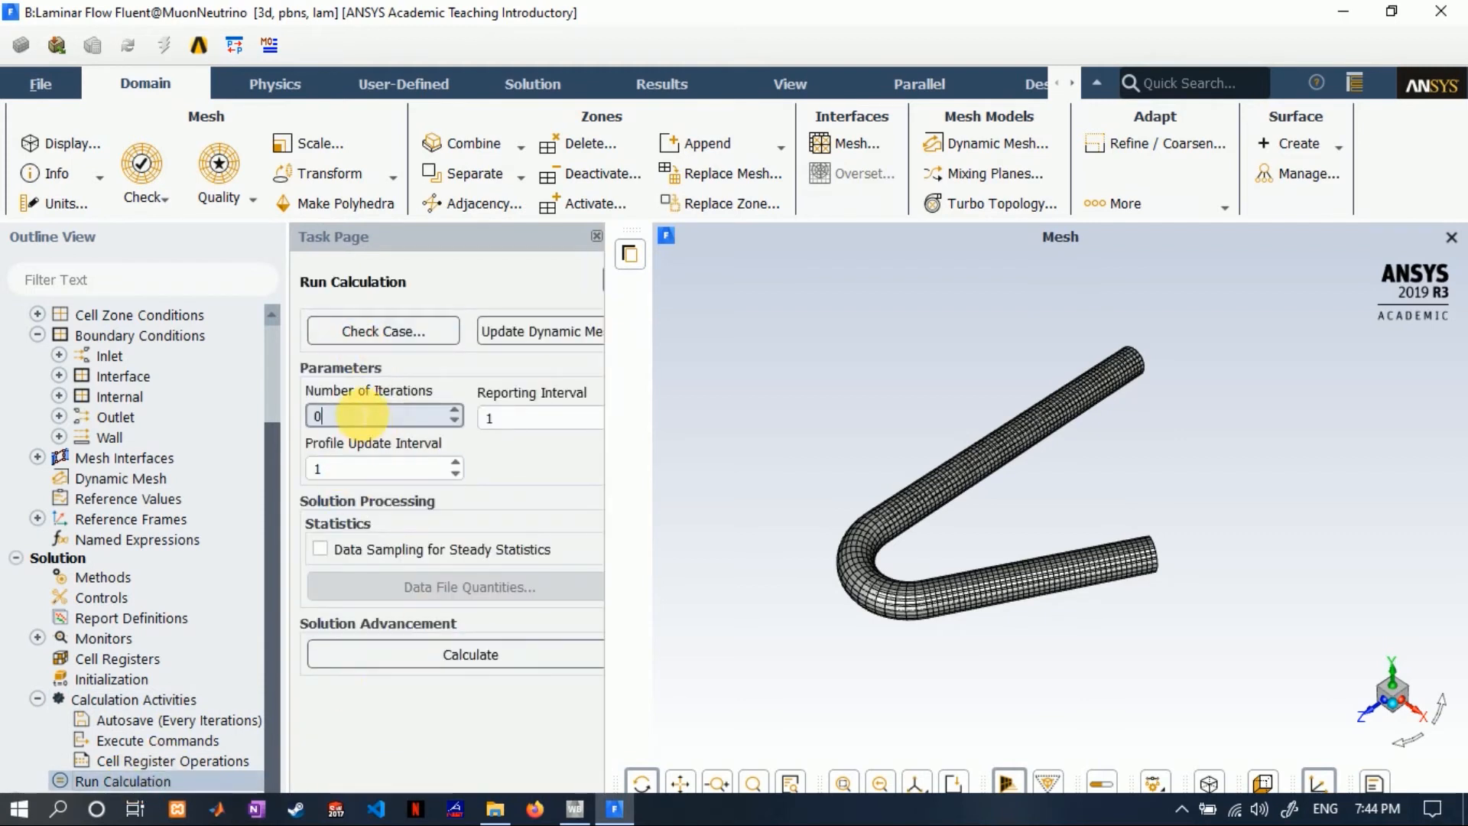
text(1000)
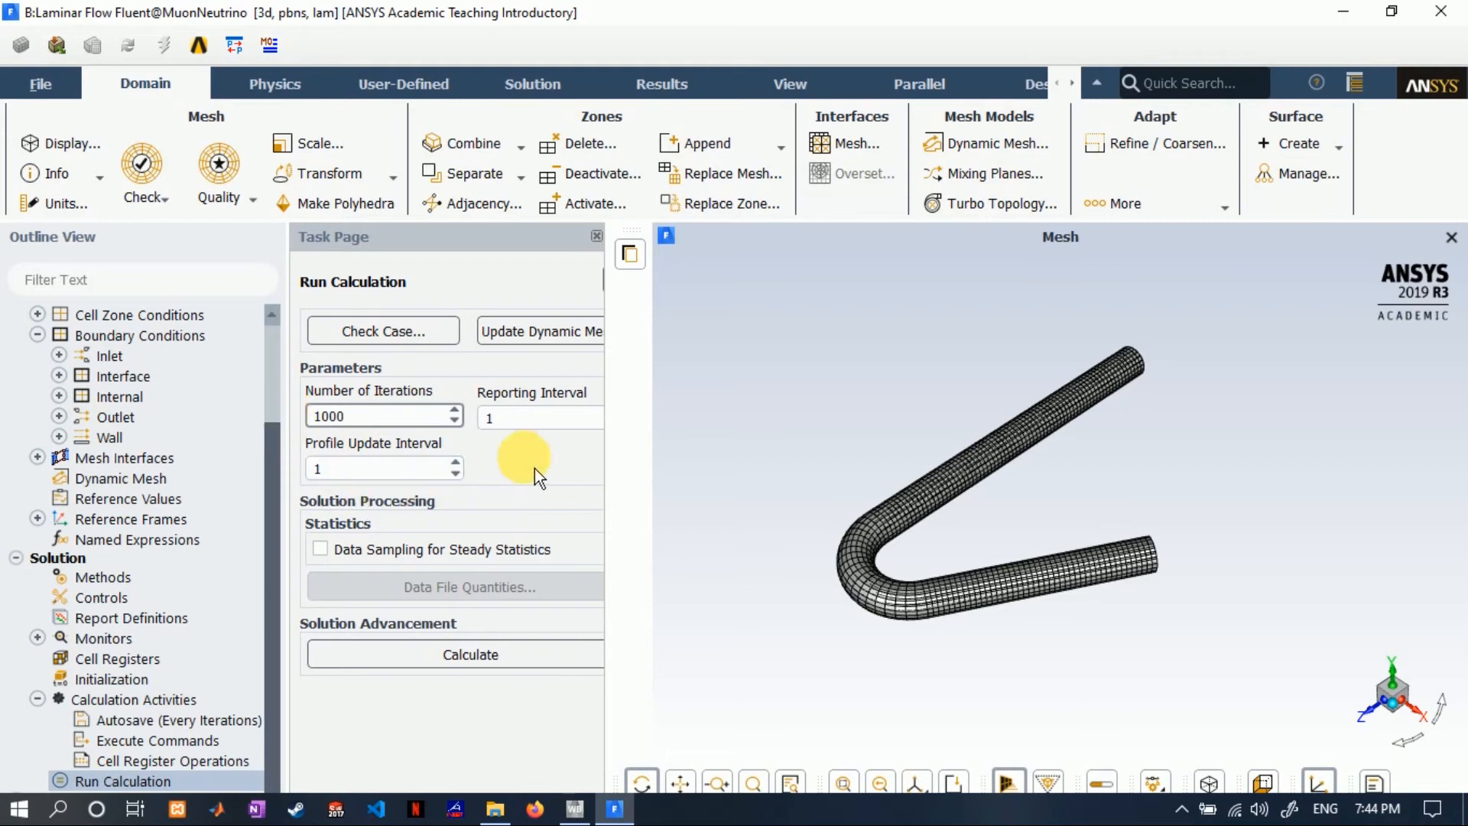
click(417, 564)
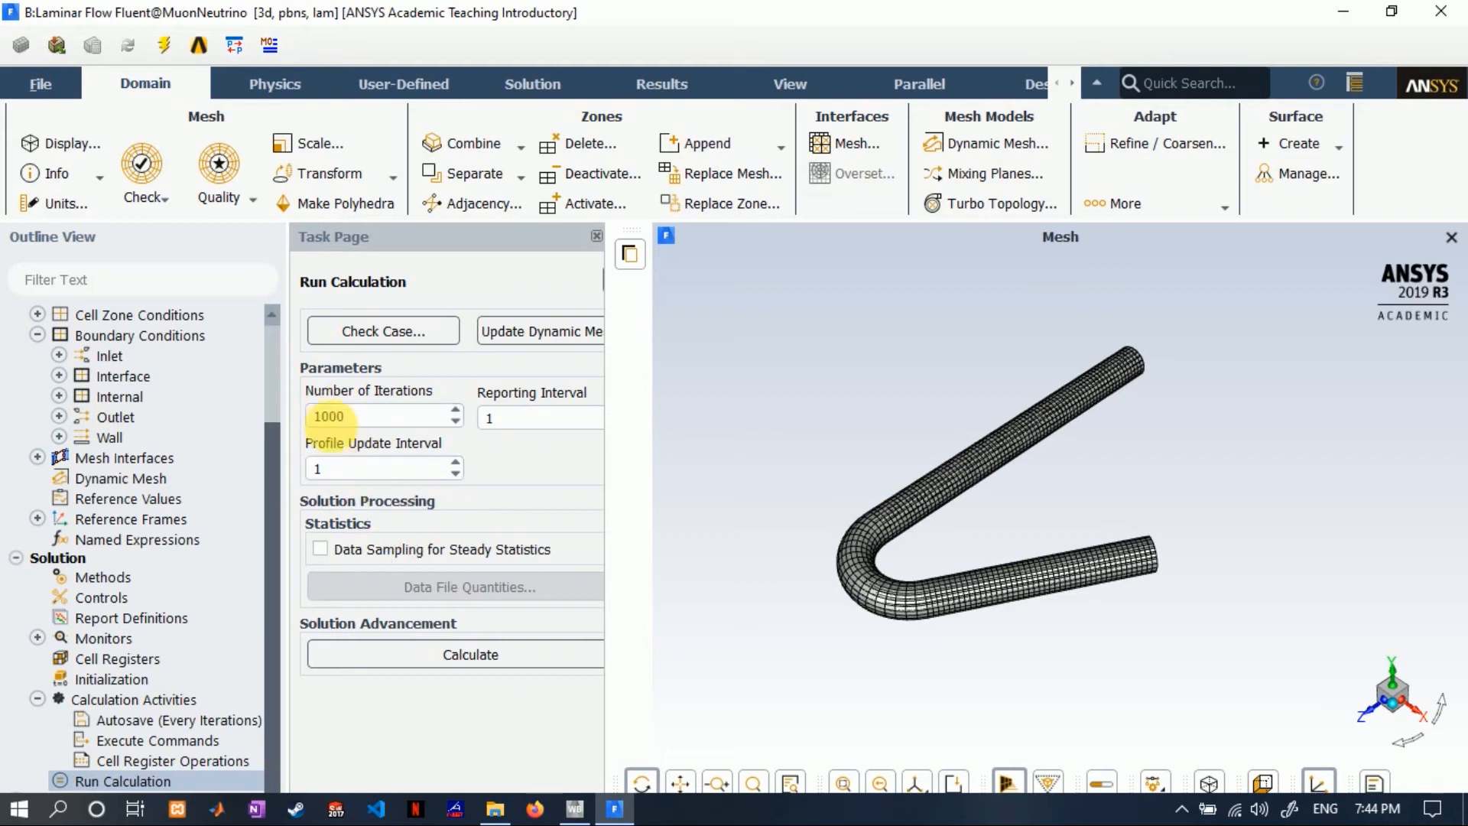
click(370, 668)
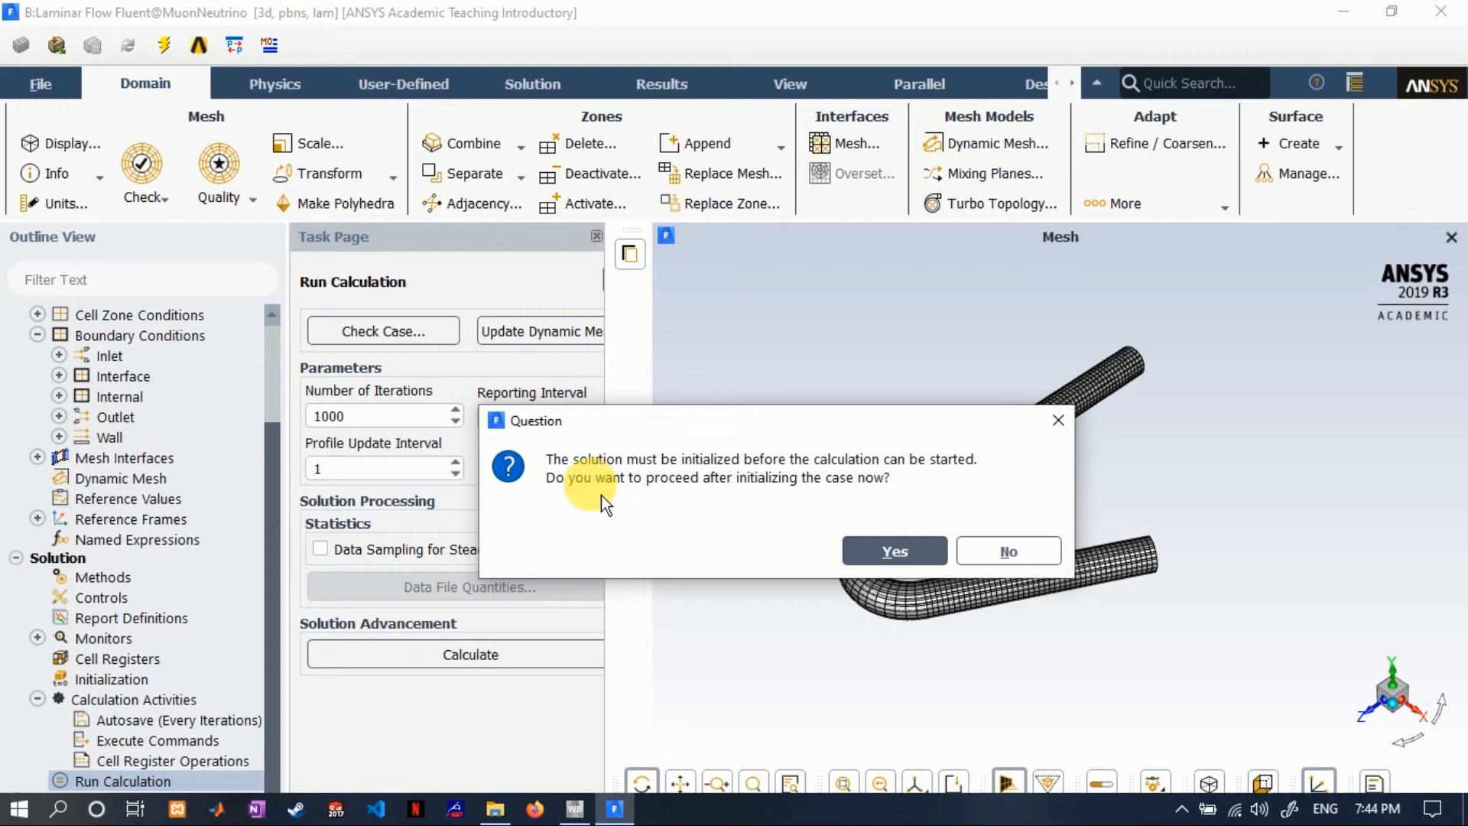
click(918, 551)
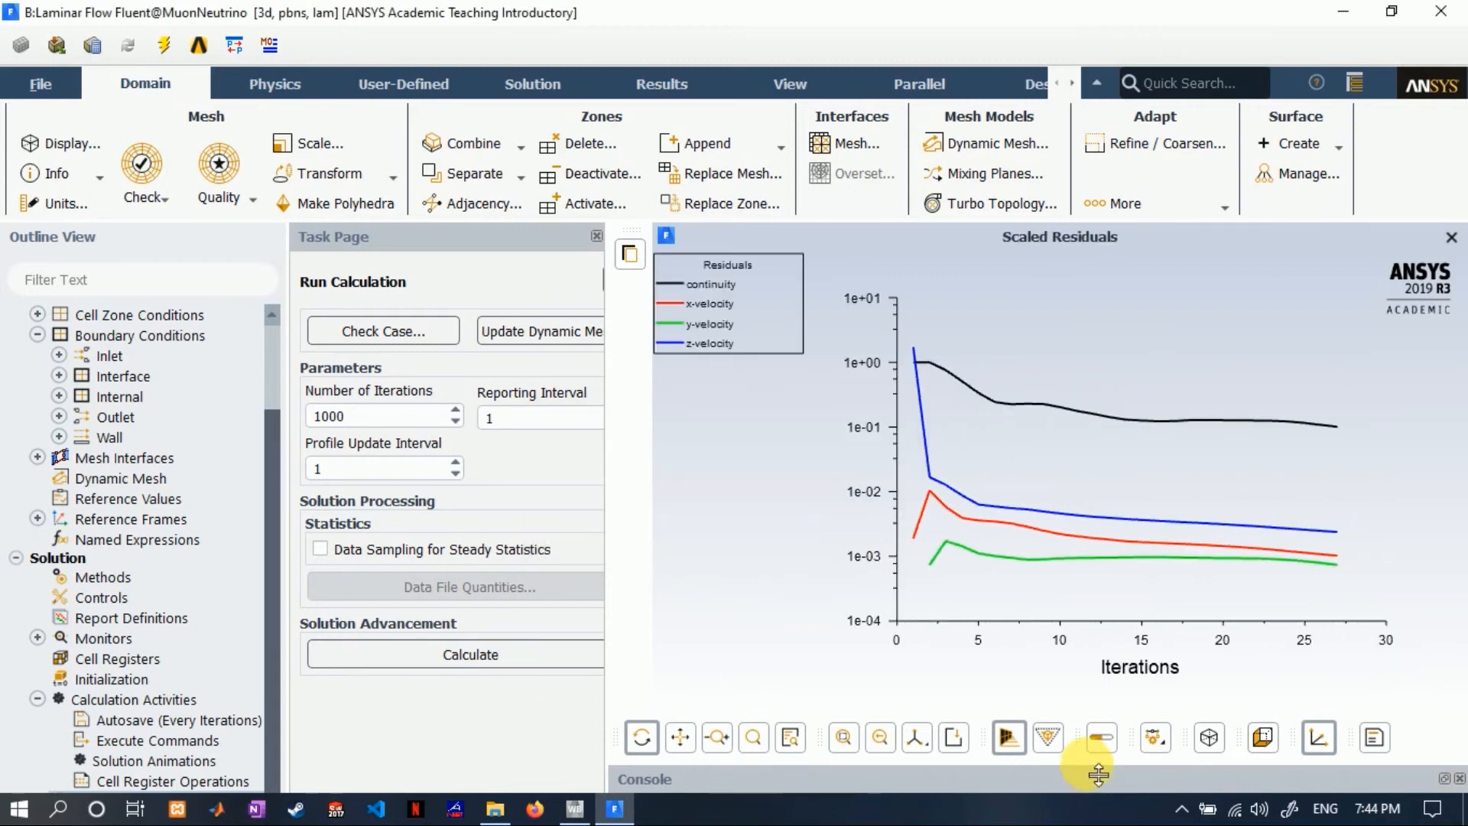
- Acknowledge the finished calculation and check the convergence message in the enlarged console
drag(1099, 775, 1076, 587)
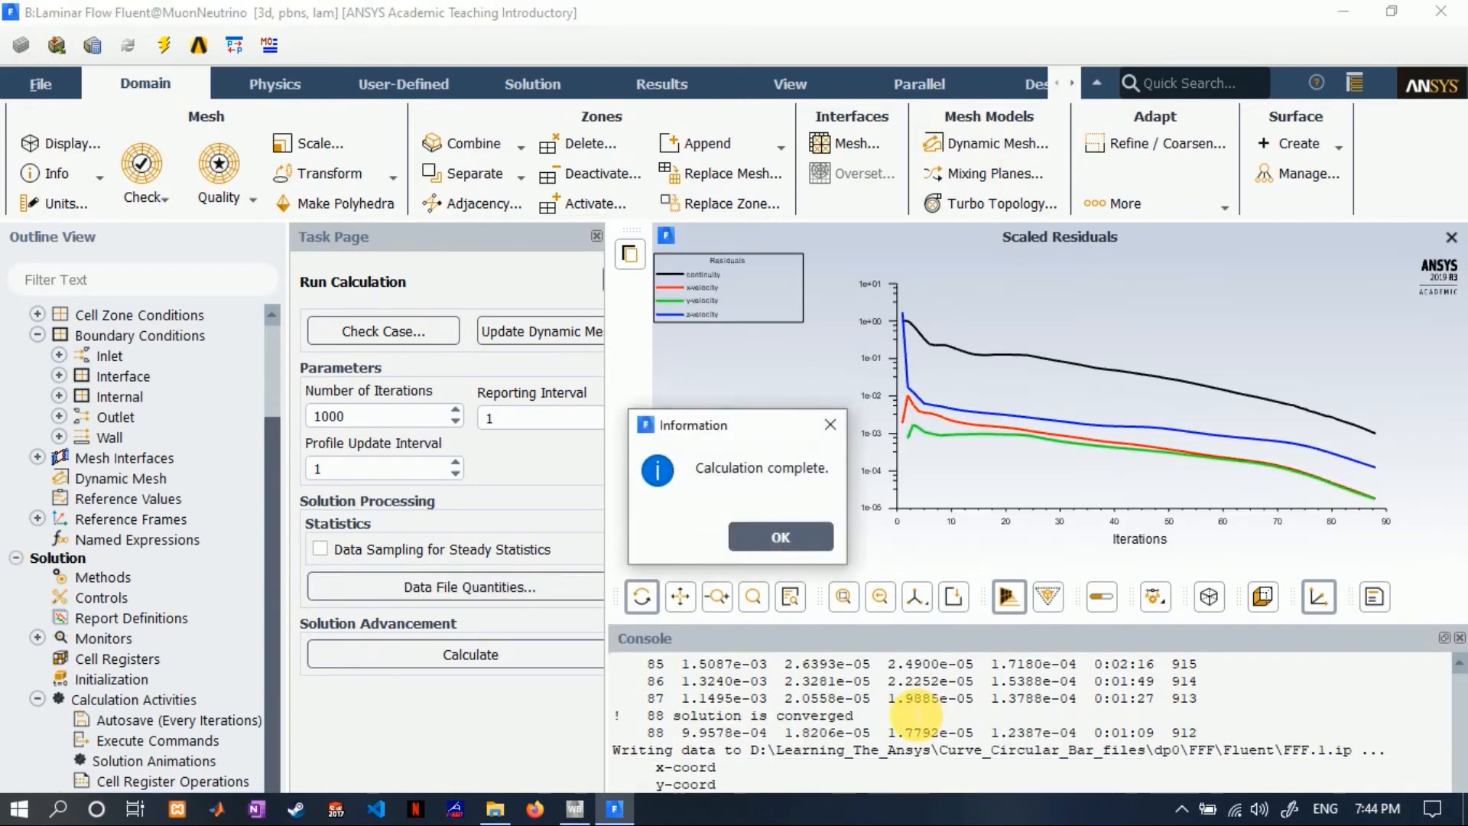
click(802, 538)
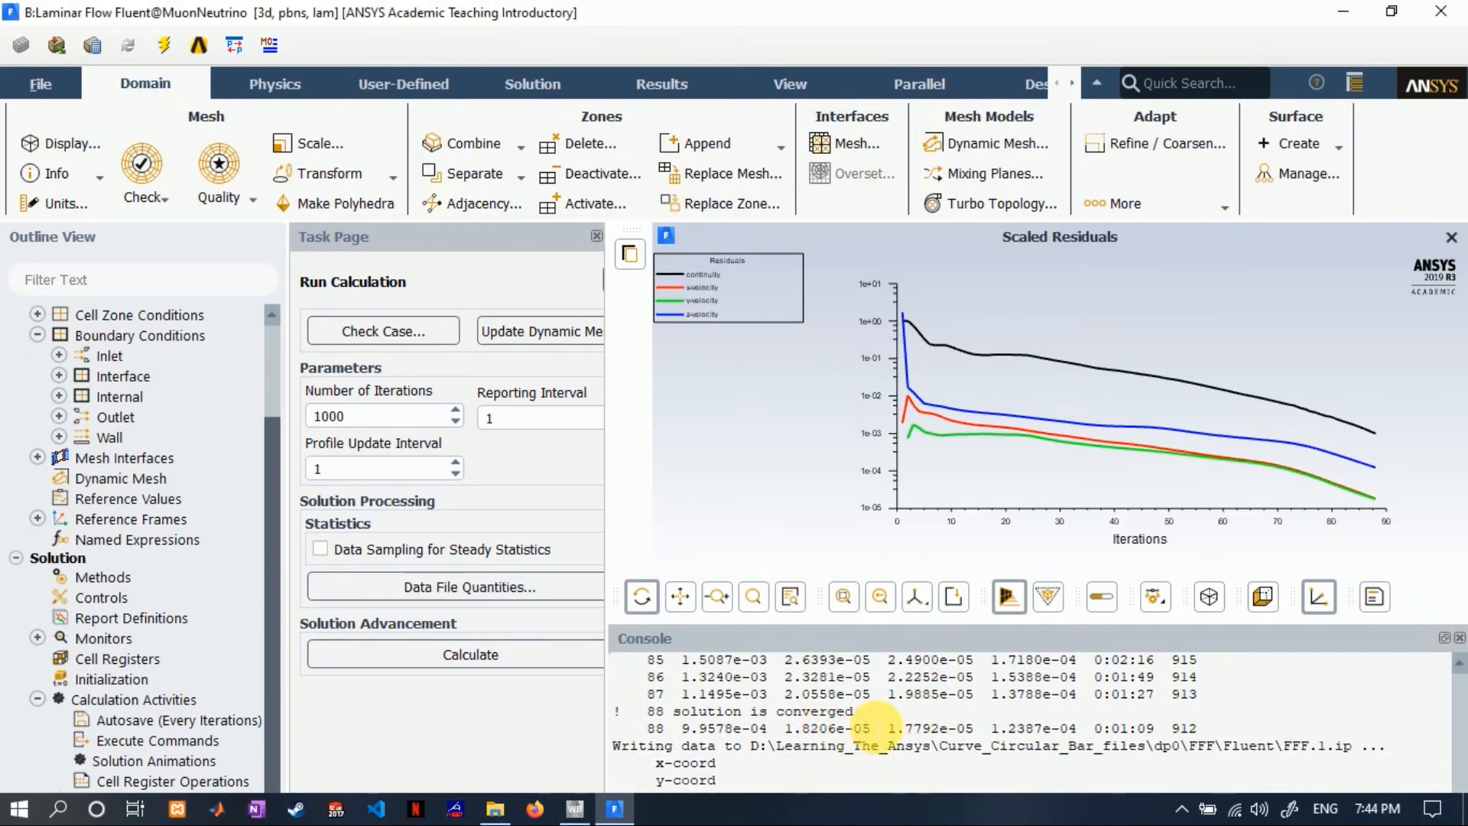
drag(876, 716, 688, 720)
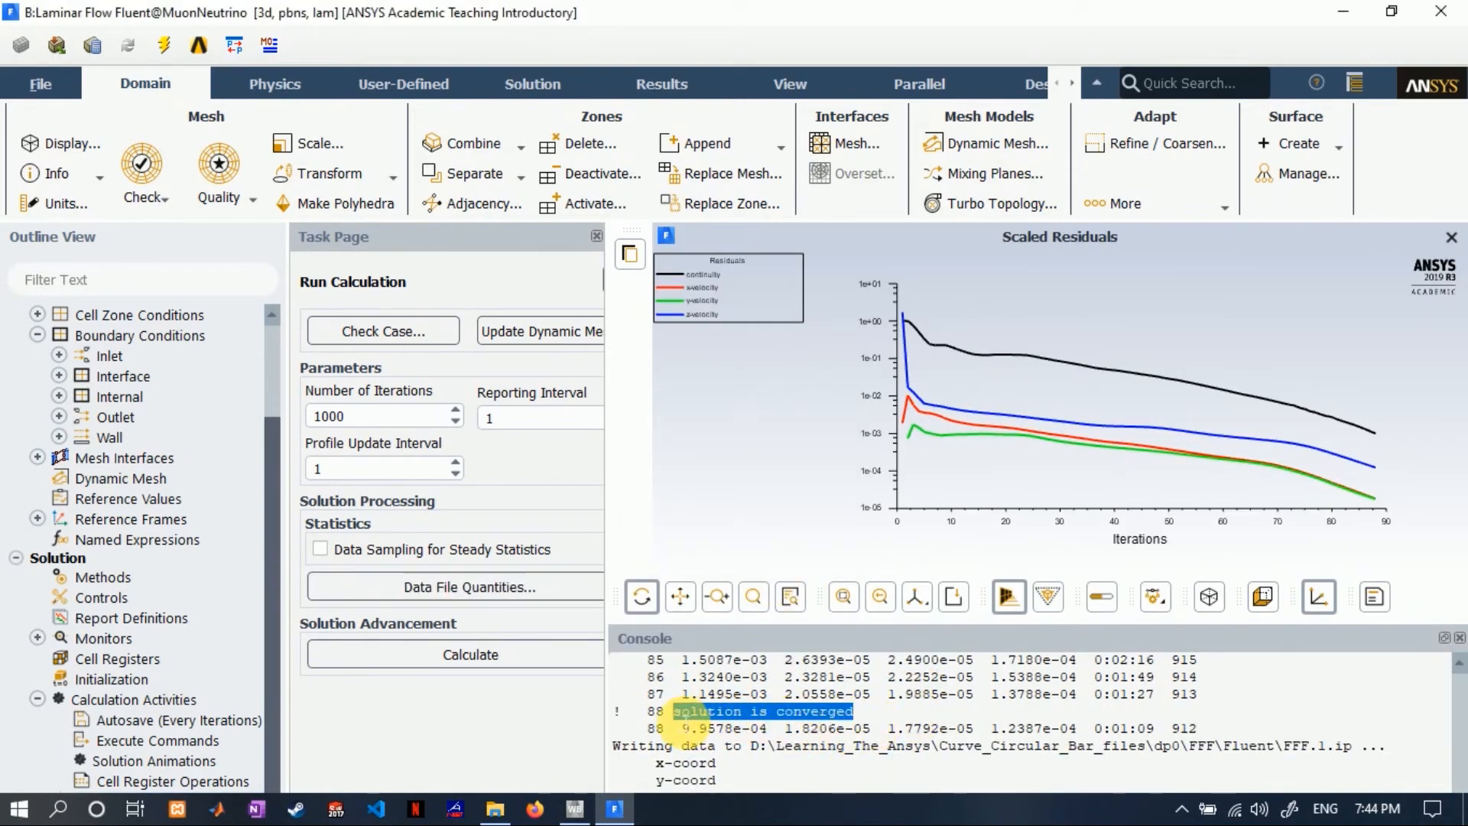
click(944, 693)
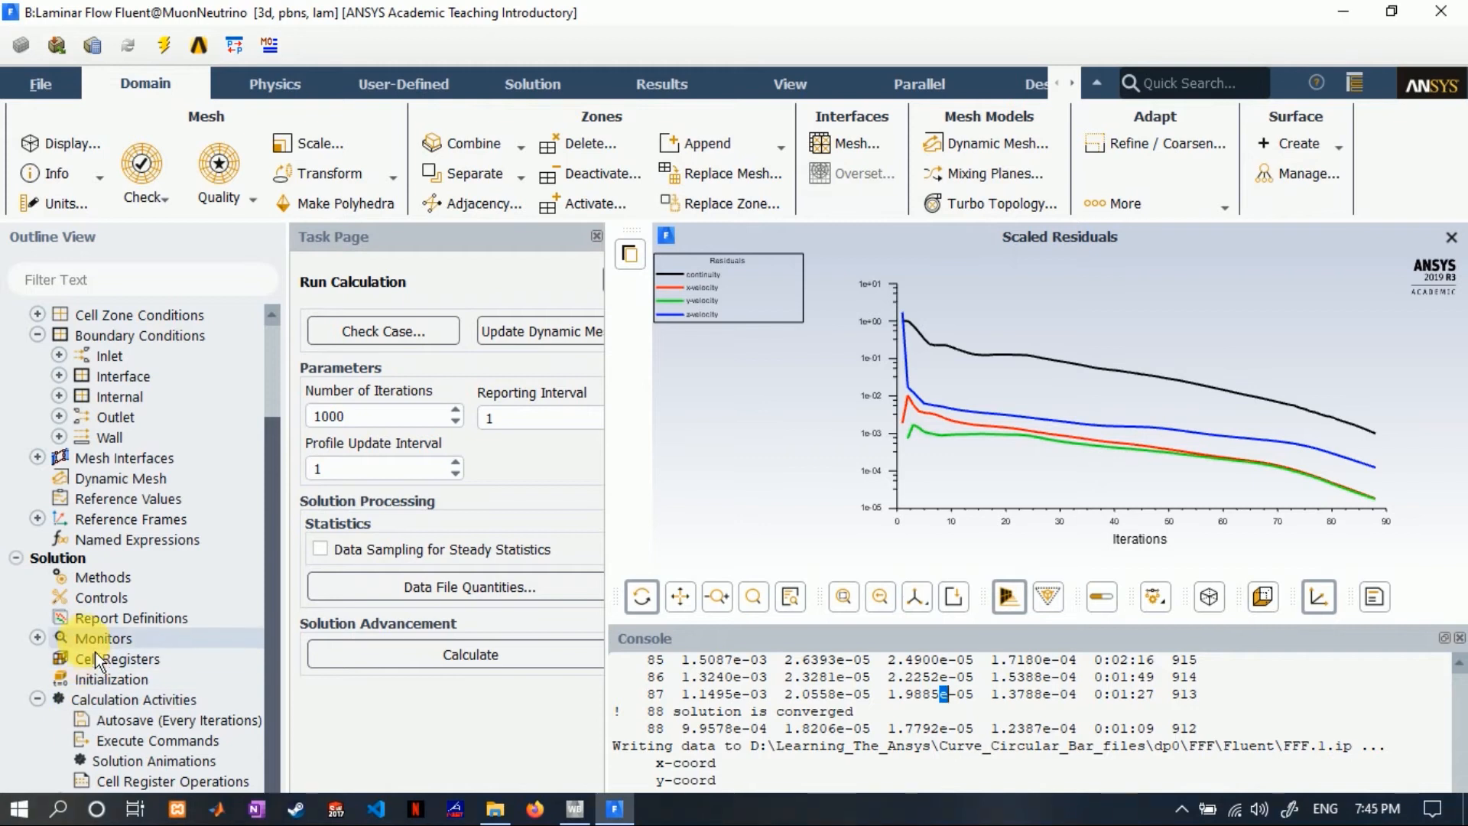
- Reopen the residual monitors and compare the iteration 87 residuals in the console with the absolute convergence criteria
double_click(56, 646)
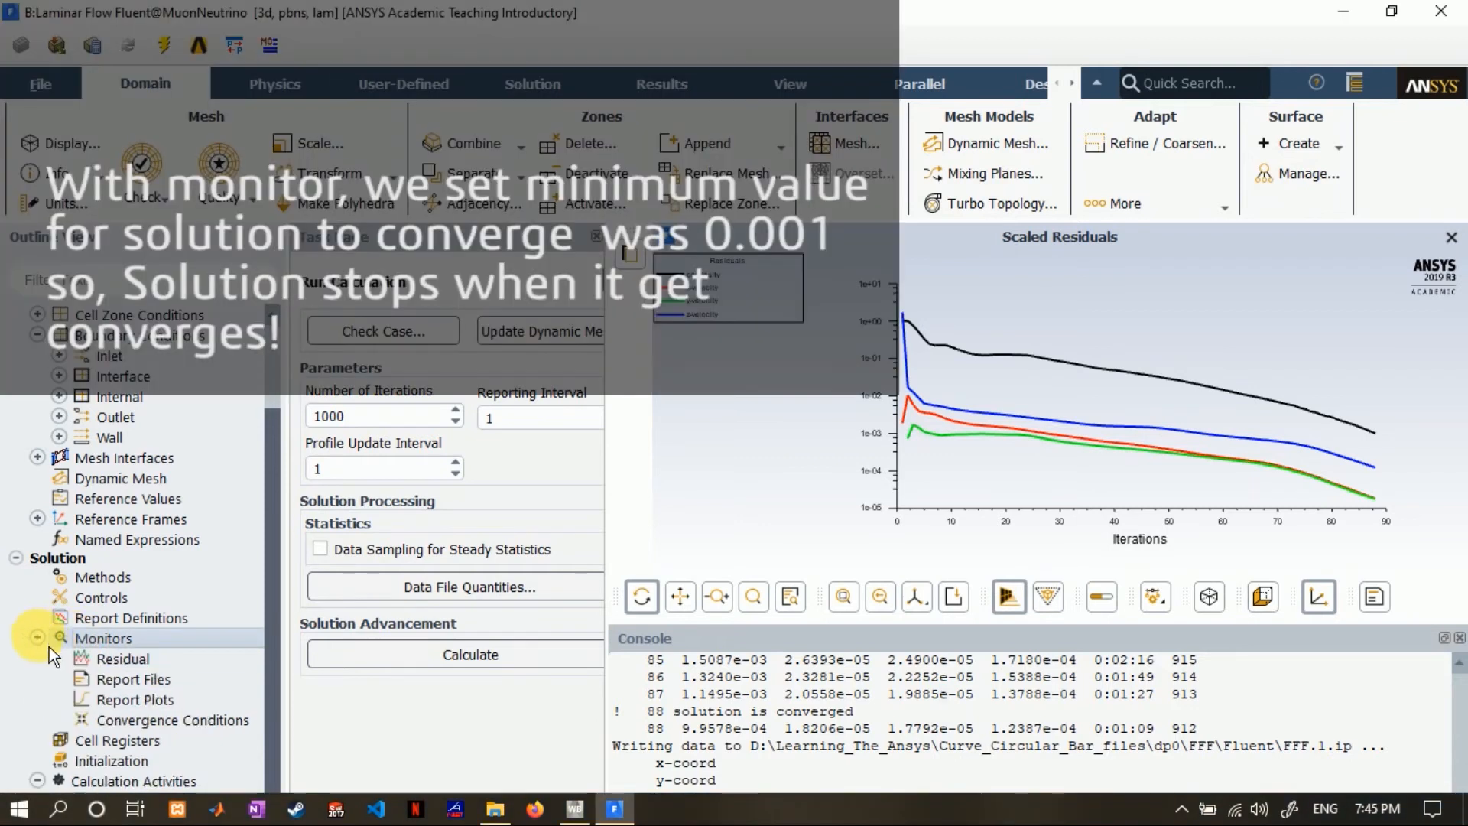
click(103, 659)
double_click(114, 660)
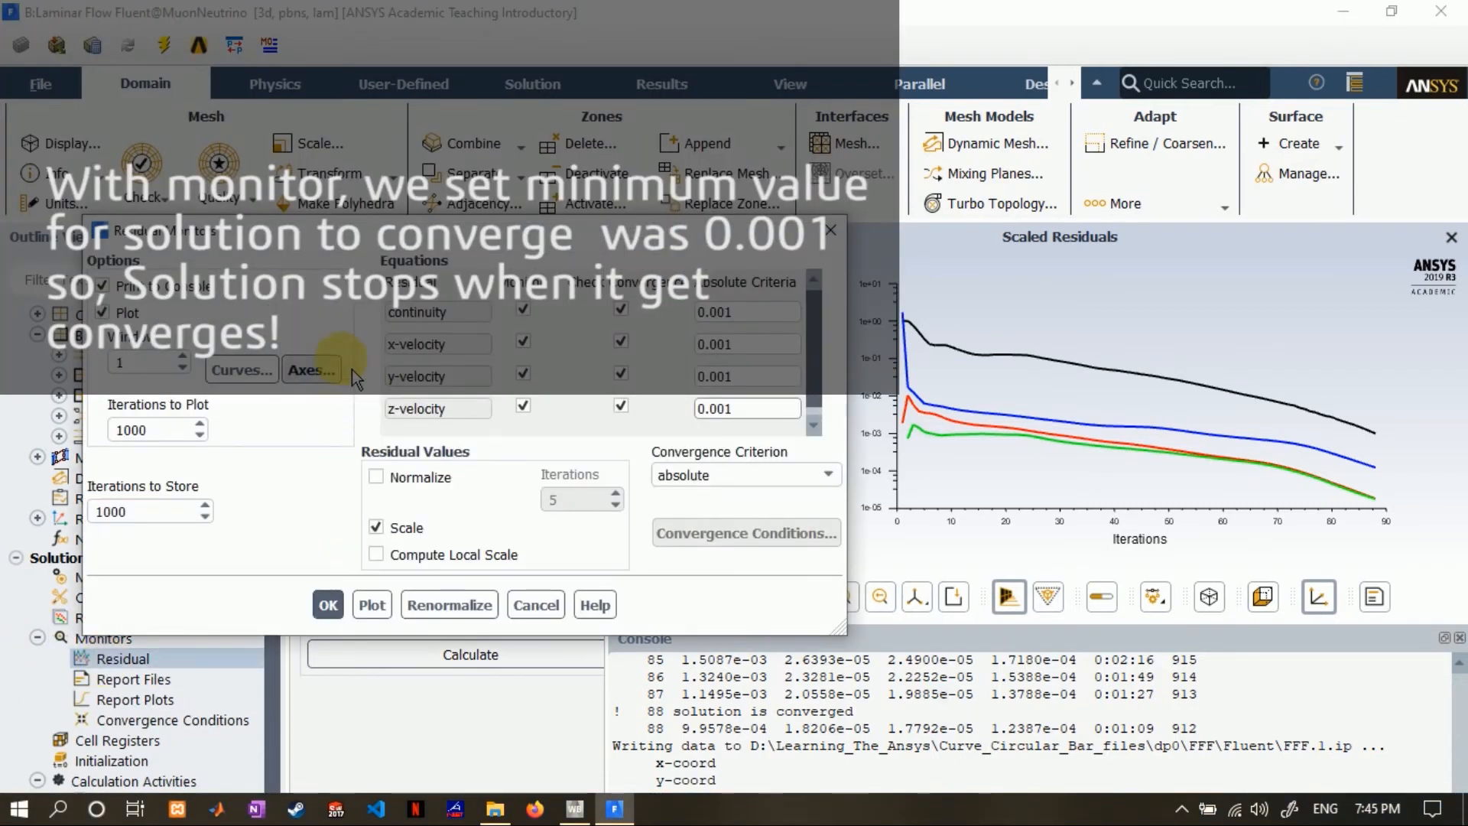
drag(451, 232, 222, 415)
drag(1008, 716, 990, 697)
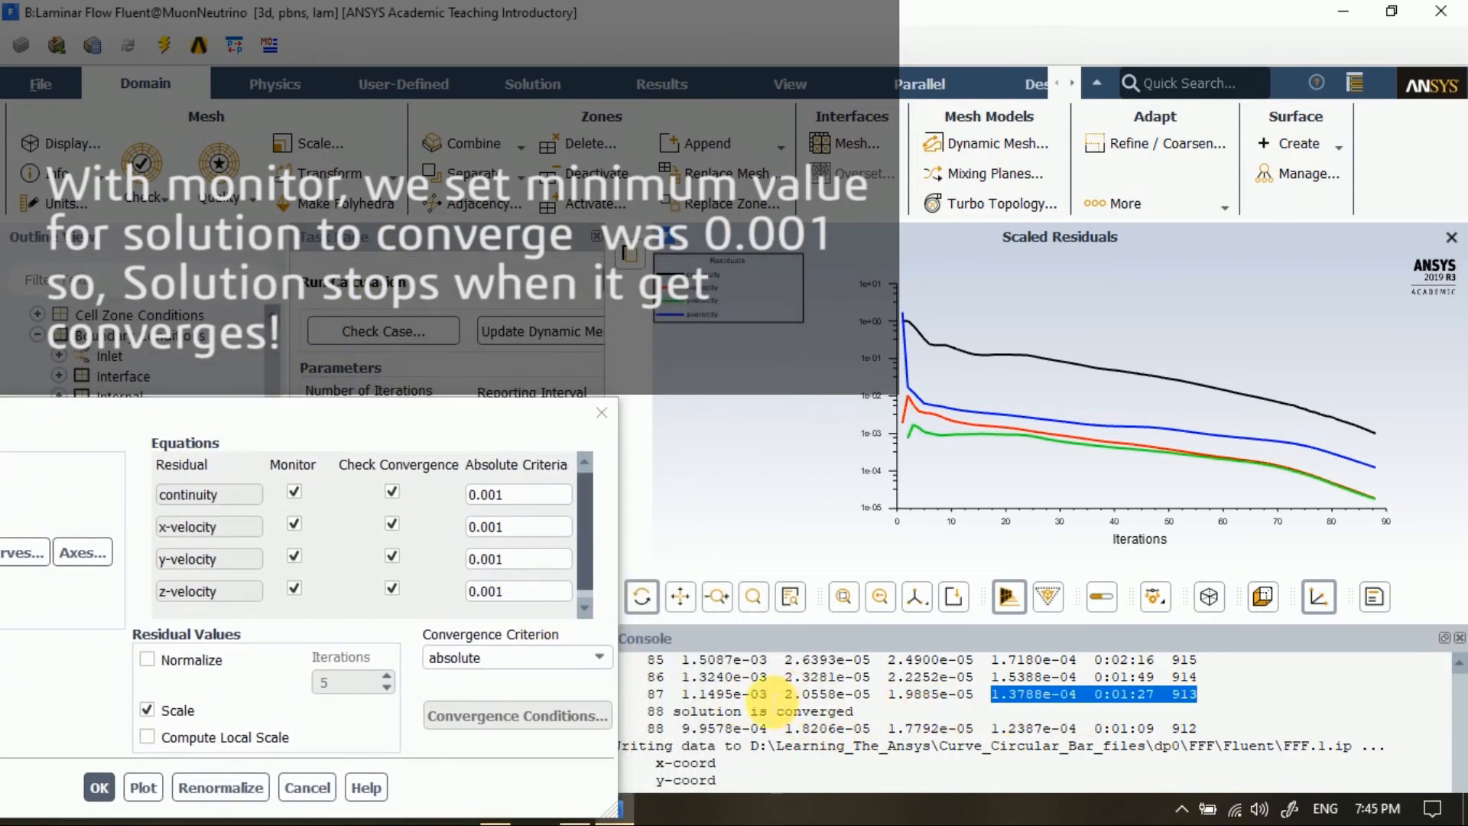
click(769, 694)
drag(769, 694, 690, 696)
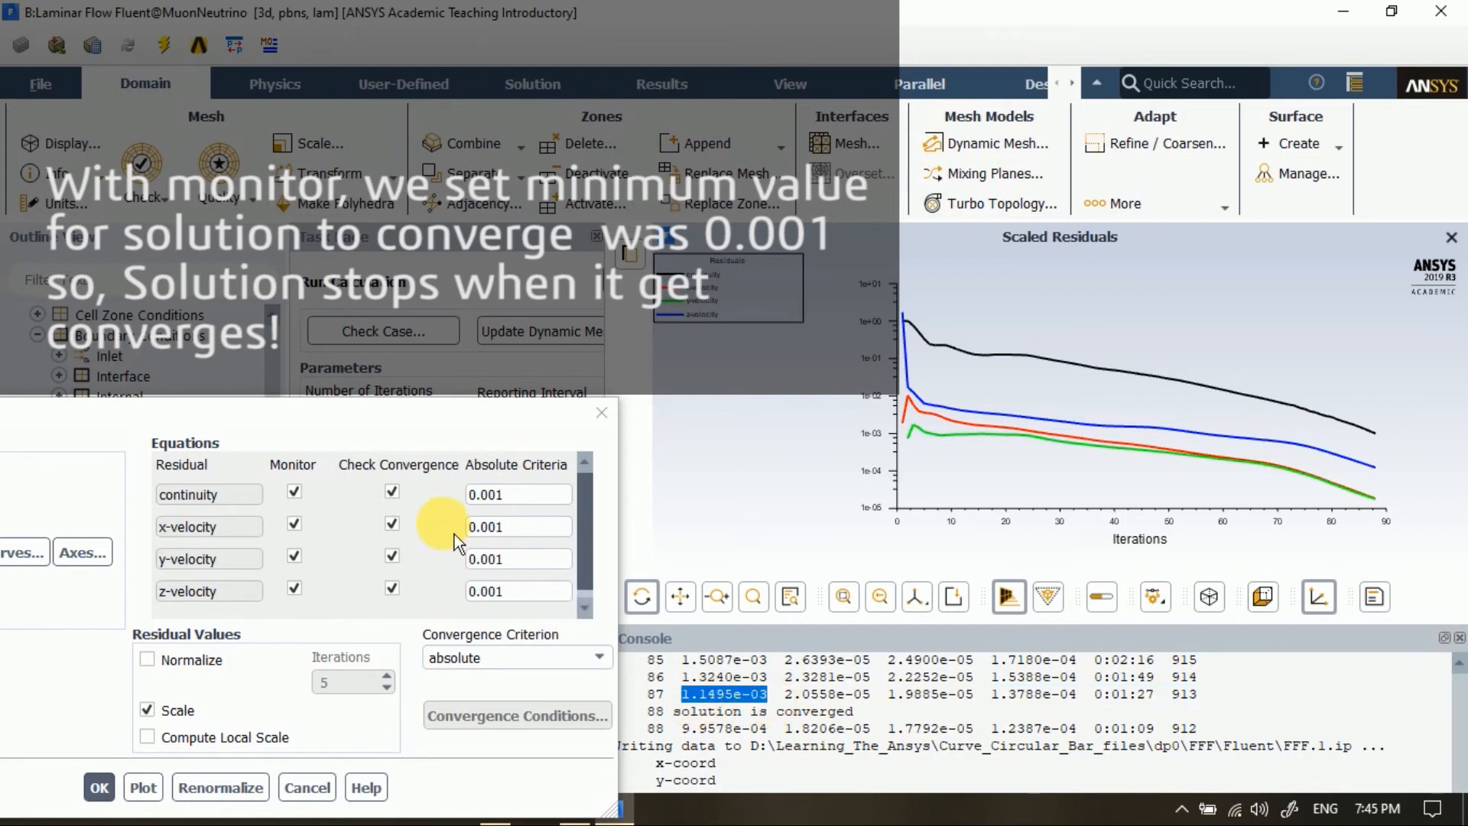
click(497, 495)
drag(490, 497, 449, 502)
click(529, 499)
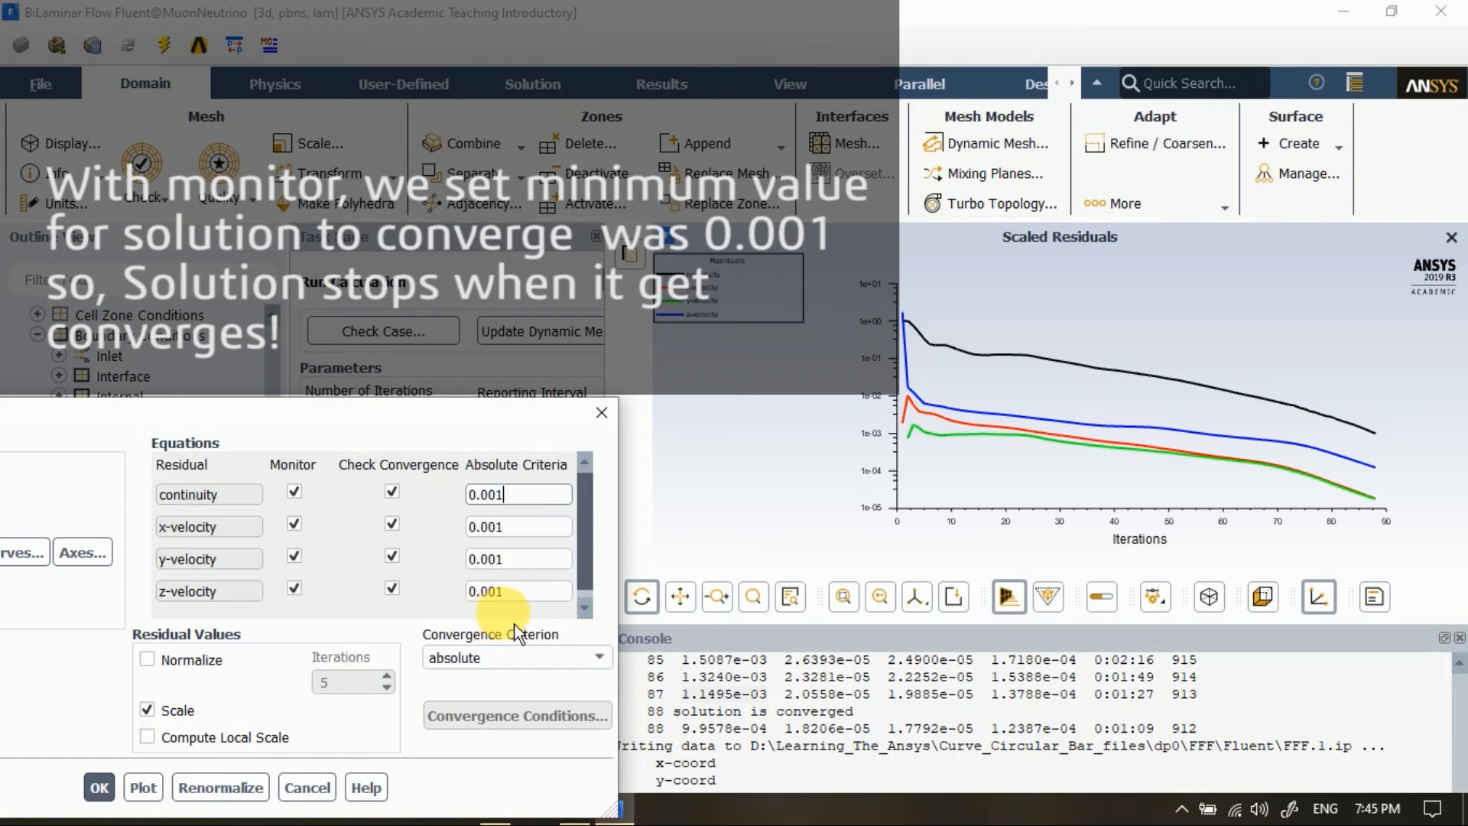
- Set the absolute convergence criterion of the z-velocity residual to 1e-7
drag(514, 593, 465, 608)
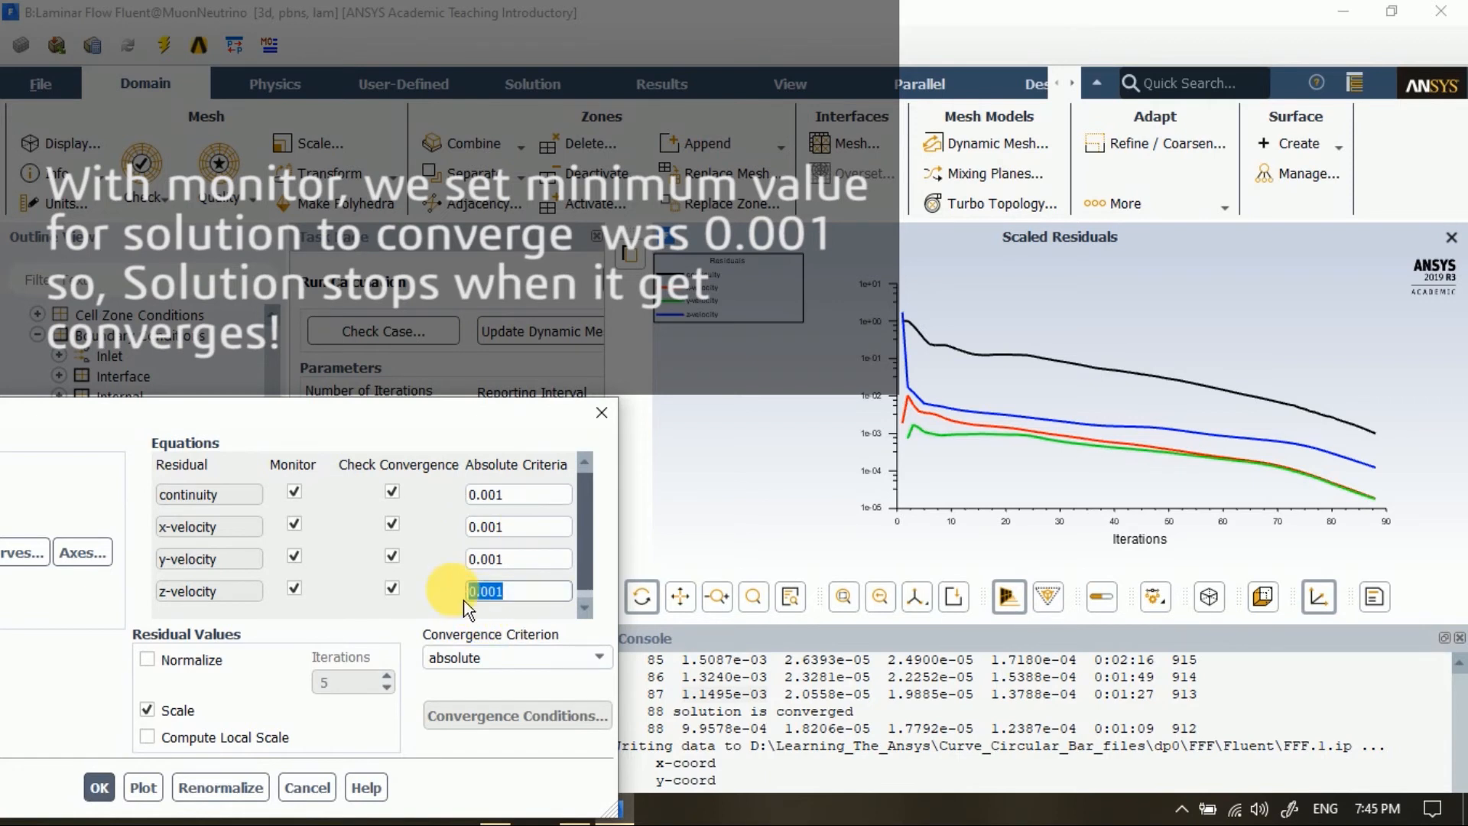
text(0e-)
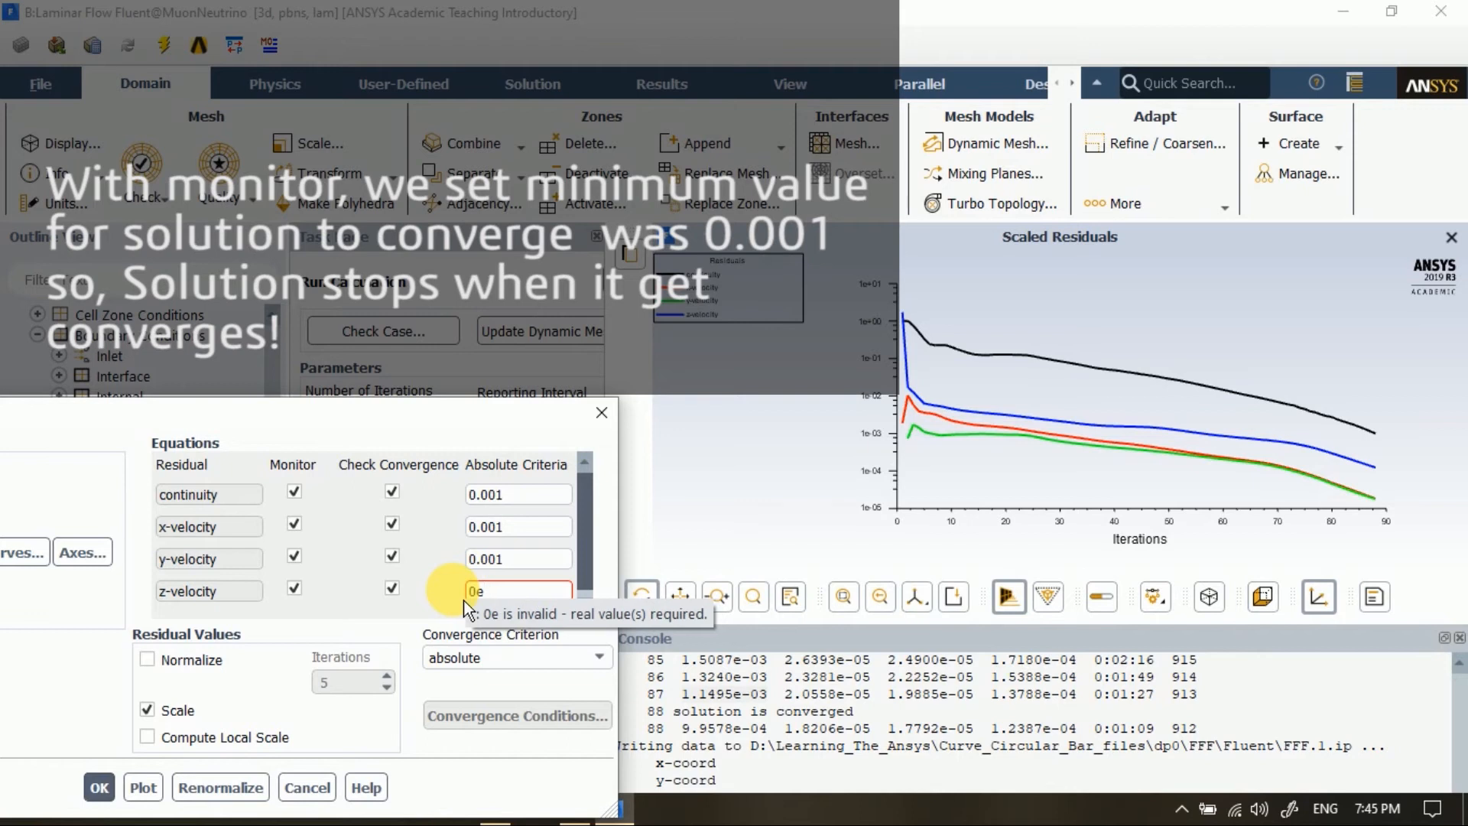
key(BackSpace)
key(BackSpace)
text(1)
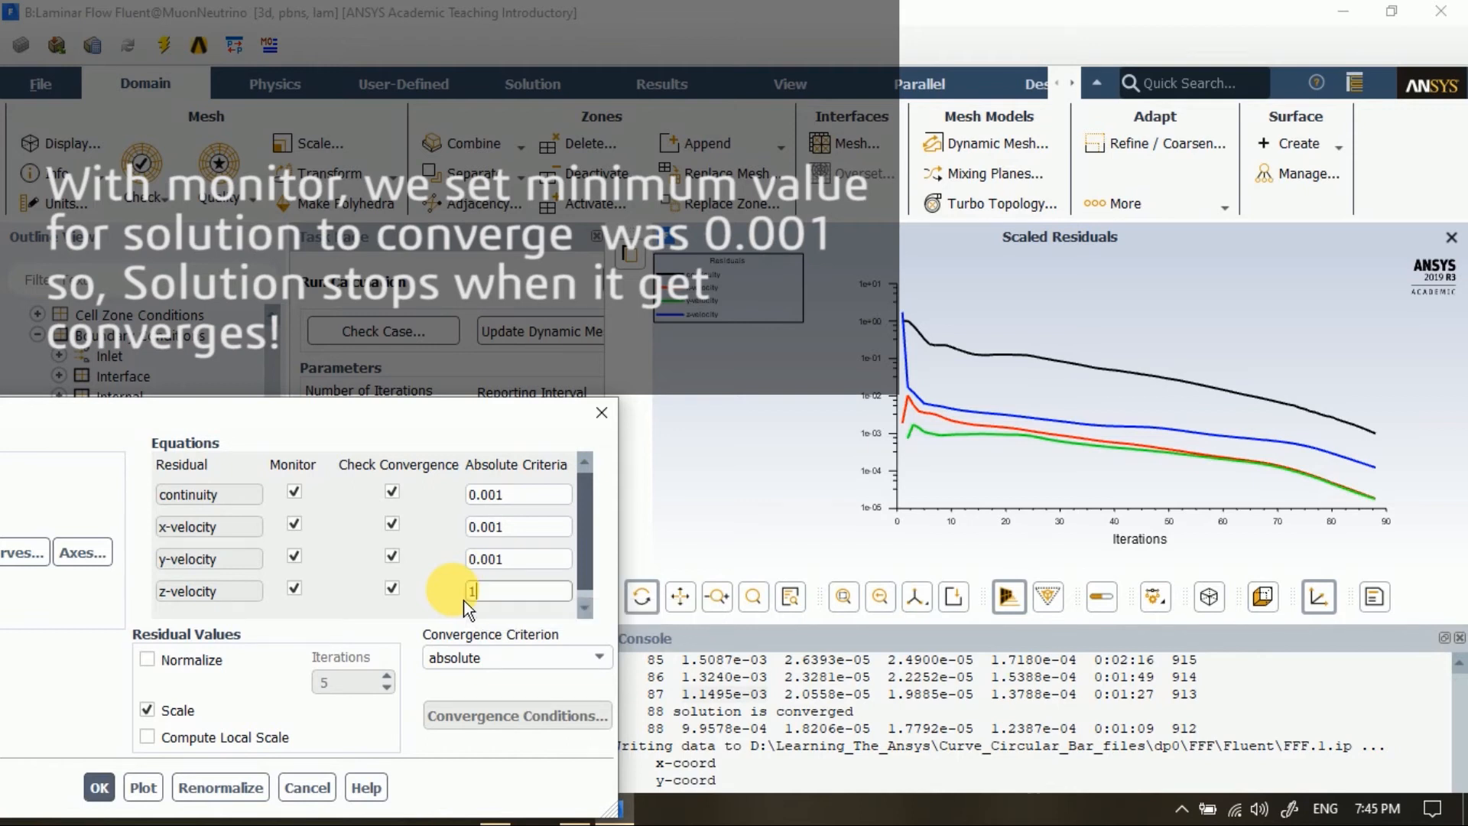
text(e-7)
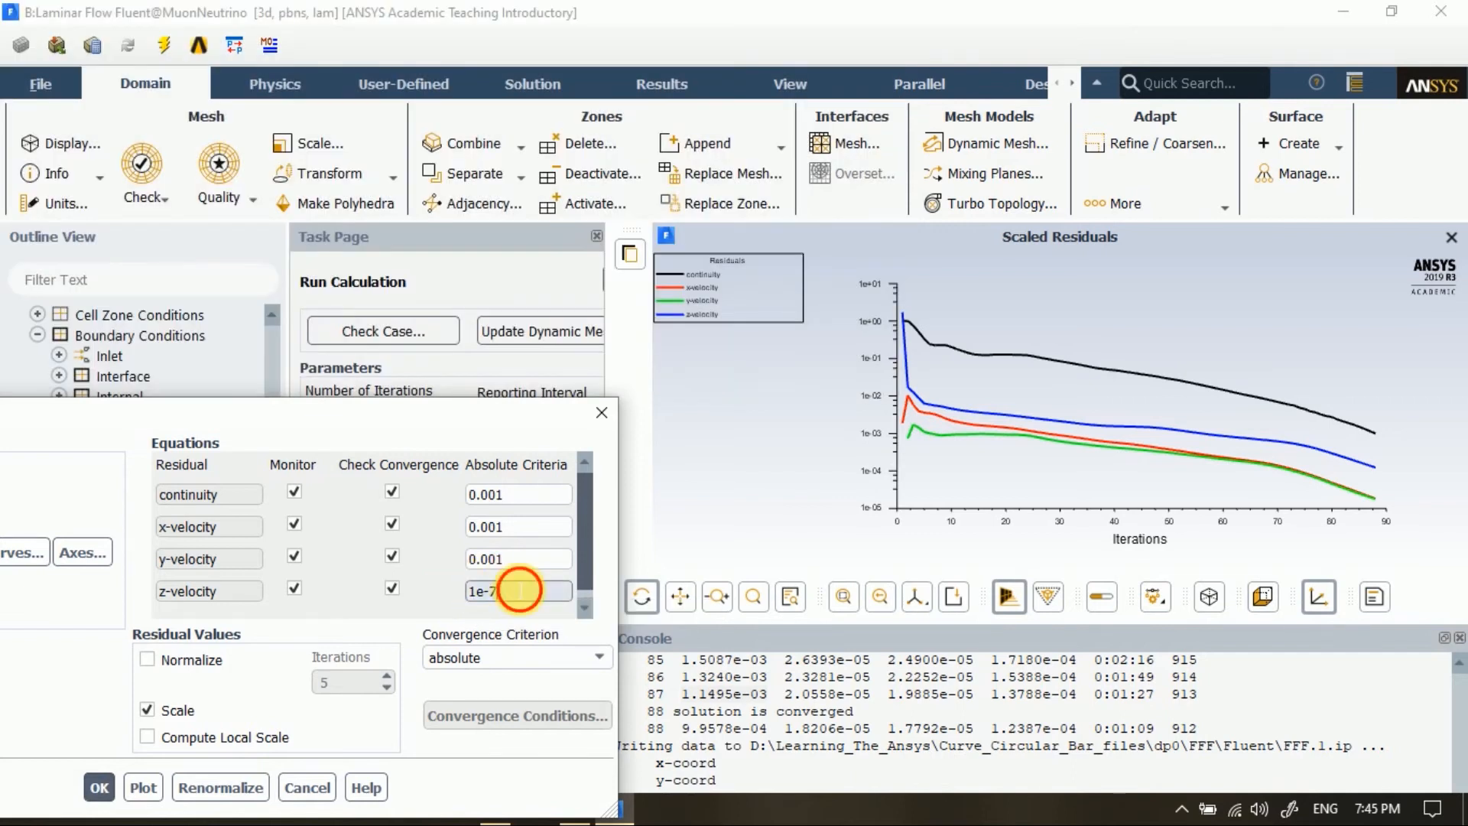
- Copy the 1e-7 criterion to the y-velocity, x-velocity and continuity residuals and accept the residual monitor settings
drag(528, 601, 461, 610)
key(ctrl+c)
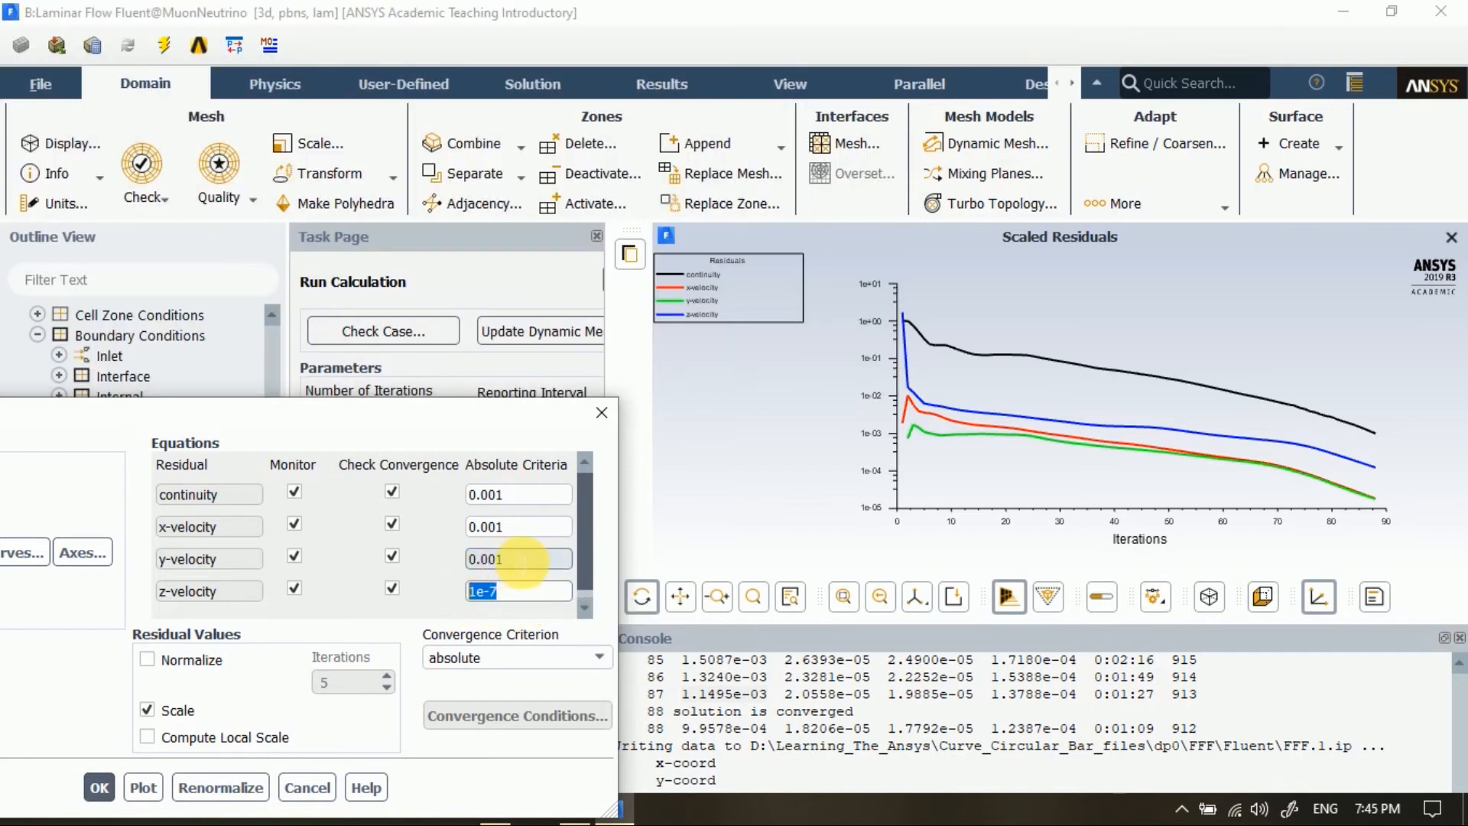
drag(519, 560, 462, 575)
key(ctrl+v)
key(ctrl+v)
drag(527, 533, 463, 505)
key(ctrl+v)
drag(390, 409, 535, 212)
click(245, 601)
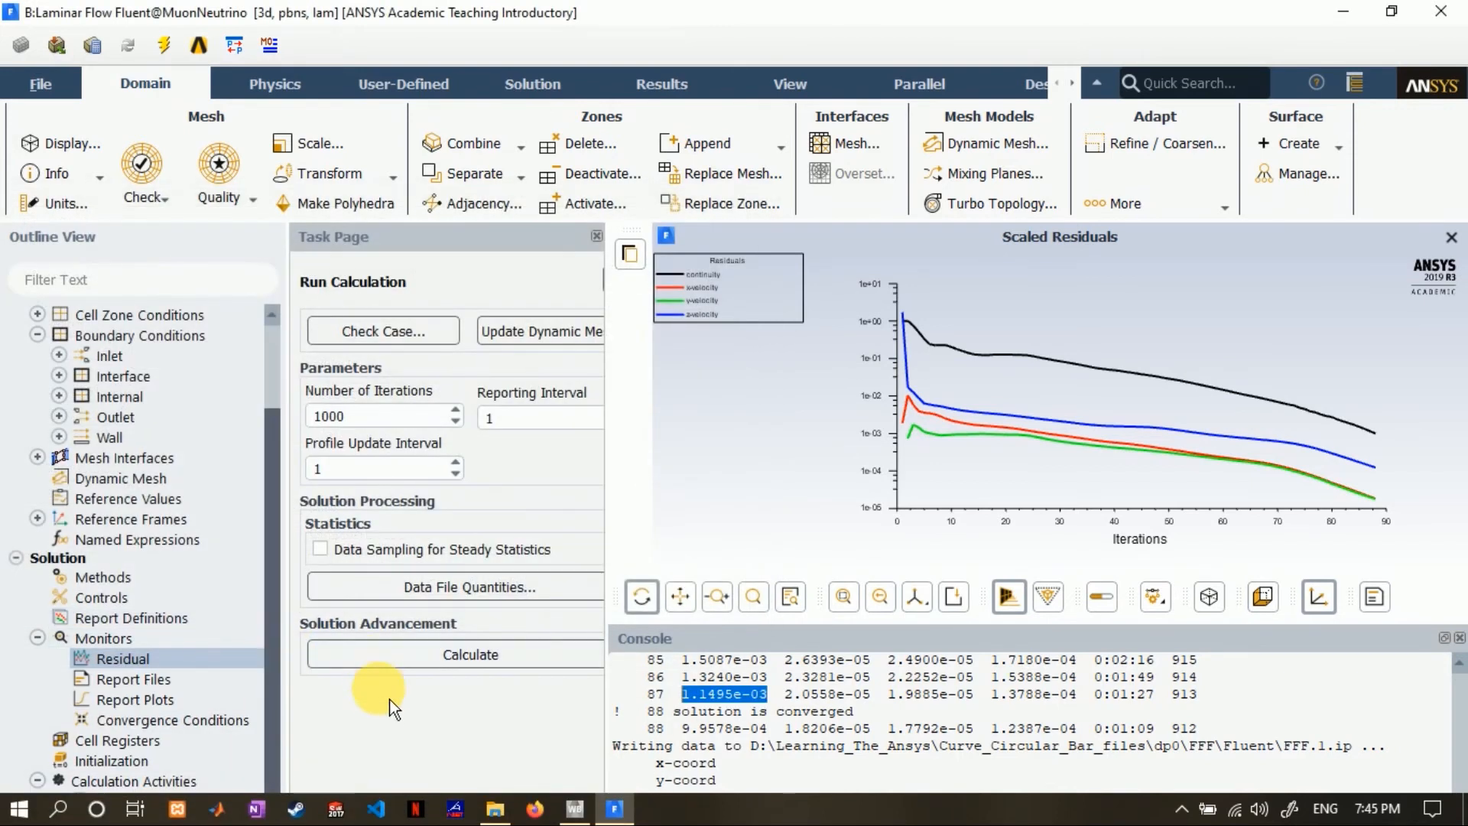
- Run the calculation again, using the settings changes for the current calculation only
click(418, 667)
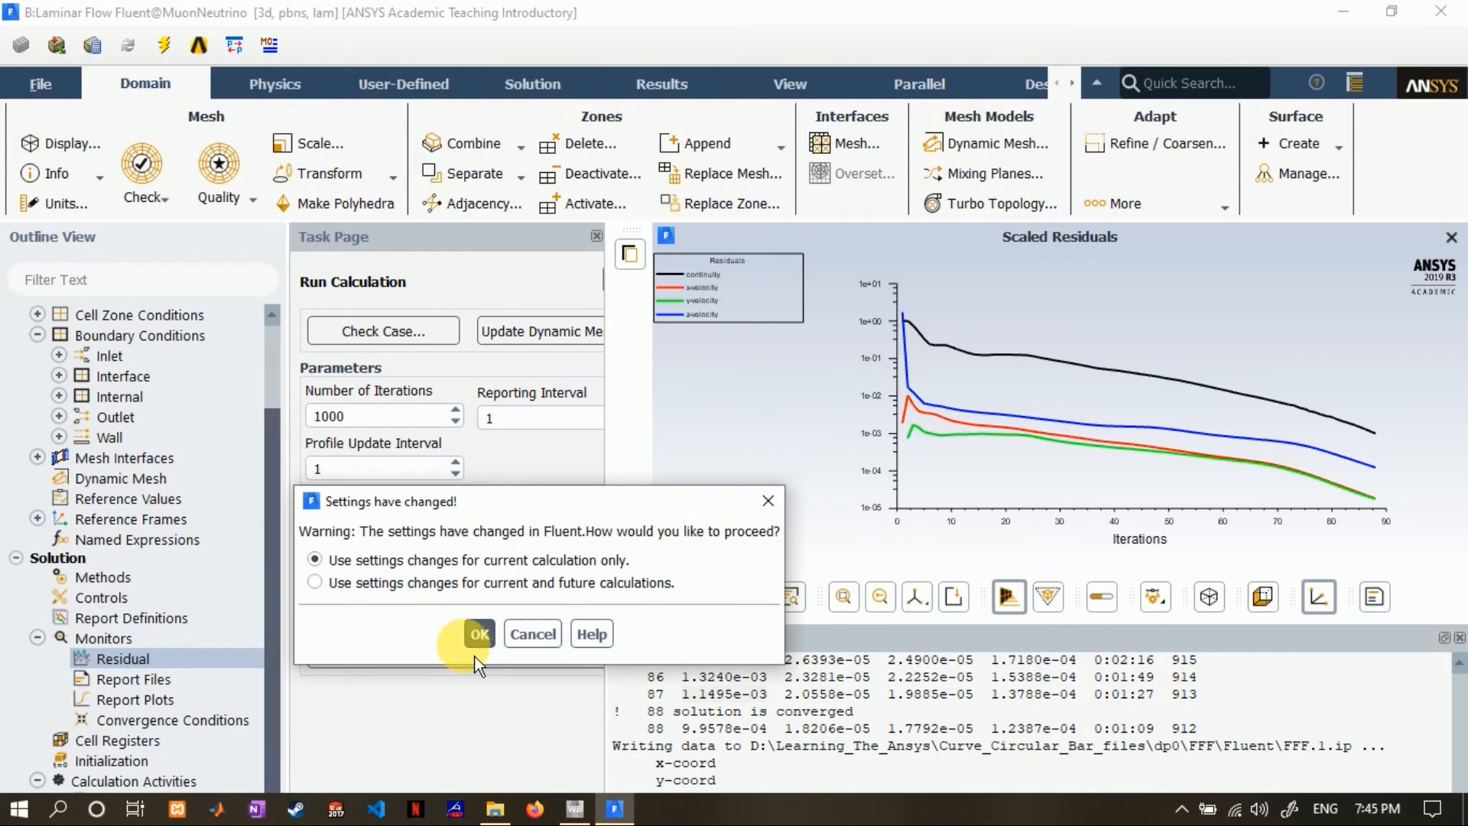
click(480, 634)
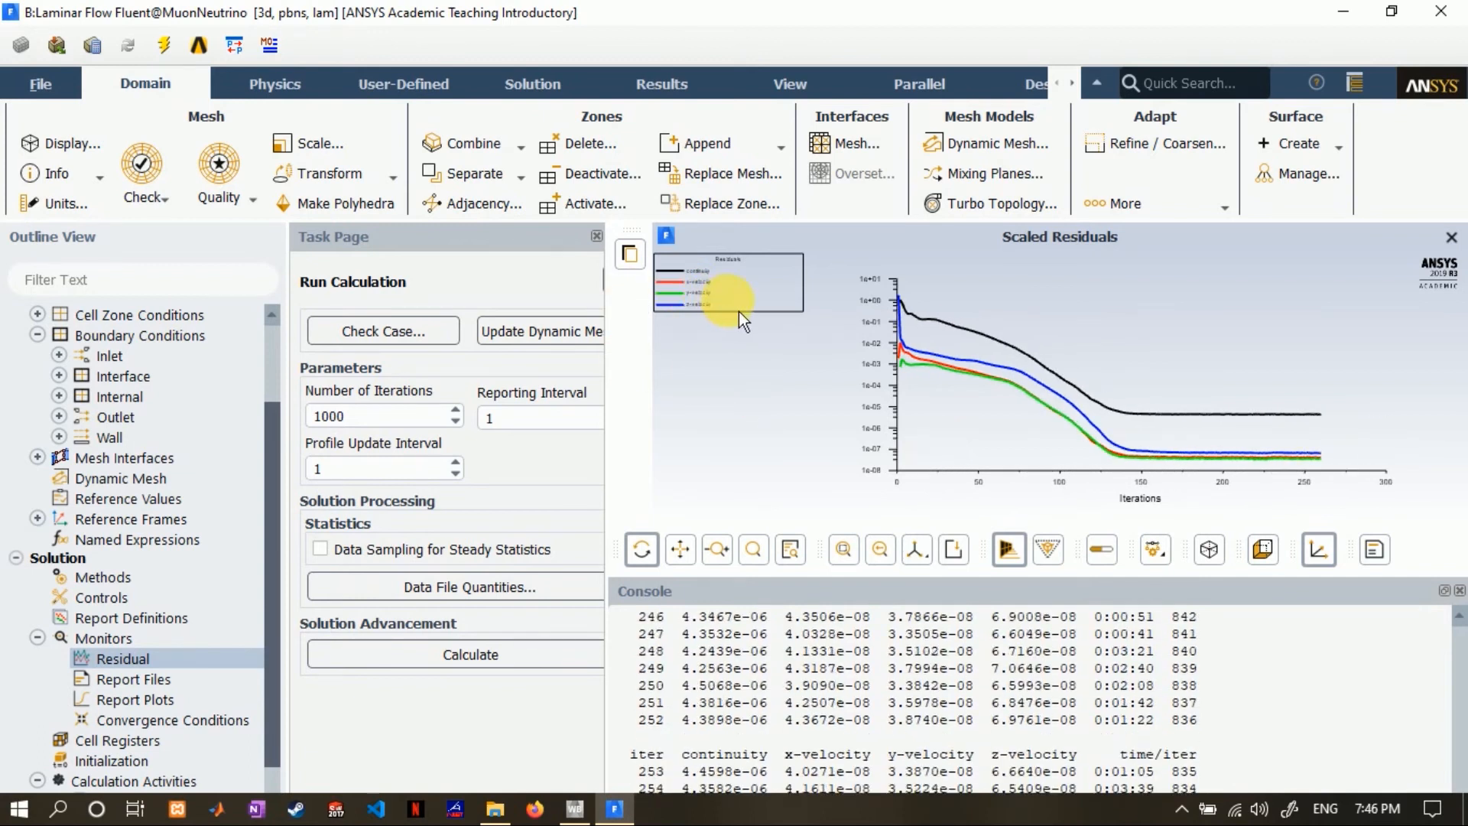
- Reposition and enlarge the legend of the scaled residuals plot while the calculation runs
mouse_move(781, 320)
mouse_down()
mouse_move(796, 338)
mouse_move(810, 325)
mouse_up()
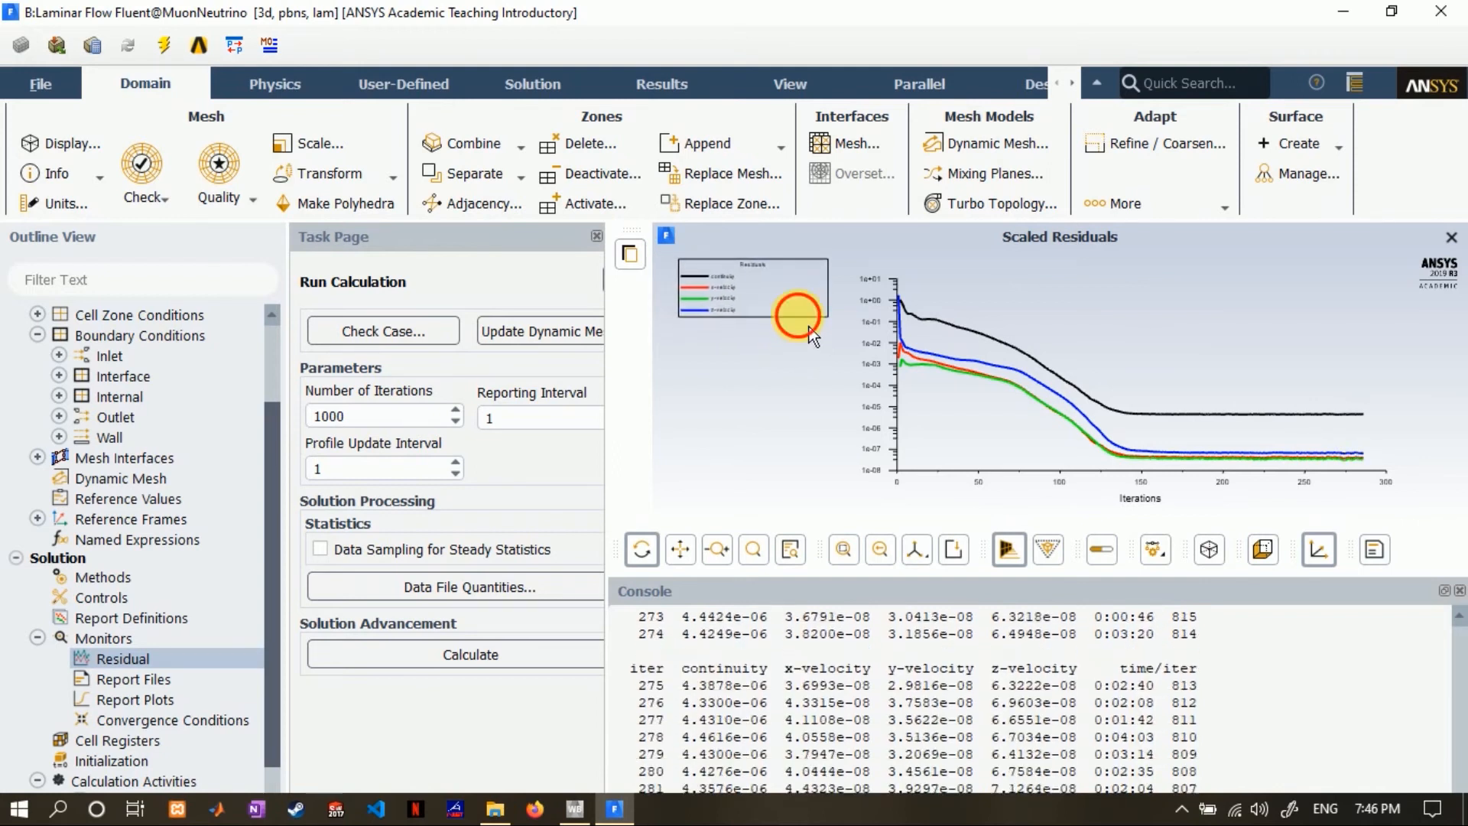
mouse_move(838, 320)
mouse_down()
mouse_move(852, 352)
mouse_move(830, 346)
mouse_up()
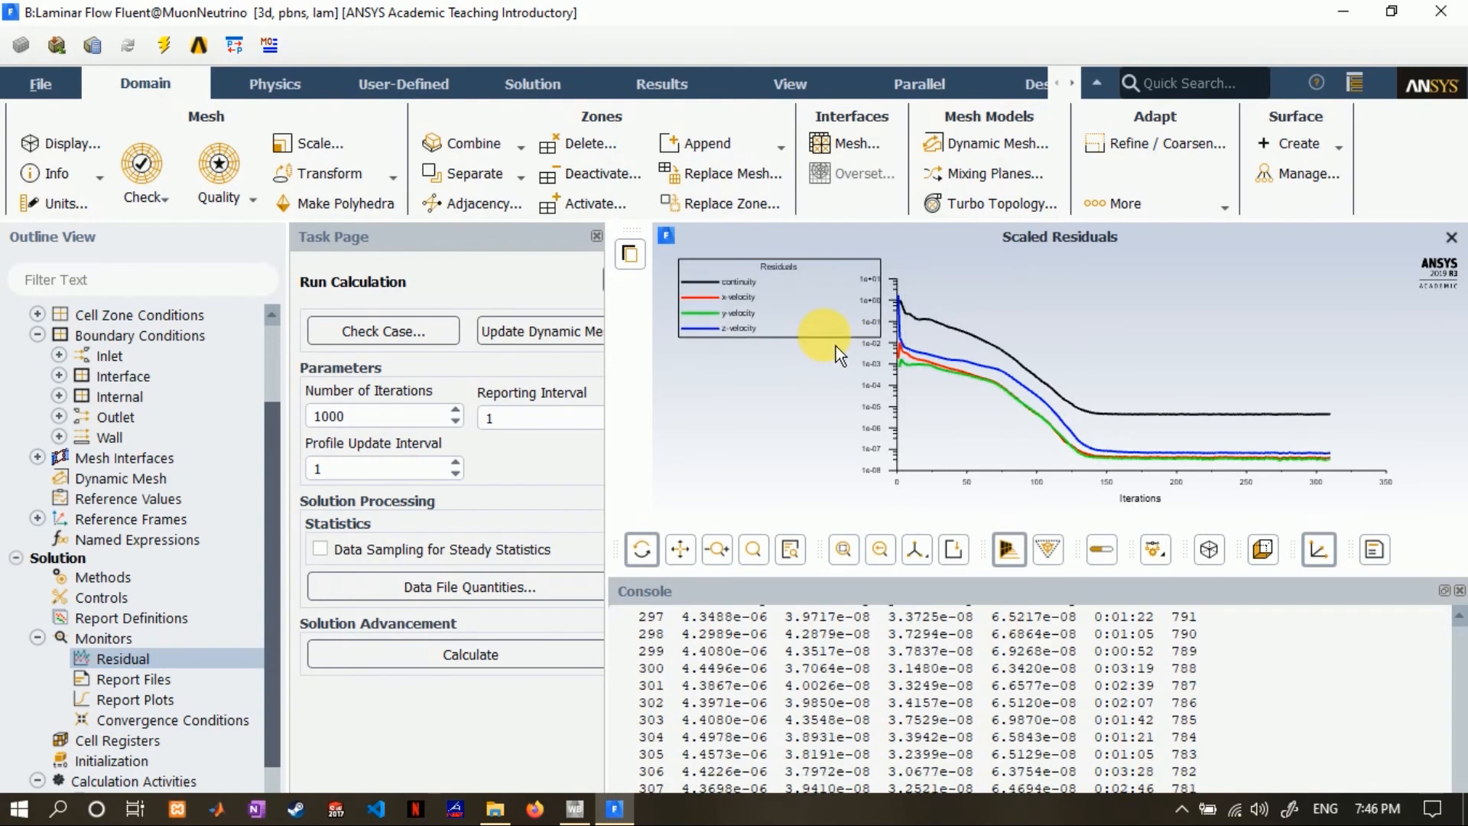
drag(780, 273, 763, 276)
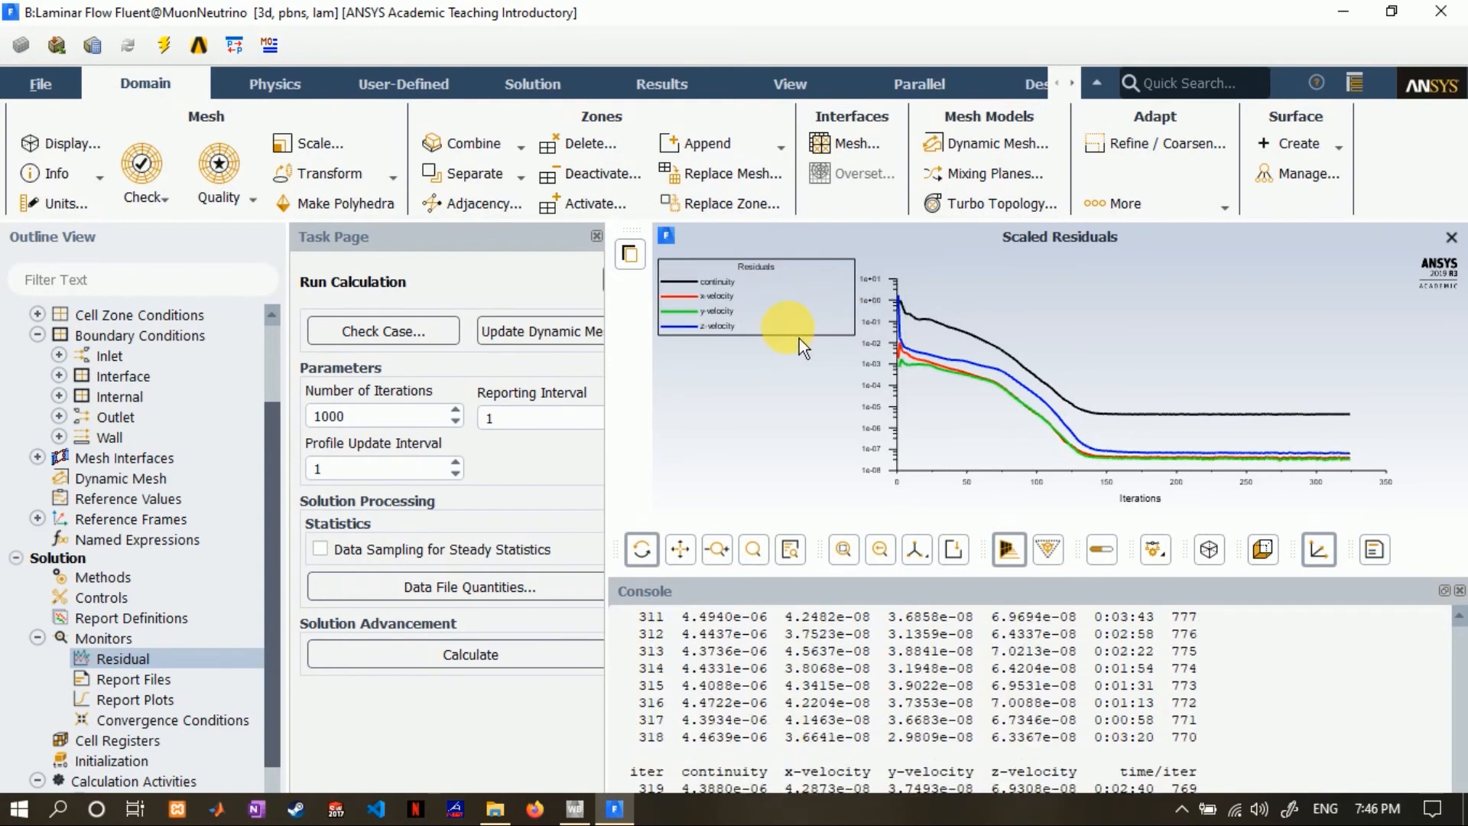
drag(791, 341, 839, 353)
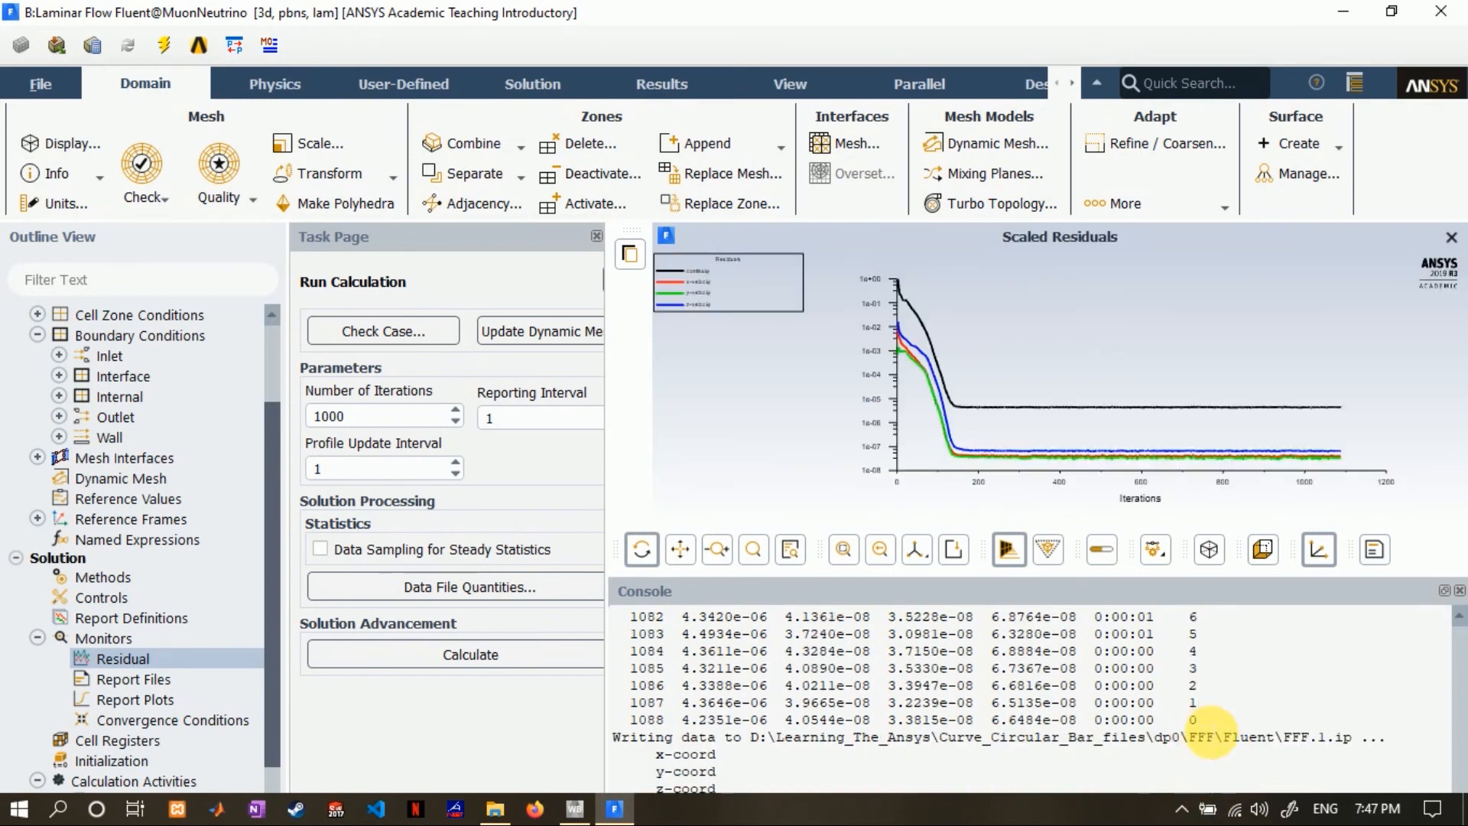
- Acknowledge the completed run and examine the residuals of the final iteration in the console
click(783, 544)
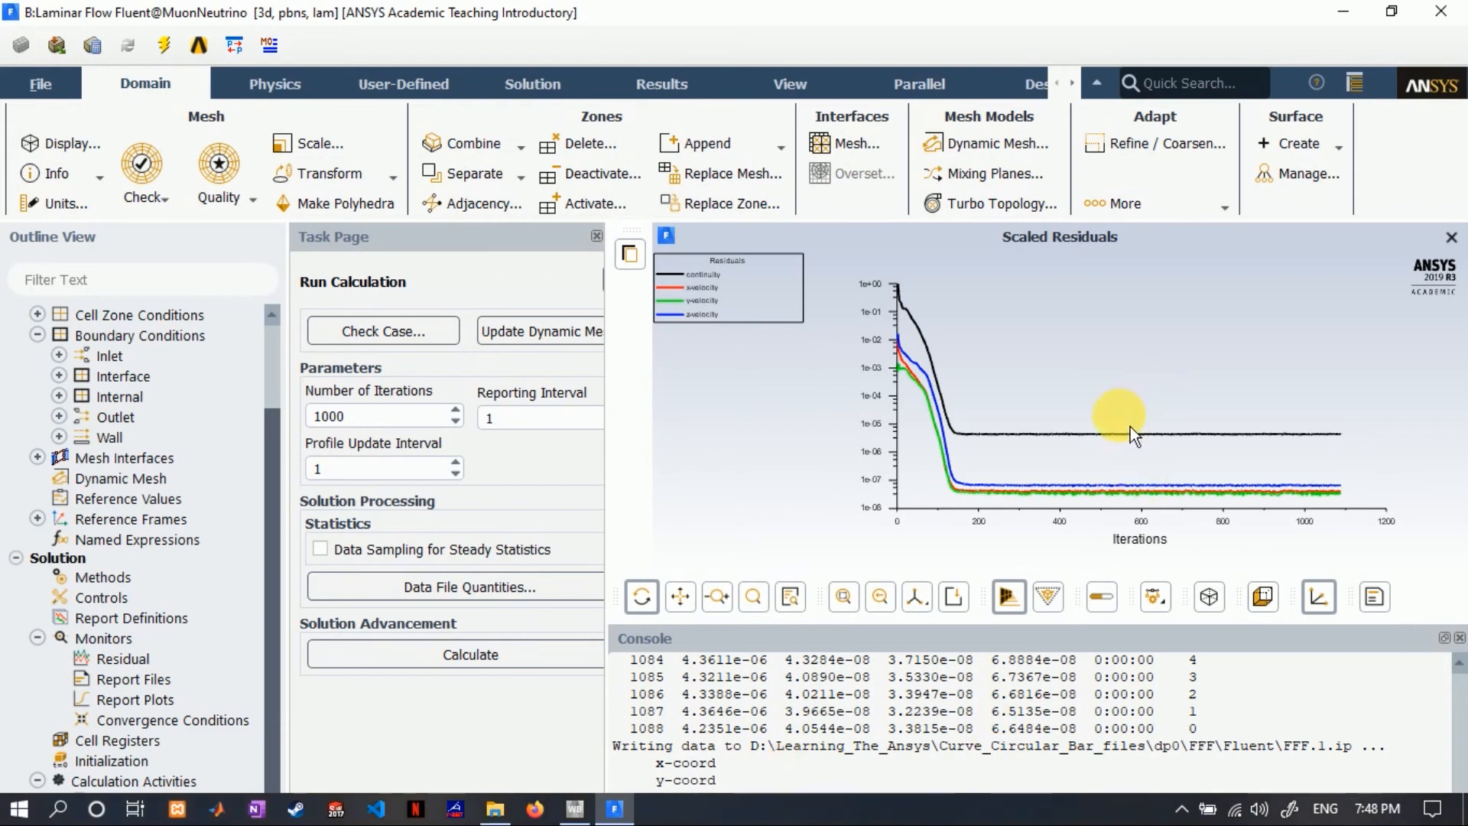
drag(889, 731, 975, 732)
click(967, 732)
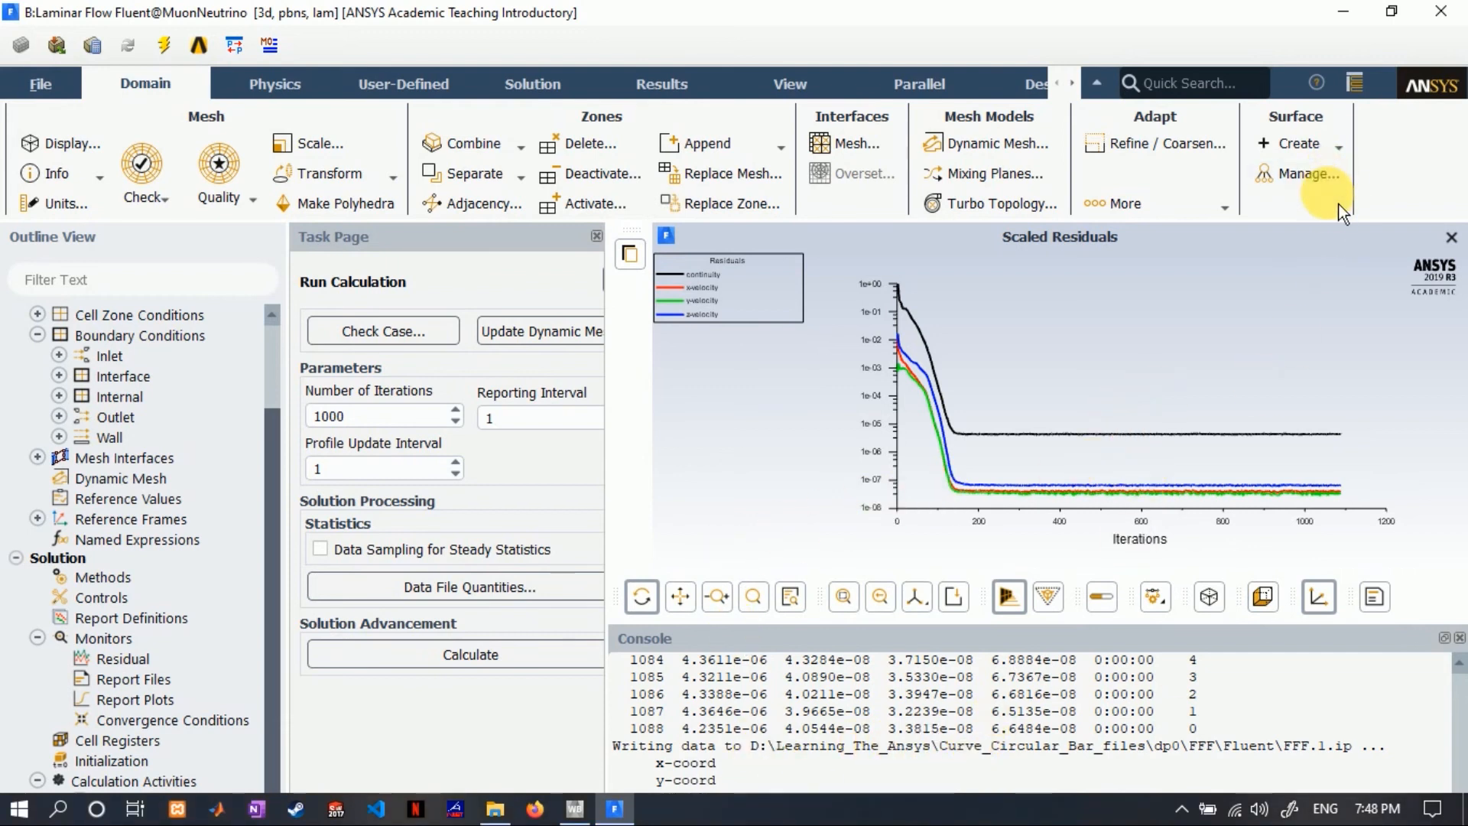
- Save the project, close Fluent with confirmation and switch back to Workbench
click(43, 96)
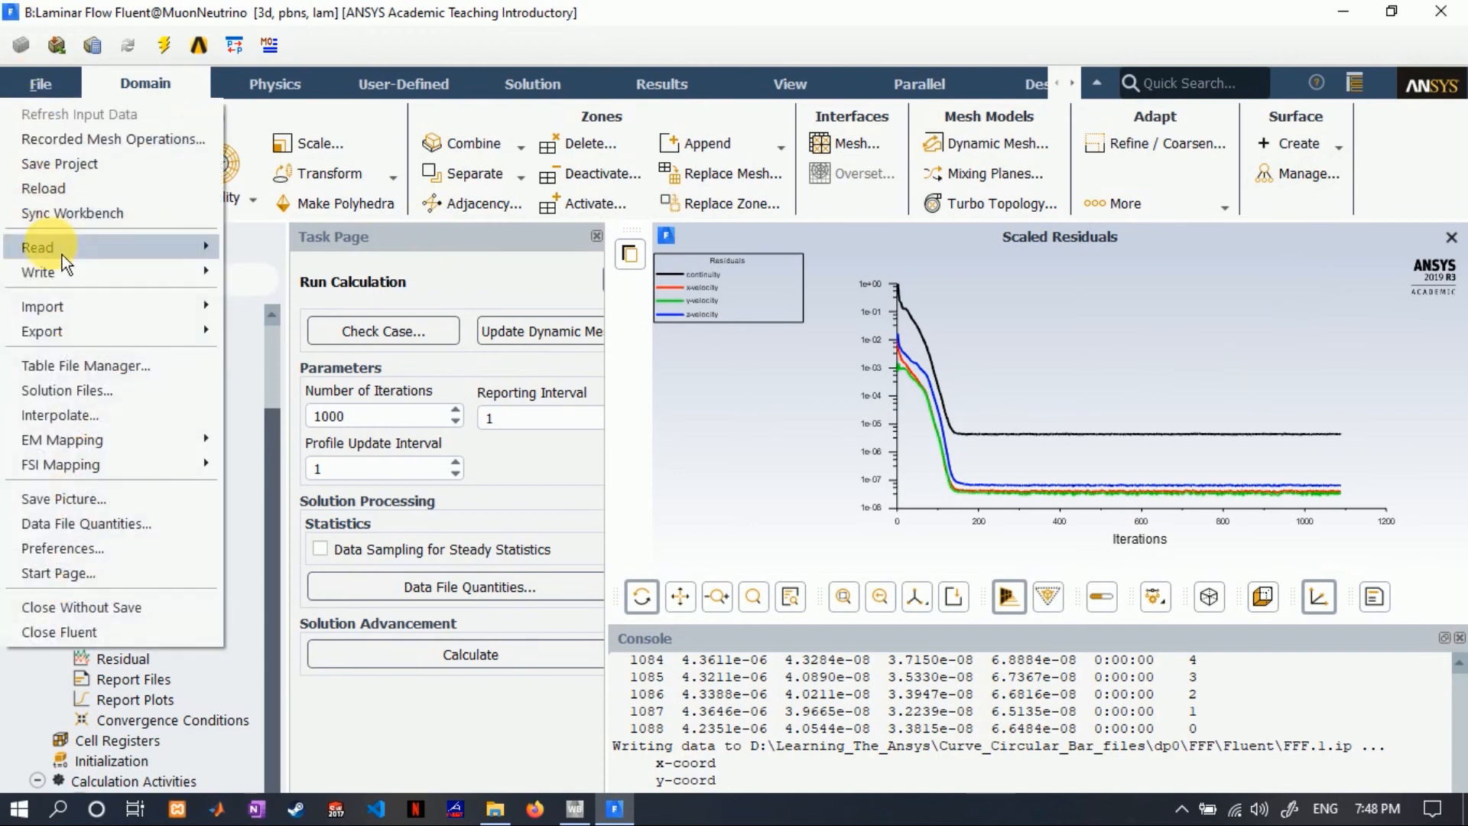
click(64, 191)
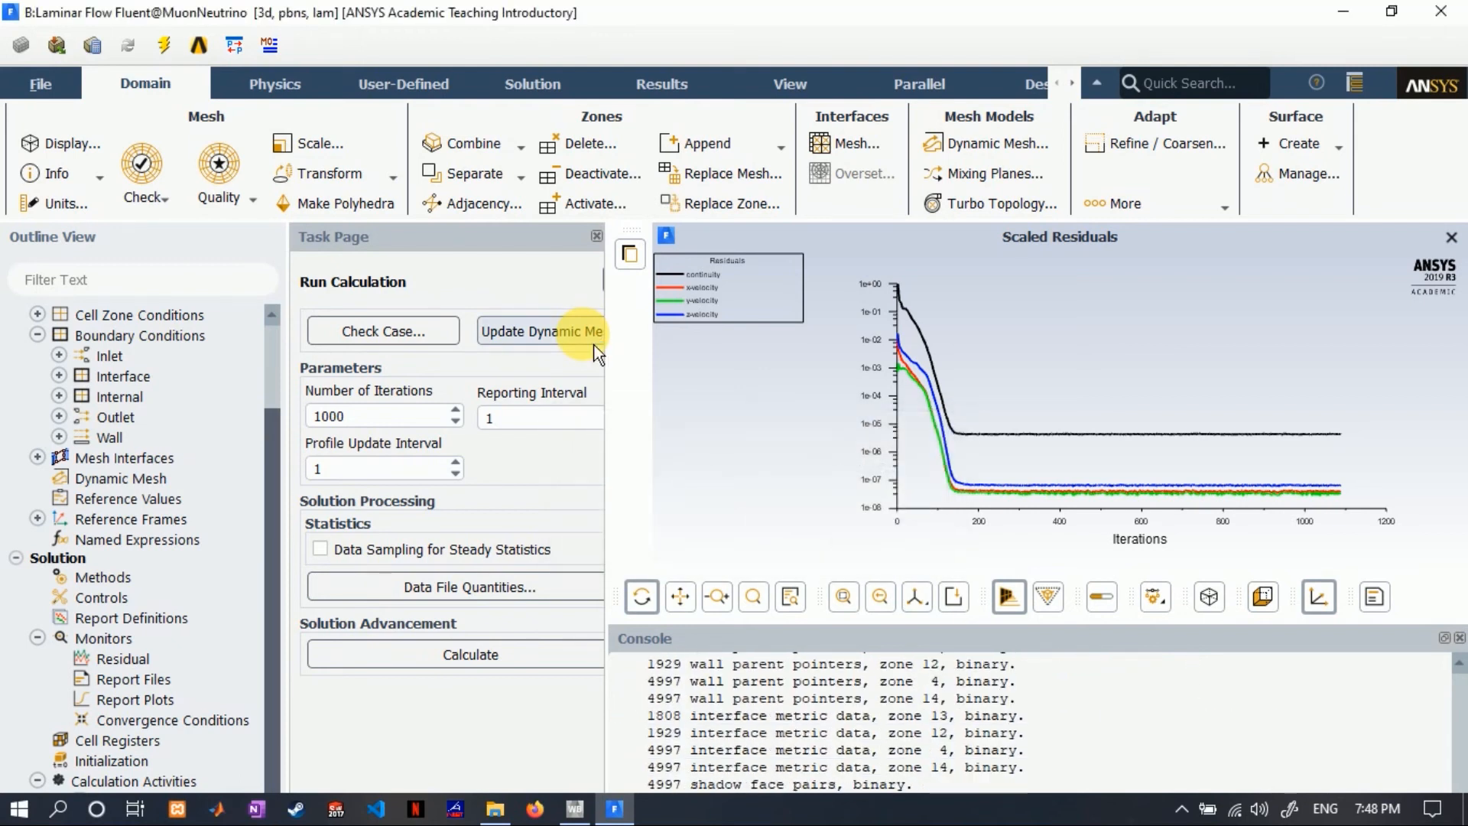
click(1450, 15)
click(736, 523)
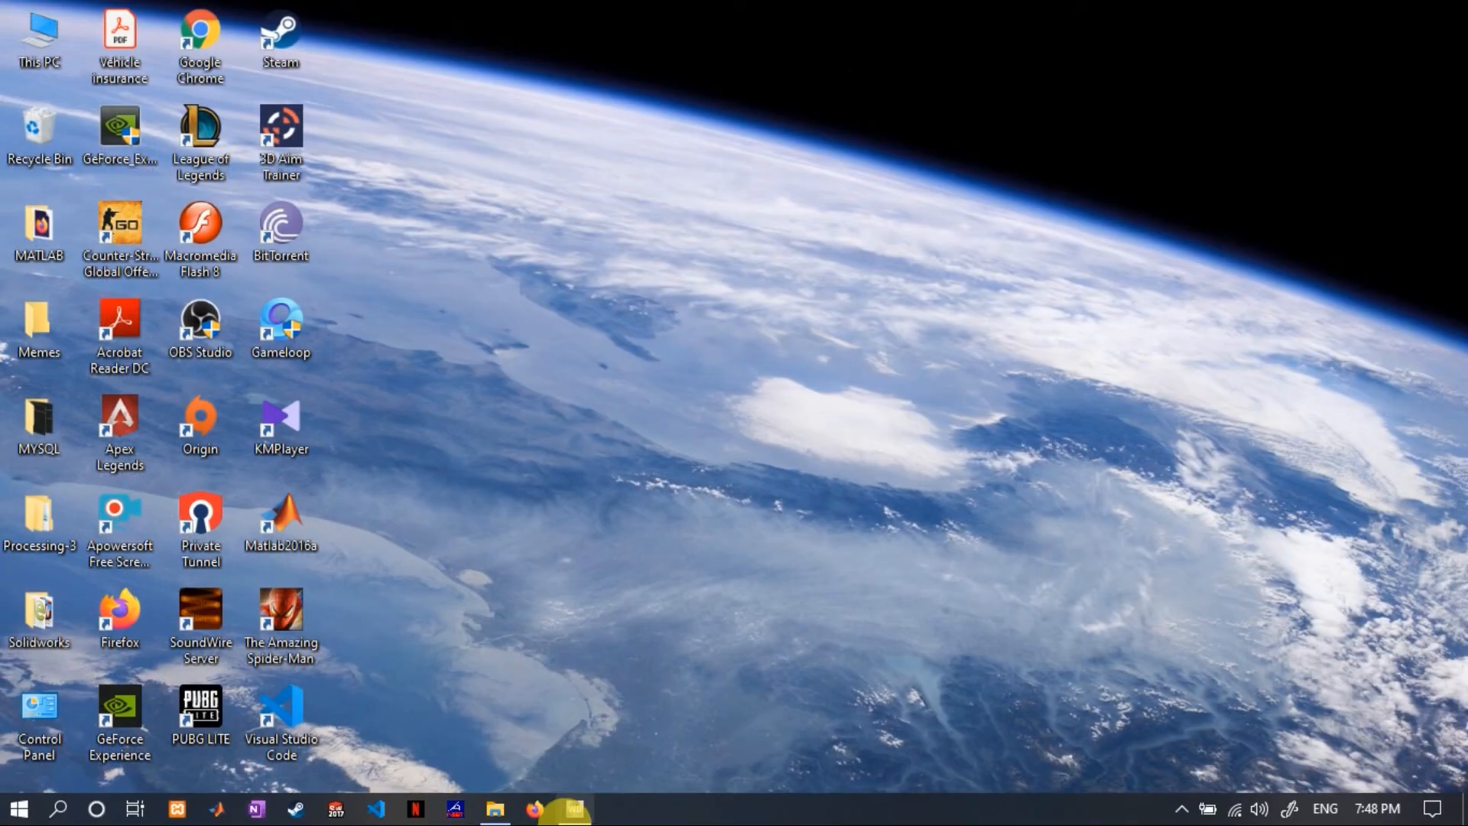
click(573, 809)
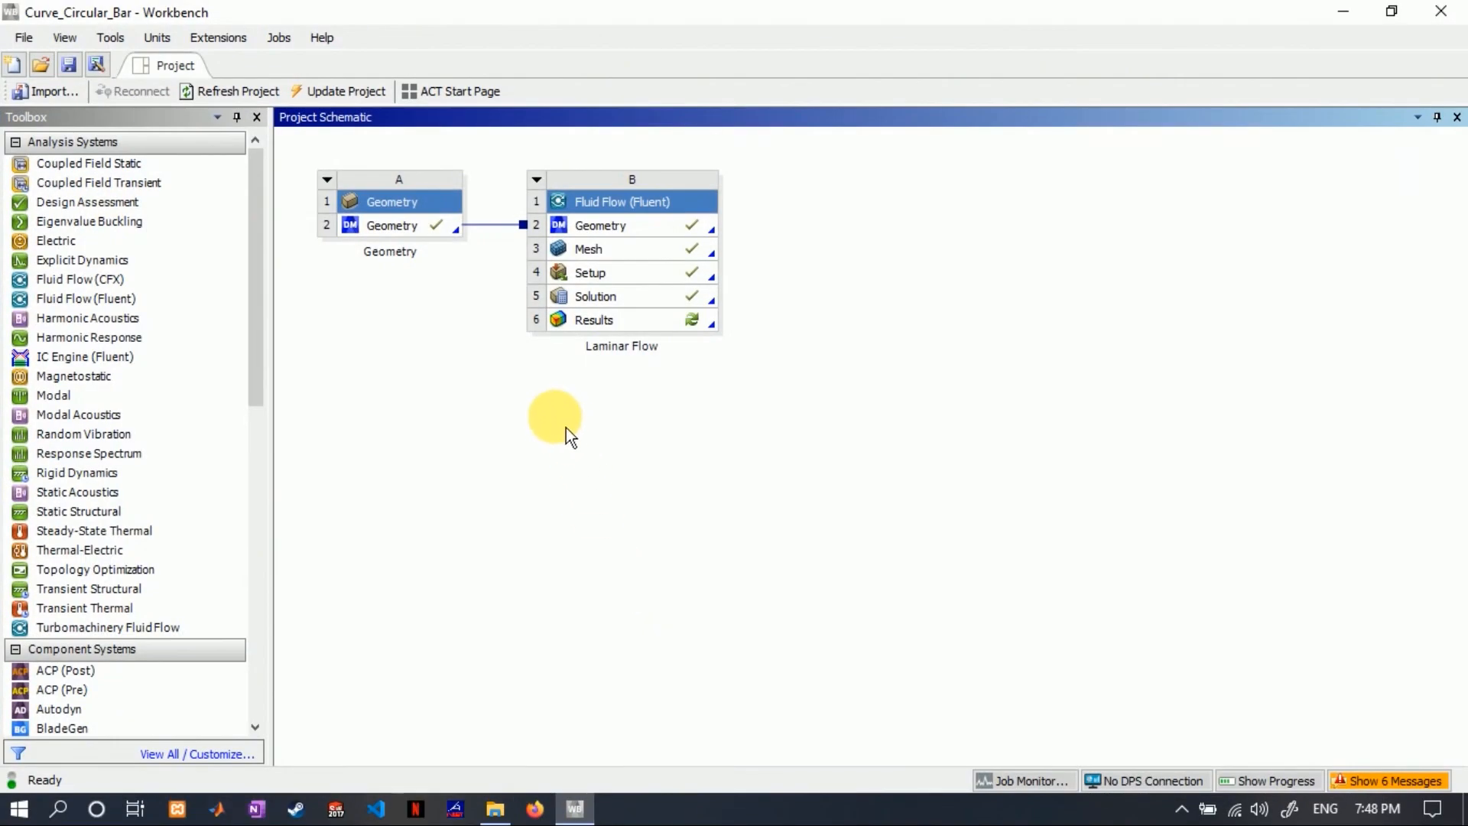
- Try to open the Results cell of the Laminar Flow system for editing
click(649, 329)
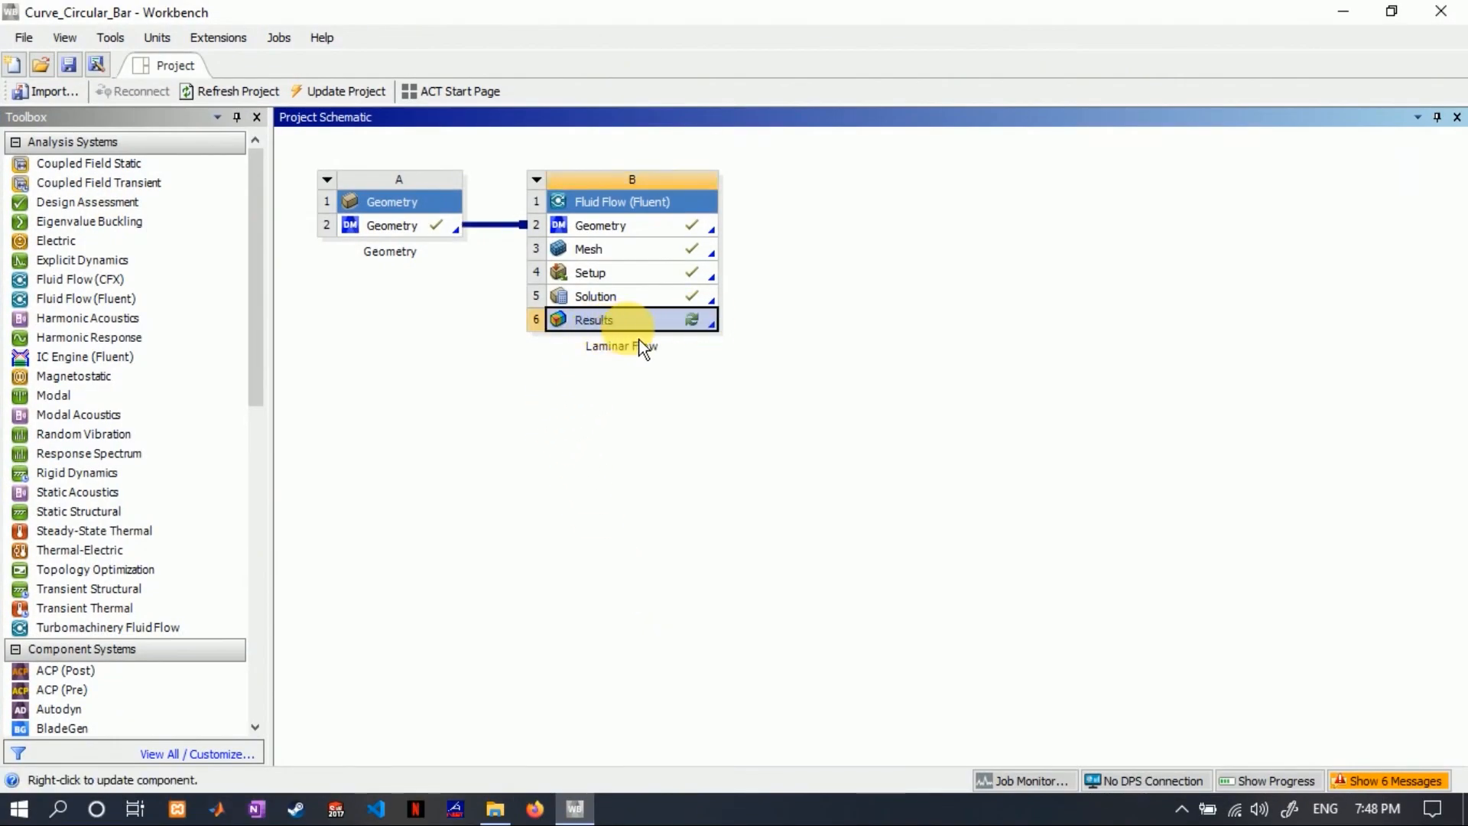
right_click(632, 337)
click(667, 336)
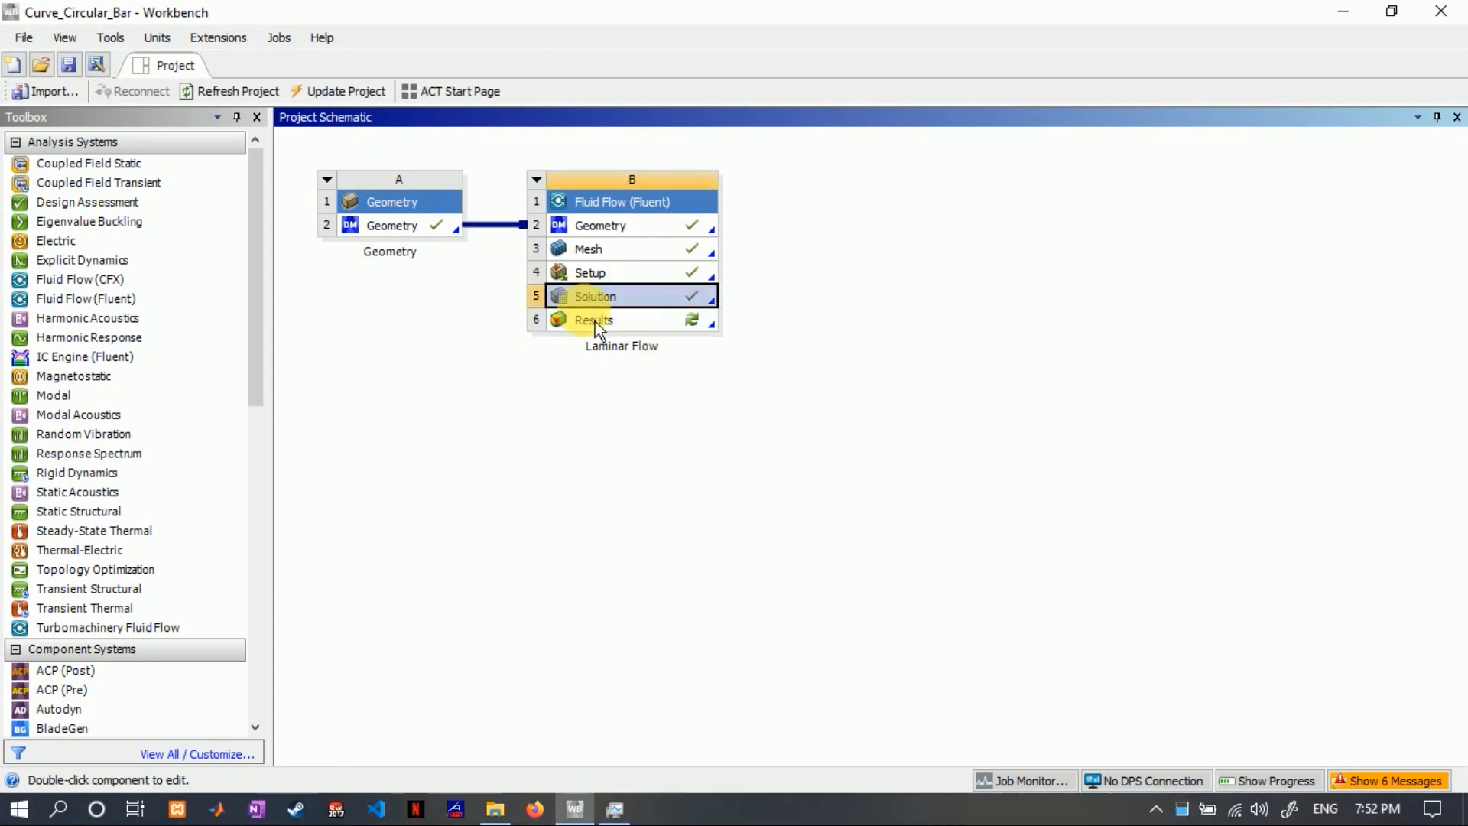
- Open the Laminar Flow system's Results in CFD-Post and close the Task Manager window
click(598, 328)
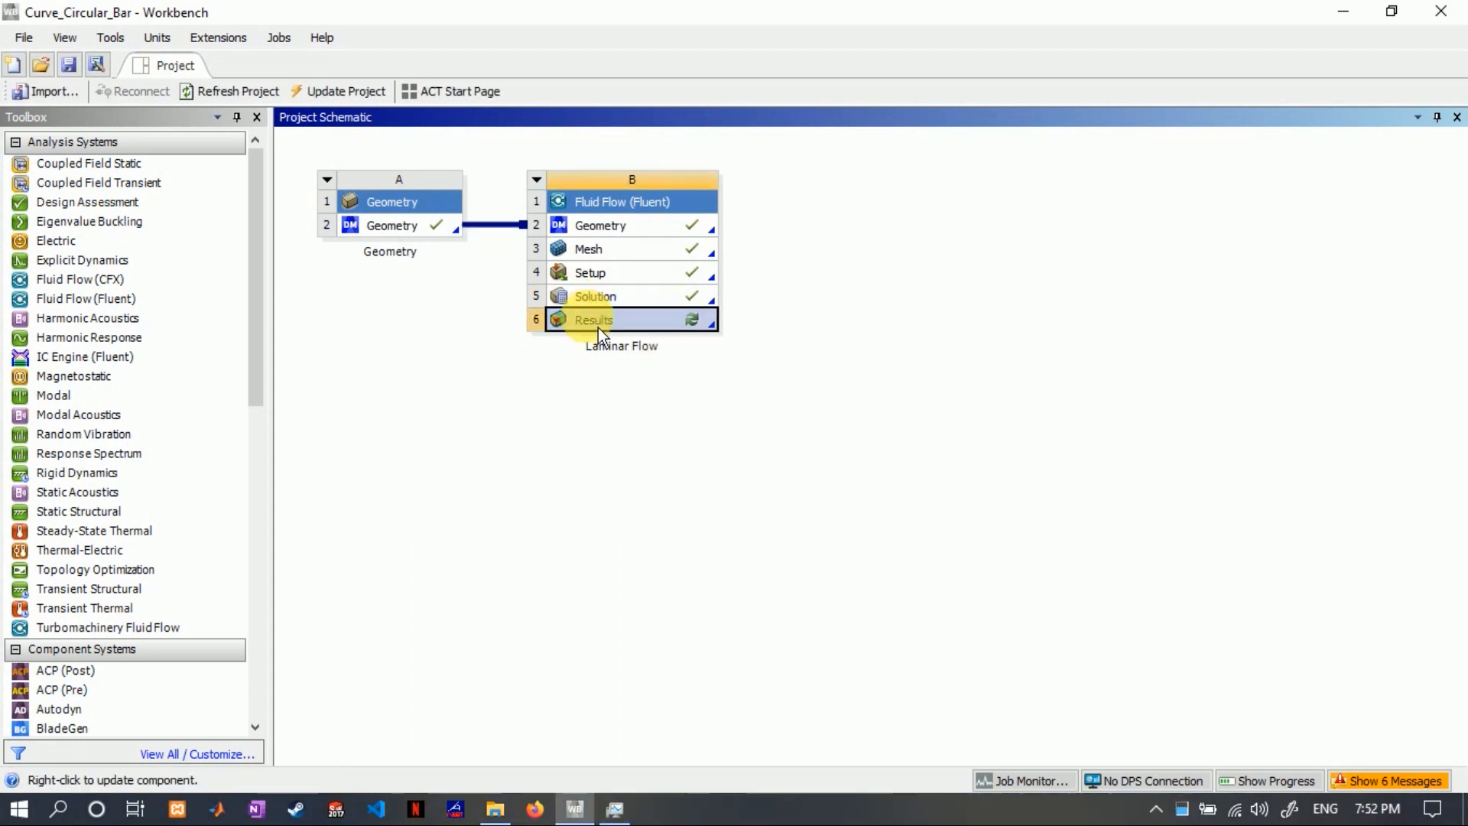
right_click(598, 328)
click(642, 330)
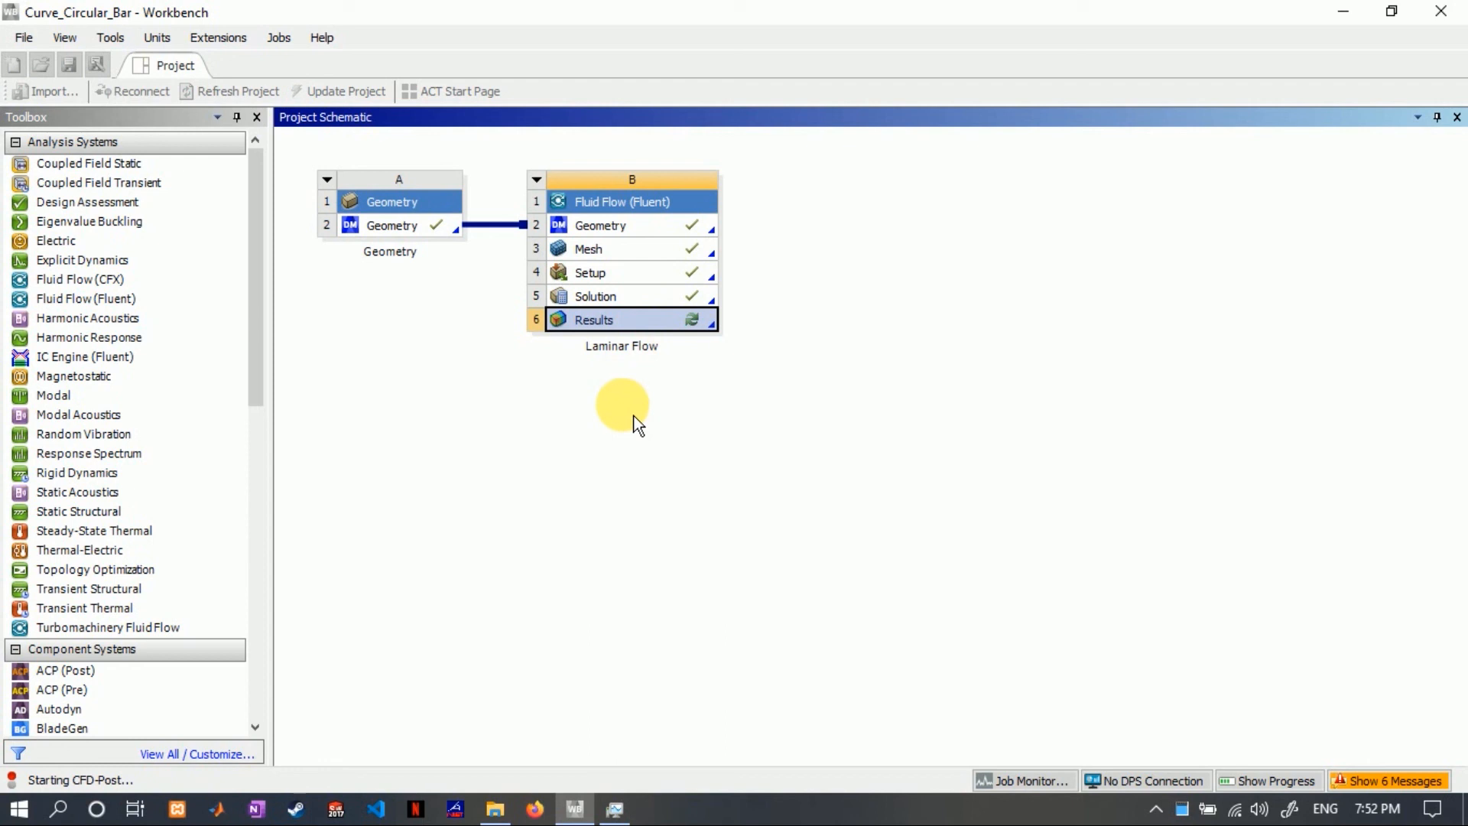
click(631, 809)
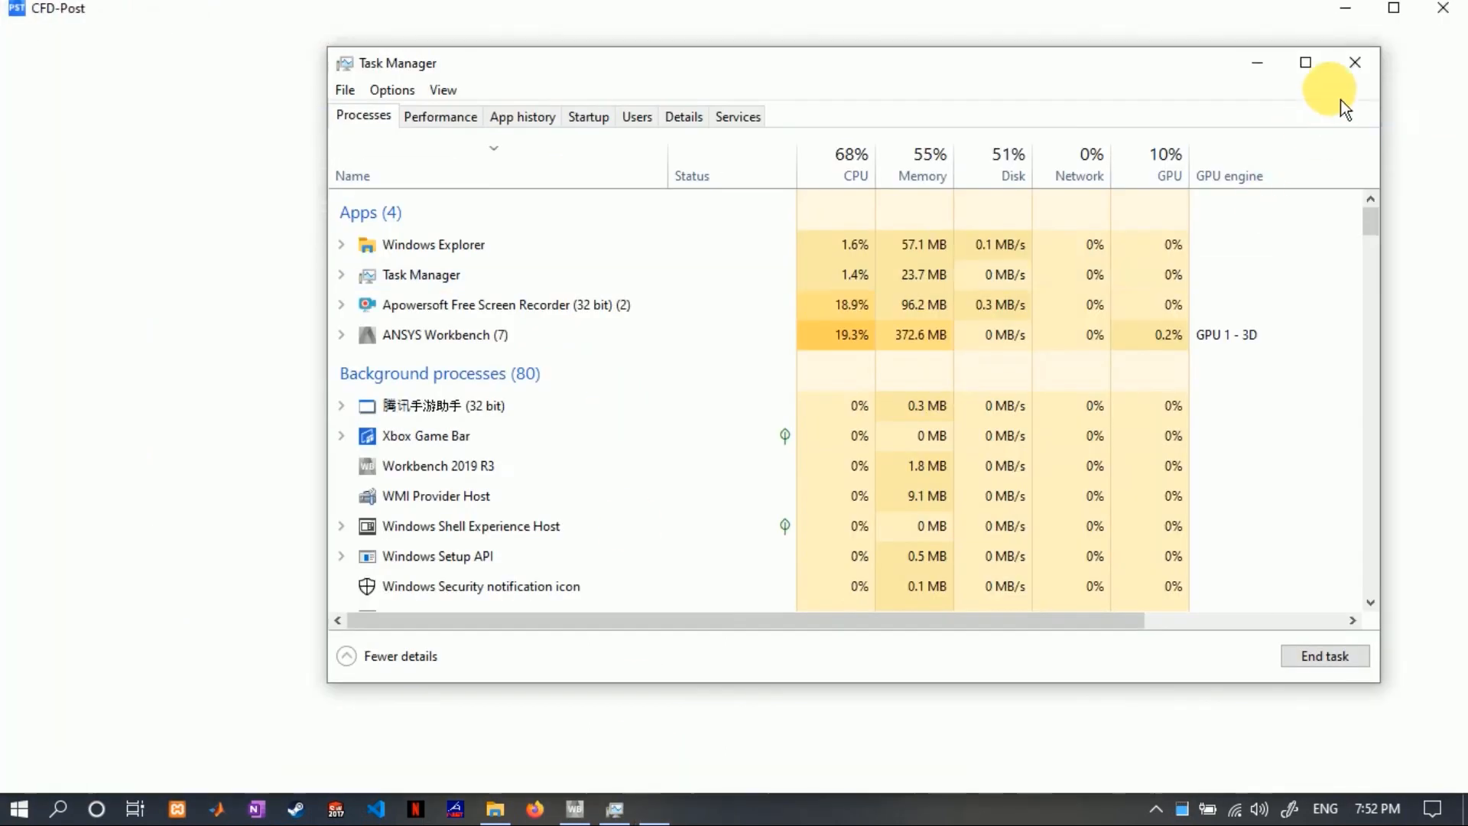
click(1355, 62)
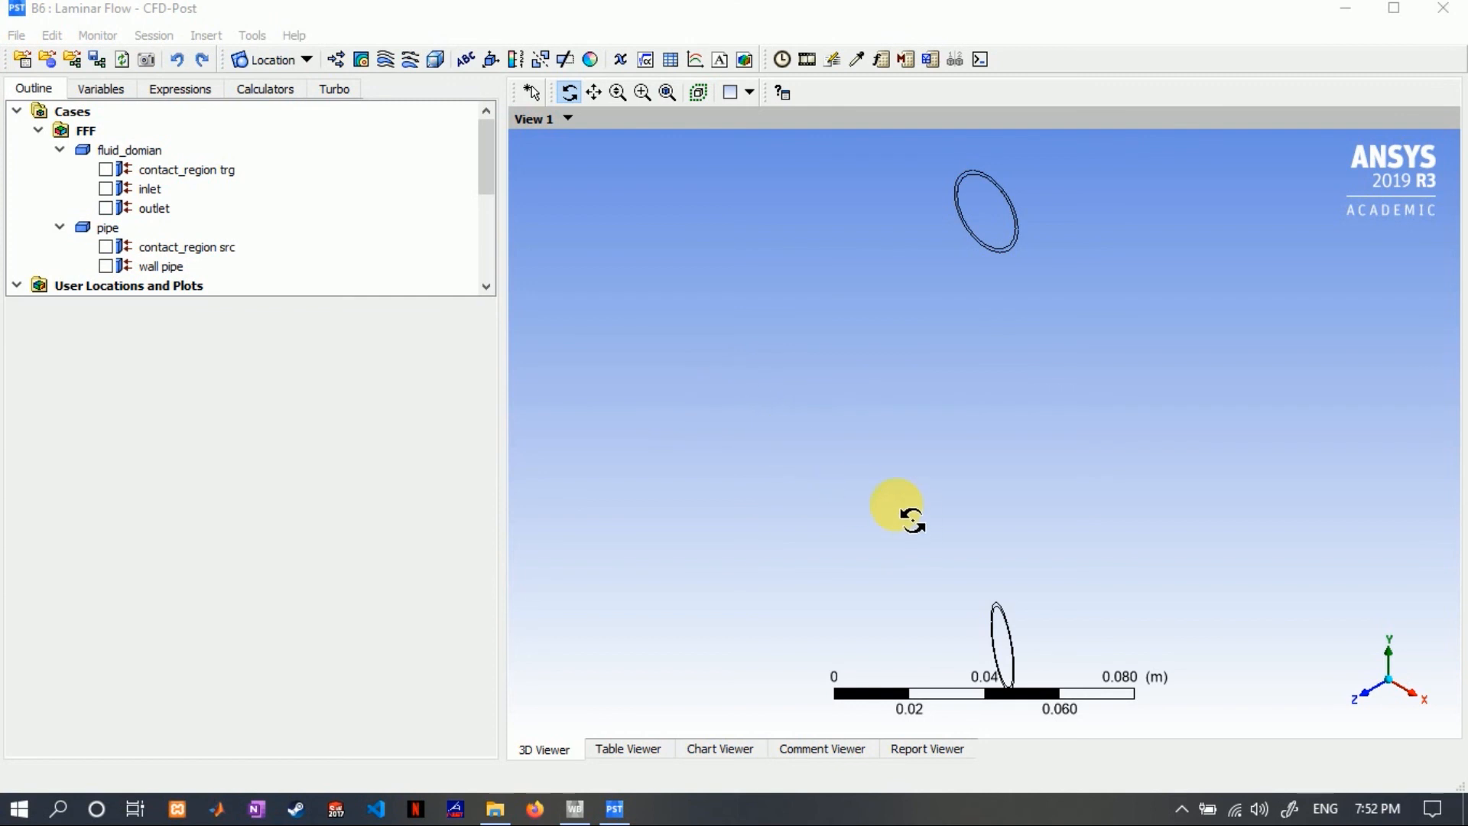
- Insert a vector plot named Velocity Vector
drag(911, 518, 840, 436)
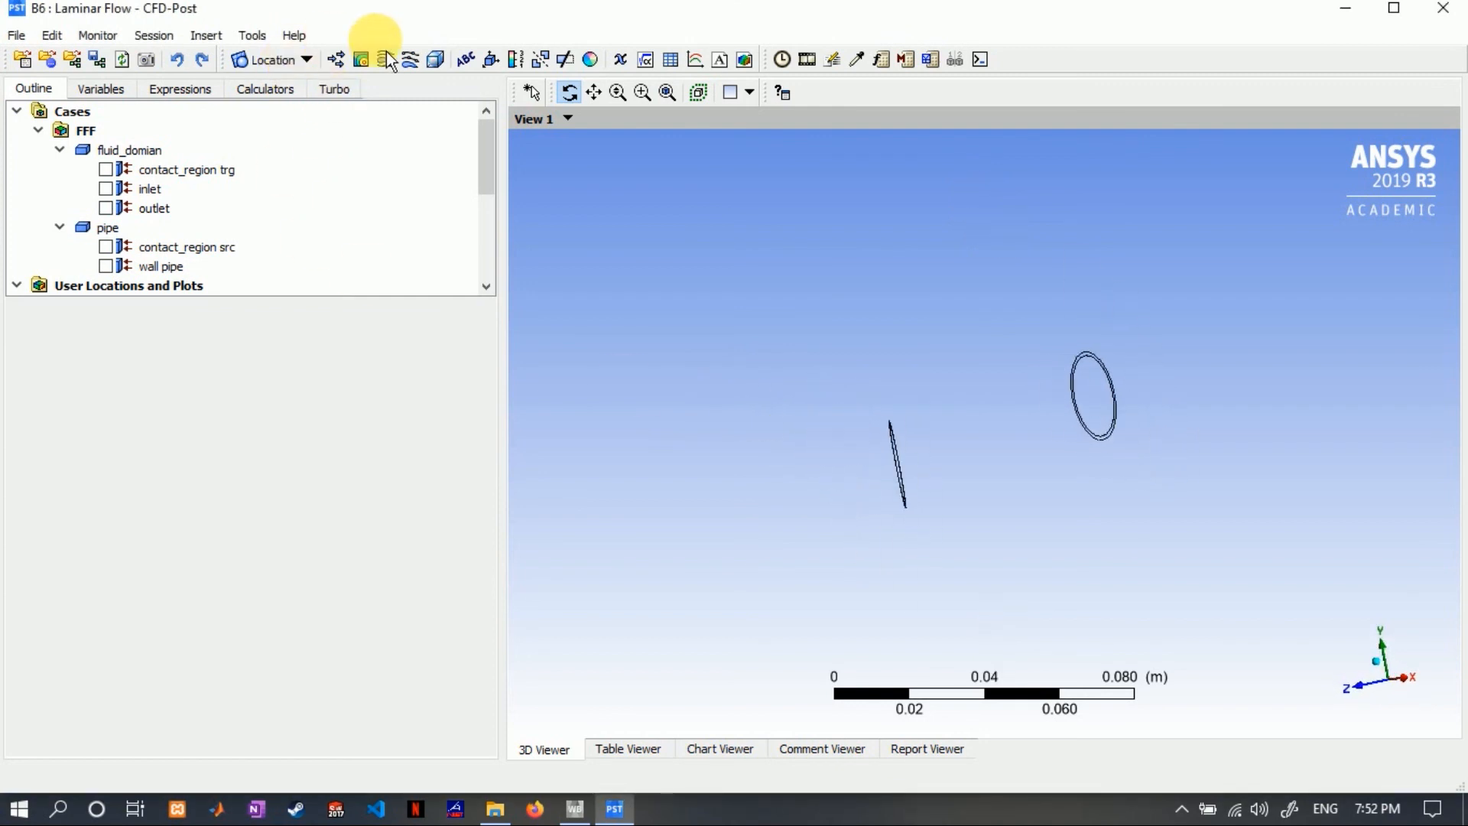
click(341, 66)
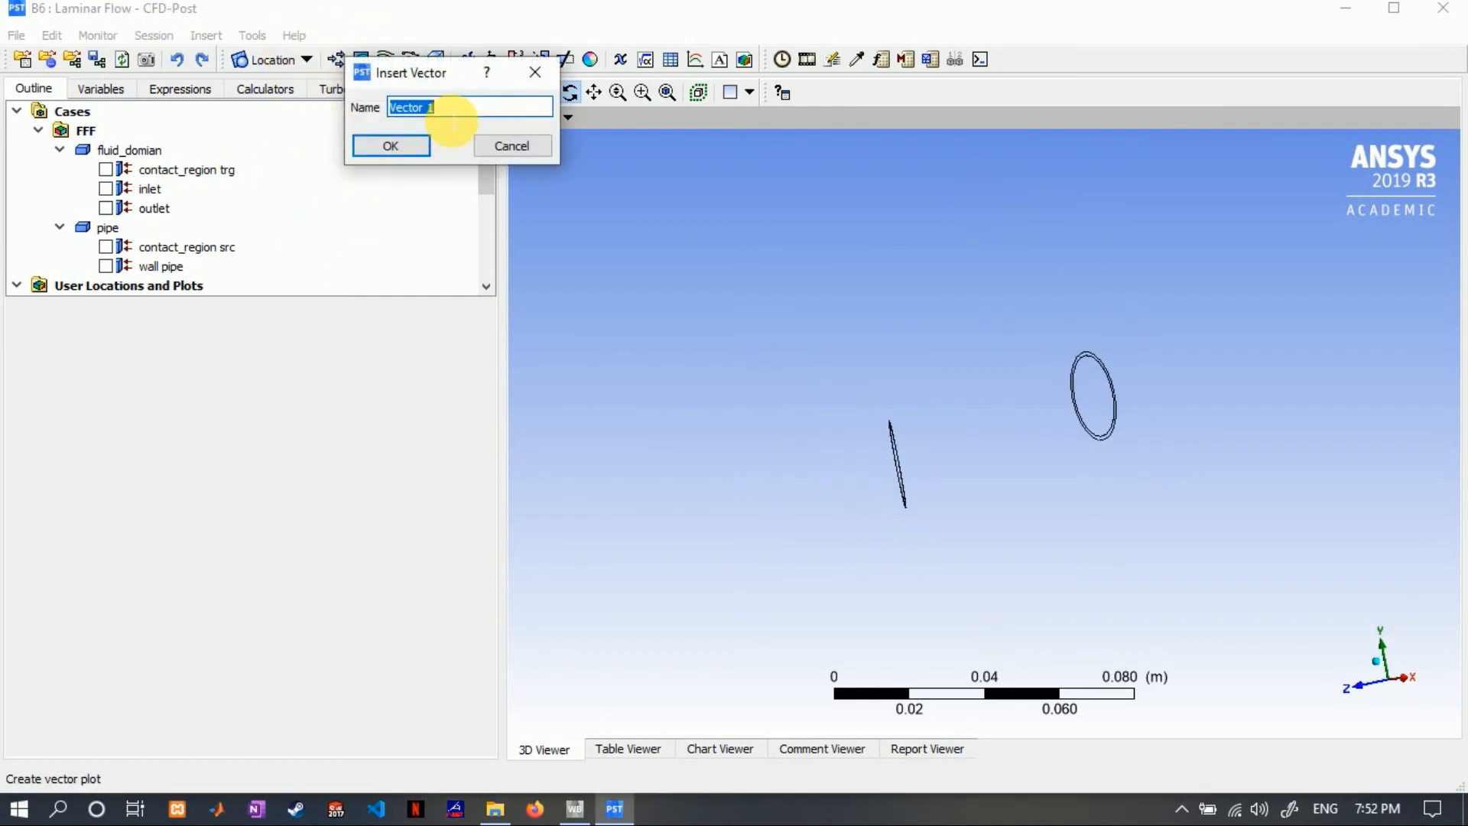
text(Velo)
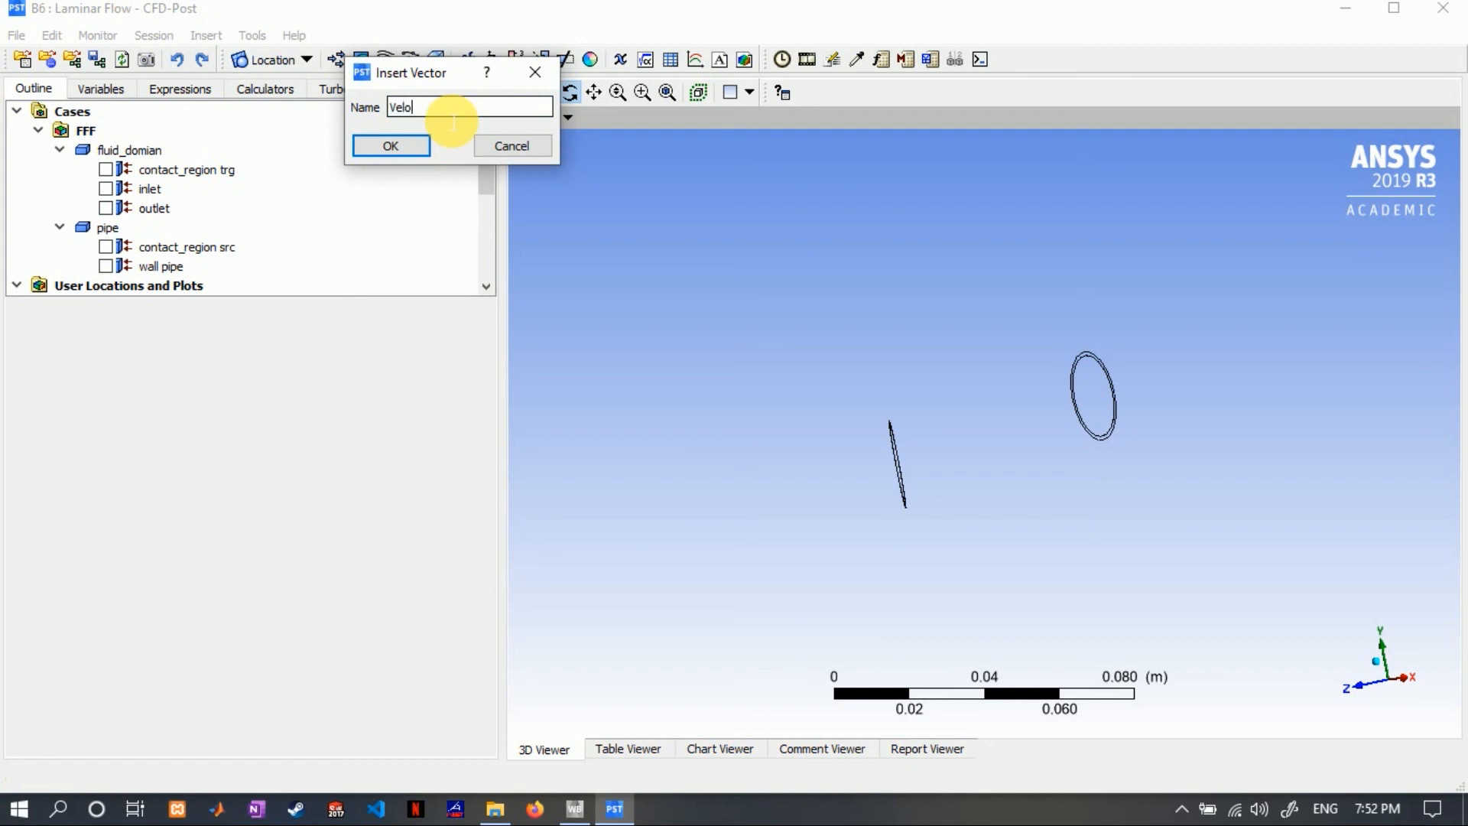
text(city Vector)
click(397, 154)
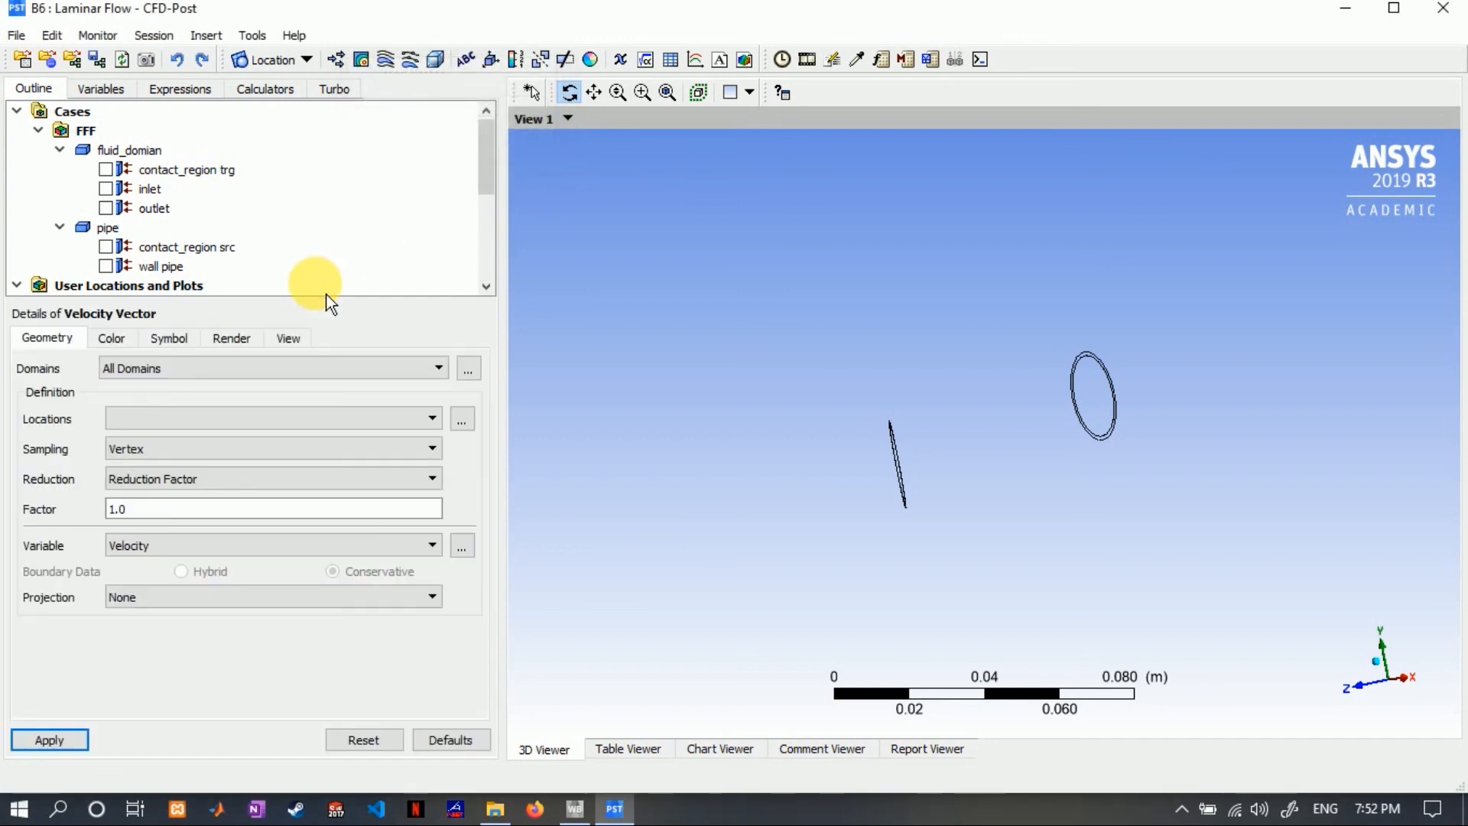
- Plot the Velocity Vector on the inlet location of the fluid_domian domain and inspect the arrows
click(150, 373)
click(142, 387)
click(153, 418)
click(149, 456)
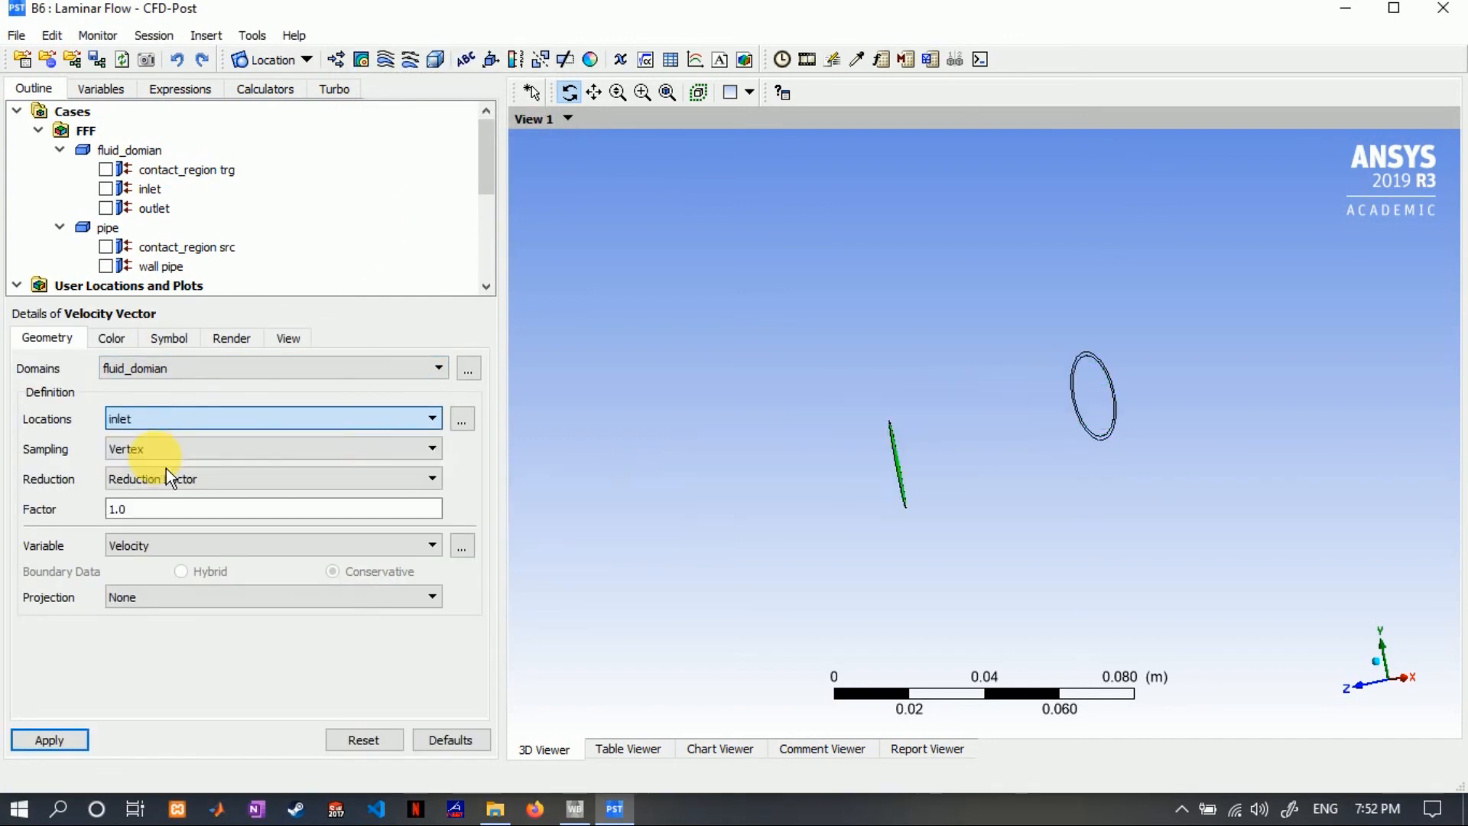
drag(790, 513, 731, 528)
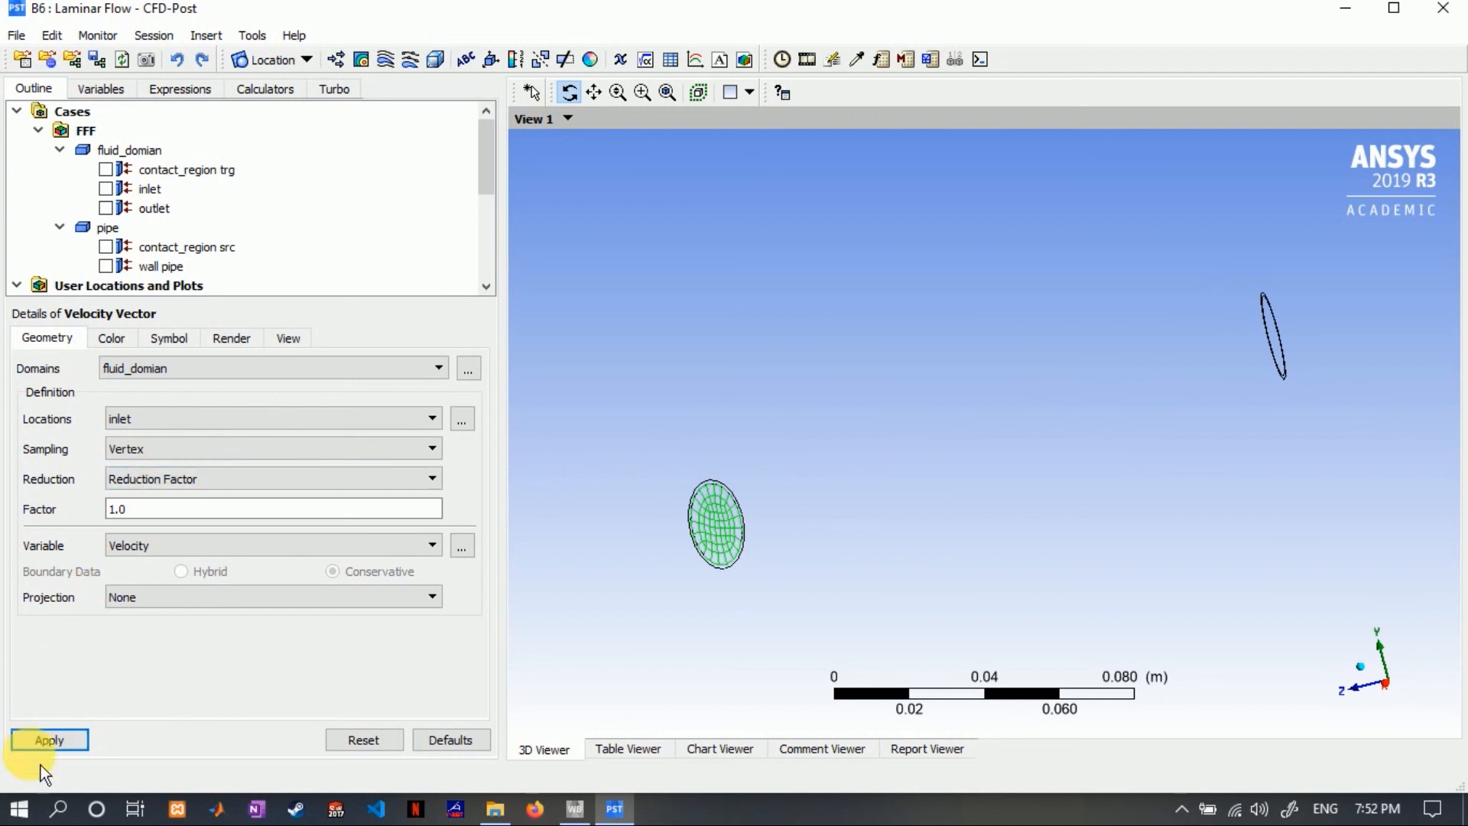
click(47, 738)
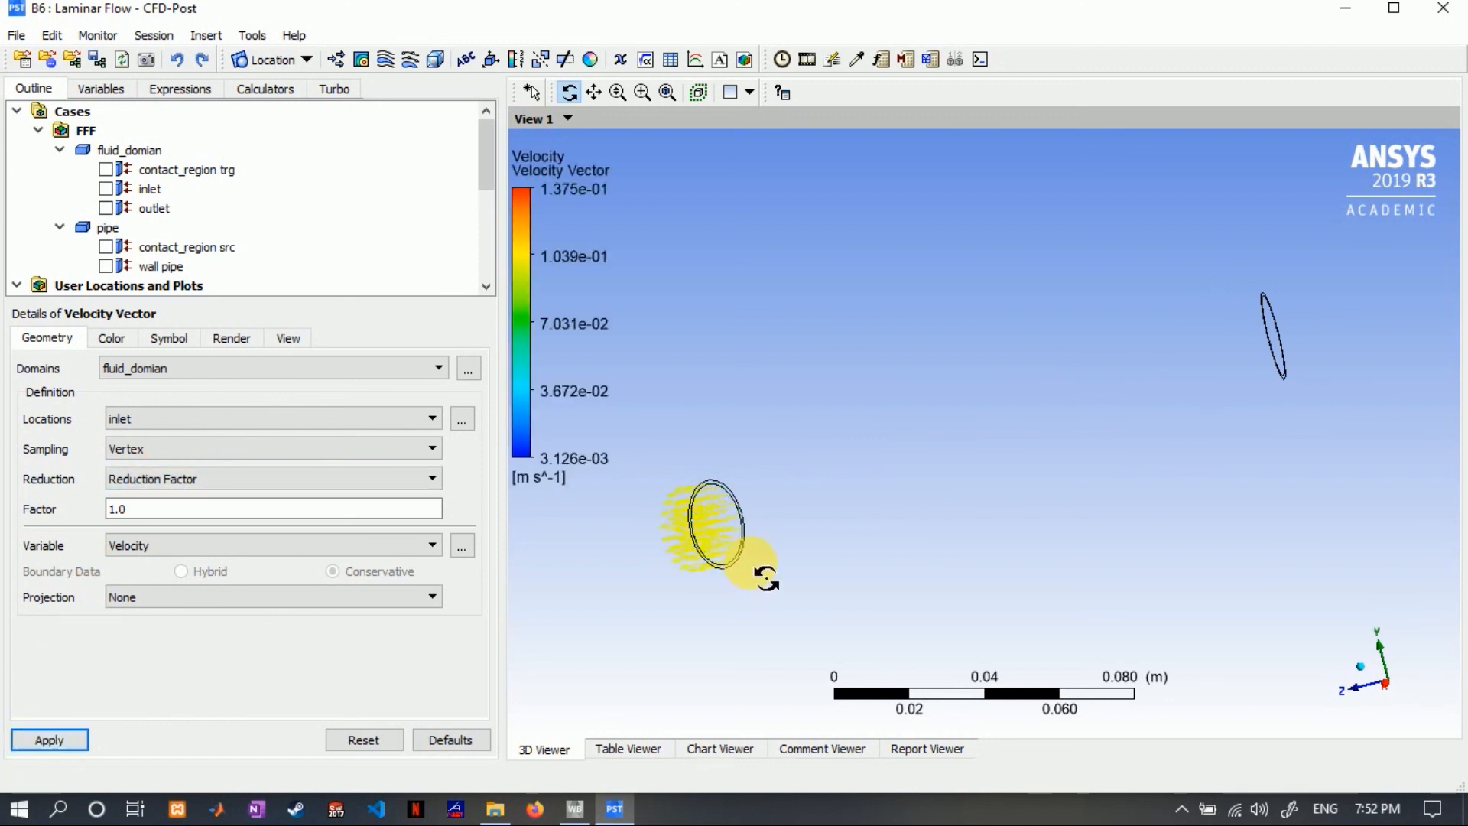
drag(764, 581, 785, 488)
drag(784, 486, 769, 490)
click(236, 506)
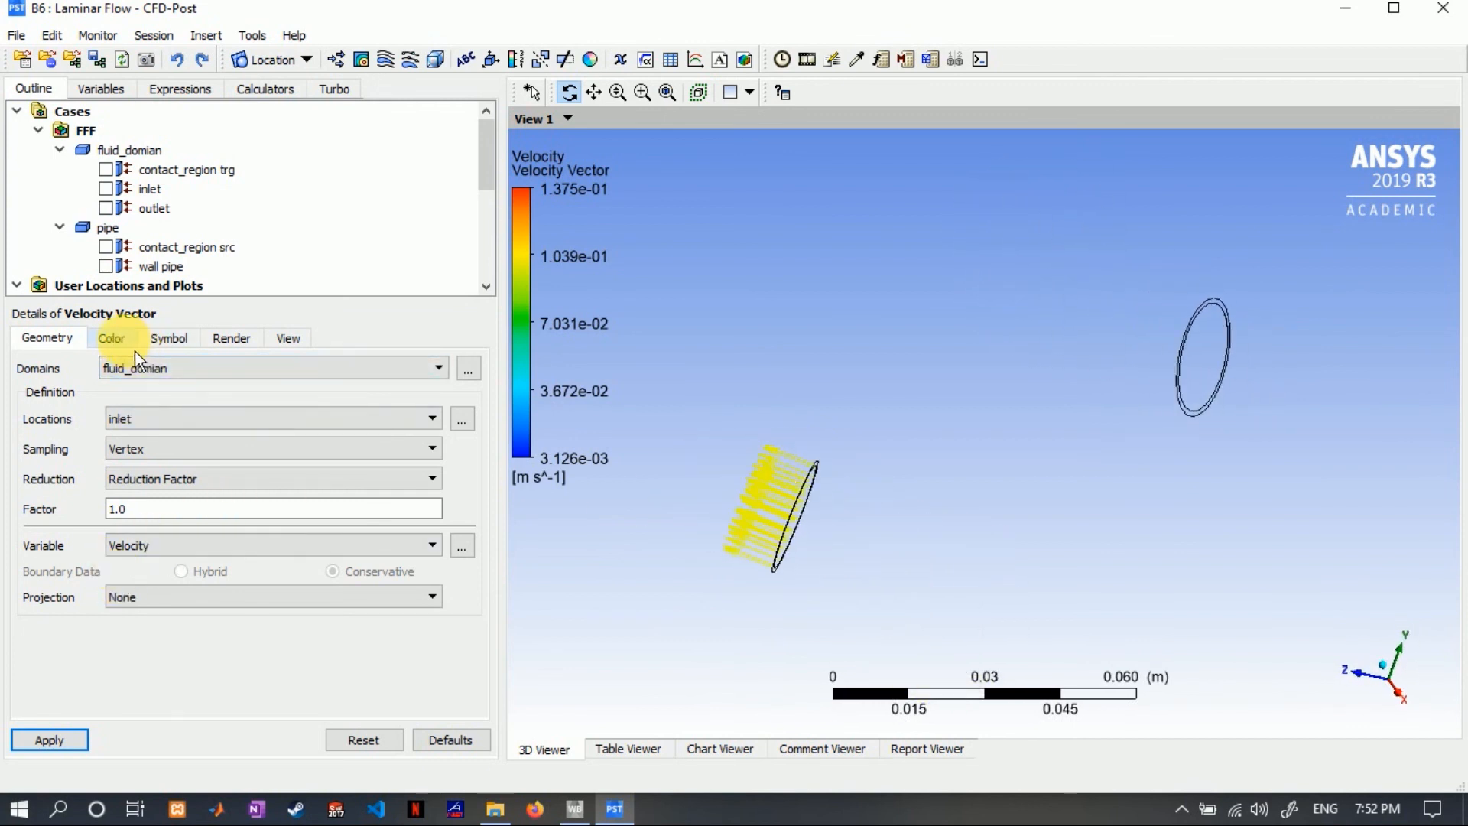
- Insert a streamline plot named Velocity Streamline
click(385, 61)
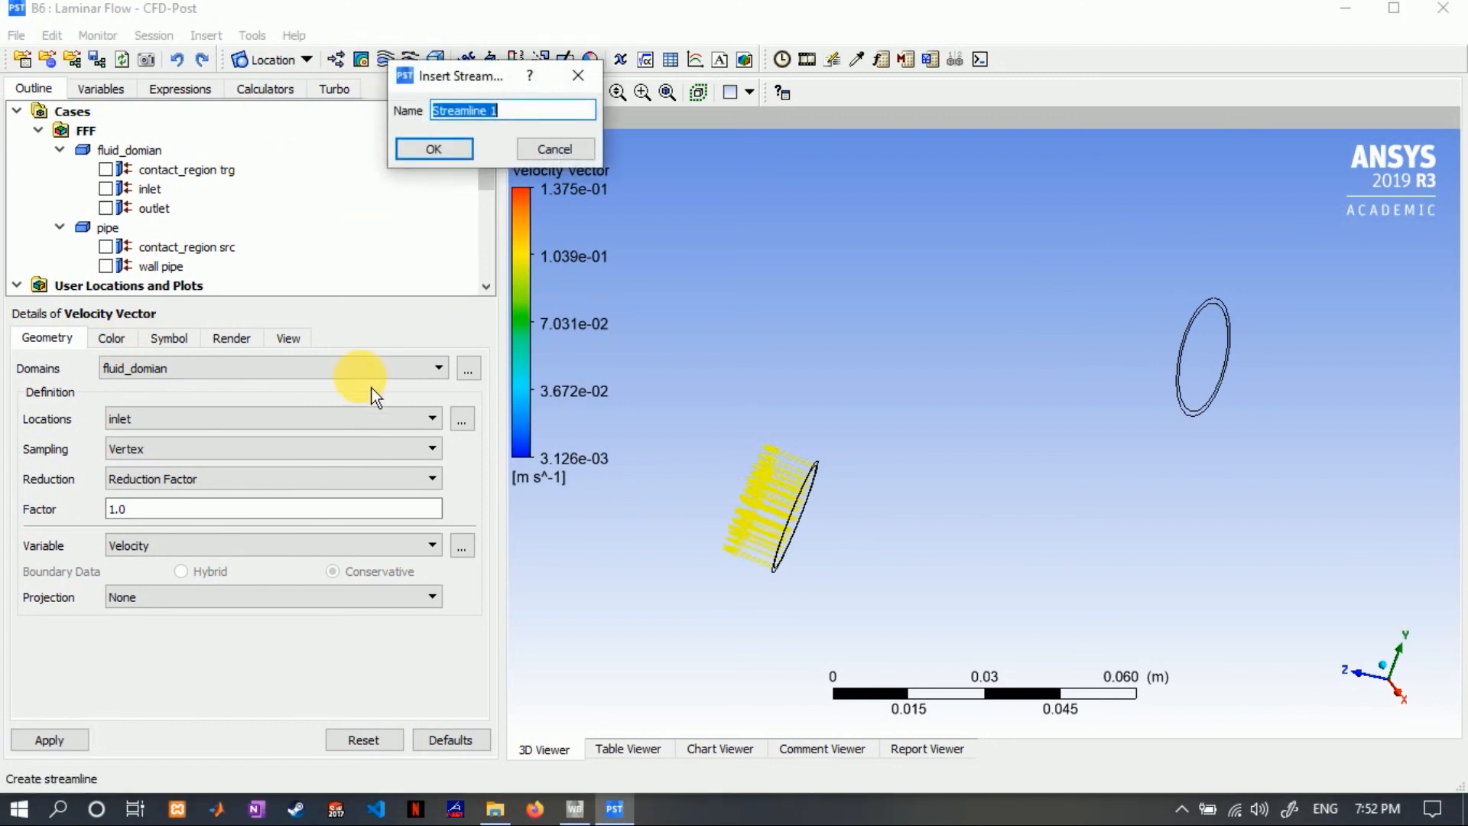
drag(526, 115, 417, 126)
text(V)
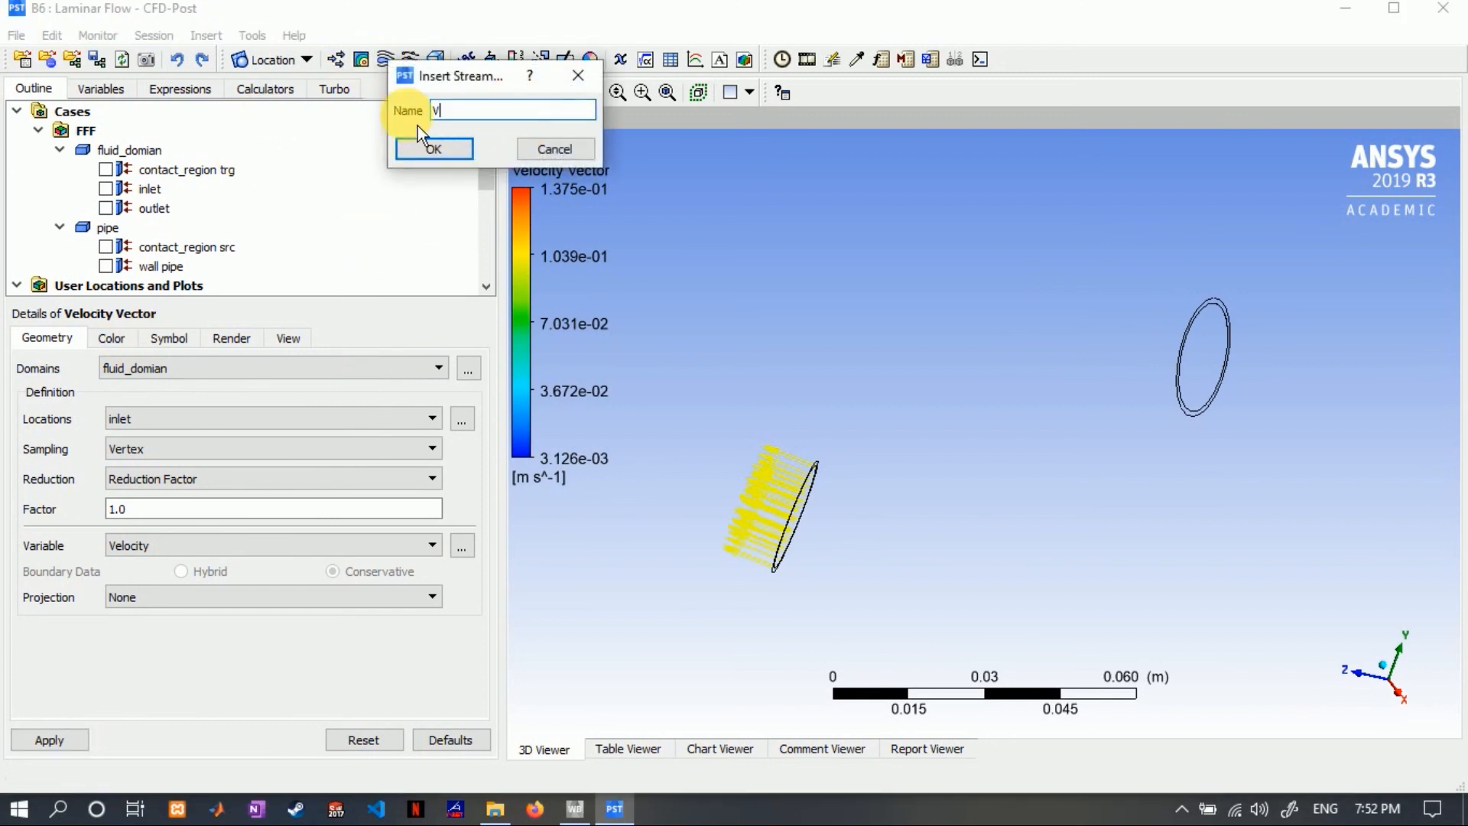
text(elocity Streamline)
click(460, 155)
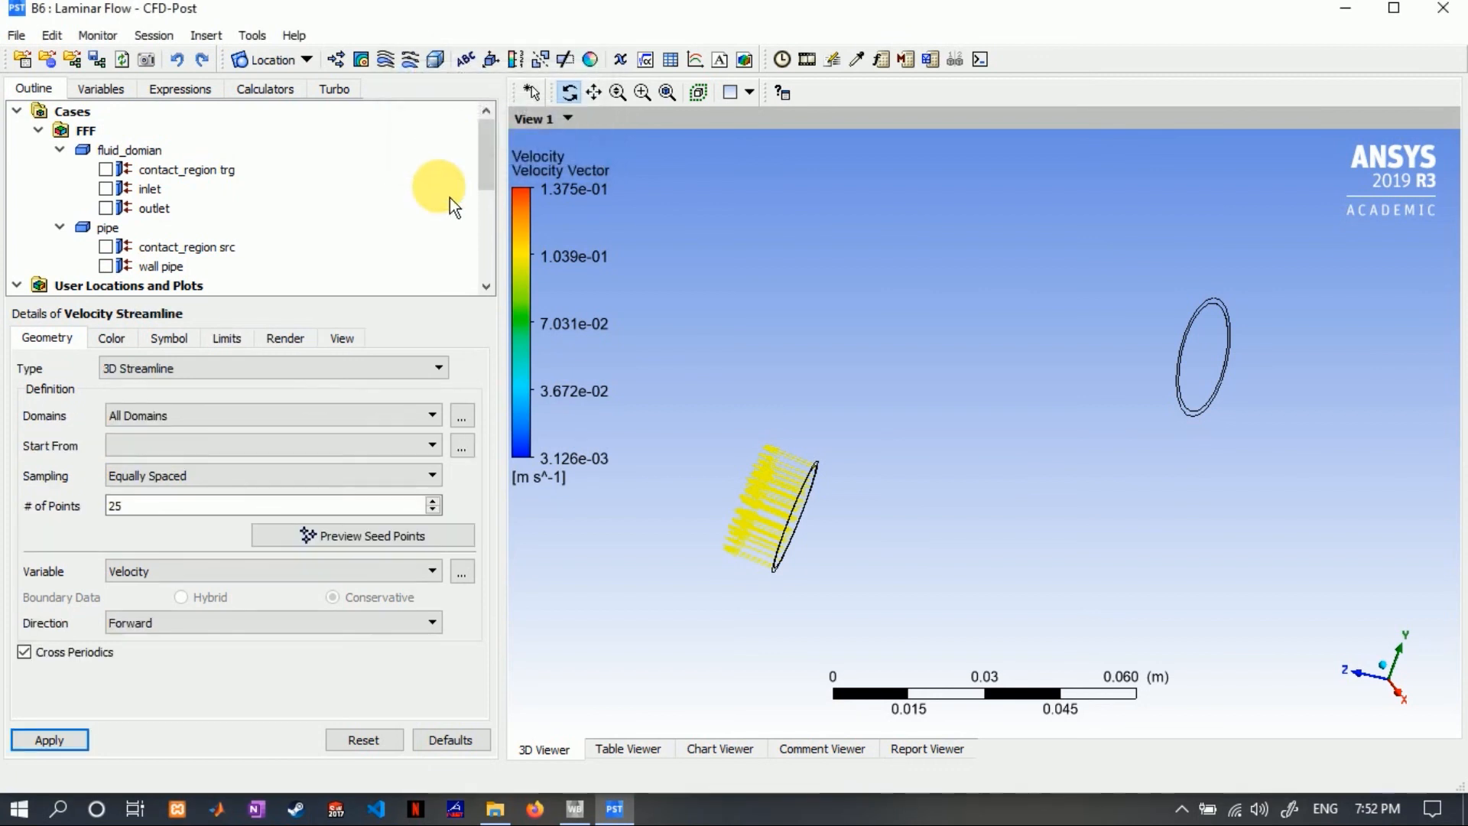
- Generate the Velocity Streamline in the fluid_domian domain, starting from the inlet
click(150, 419)
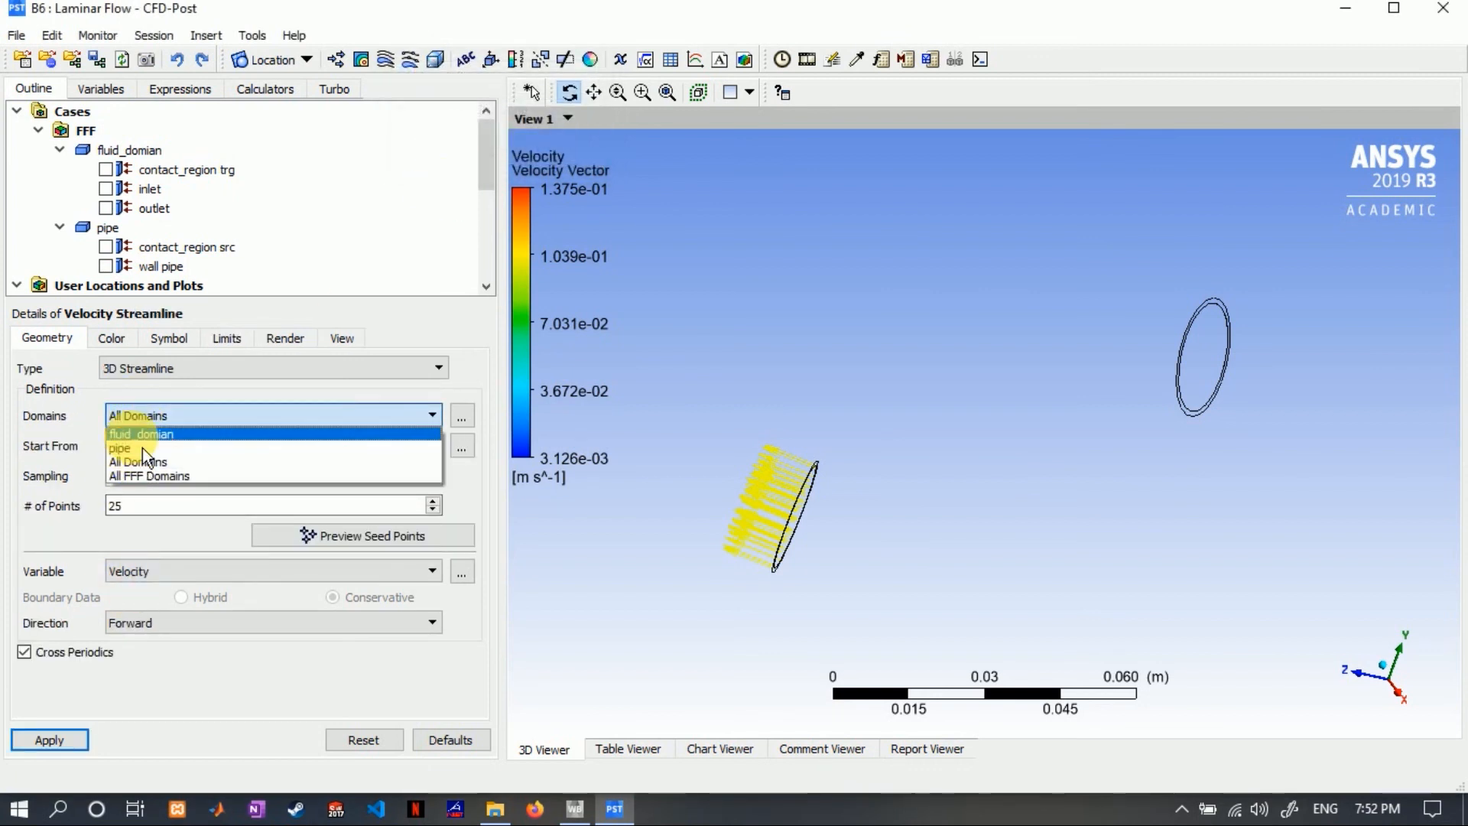
click(142, 448)
click(160, 445)
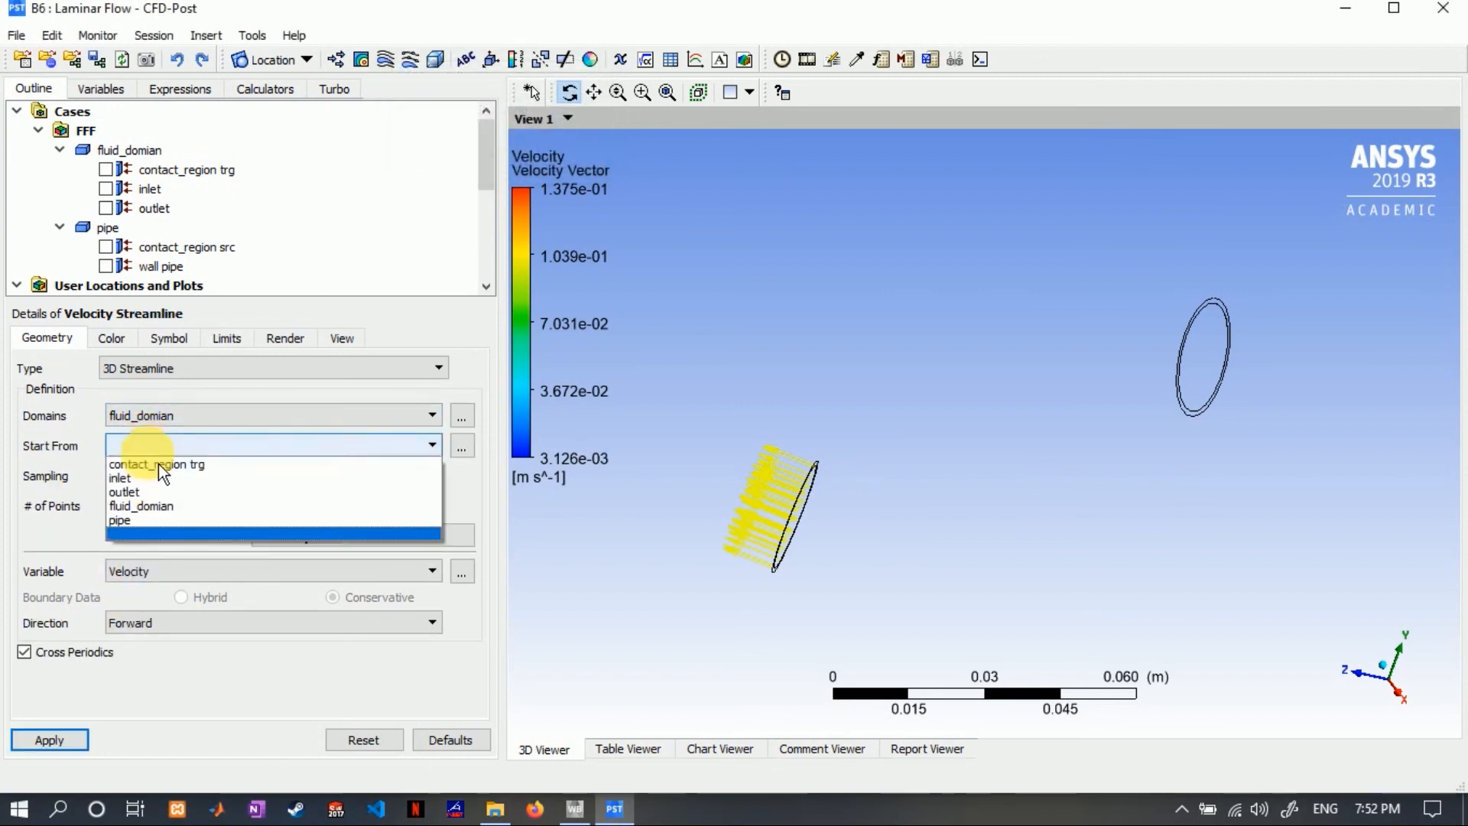
click(159, 479)
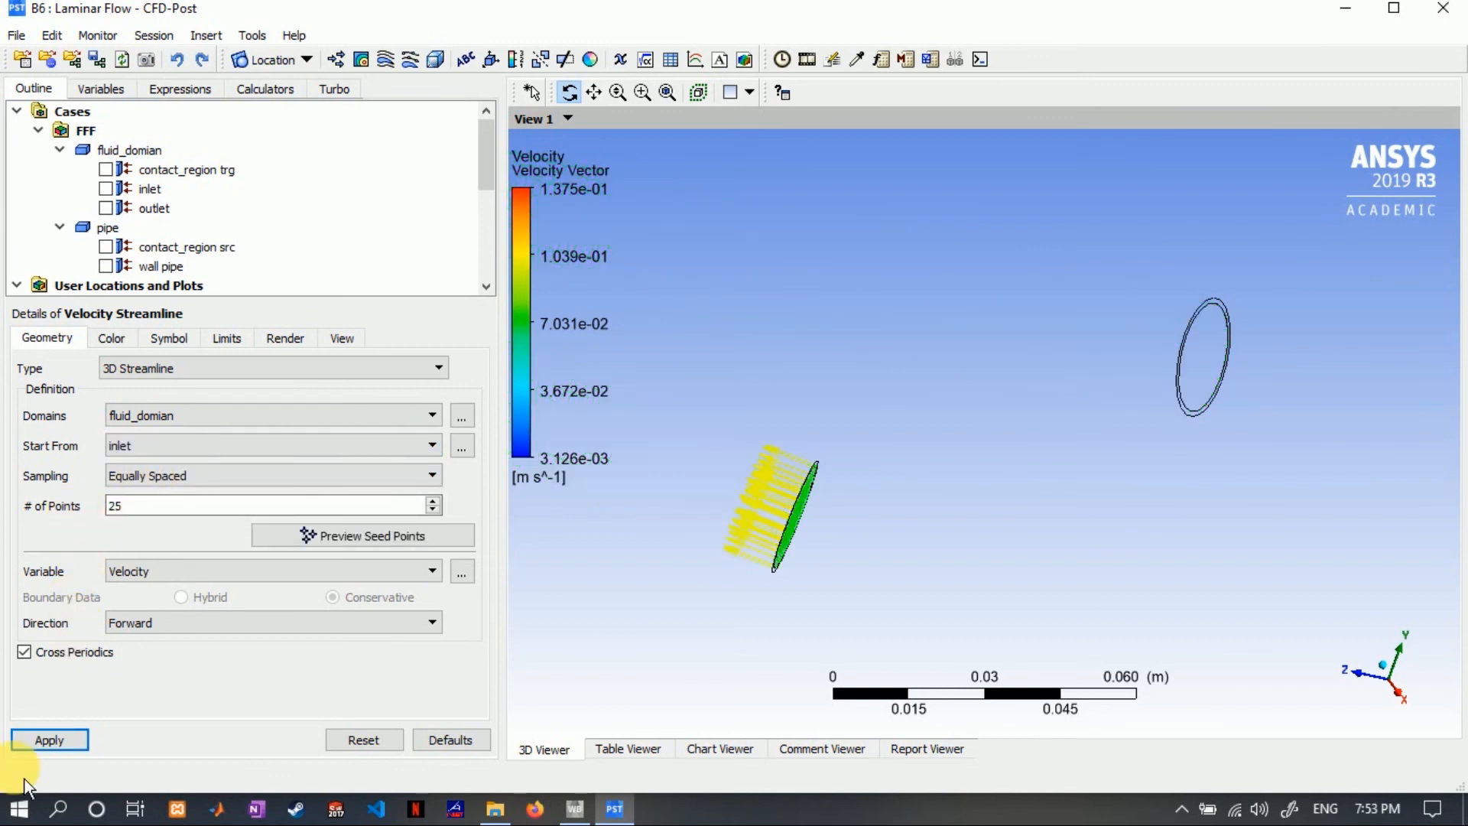
click(49, 741)
- Hide the Velocity Vector plot and inspect the streamlines along the whole pipe bend
drag(944, 514, 848, 511)
scroll(161, 253, down, 5)
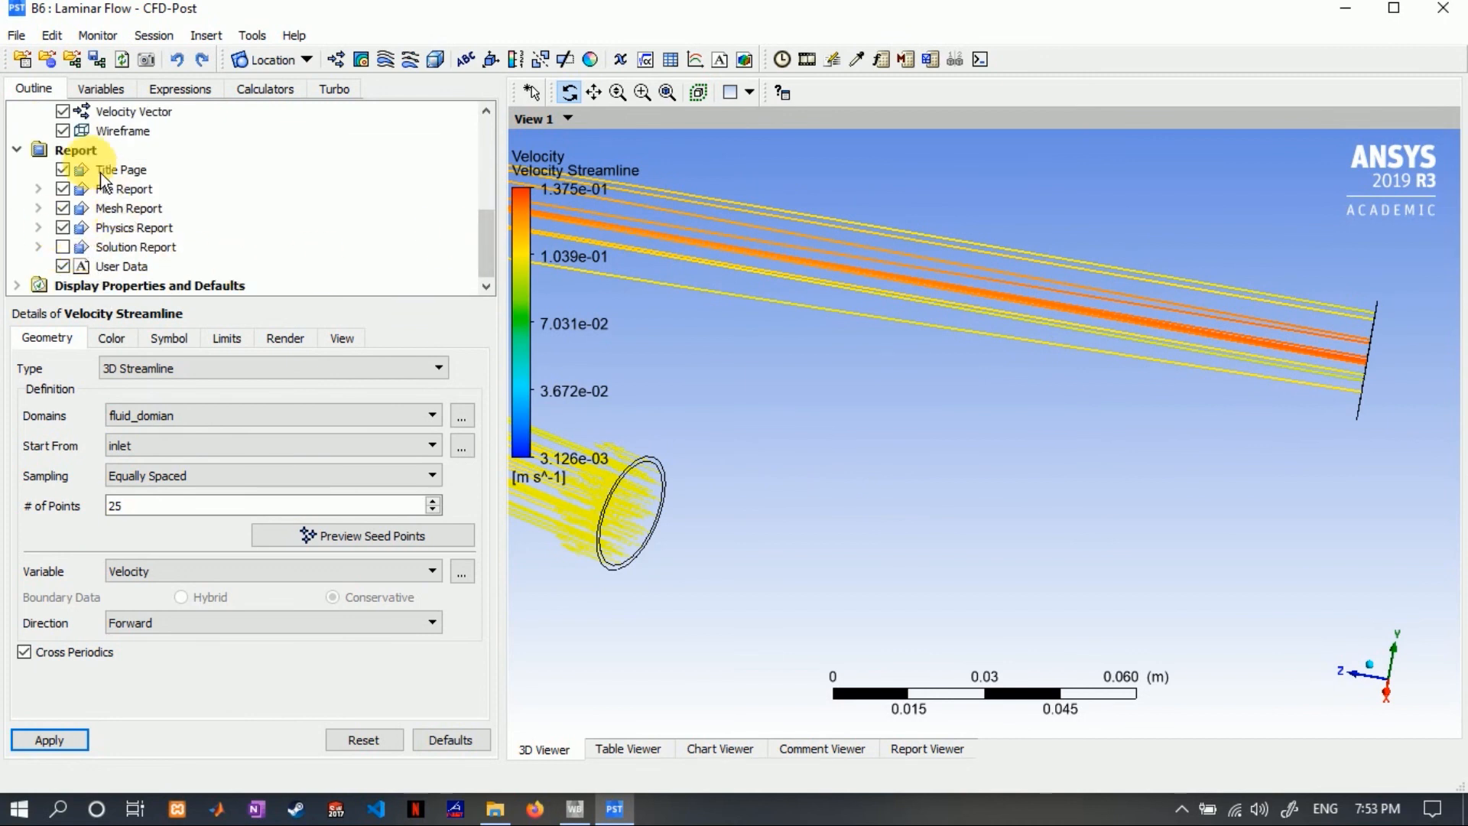
click(62, 112)
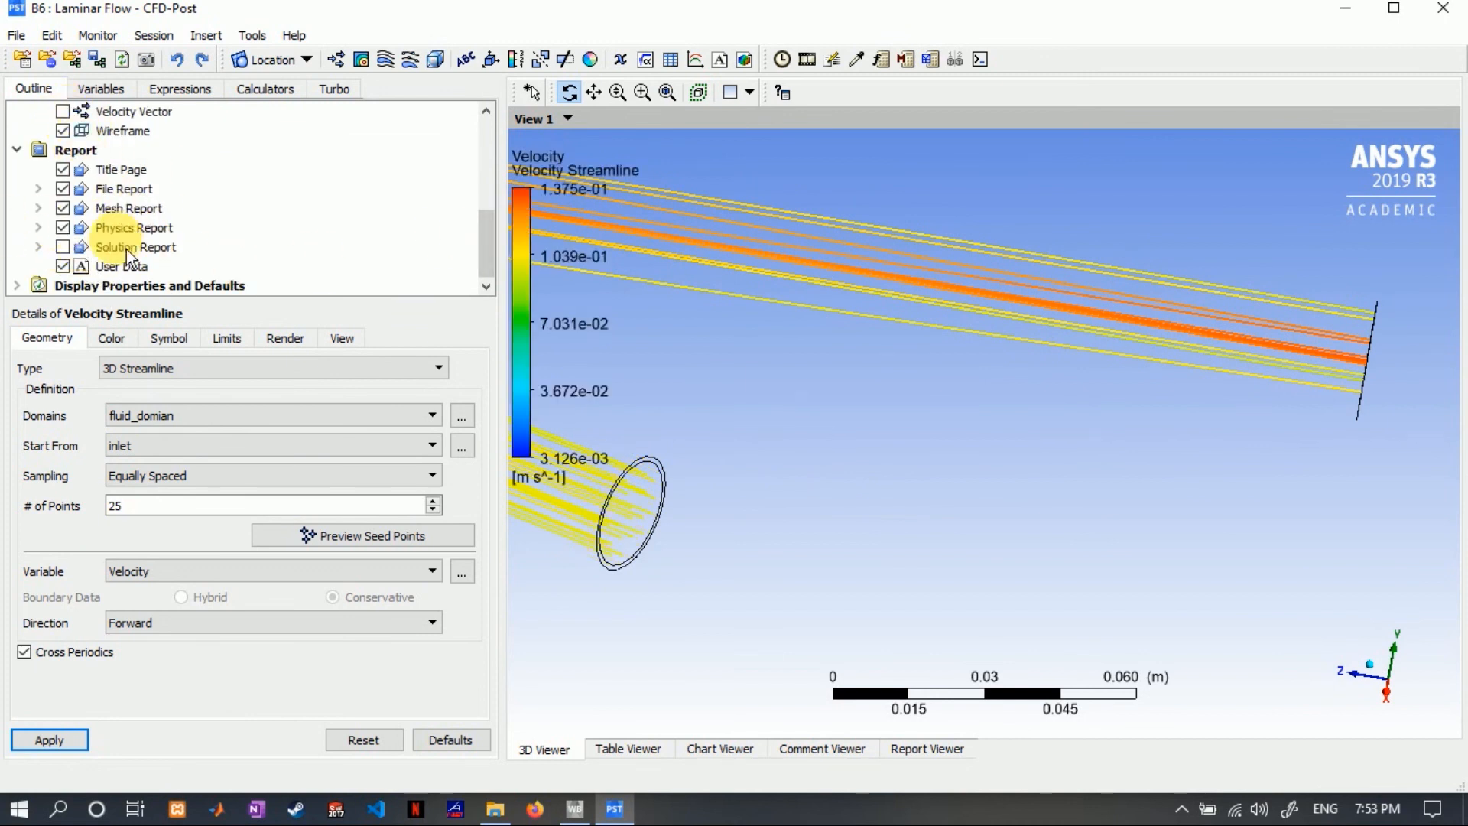
drag(841, 522, 676, 536)
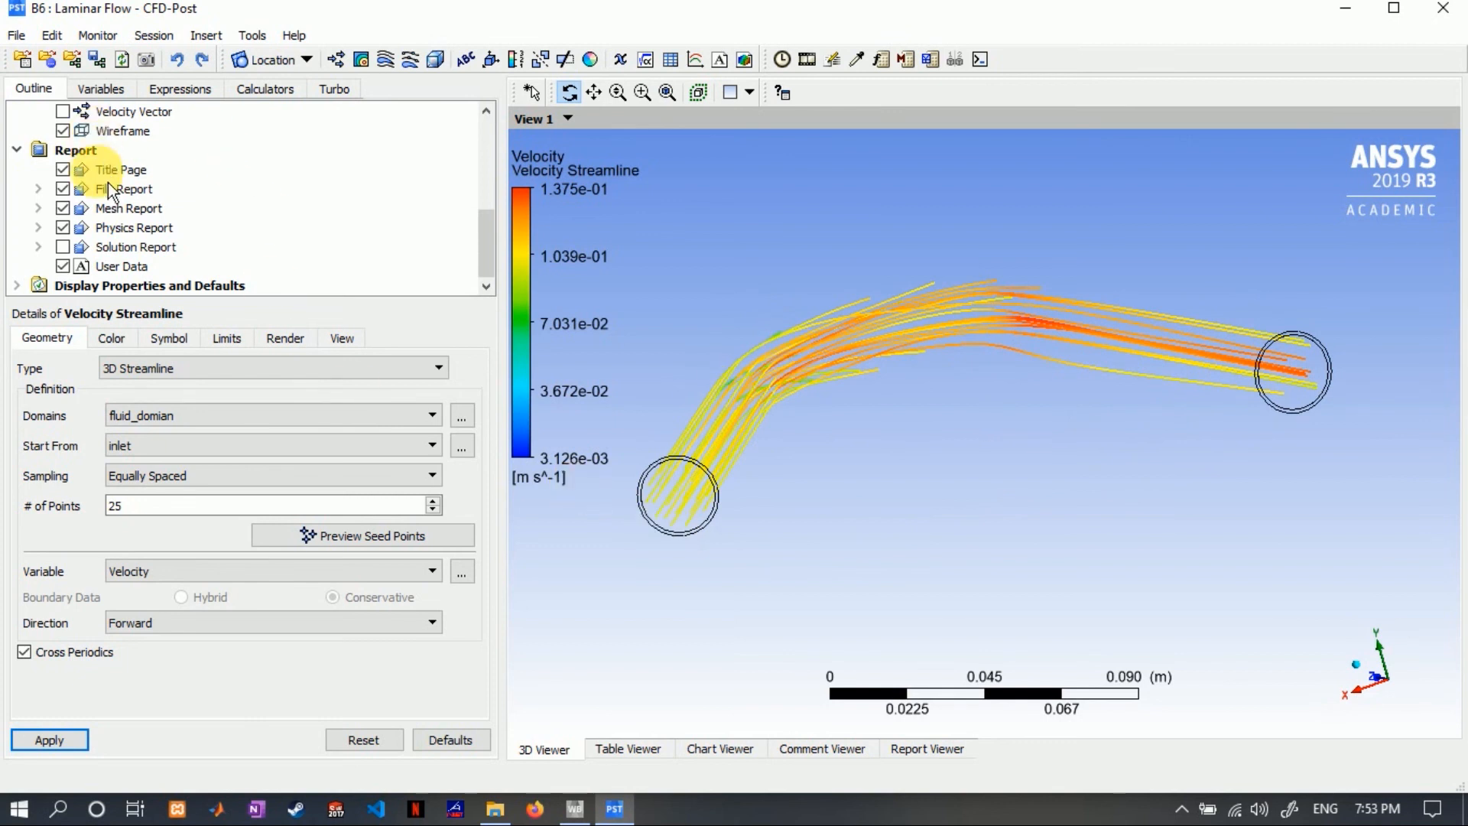
- Play a quick animation of the Velocity Streamline and watch the particles travel through the pipe
click(807, 59)
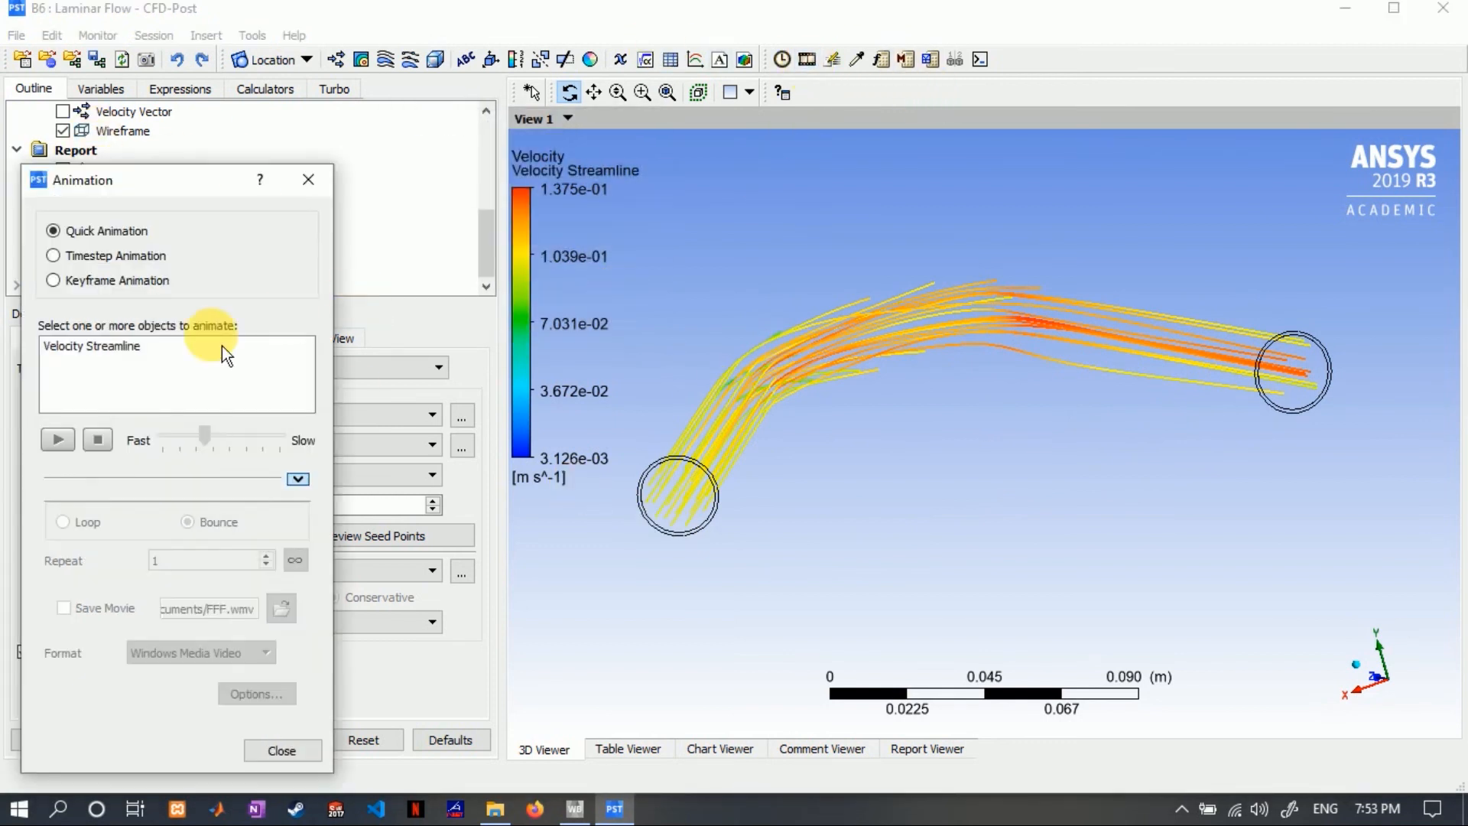
click(147, 345)
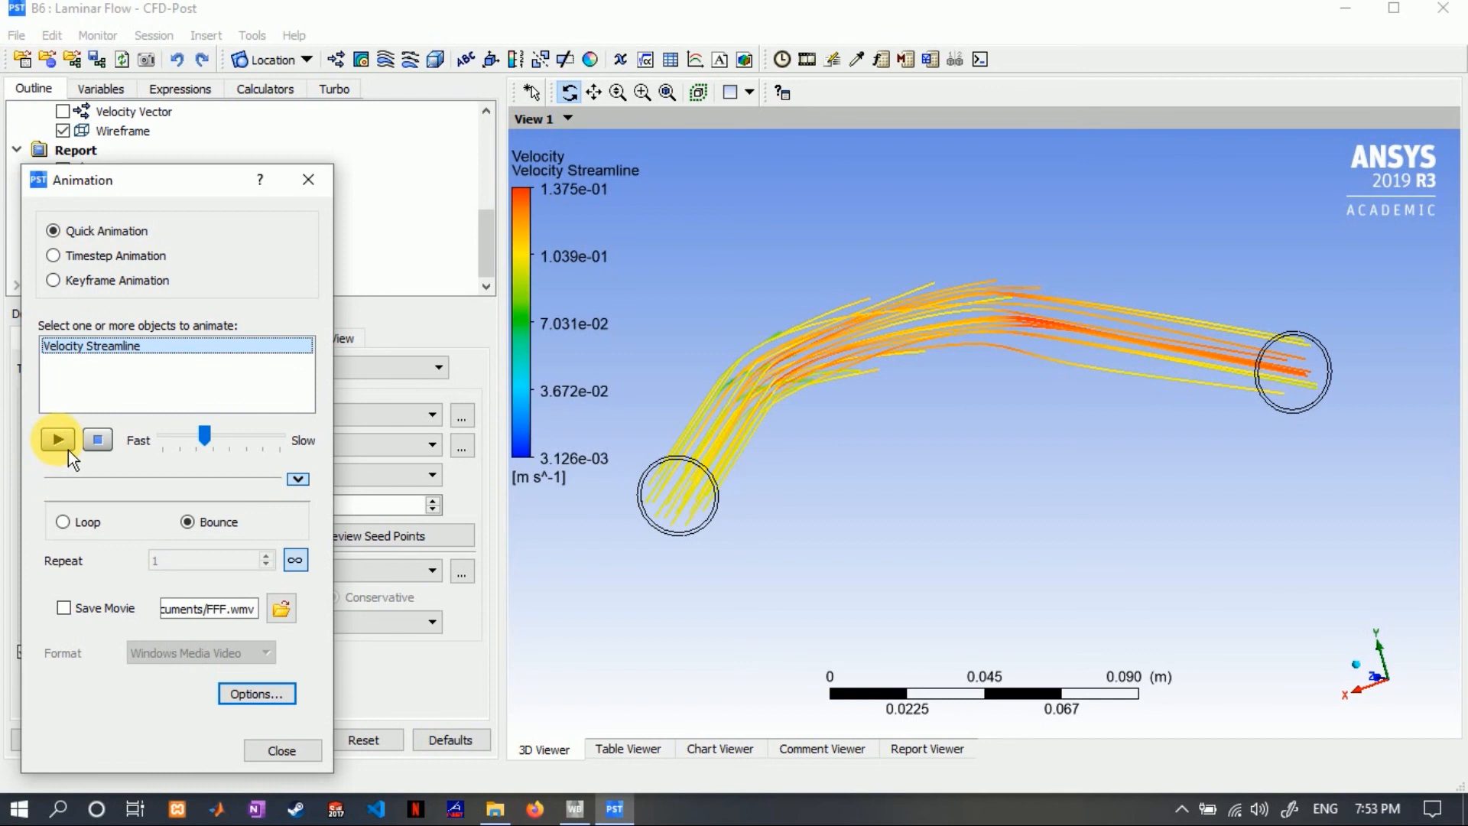
click(268, 686)
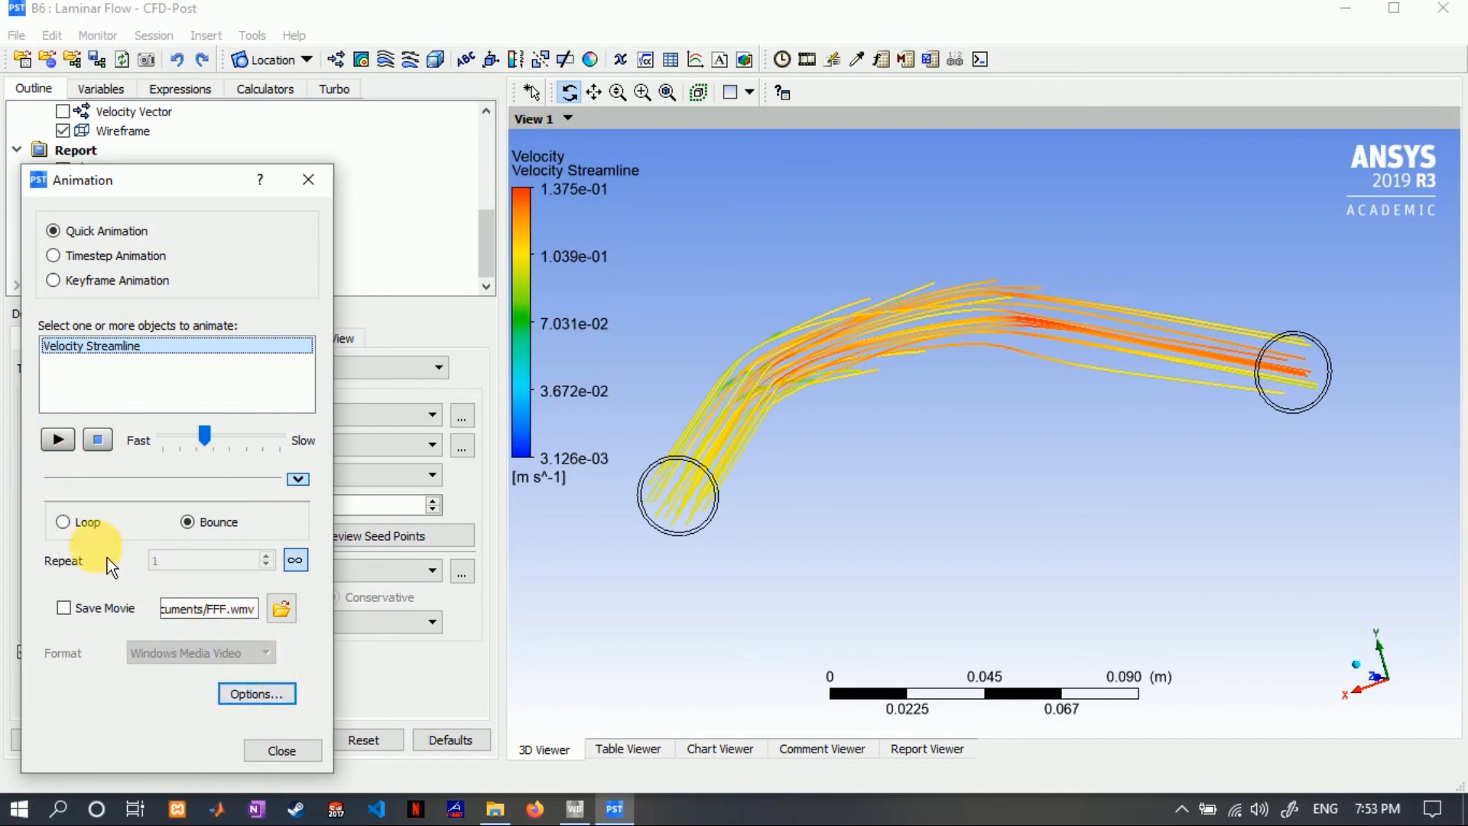
click(57, 441)
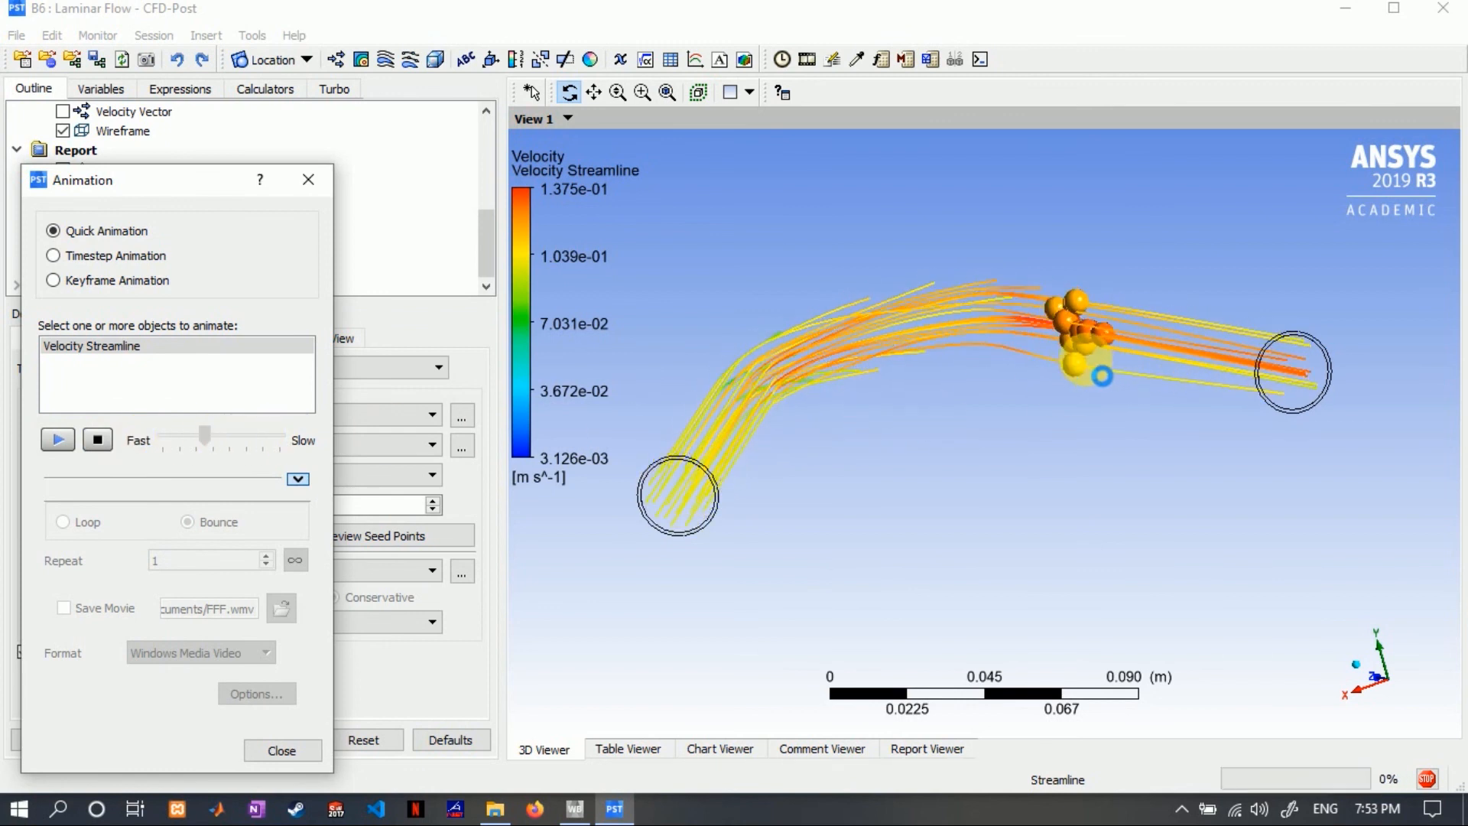
drag(1102, 375, 895, 391)
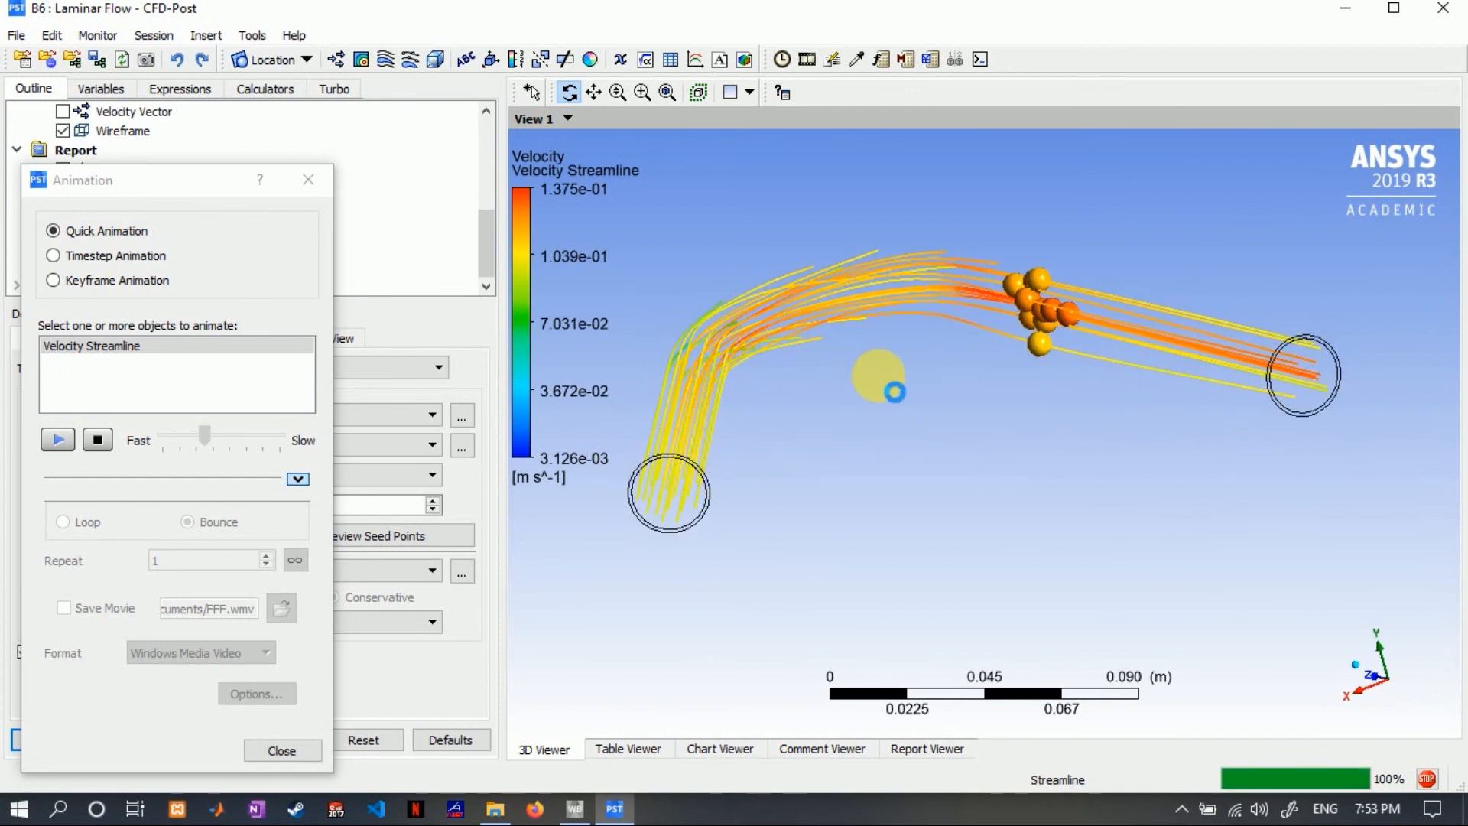